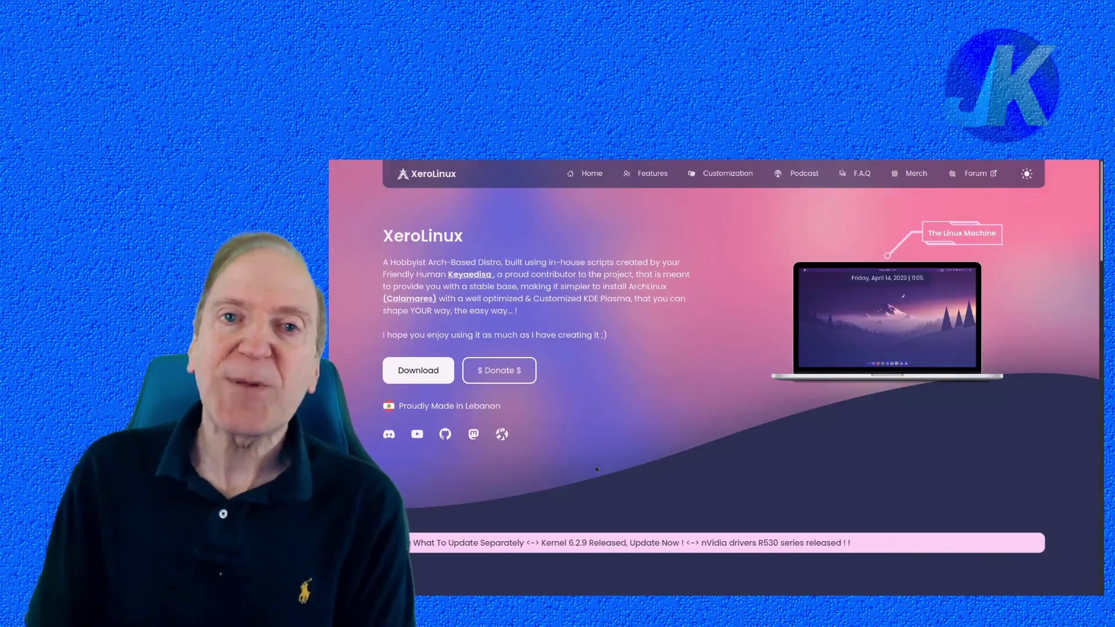
- Examine the XeroLinux site's Features section and its XeroLayan, XeroNord and XeroSweet theme descriptions
{"action": "scroll", "coordinate": [633, 396], "scroll_direction": "down", "scroll_amount": 5}
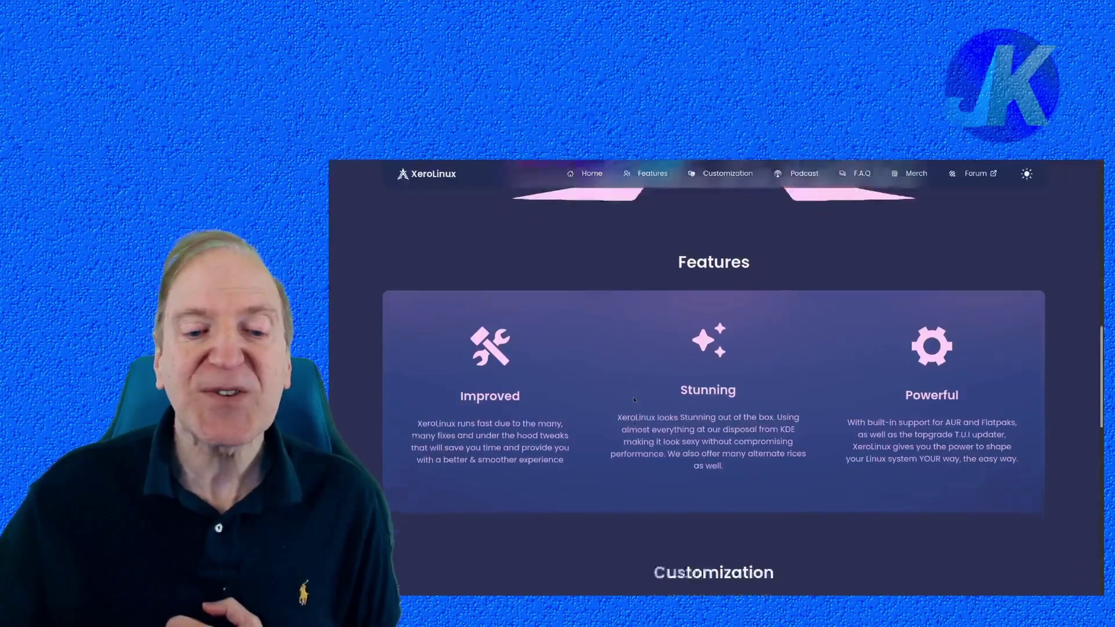
{"action": "scroll", "coordinate": [633, 396], "scroll_direction": "down", "scroll_amount": 1}
{"action": "scroll", "coordinate": [633, 395], "scroll_direction": "down", "scroll_amount": 3}
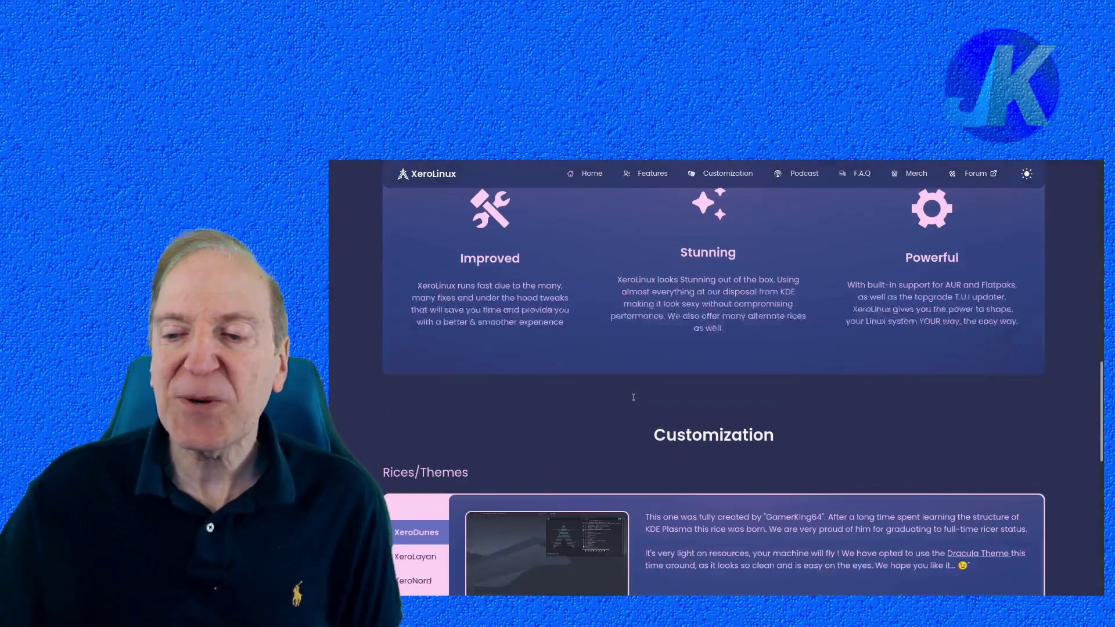
{"action": "scroll", "coordinate": [627, 400], "scroll_direction": "down", "scroll_amount": 5}
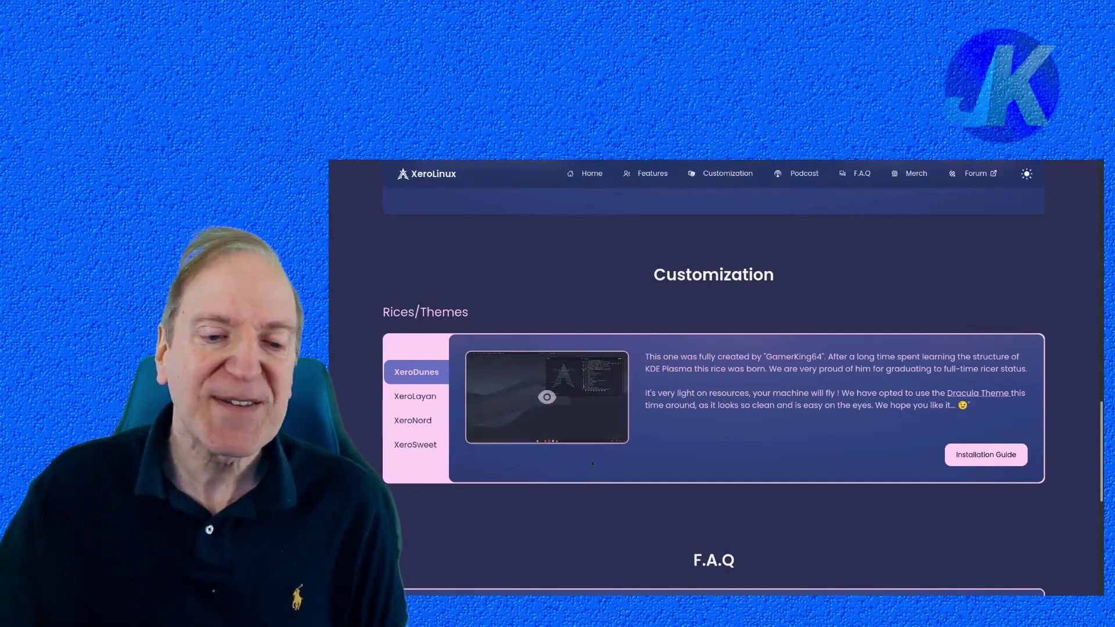
{"action": "left_click", "coordinate": [422, 400]}
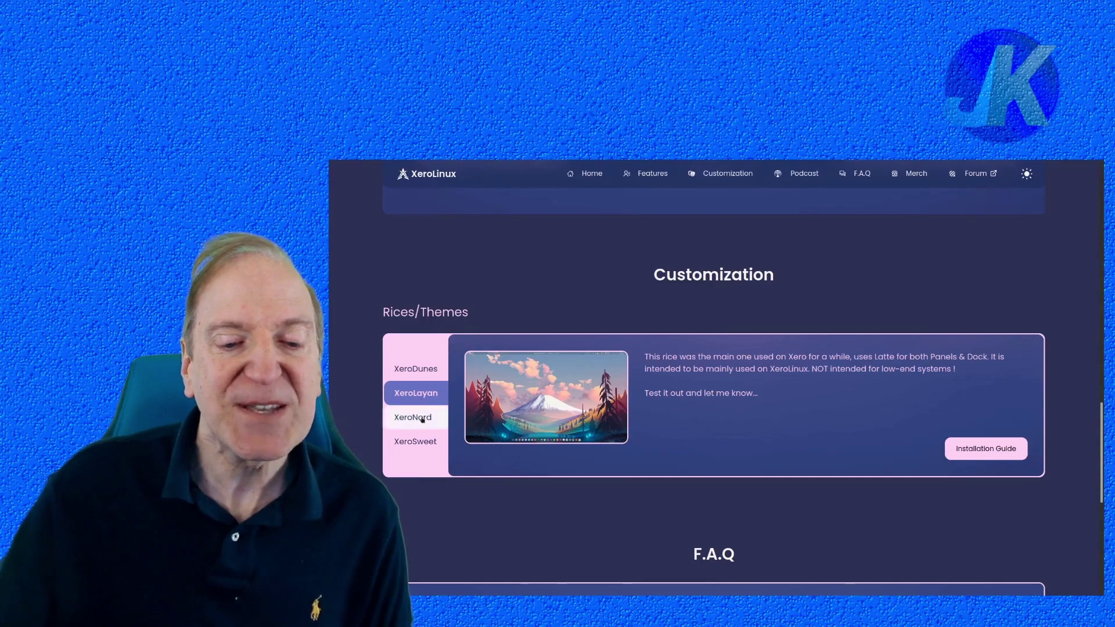
{"action": "left_click", "coordinate": [423, 419]}
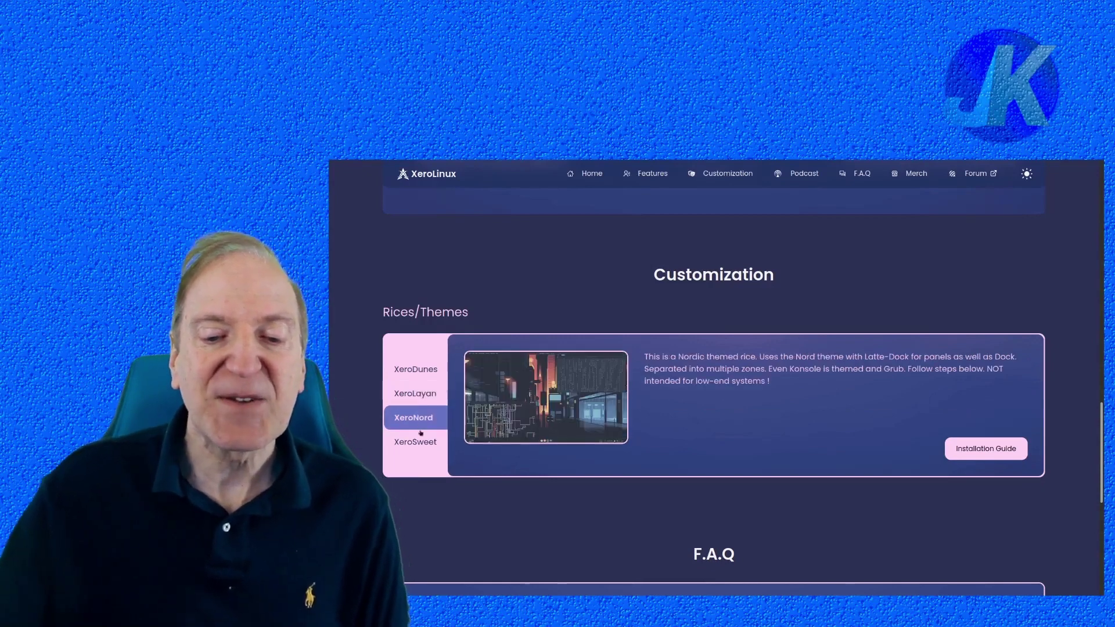
{"action": "left_click", "coordinate": [422, 444]}
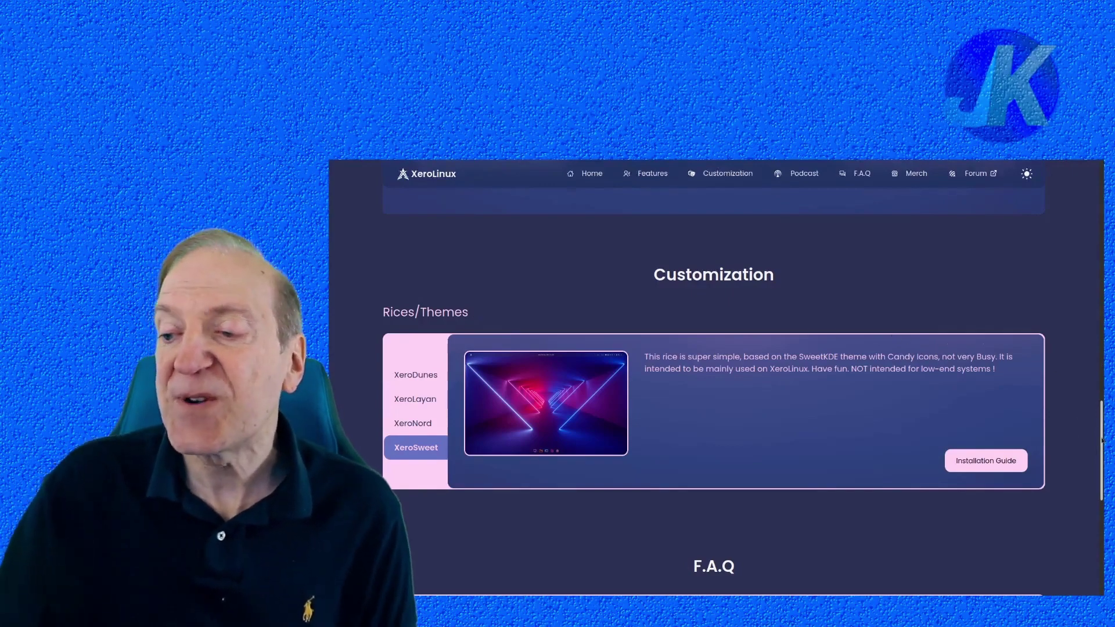
- Read the download expectations and download the XeroKDE edition ISO from SourceForge
{"action": "scroll", "coordinate": [629, 302], "scroll_direction": "up", "scroll_amount": 15}
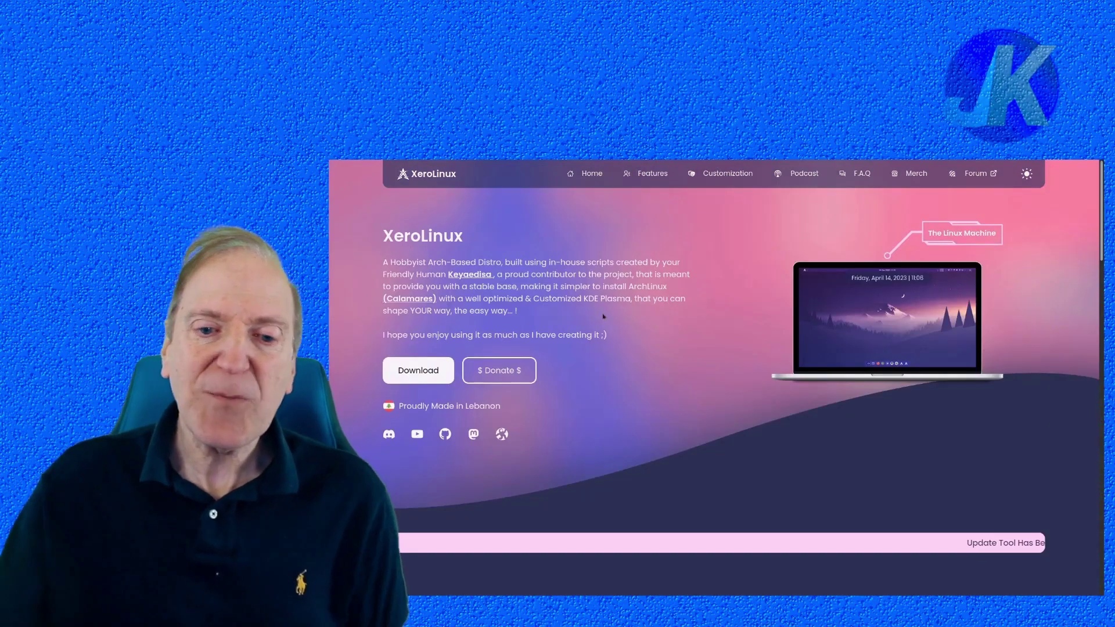
{"action": "left_click", "coordinate": [409, 374]}
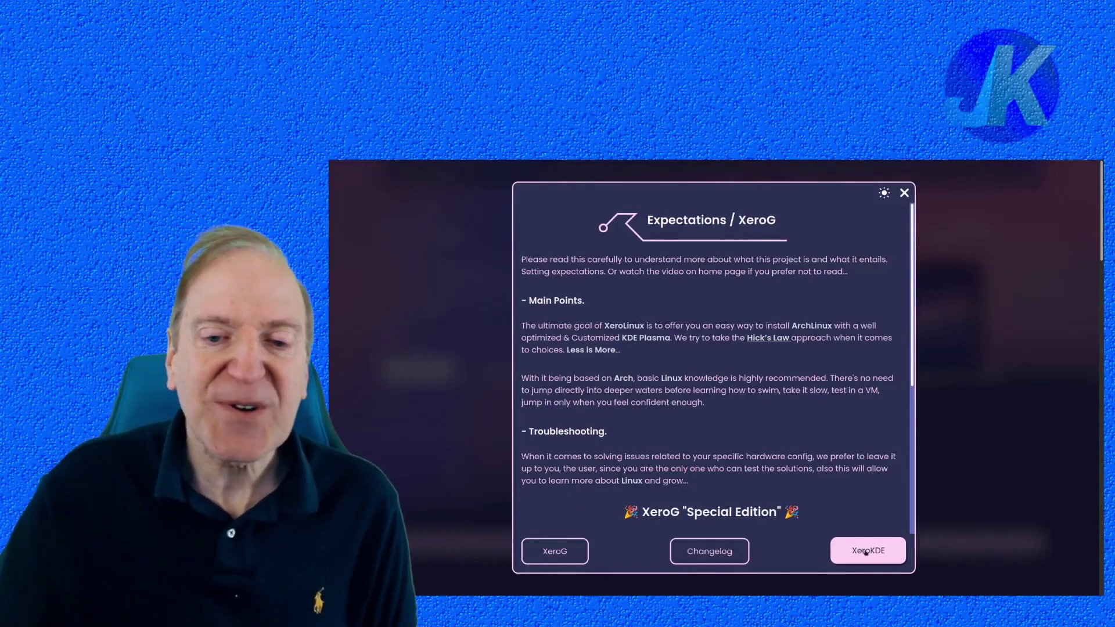
{"action": "scroll", "coordinate": [845, 484], "scroll_direction": "down", "scroll_amount": 4}
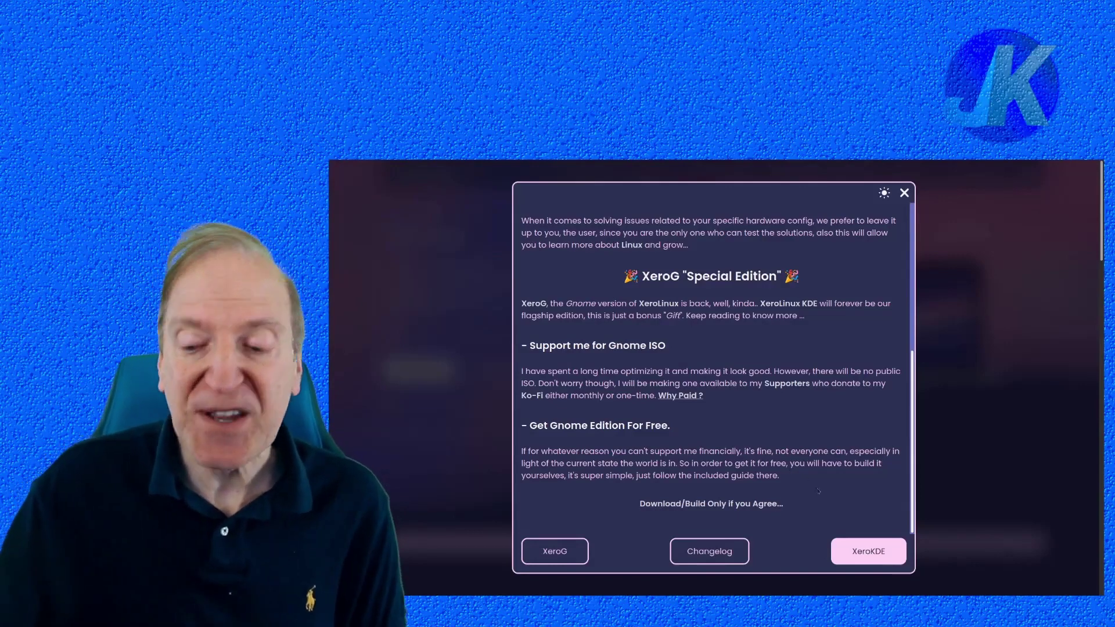
{"action": "left_click", "coordinate": [867, 552]}
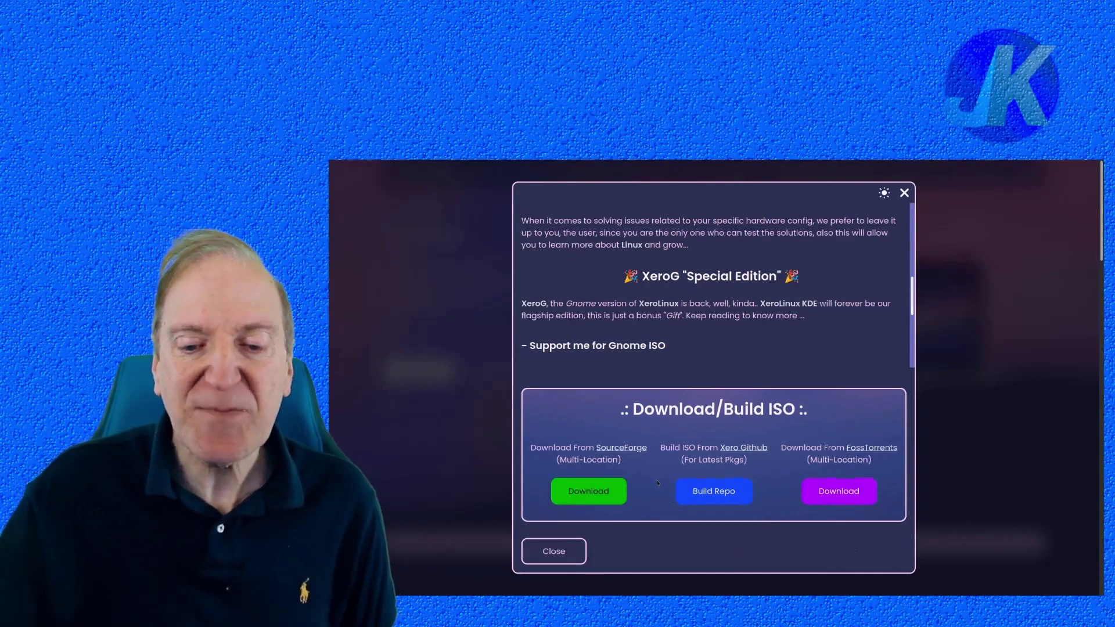
{"action": "left_click", "coordinate": [594, 492]}
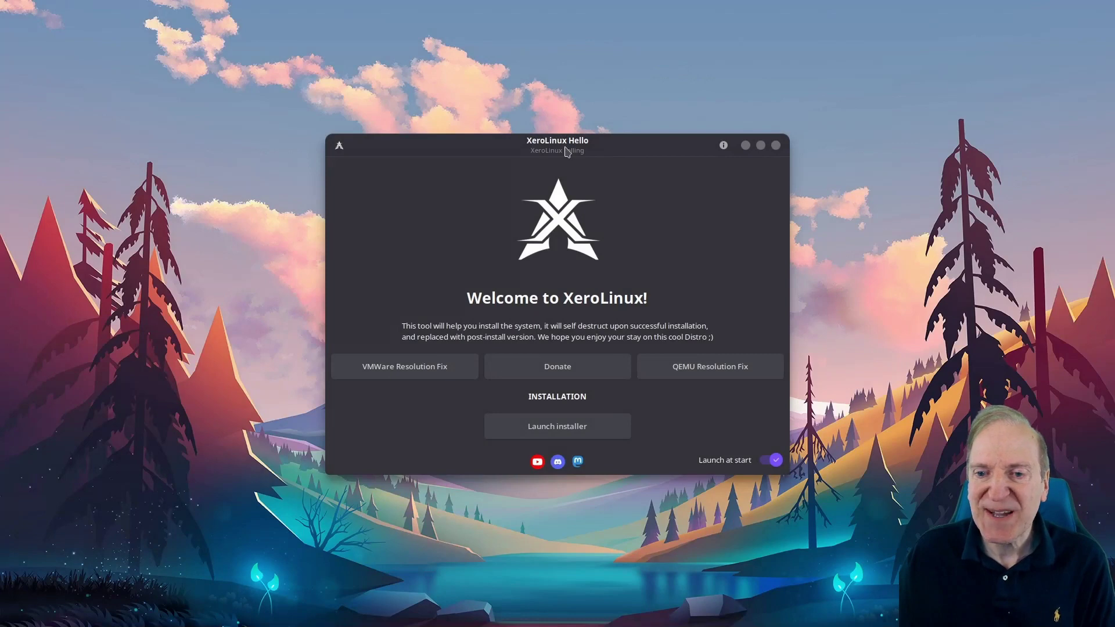
- Launch the XeroLinux installer and accept the America/New York location and the default English (US) keyboard layout
{"action": "left_click_drag", "start_coordinate": [564, 146], "coordinate": [552, 125]}
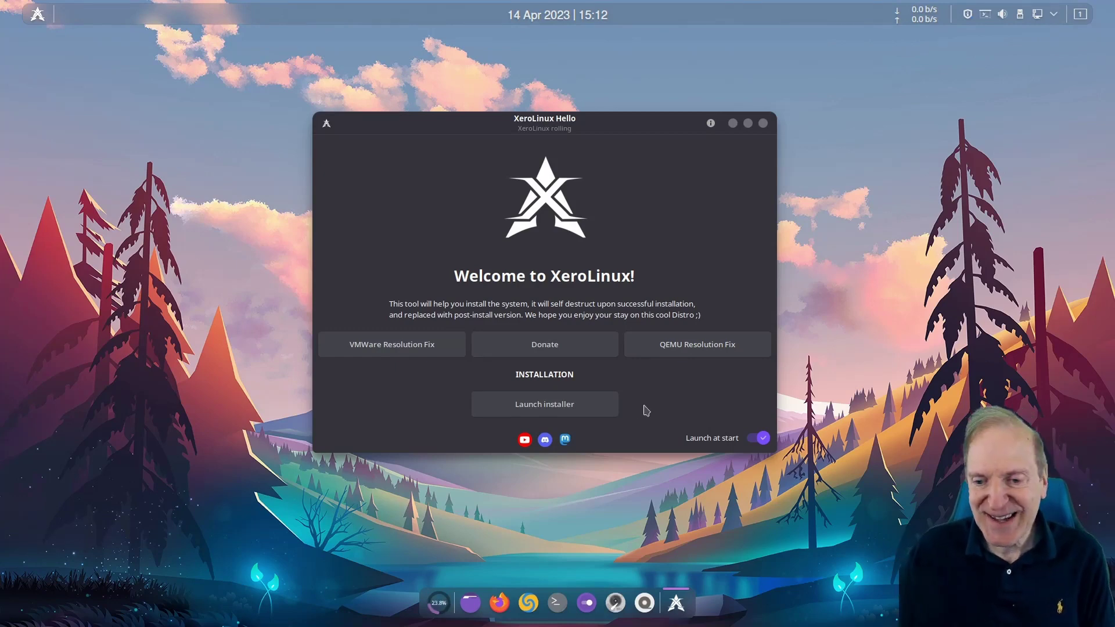
{"action": "left_click", "coordinate": [572, 408]}
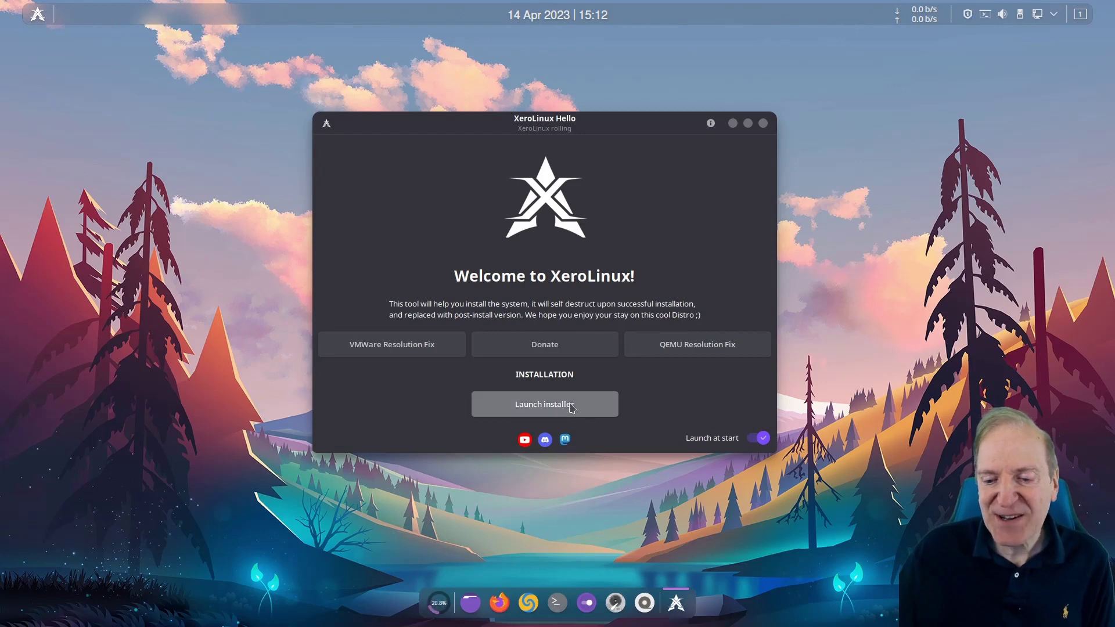
{"action": "left_click", "coordinate": [572, 408]}
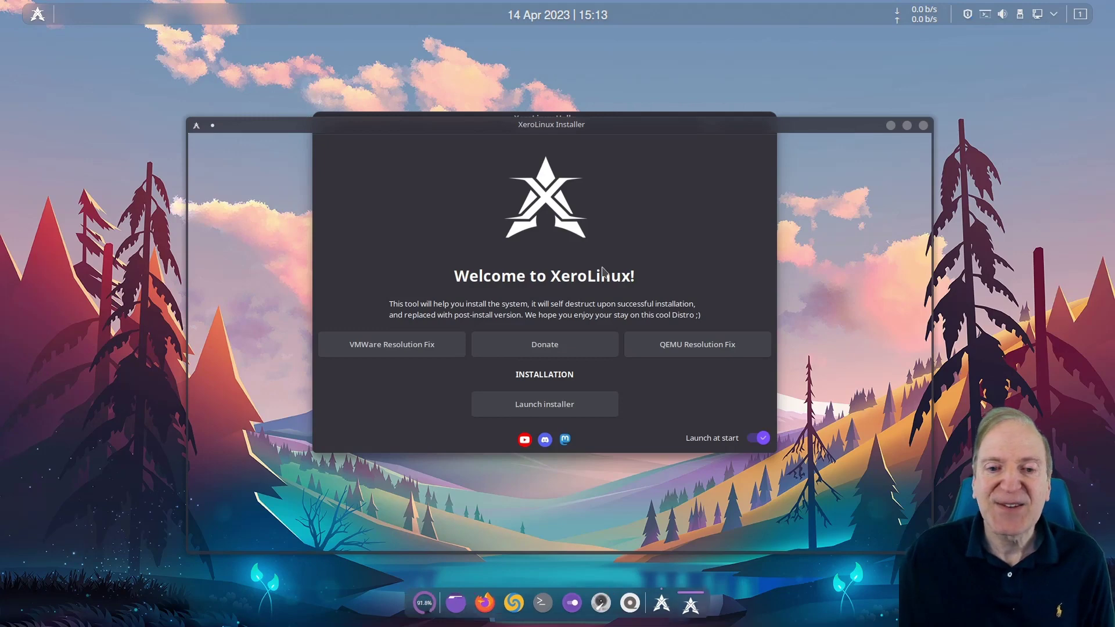
{"action": "left_click", "coordinate": [822, 128]}
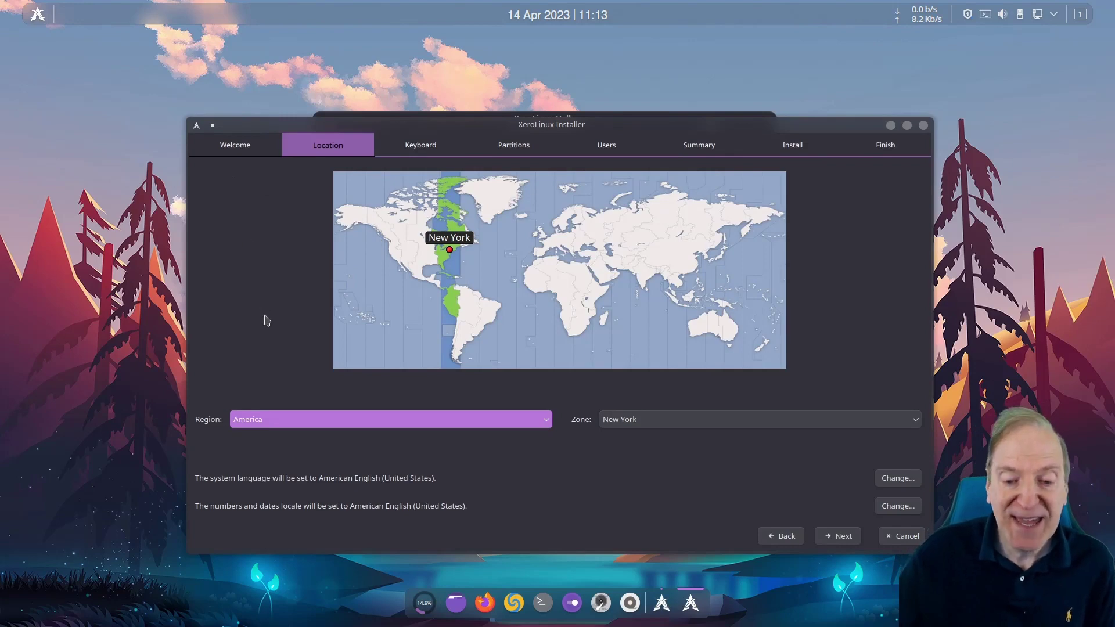
{"action": "left_click", "coordinate": [843, 540]}
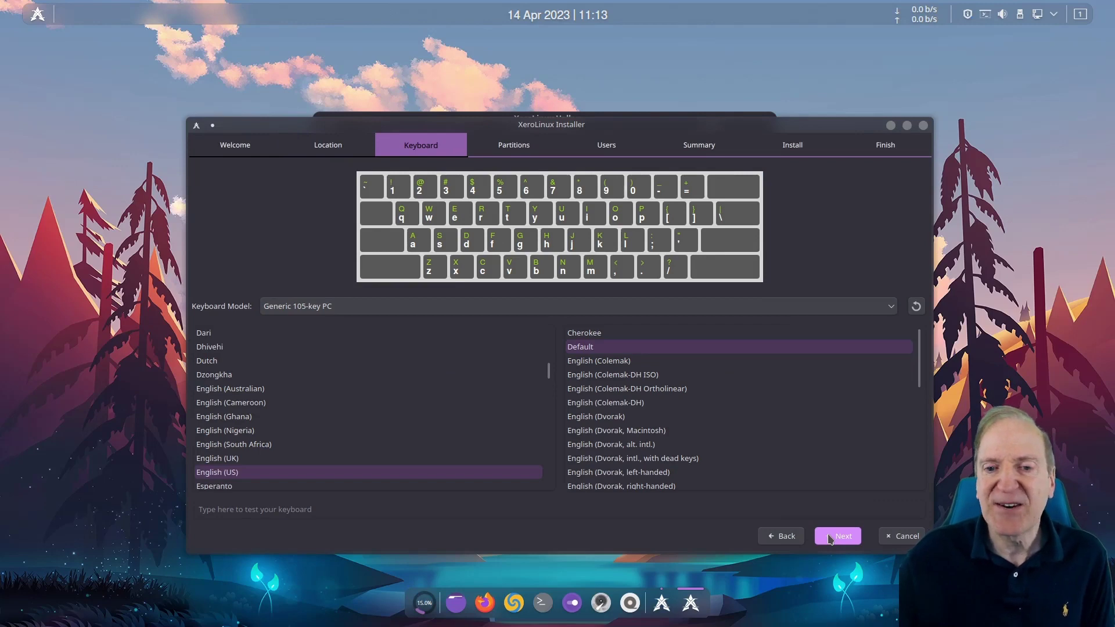
{"action": "left_click", "coordinate": [829, 539]}
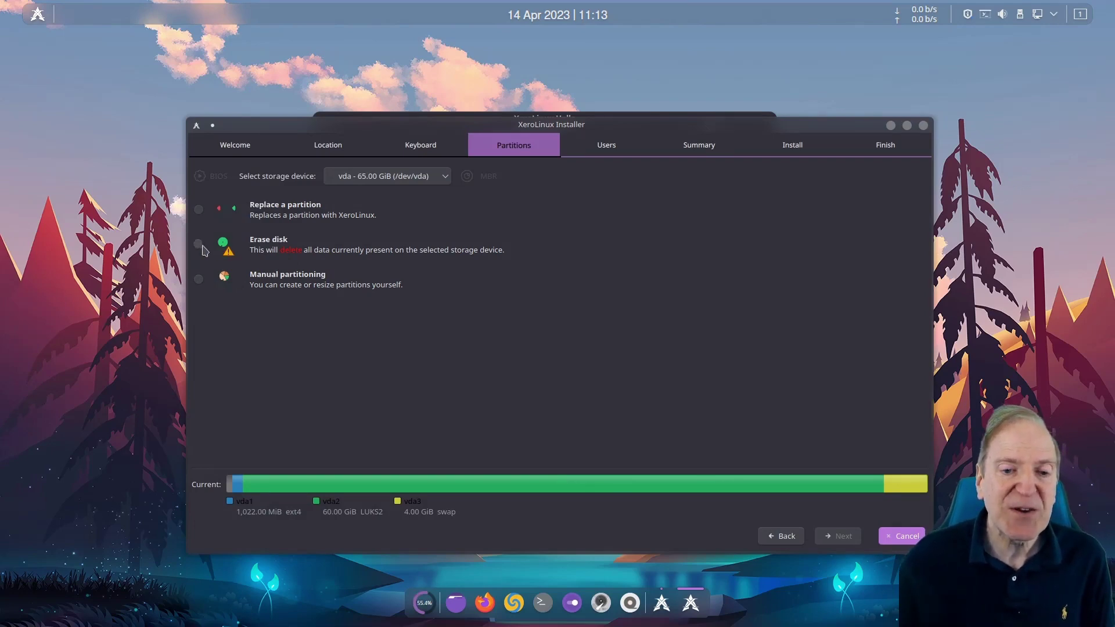
- Set the partitioning to erase the vda disk, with no swap and the btrfs file system
{"action": "left_click", "coordinate": [199, 247]}
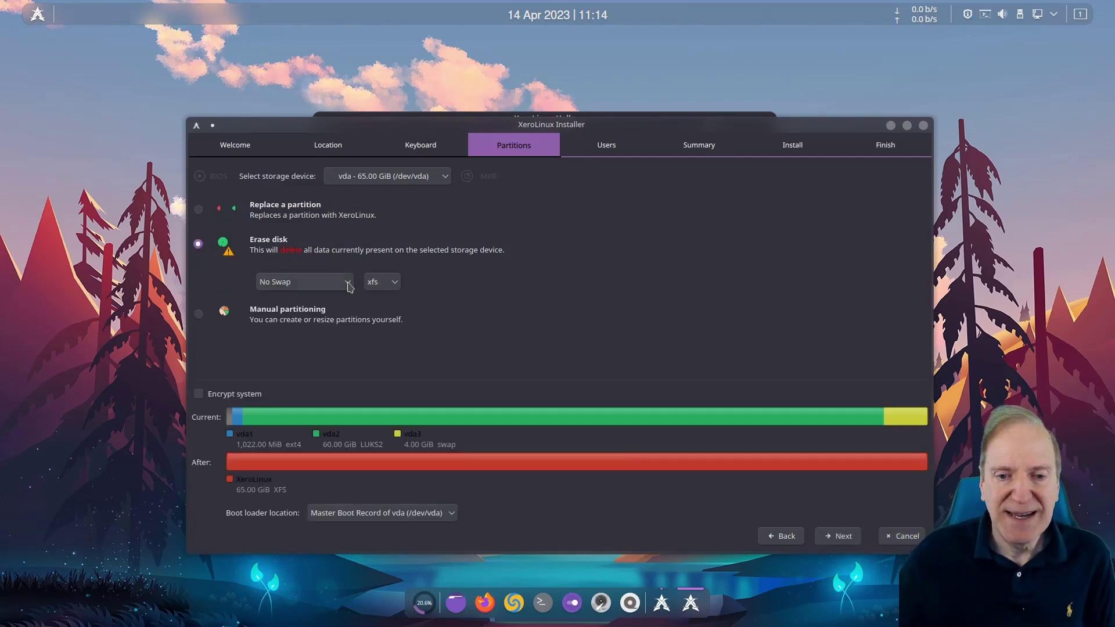
{"action": "left_click", "coordinate": [388, 284]}
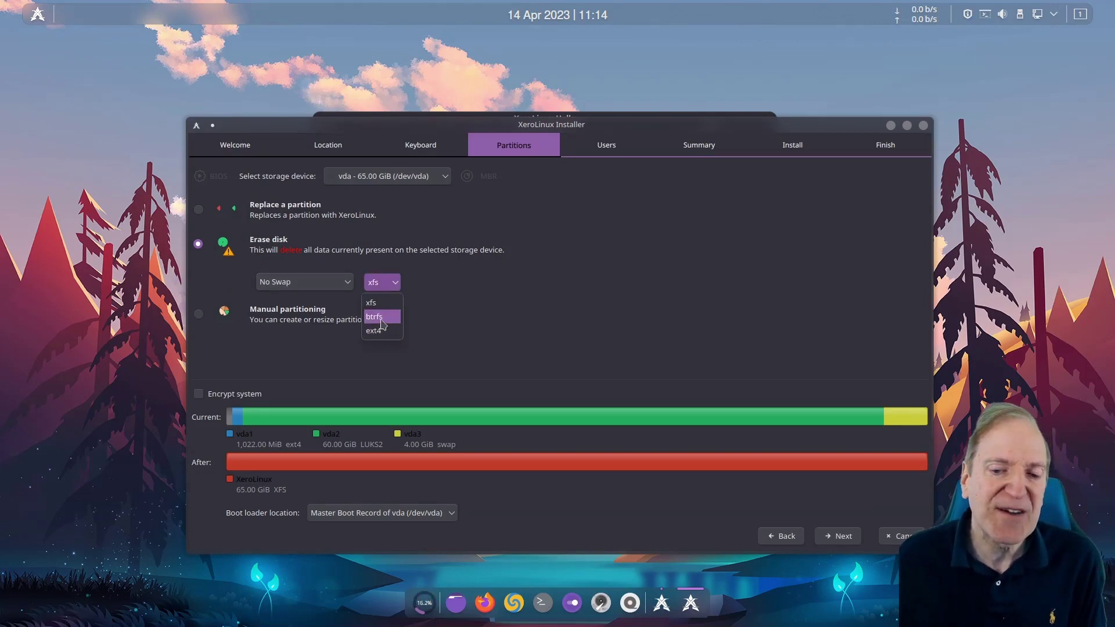
{"action": "left_click", "coordinate": [381, 319]}
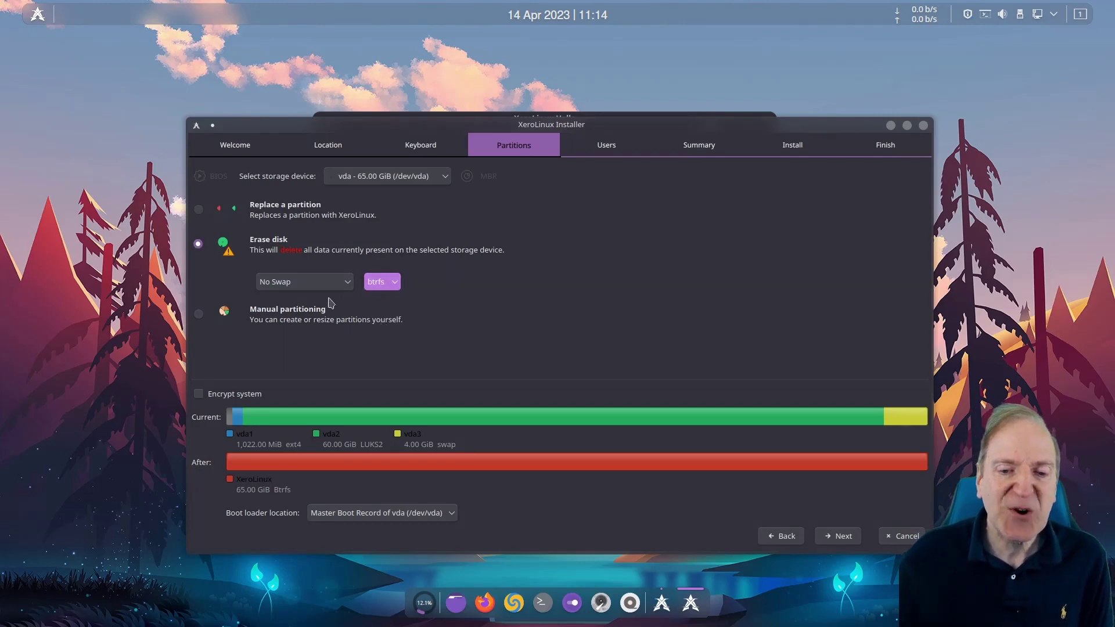
{"action": "left_click", "coordinate": [838, 536]}
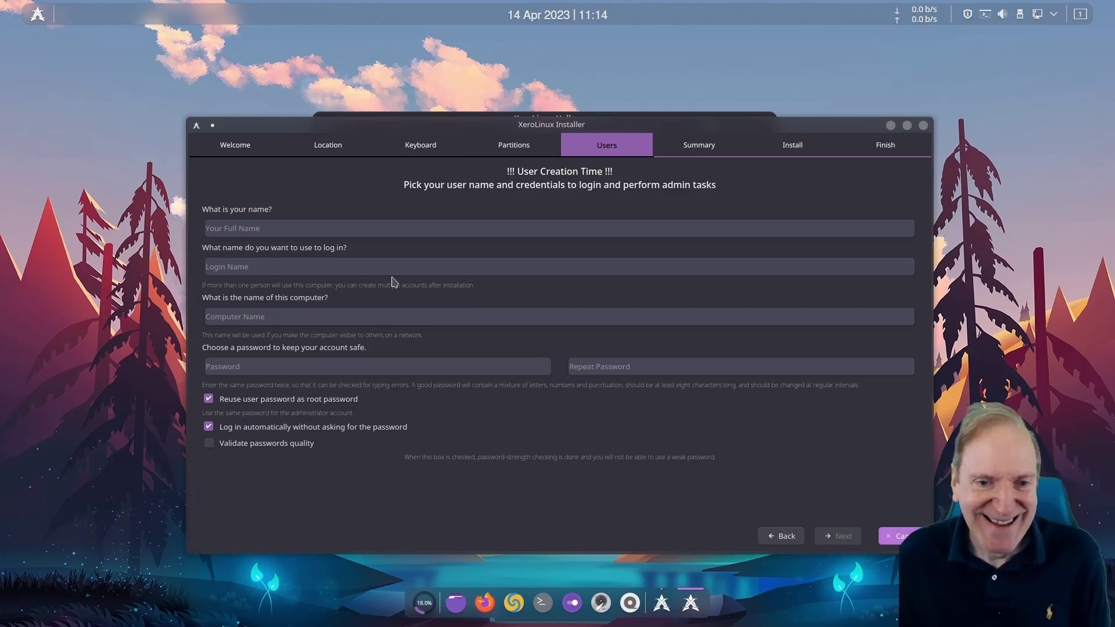
- Fill in the user's name and the account password twice, and disable automatic login
{"action": "left_click", "coordinate": [311, 228]}
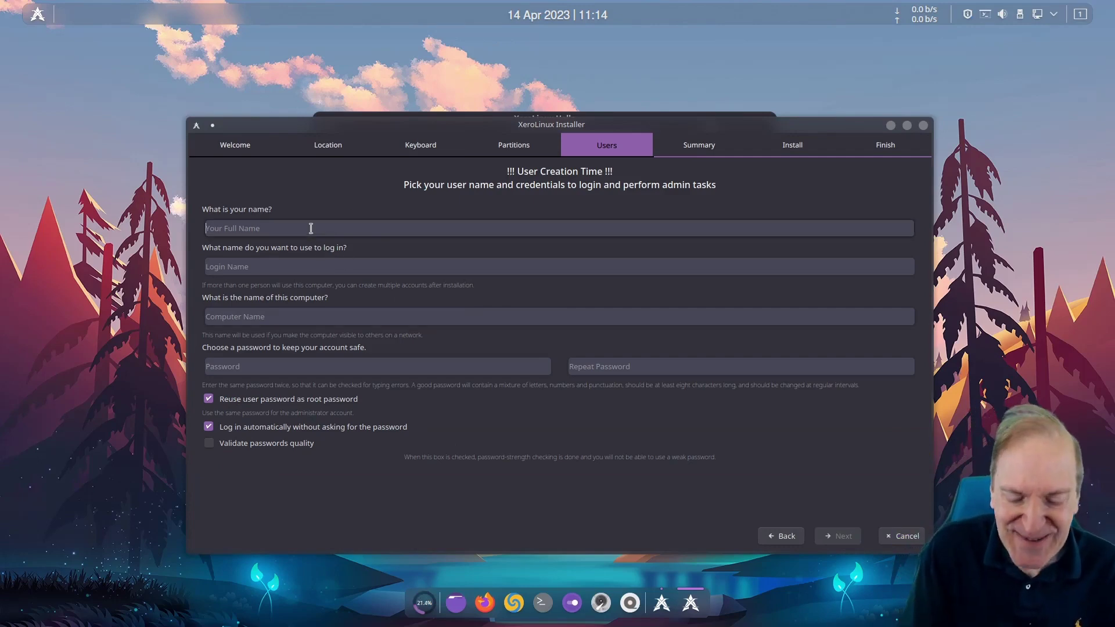
{"action": "type", "text": "Toadwick"}
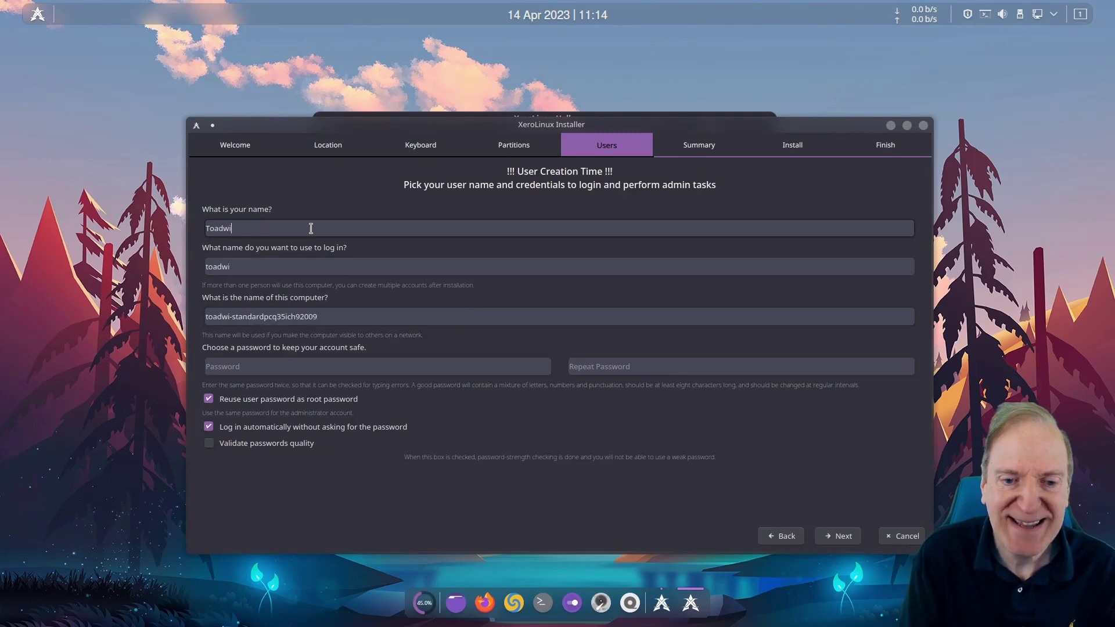
{"action": "key", "text": "Tab"}
{"action": "key", "text": "Tab"}
{"action": "key", "text": "Tab"}
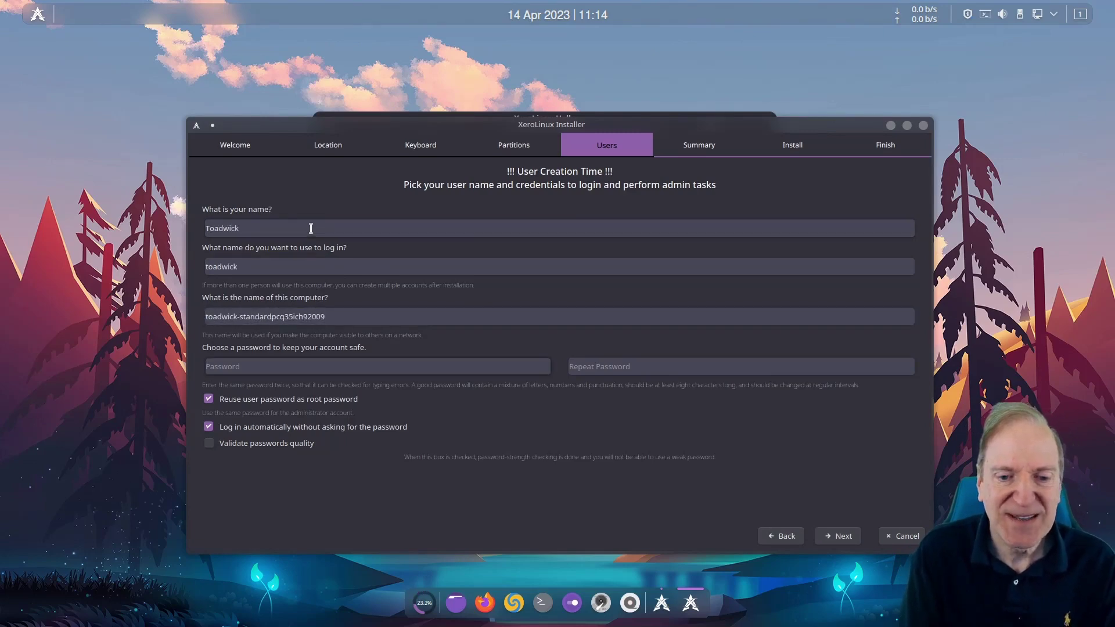
{"action": "type", "text": "*******"}
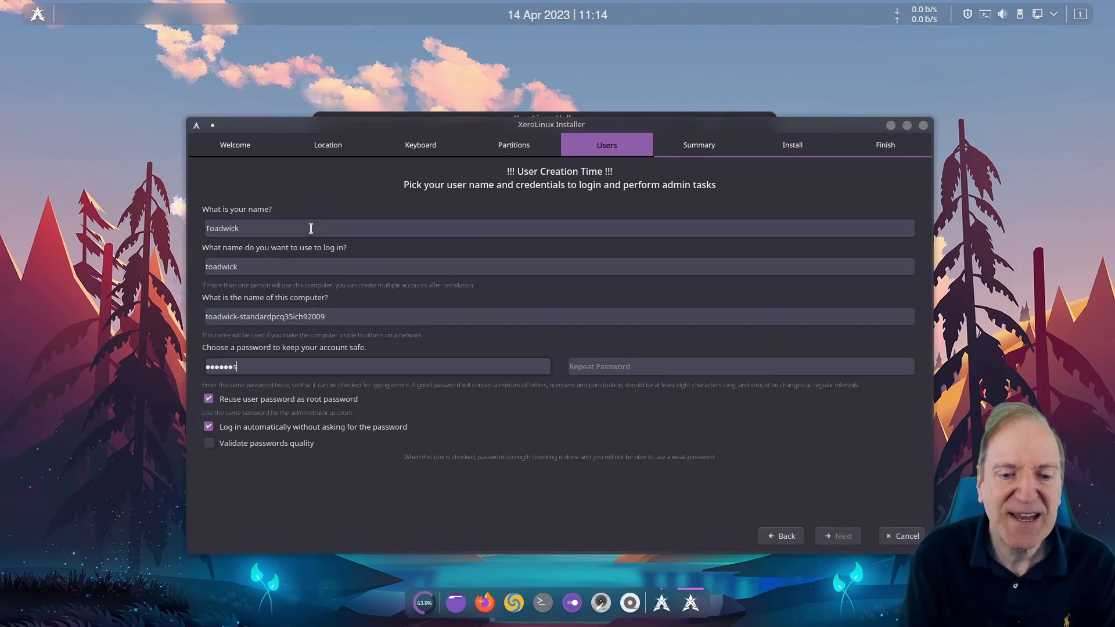
{"action": "key", "text": "Tab"}
{"action": "type", "text": "*******"}
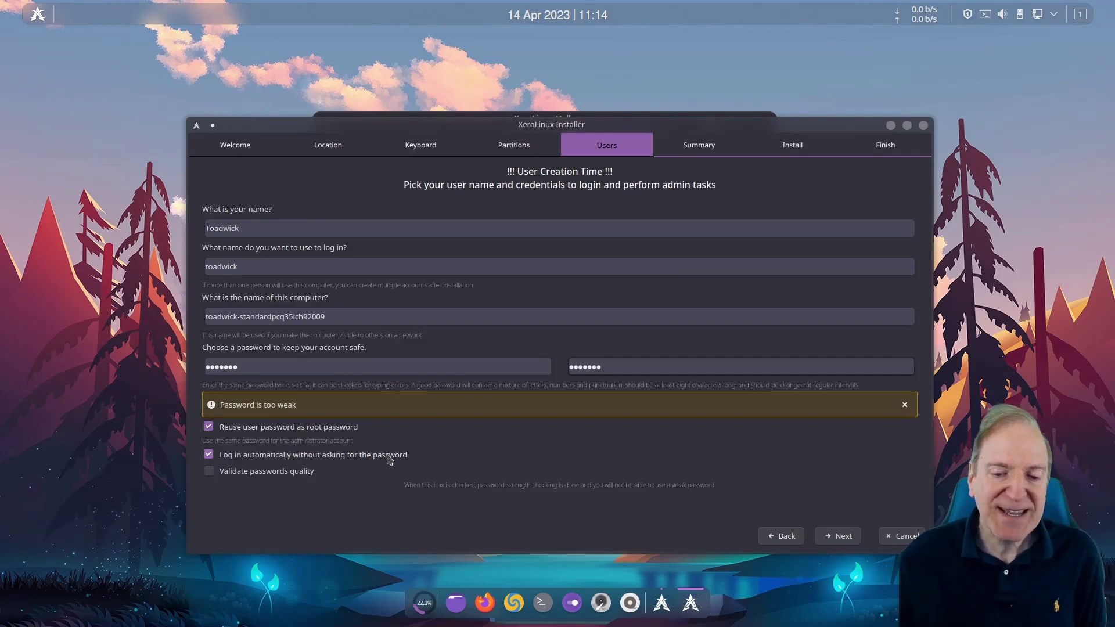
{"action": "left_click", "coordinate": [208, 457]}
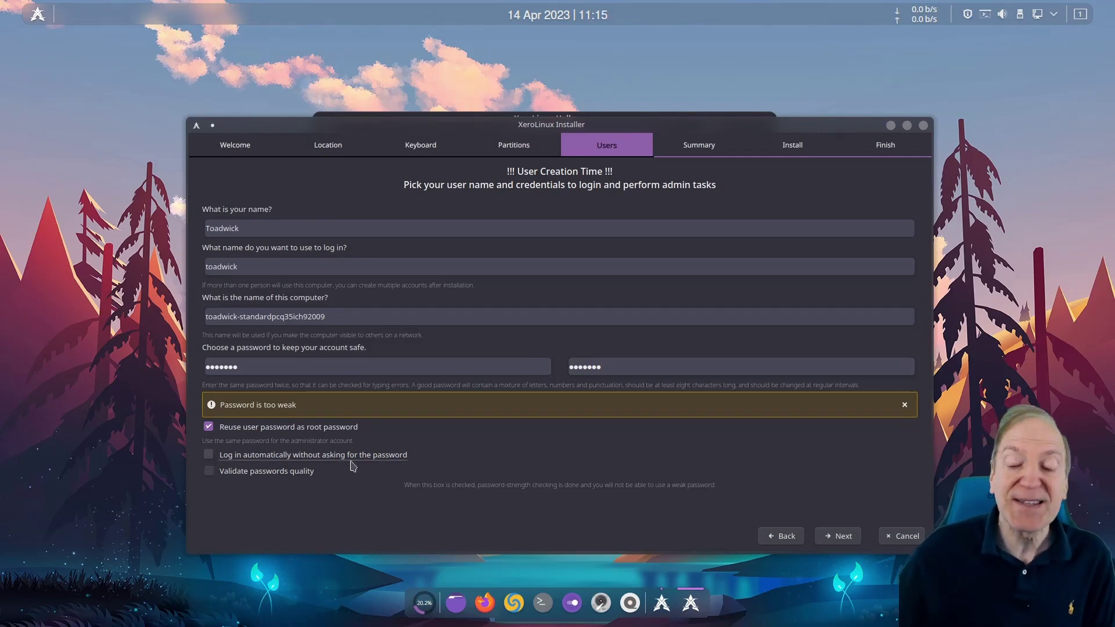
{"action": "left_click", "coordinate": [836, 536]}
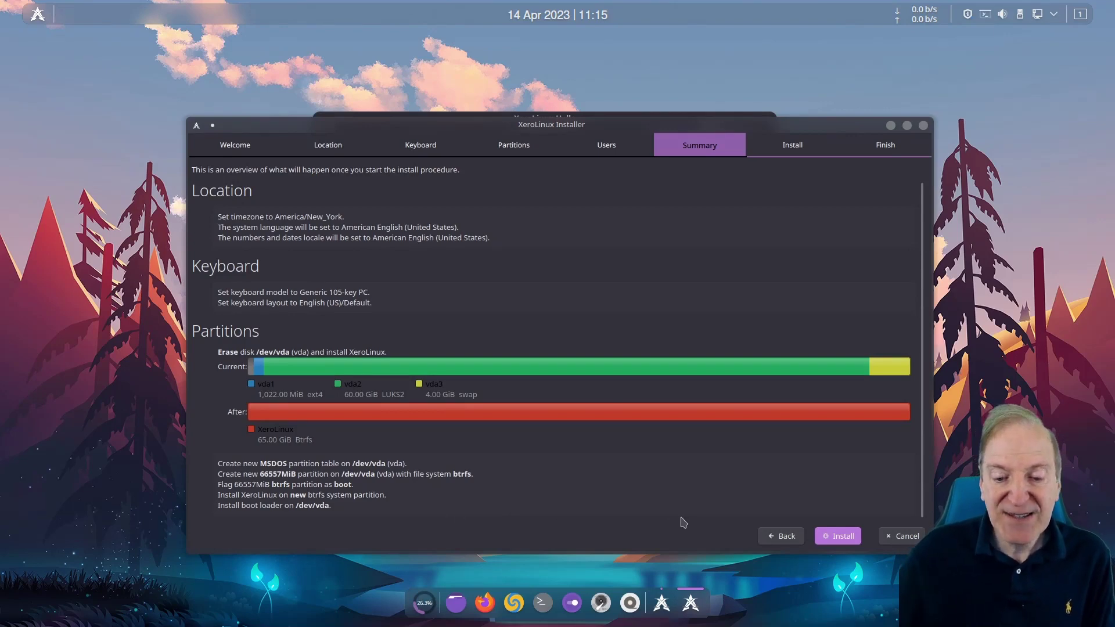
- Start and confirm the installation from the summary, and restart the live system once it has finished
{"action": "left_click", "coordinate": [845, 541]}
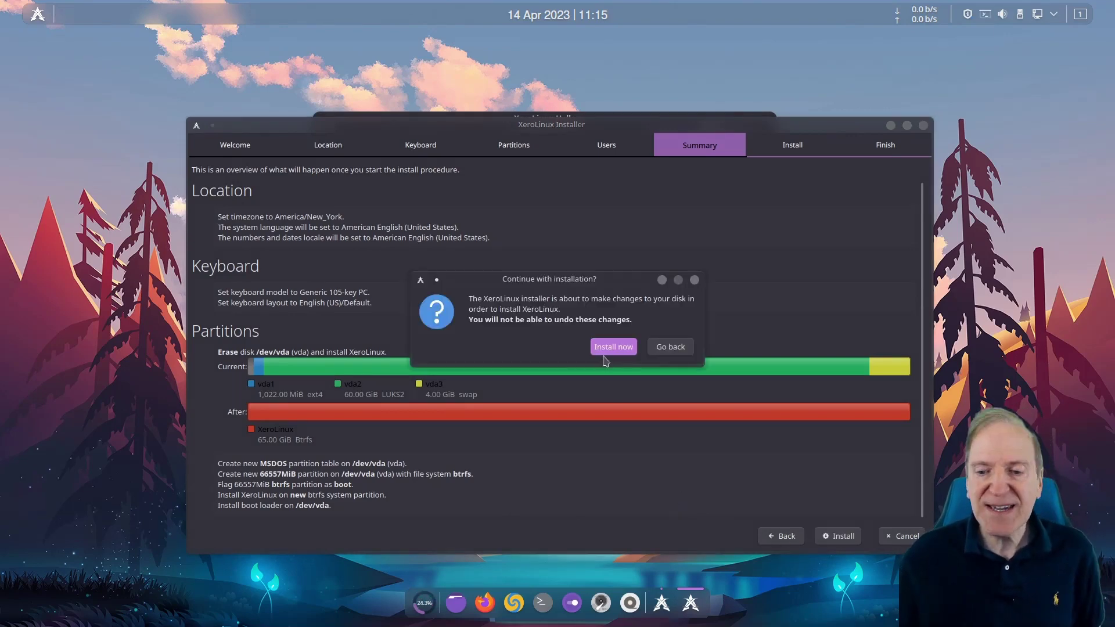
{"action": "left_click", "coordinate": [600, 348]}
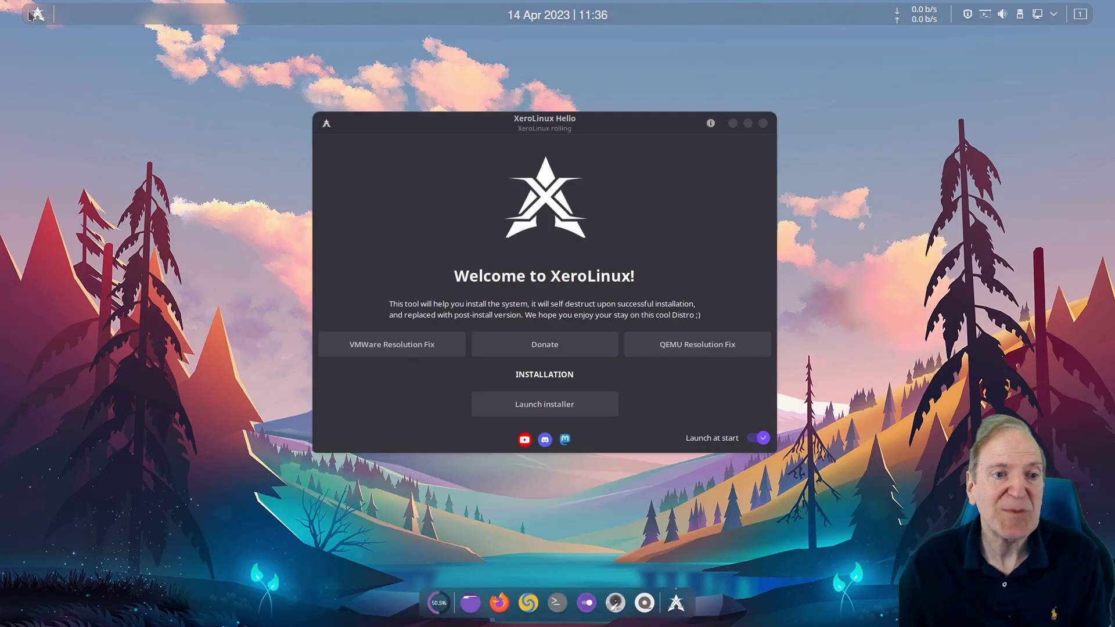
{"action": "left_click", "coordinate": [36, 14]}
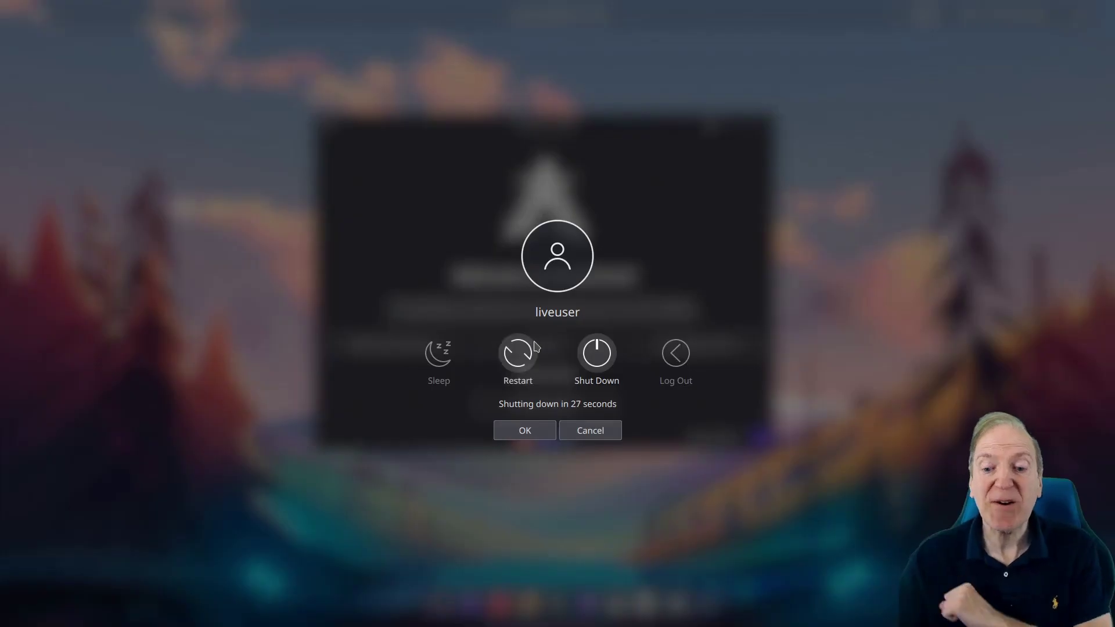
{"action": "left_click", "coordinate": [524, 356]}
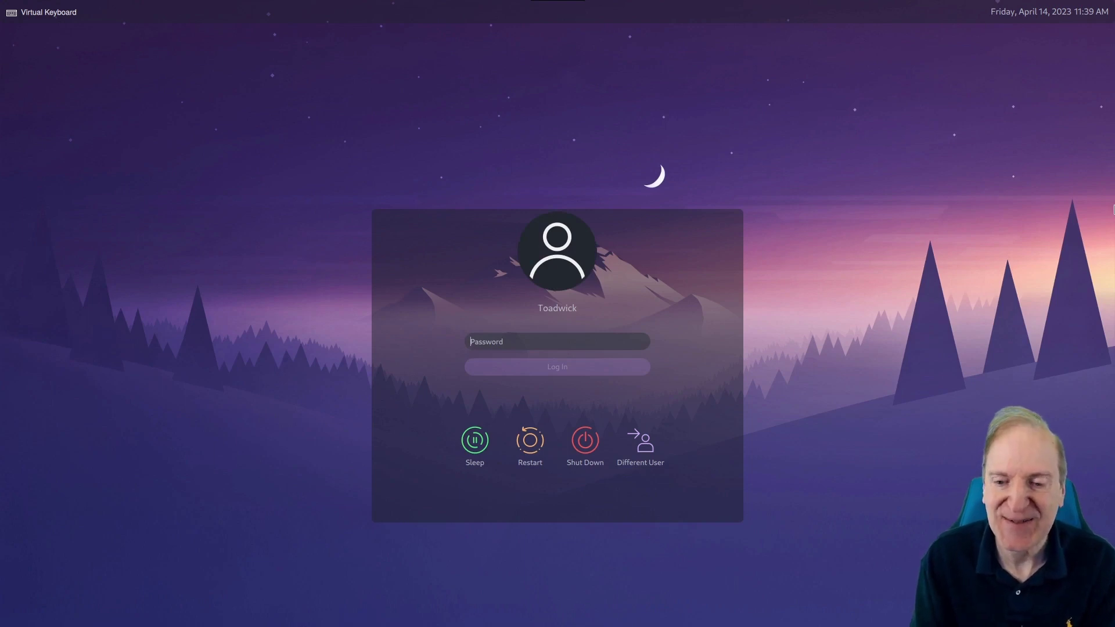
- Log in to the newly installed system with the account password
{"action": "type", "text": "••"}
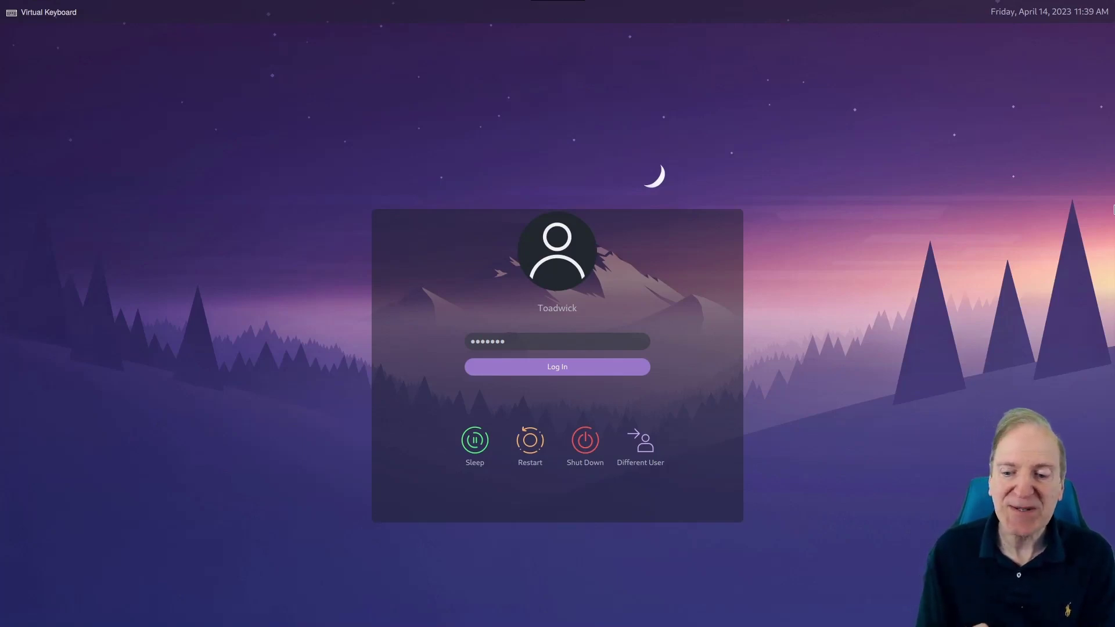
{"action": "key", "text": "Return"}
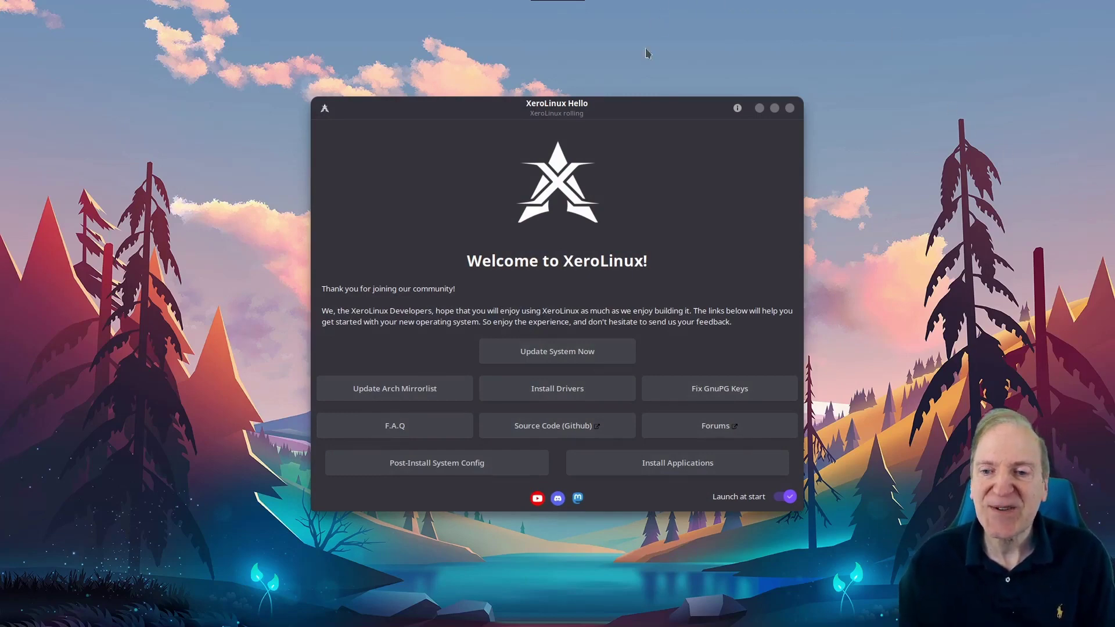
{"action": "mouse_move", "coordinate": [459, 622]}
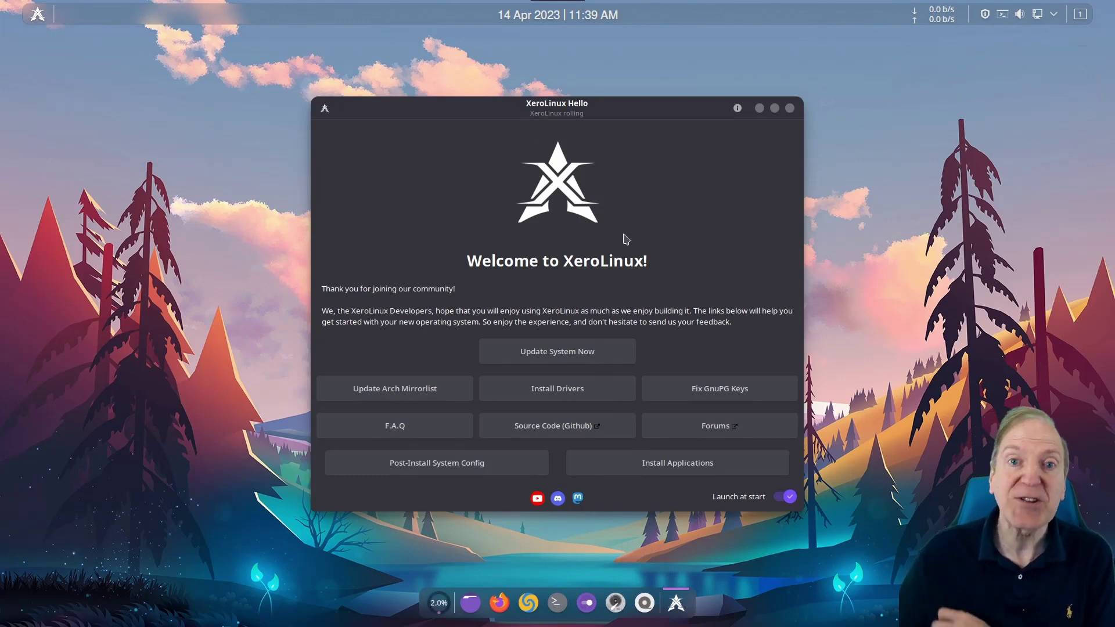
- Update the whole system with the "Everything, One Shot" option, entering the account password when requested, and exit the updater
{"action": "left_click", "coordinate": [556, 354]}
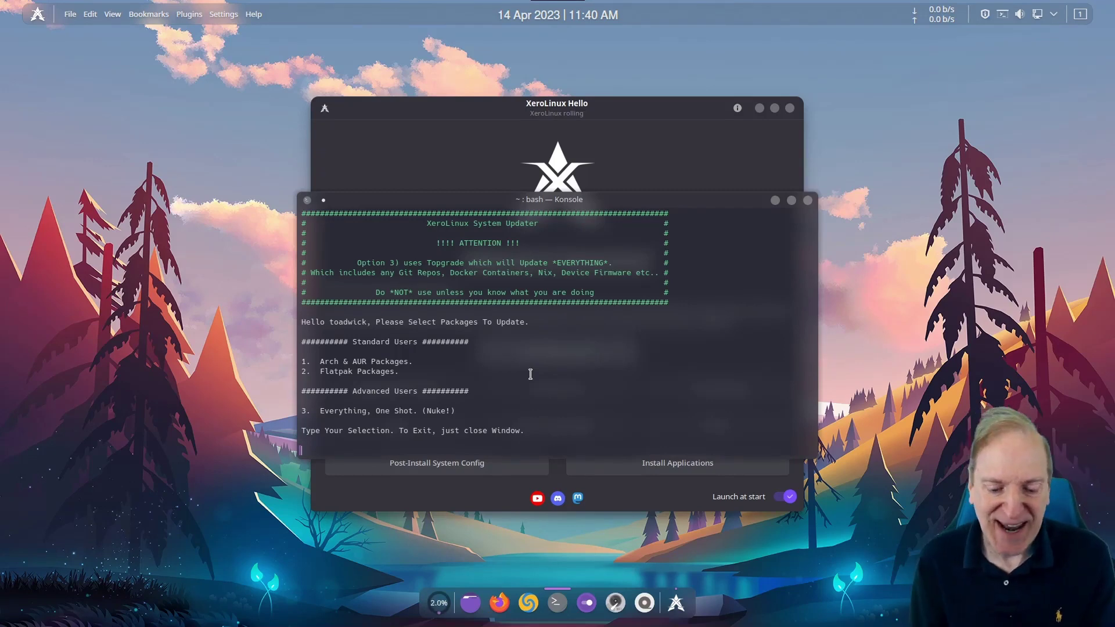
{"action": "key", "text": "Return"}
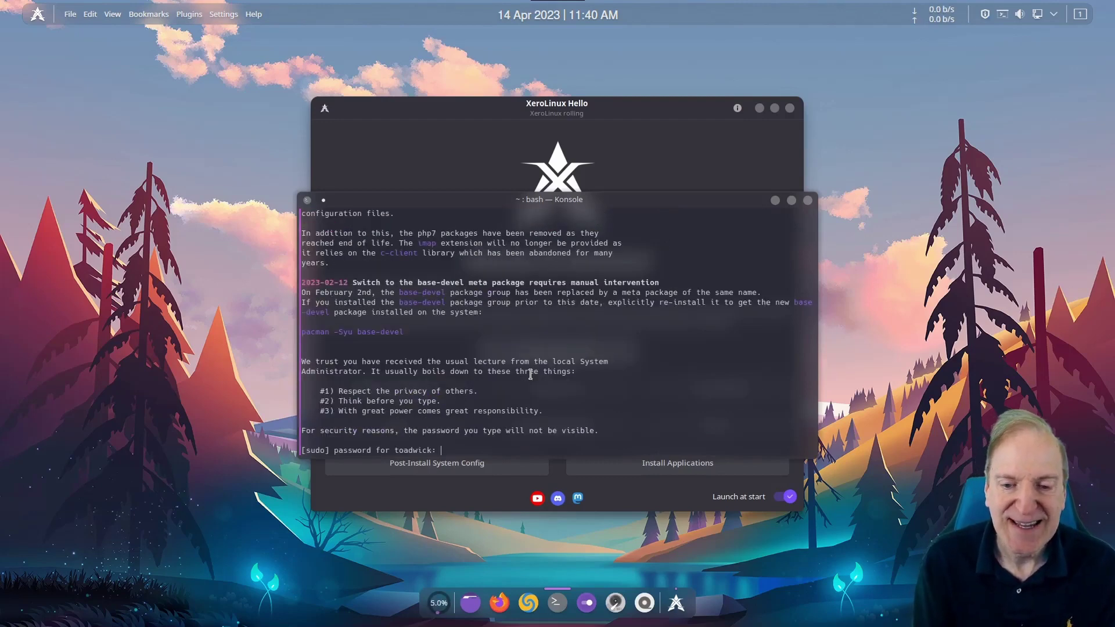
{"action": "key", "text": "Return"}
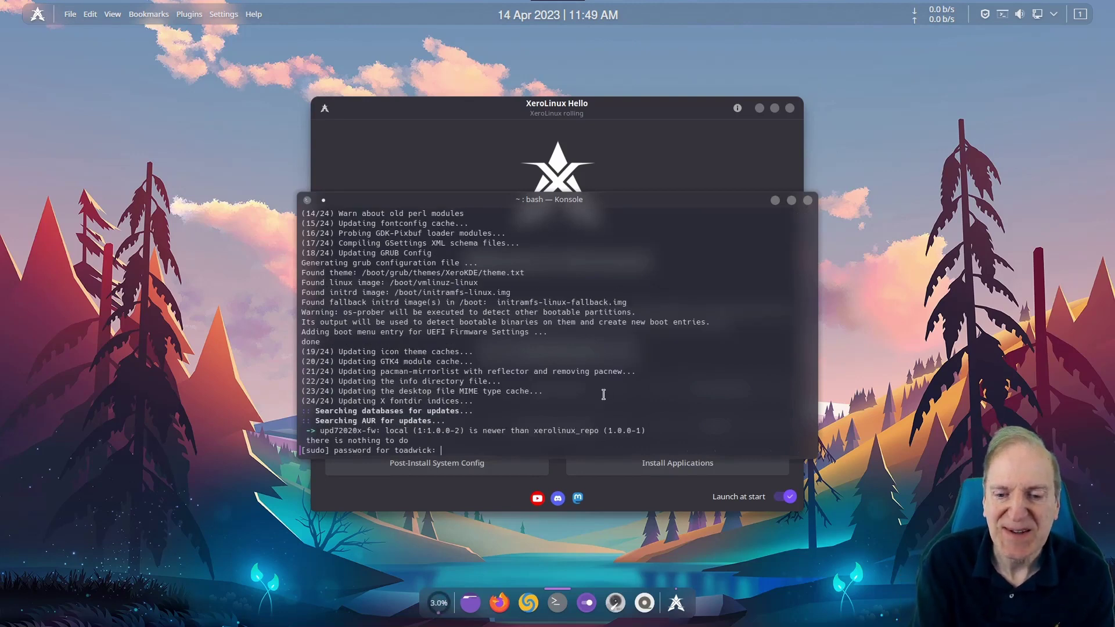
{"action": "key", "text": "Return"}
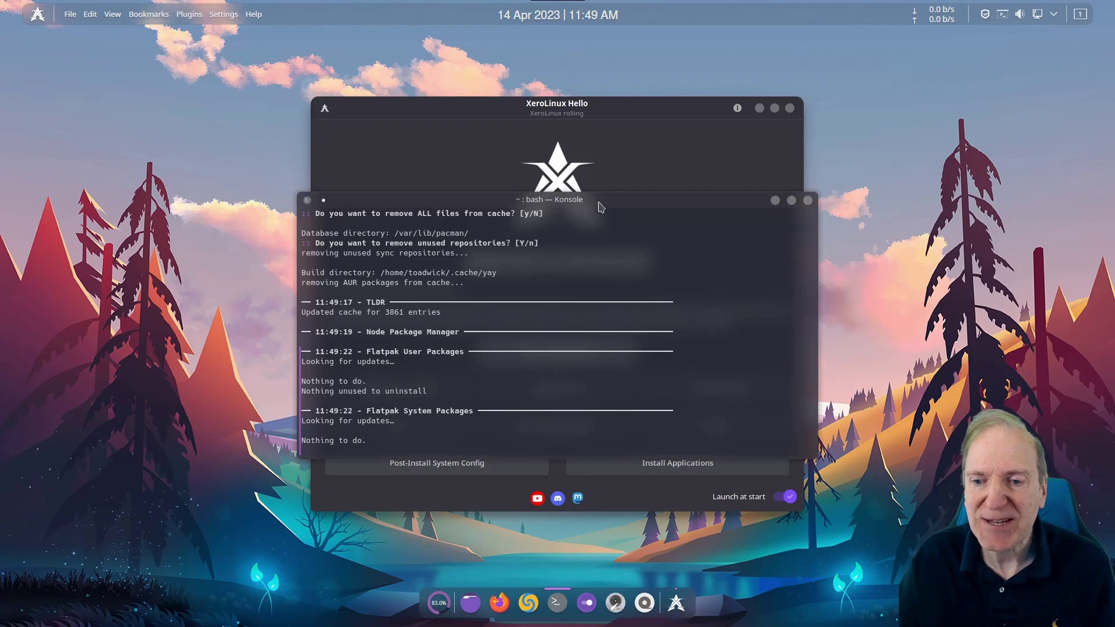
{"action": "left_click_drag", "start_coordinate": [598, 200], "coordinate": [554, 139]}
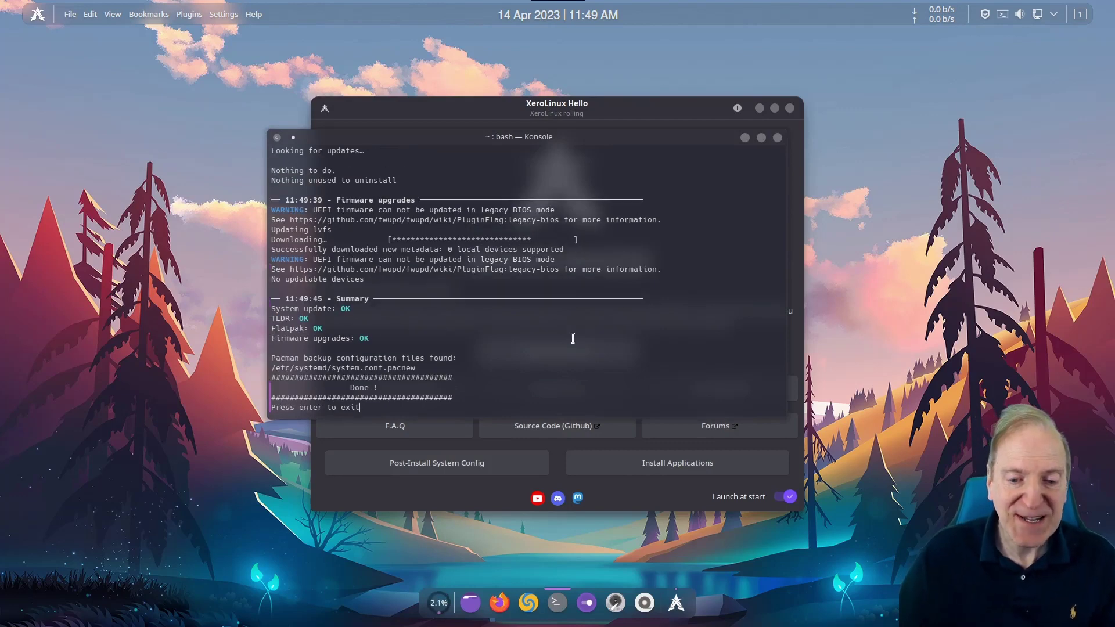
{"action": "key", "text": "Return"}
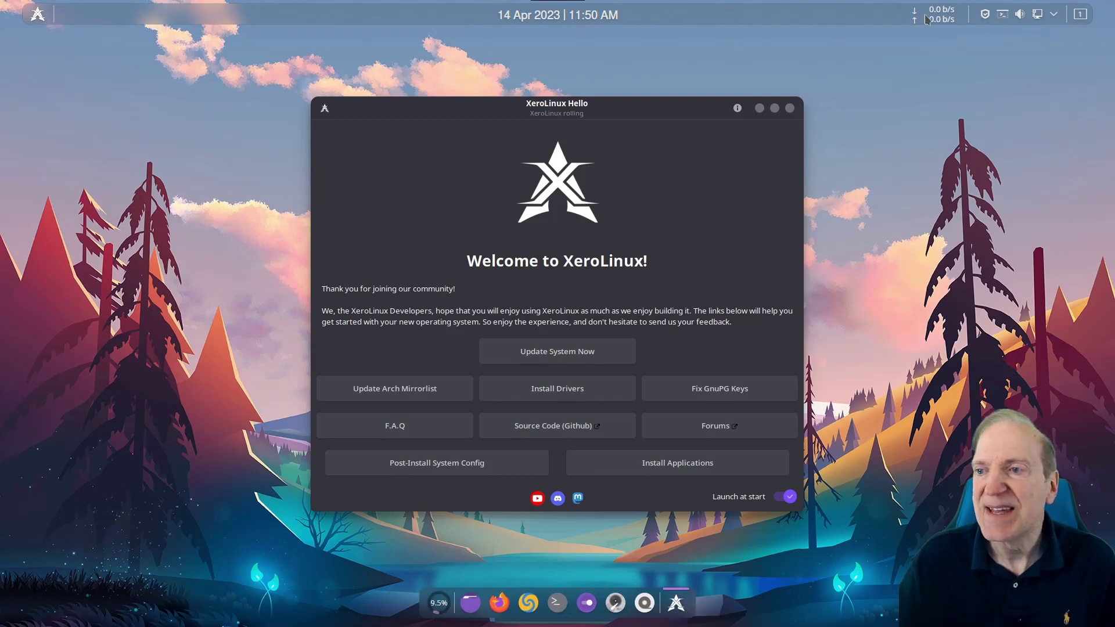
{"action": "right_click", "coordinate": [794, 15]}
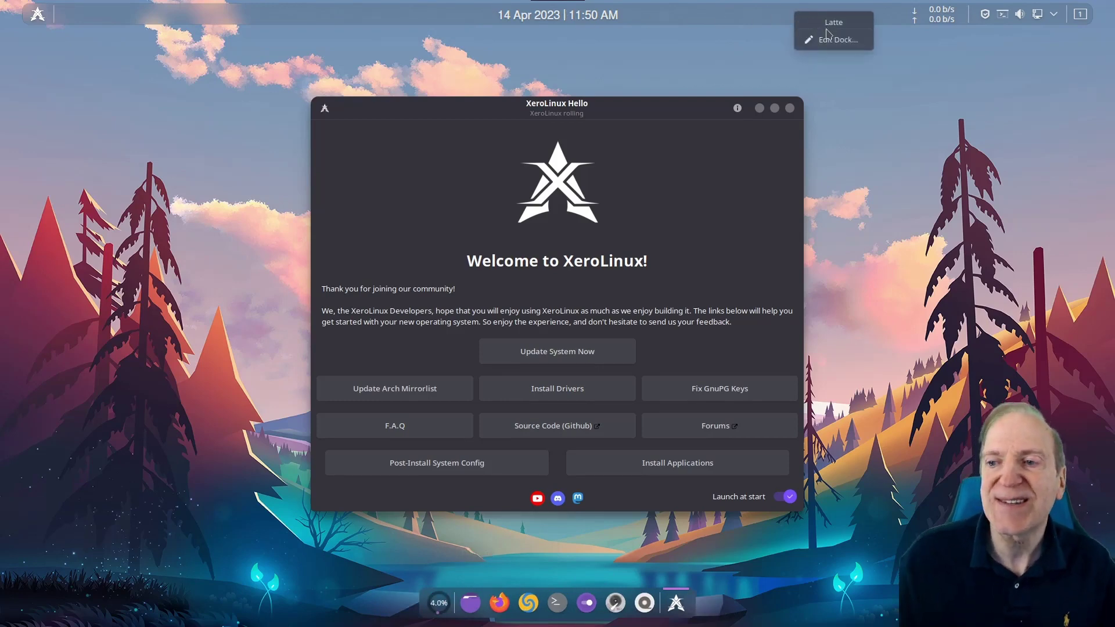
{"action": "left_click", "coordinate": [708, 36]}
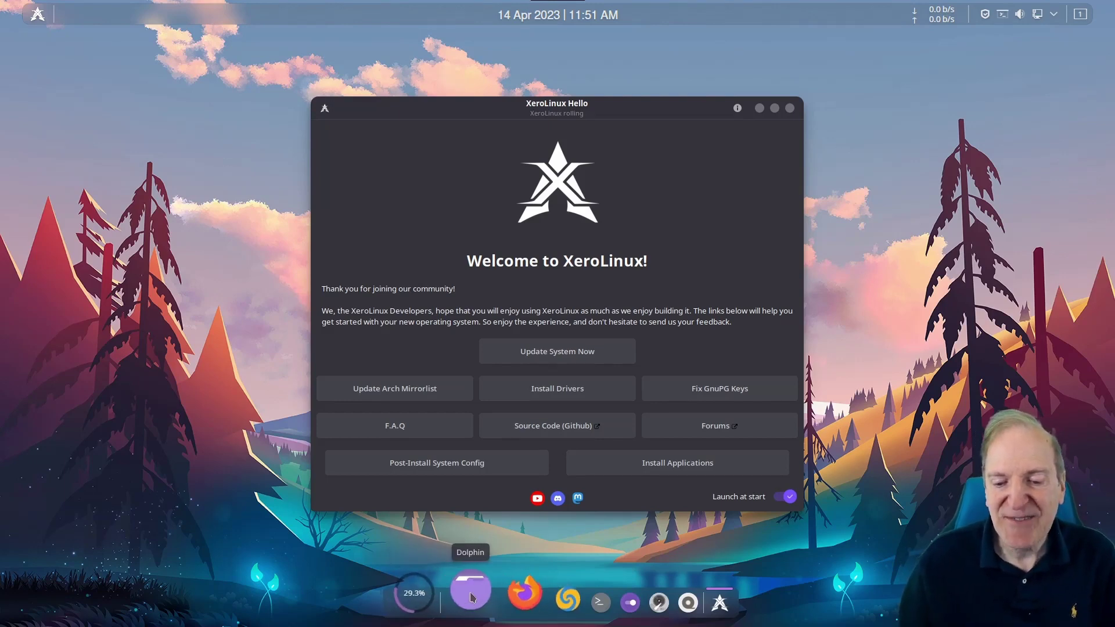
- Open the Dolphin file manager, move its window partly off the welcome window, and switch focus between the two to compare them
{"action": "left_click", "coordinate": [472, 598]}
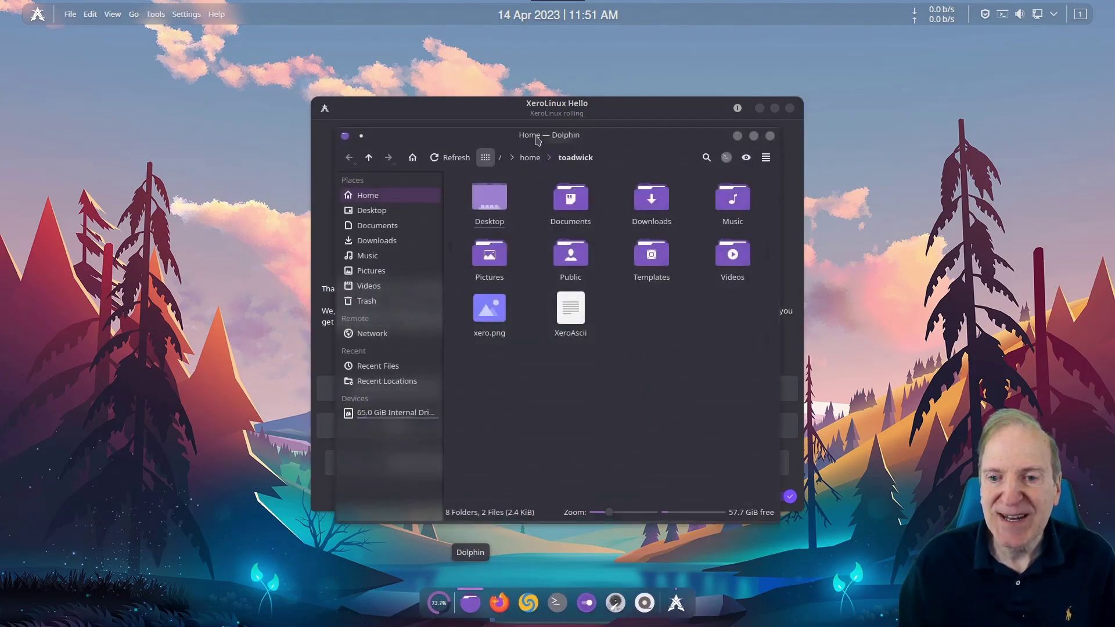
{"action": "left_click_drag", "start_coordinate": [496, 142], "coordinate": [306, 87]}
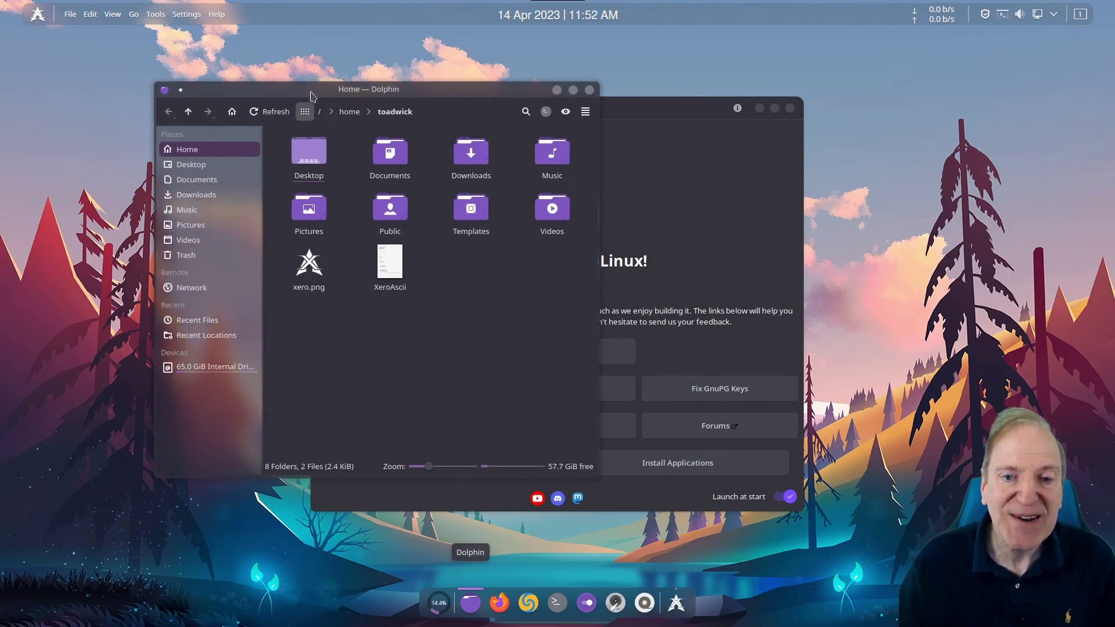
{"action": "mouse_move", "coordinate": [311, 95]}
{"action": "left_mouse_down"}
{"action": "mouse_move", "coordinate": [366, 65]}
{"action": "mouse_move", "coordinate": [400, 62]}
{"action": "mouse_move", "coordinate": [415, 88]}
{"action": "mouse_move", "coordinate": [305, 82]}
{"action": "left_mouse_up"}
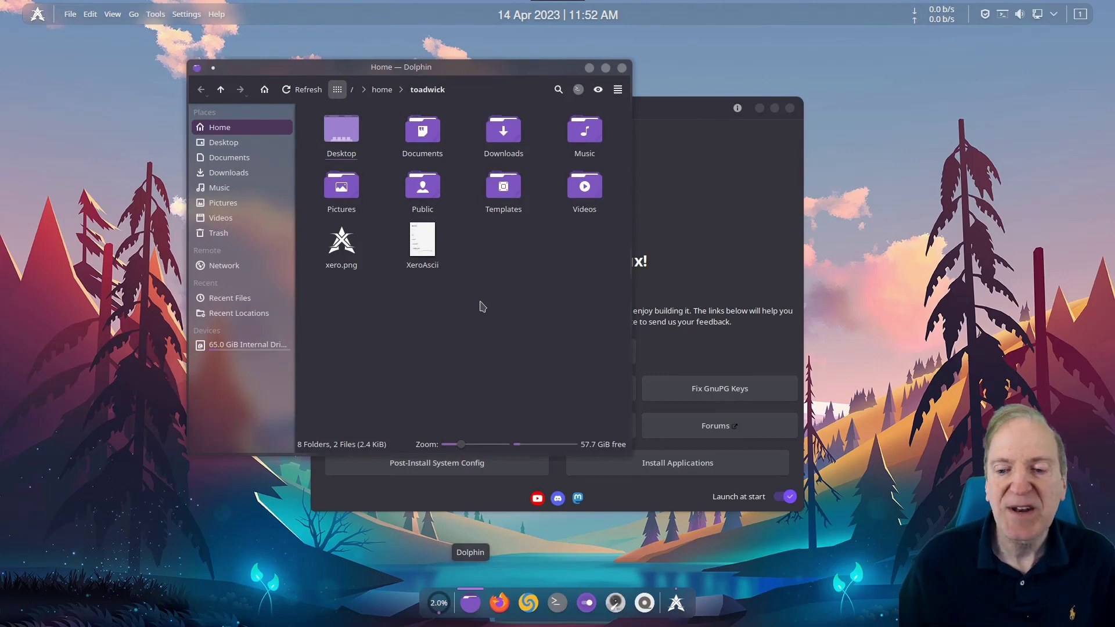
{"action": "left_click", "coordinate": [673, 122]}
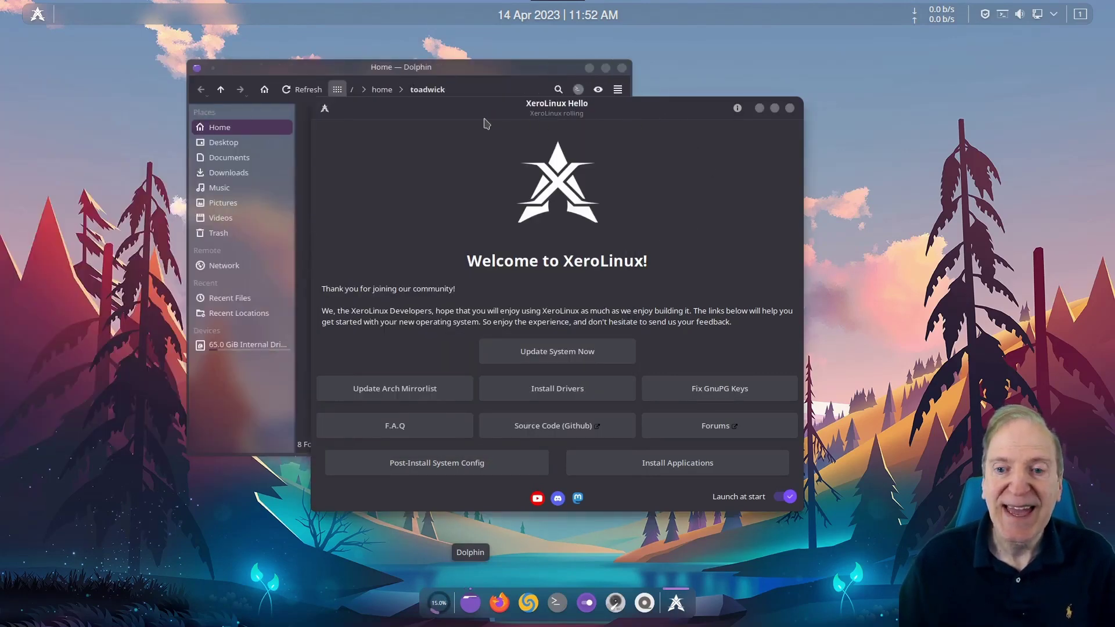
{"action": "left_click", "coordinate": [477, 74]}
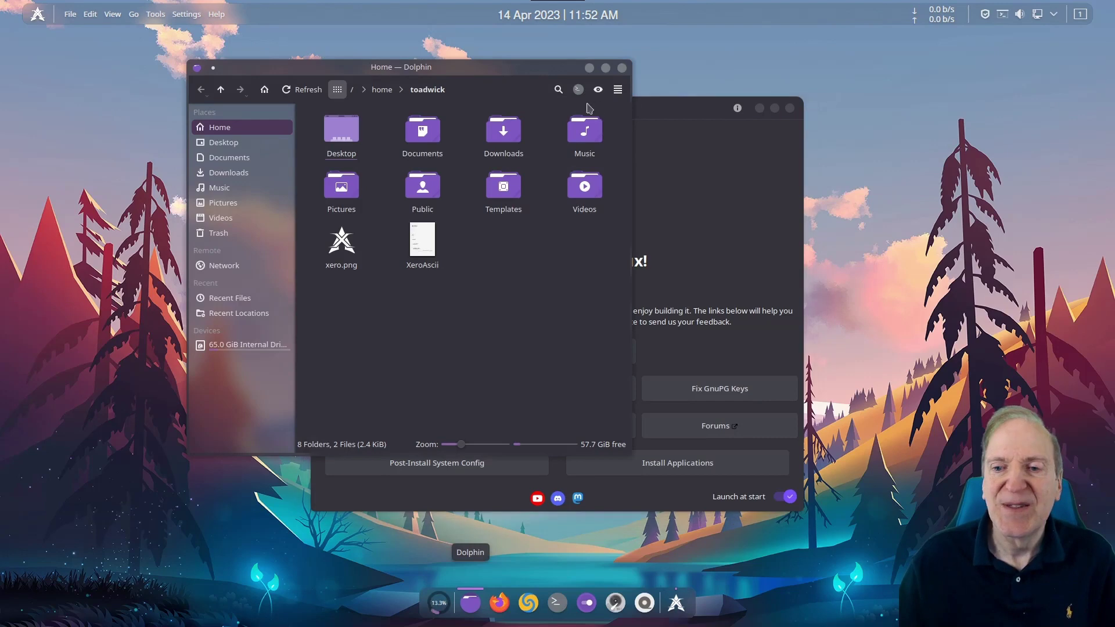
{"action": "left_click", "coordinate": [666, 115]}
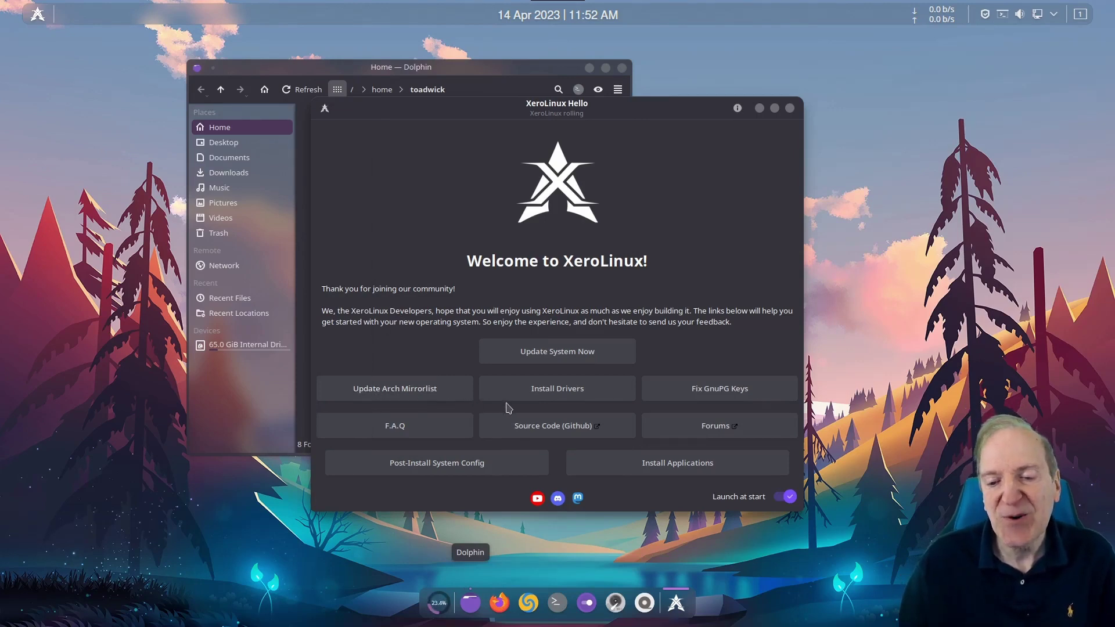
- Look through the drivers installer page, and bring up the Post-Install System Configuration page in its place
{"action": "left_click", "coordinate": [562, 395]}
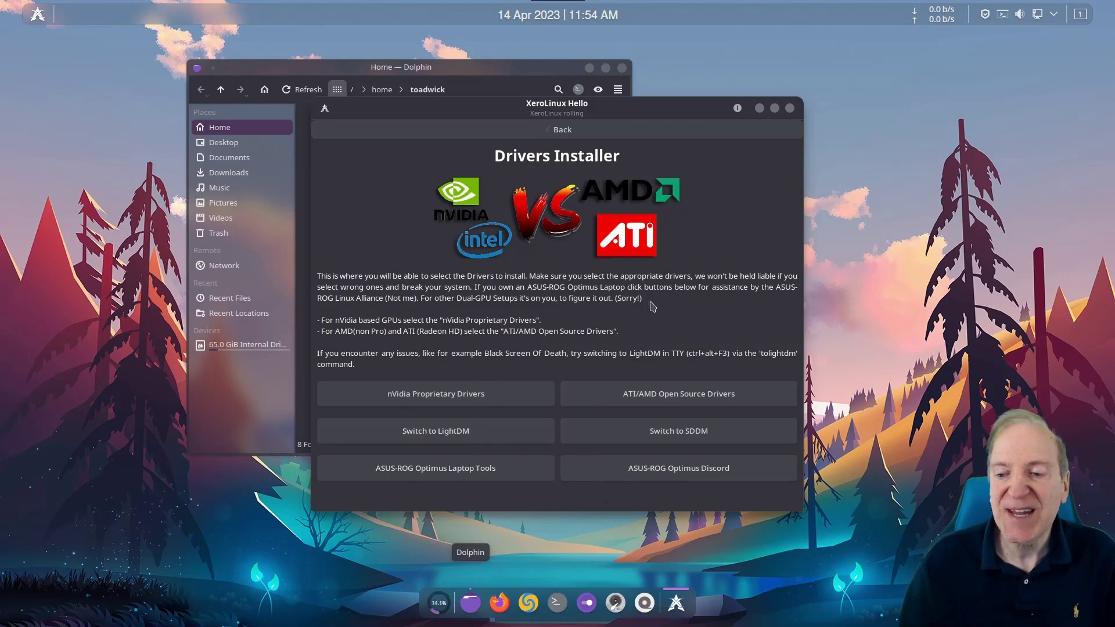
{"action": "left_click", "coordinate": [529, 132]}
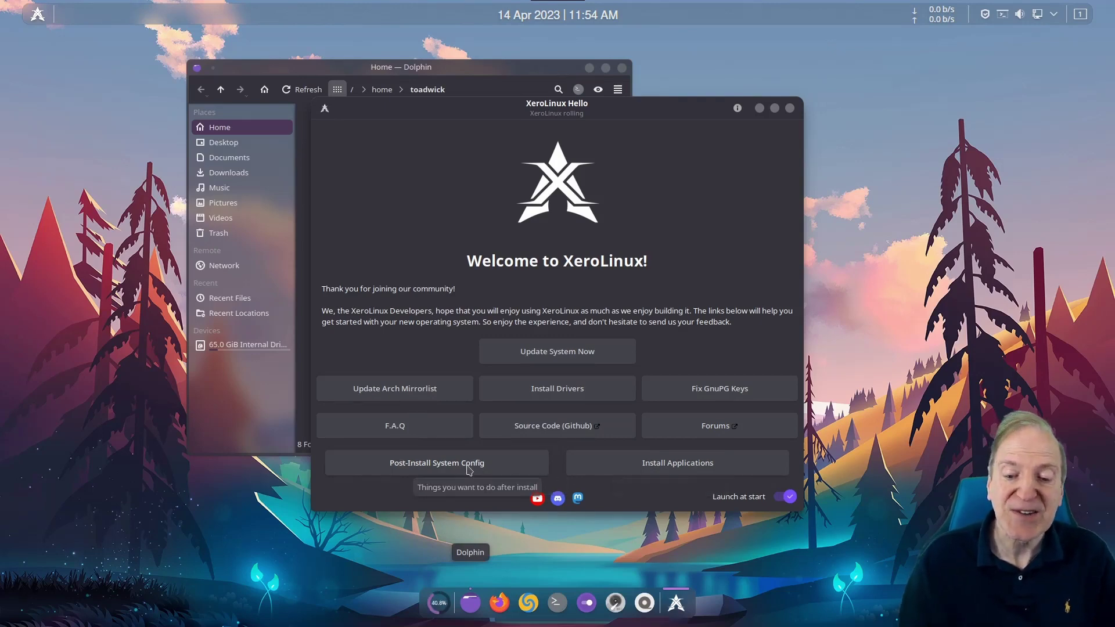
{"action": "left_click", "coordinate": [449, 469]}
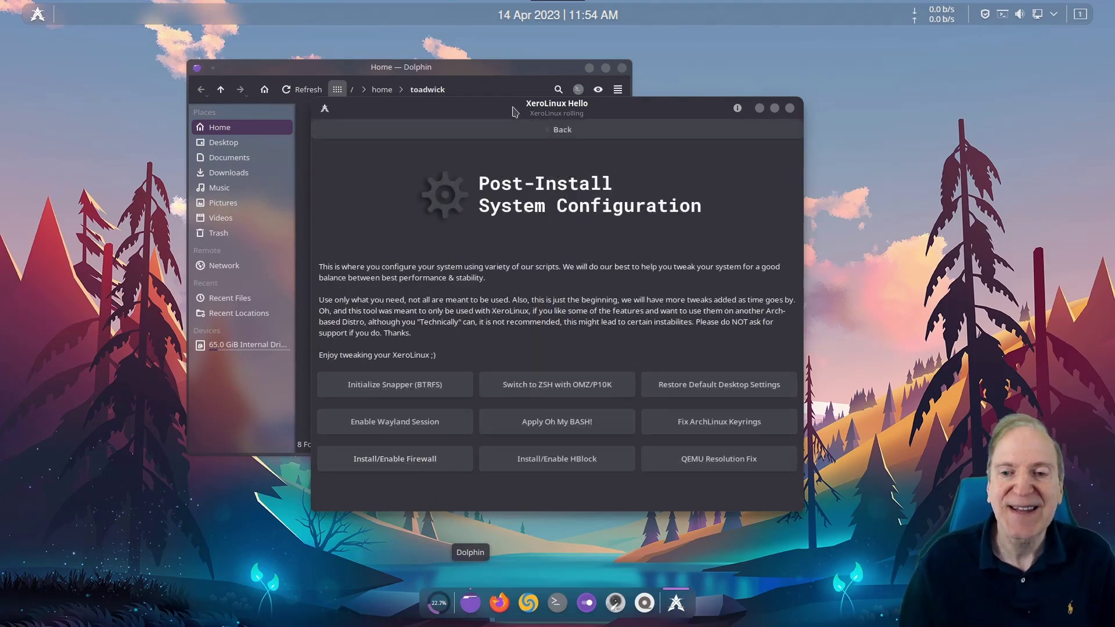
{"action": "left_click_drag", "start_coordinate": [505, 100], "coordinate": [428, 49]}
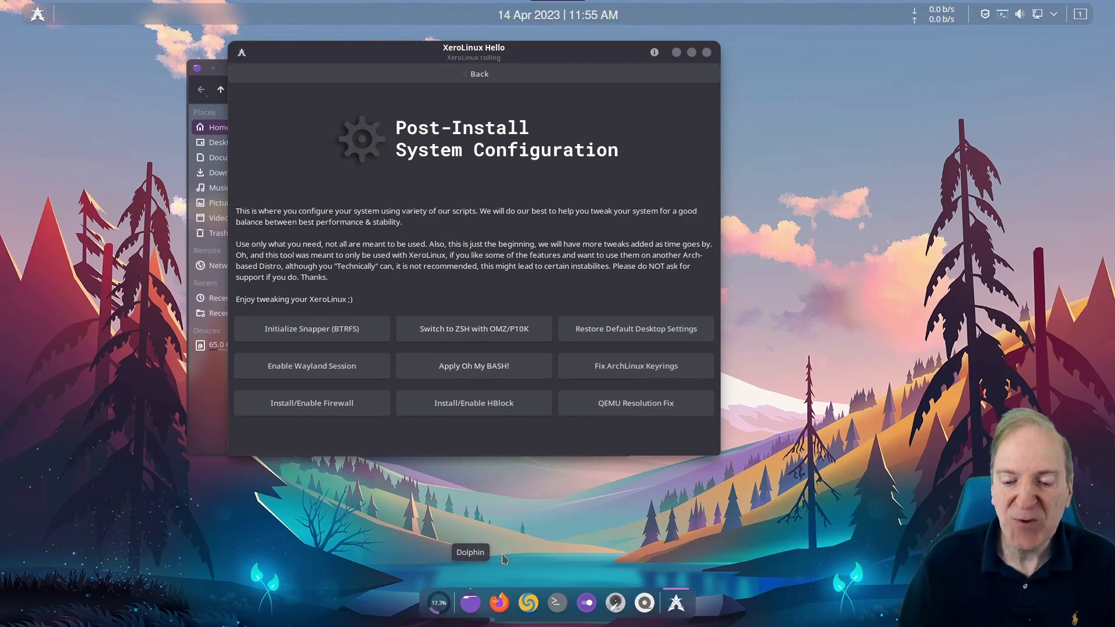
- Check the bash prompt in a terminal, and run the switch to ZSH with OMZ/P10K, entering the account password
{"action": "left_click", "coordinate": [548, 591]}
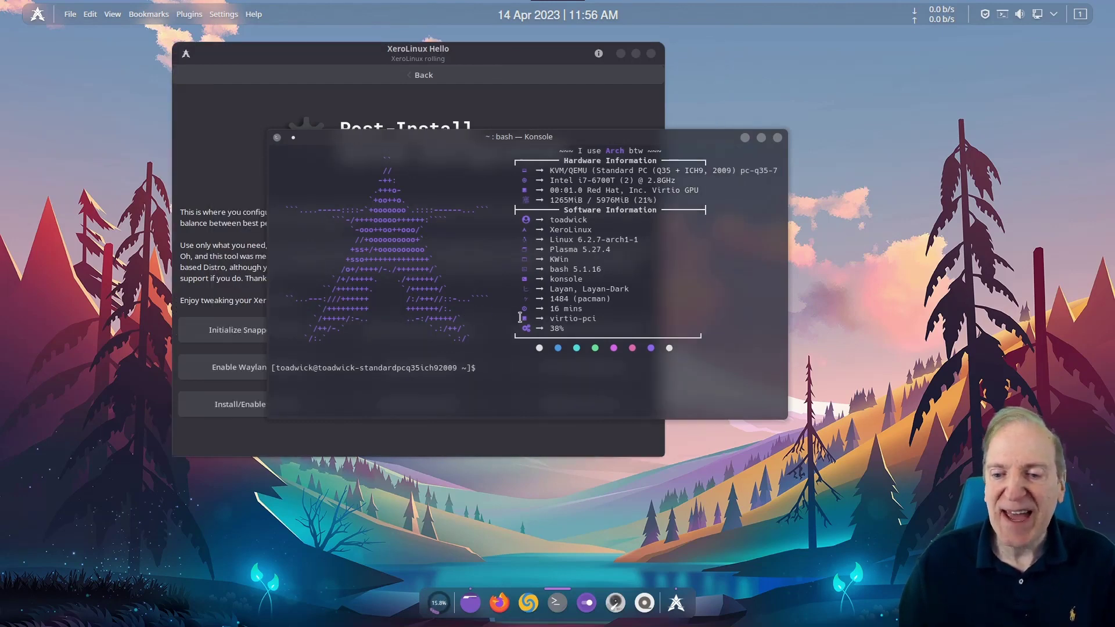
{"action": "left_click", "coordinate": [507, 455]}
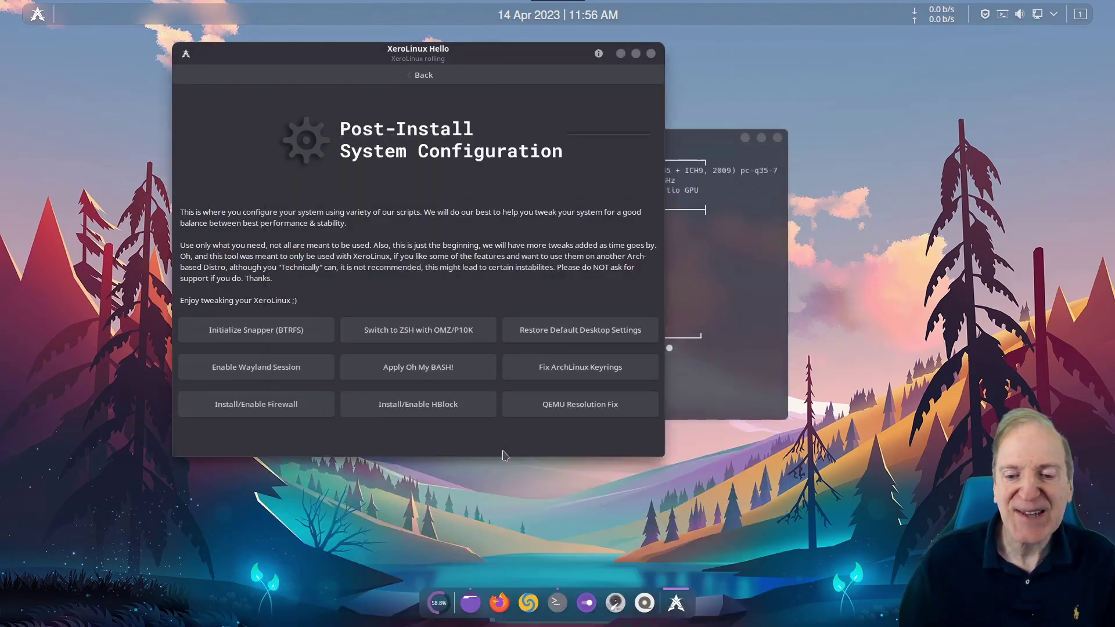
{"action": "left_click", "coordinate": [431, 332]}
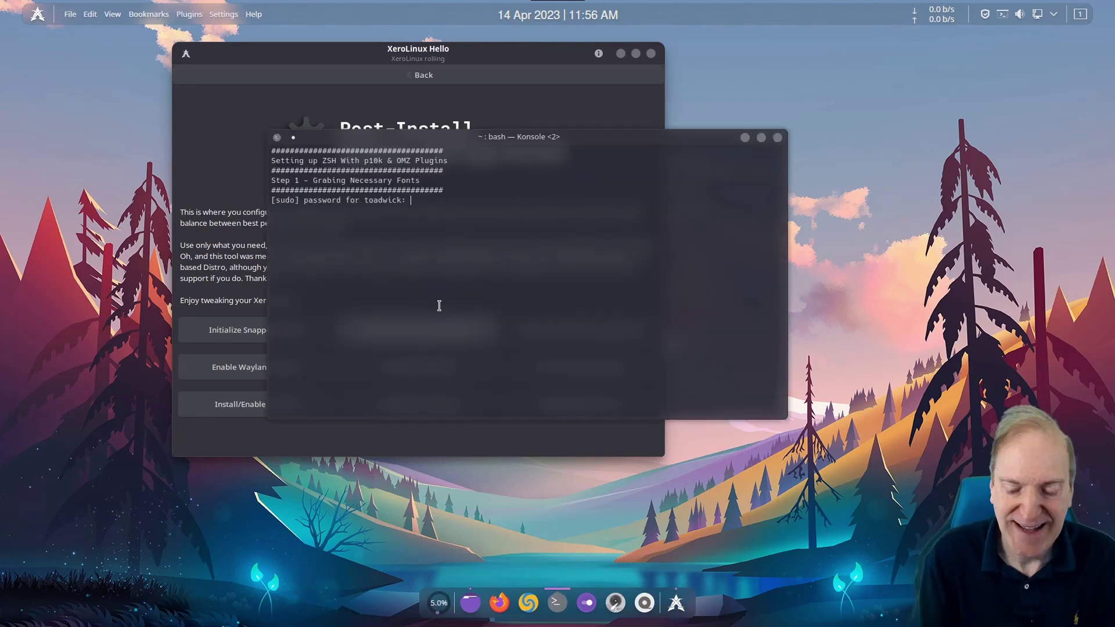
{"action": "key", "text": "Return"}
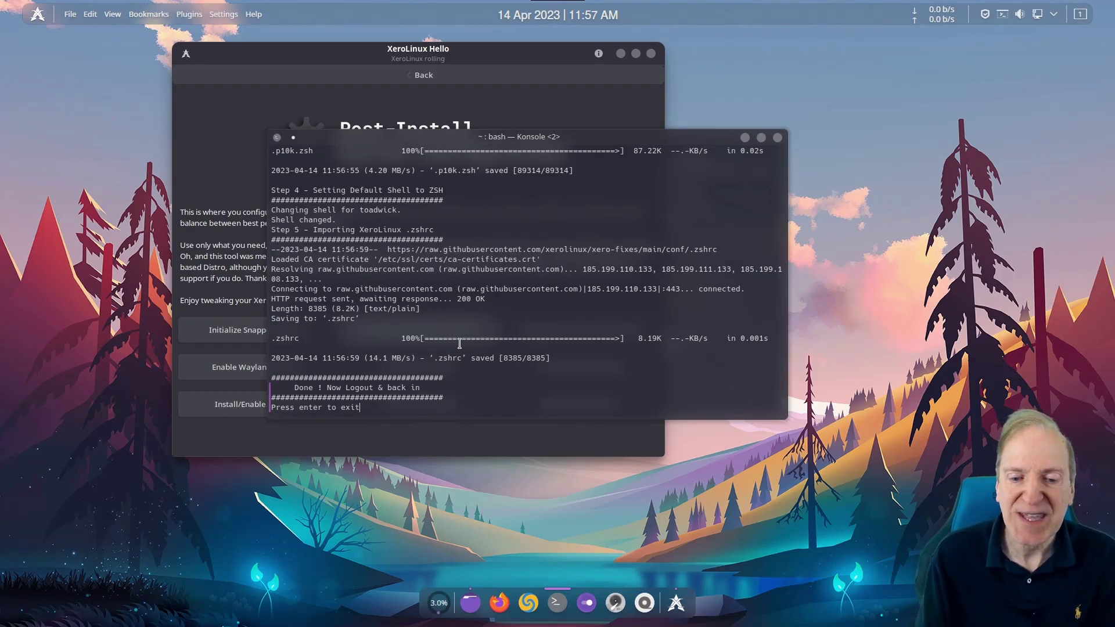
{"action": "key", "text": "Return"}
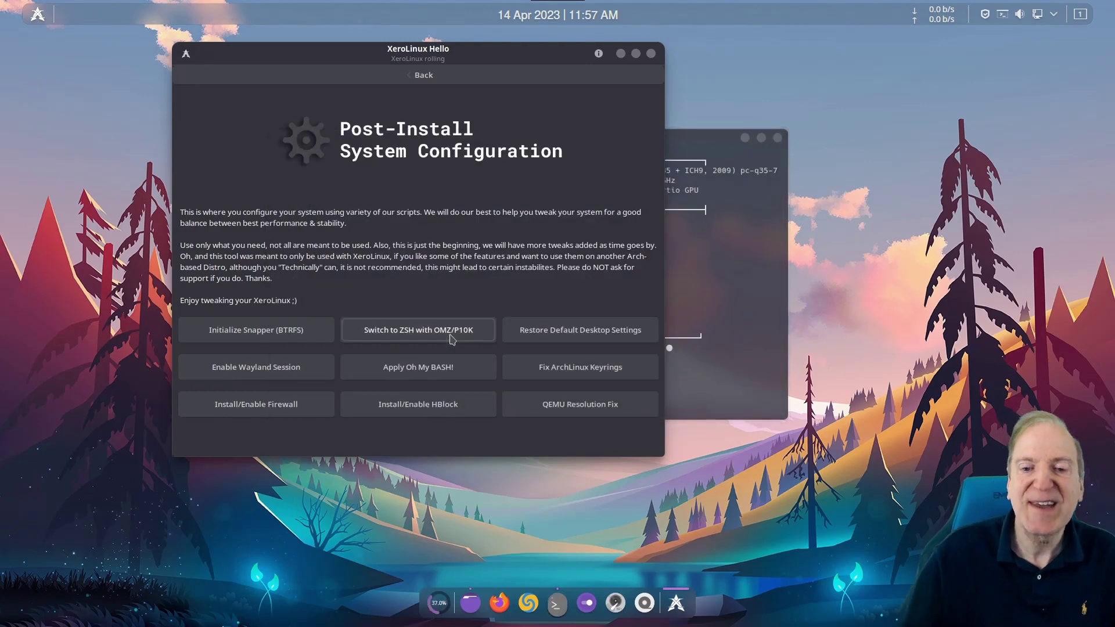
- Close the welcome and Dolphin windows, and log out of the session and back in with the account password
{"action": "left_click", "coordinate": [651, 54]}
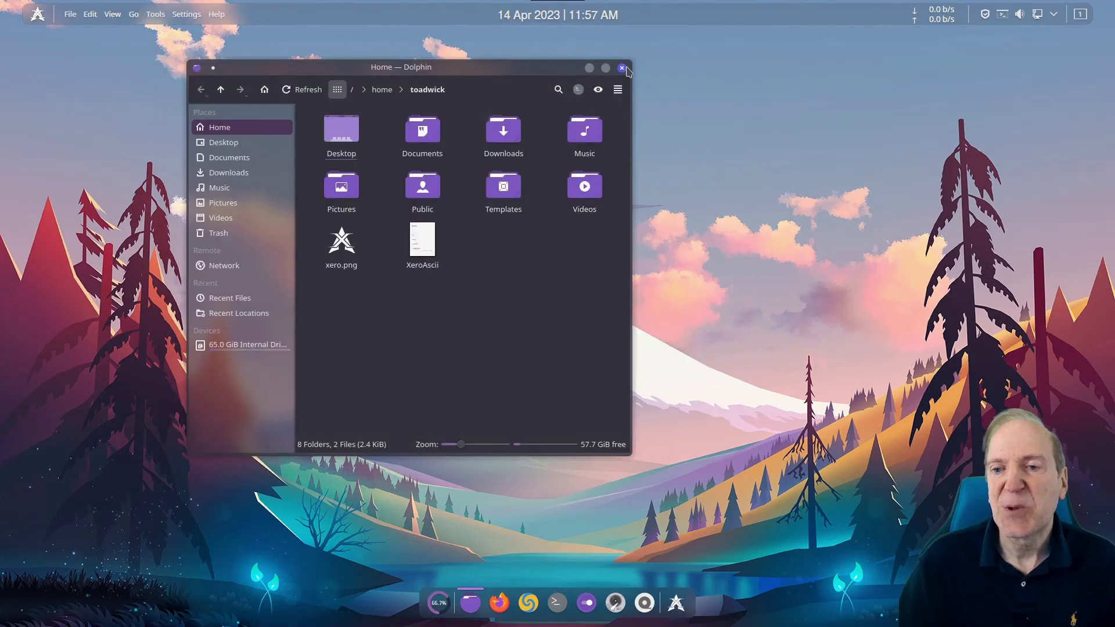
{"action": "left_click", "coordinate": [620, 66]}
{"action": "key", "text": "super"}
{"action": "mouse_move", "coordinate": [192, 232]}
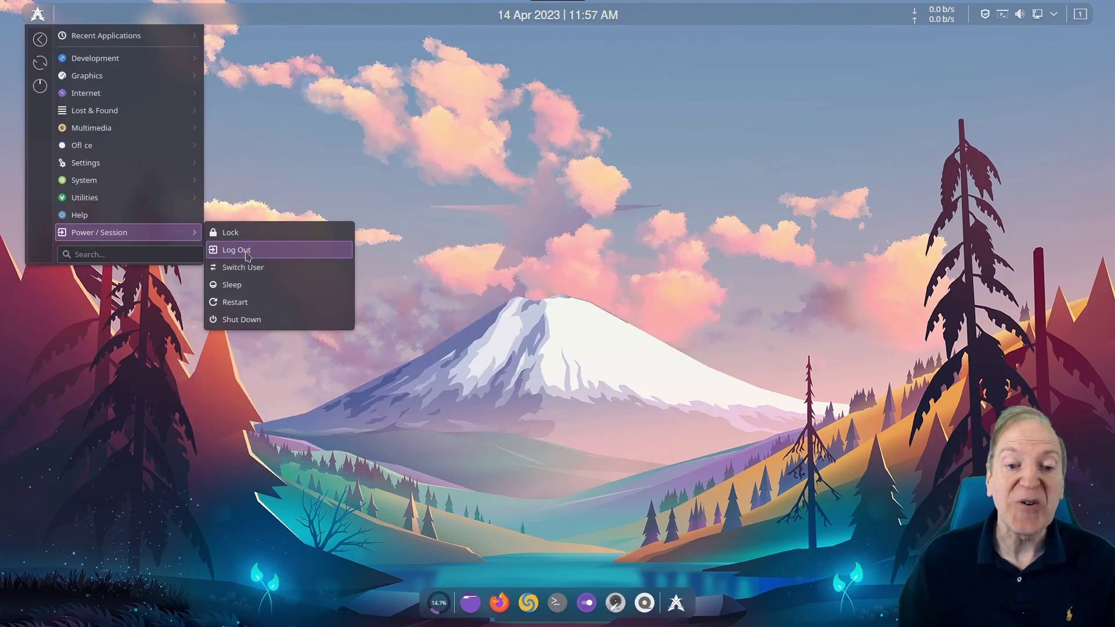
{"action": "left_click", "coordinate": [245, 251]}
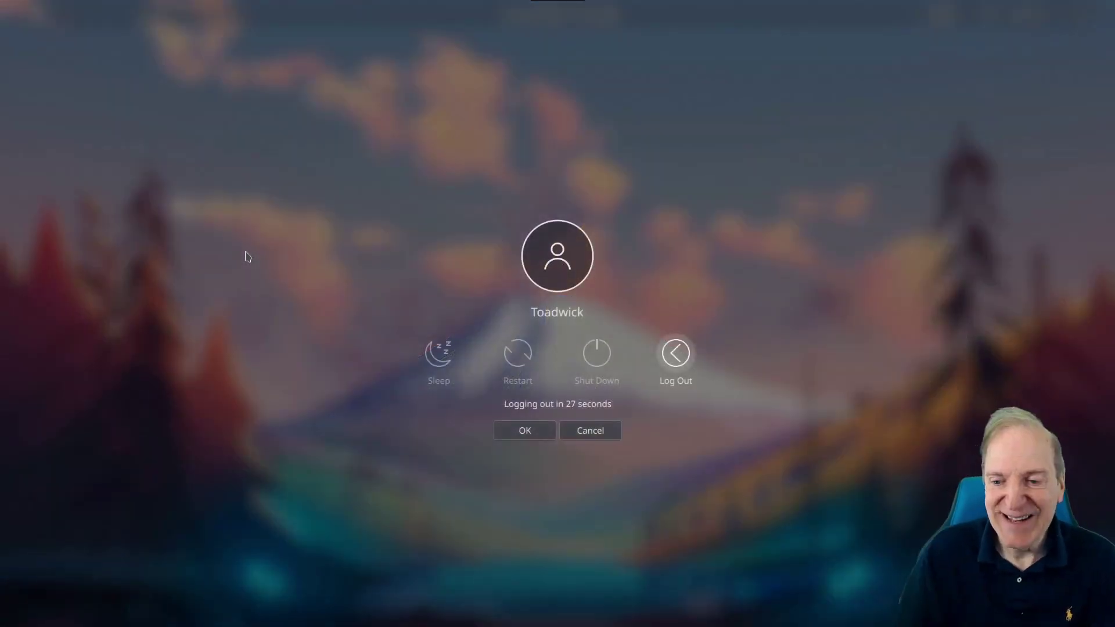
{"action": "left_click", "coordinate": [673, 355]}
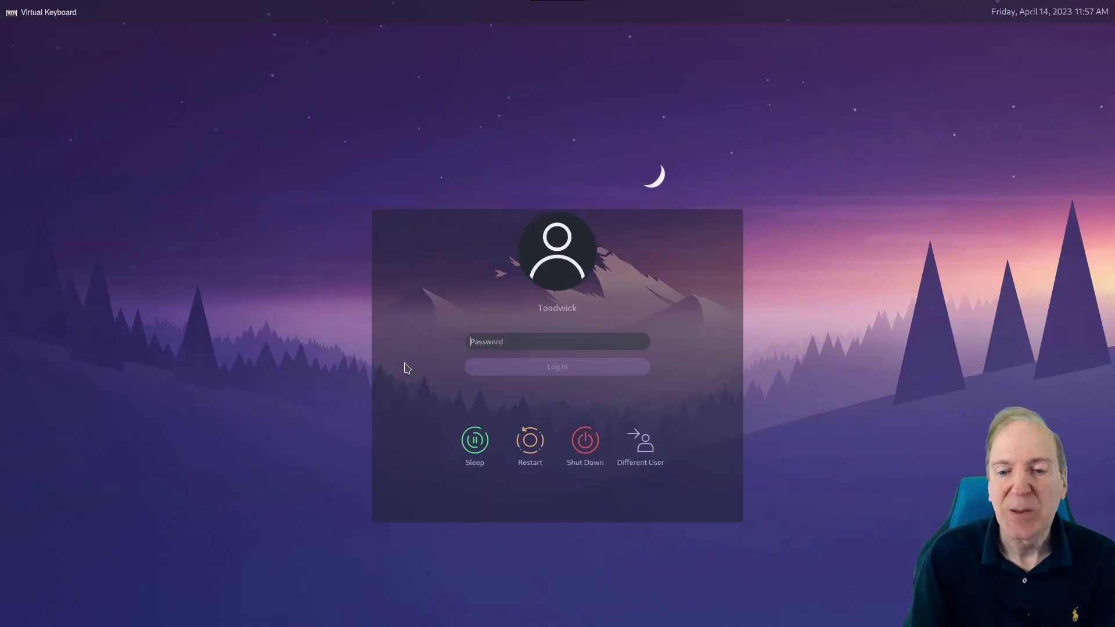
{"action": "type", "text": "p"}
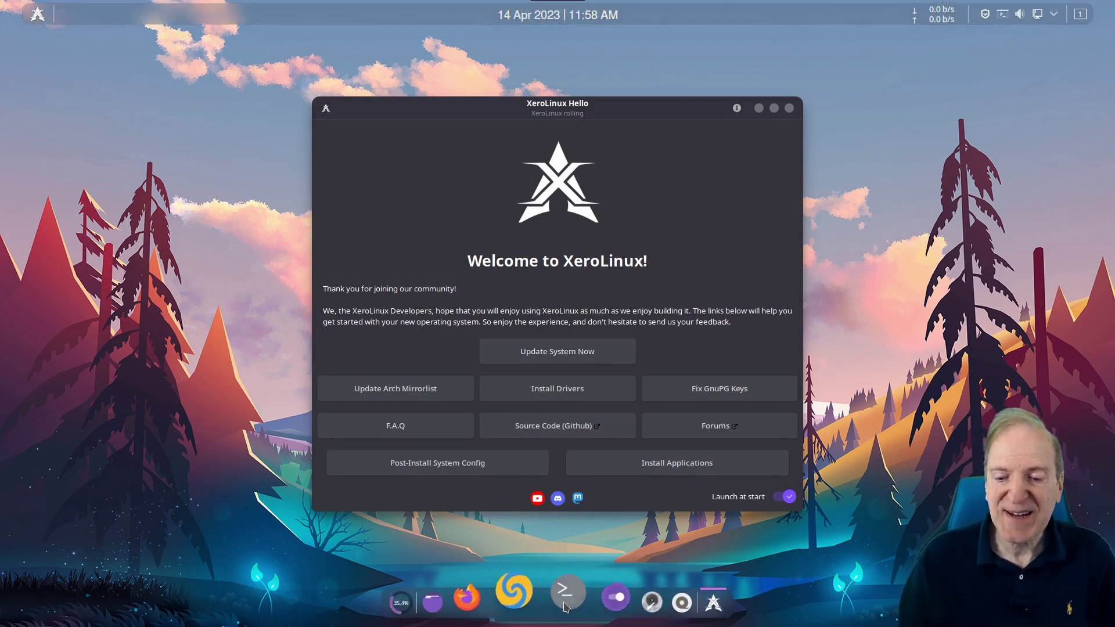
- Start zsh in a new terminal, move that window aside, and bring the welcome window back to the front
{"action": "left_click", "coordinate": [556, 603]}
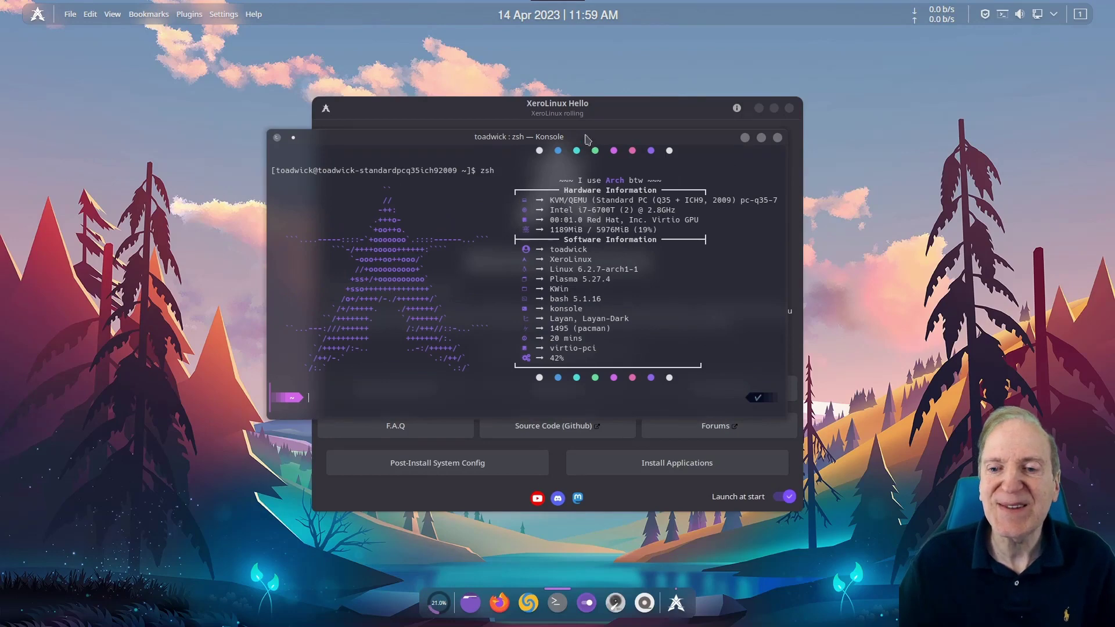
{"action": "left_click_drag", "start_coordinate": [586, 137], "coordinate": [433, 114]}
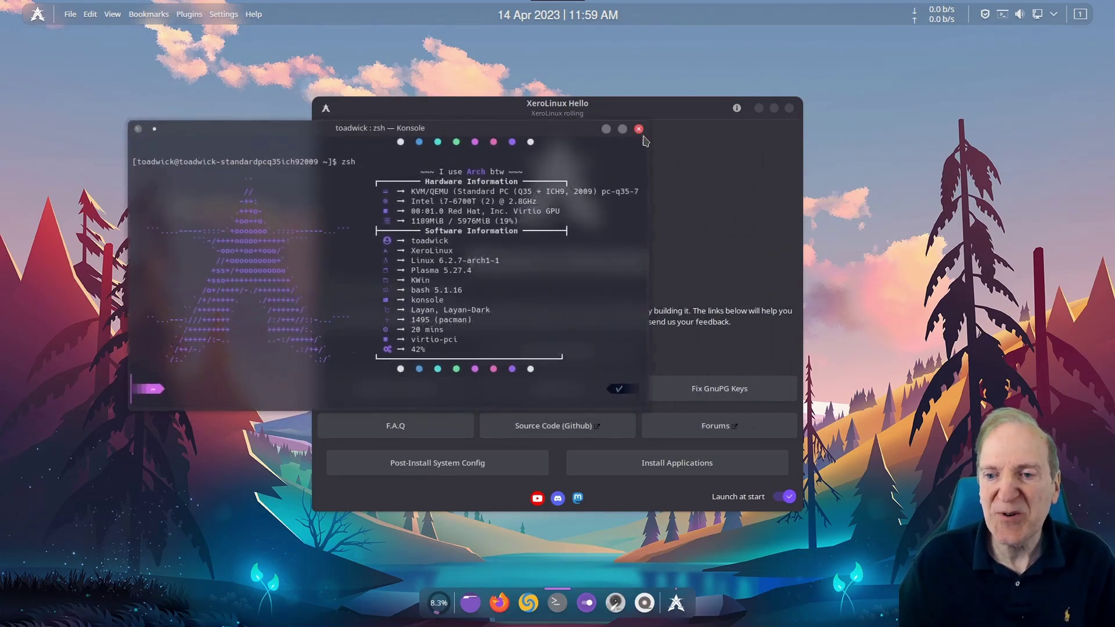
{"action": "left_click", "coordinate": [711, 195]}
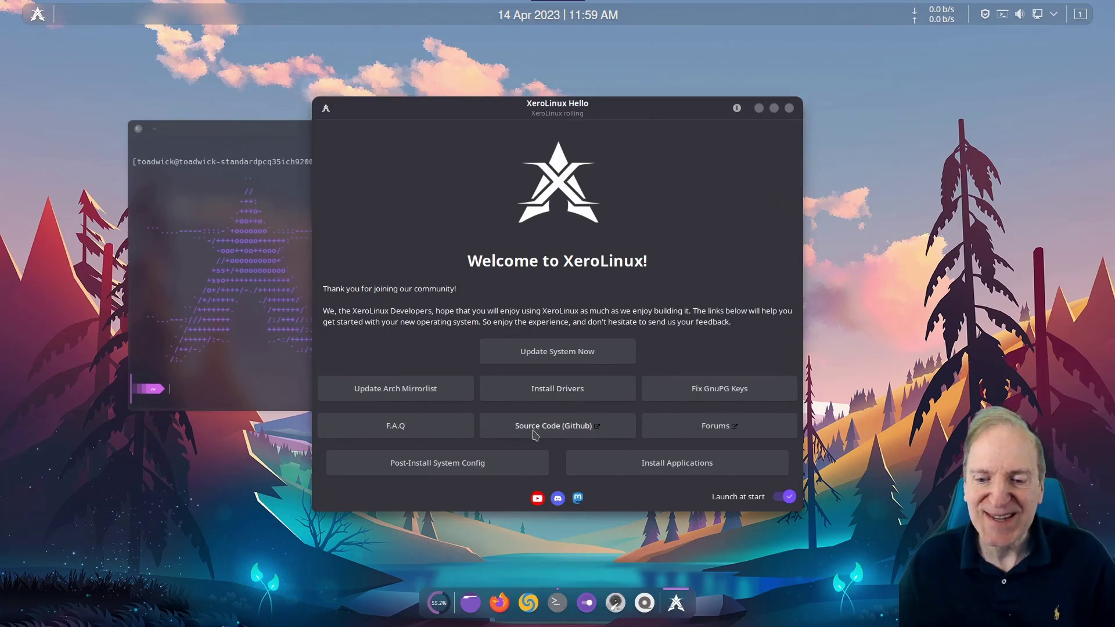
- Review the post-install configuration options, and browse the package categories offered for installing applications
{"action": "left_click", "coordinate": [470, 463]}
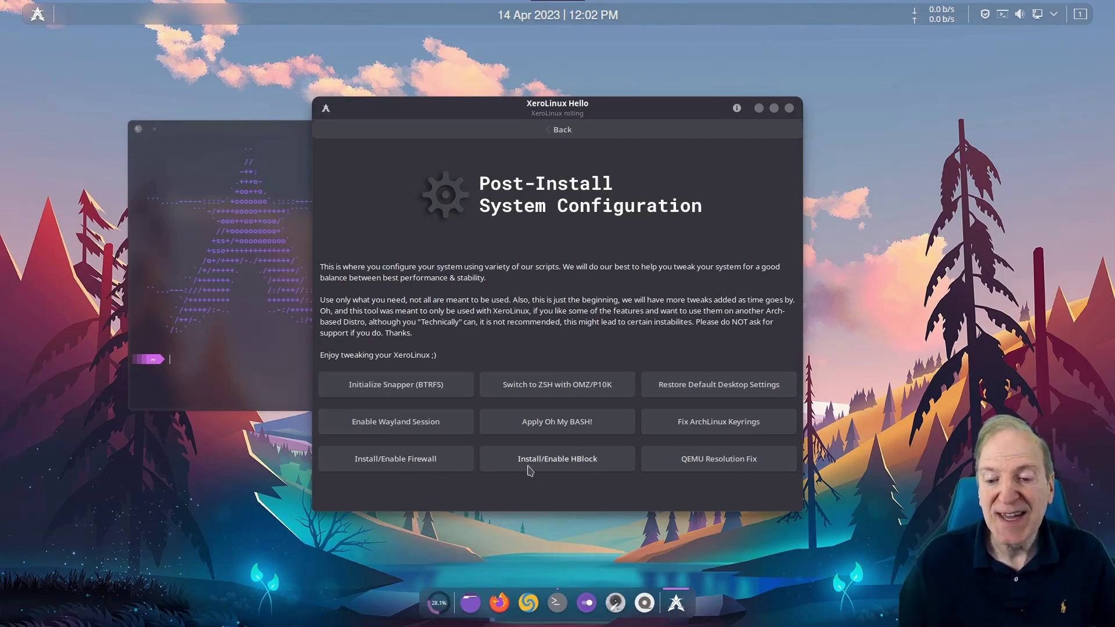
{"action": "left_click", "coordinate": [560, 130]}
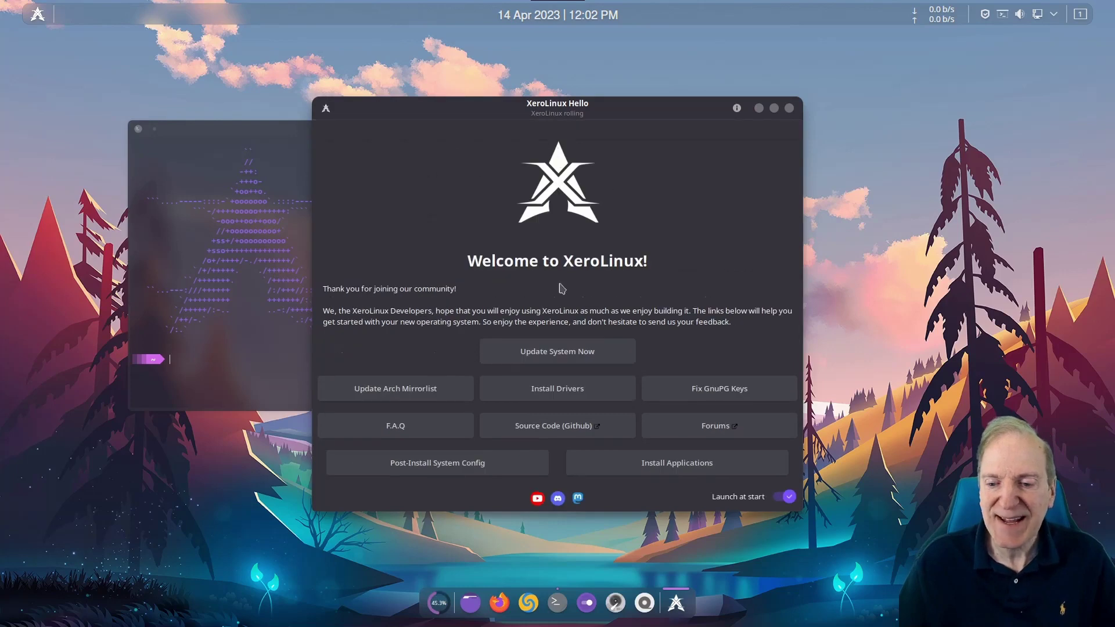
{"action": "left_click", "coordinate": [652, 463]}
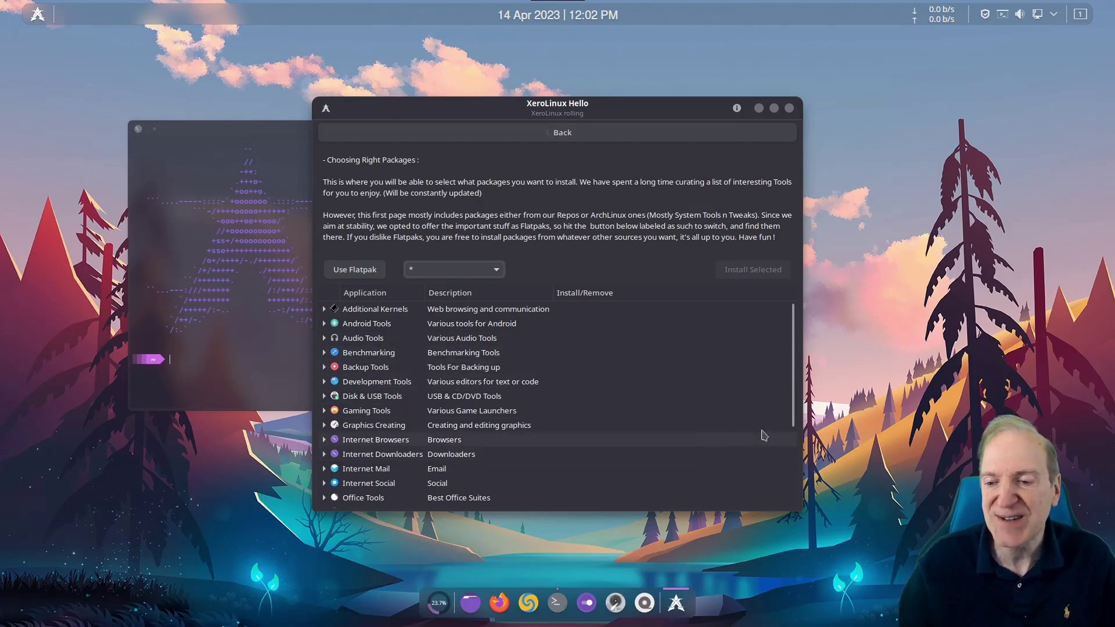
{"action": "scroll", "coordinate": [796, 430], "scroll_direction": "down", "scroll_amount": 2}
{"action": "scroll", "coordinate": [797, 430], "scroll_direction": "down", "scroll_amount": 4}
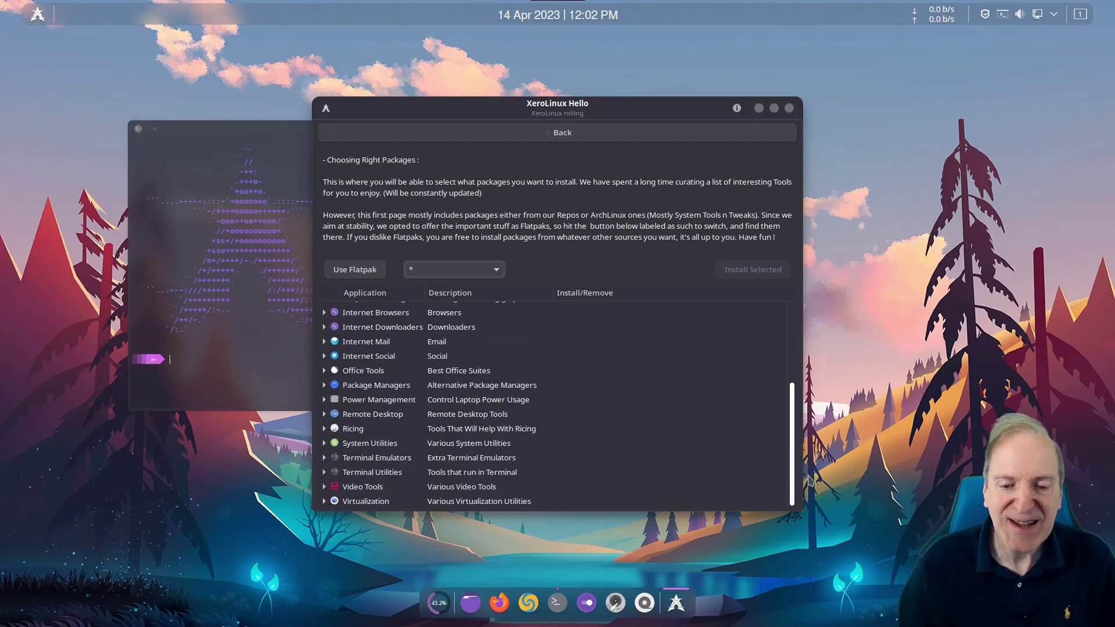
- Examine the packages offered under Android Tools, Additional Kernels and Internet Mail, collapsing each category after viewing it
{"action": "scroll", "coordinate": [557, 406], "scroll_direction": "up", "scroll_amount": 6}
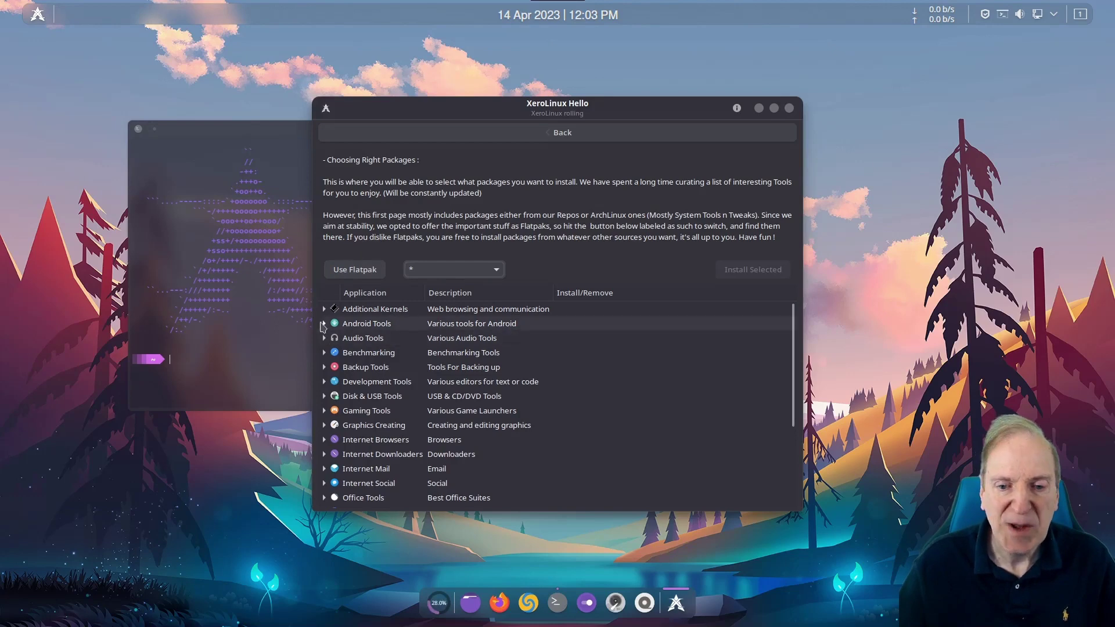
{"action": "left_click", "coordinate": [324, 323]}
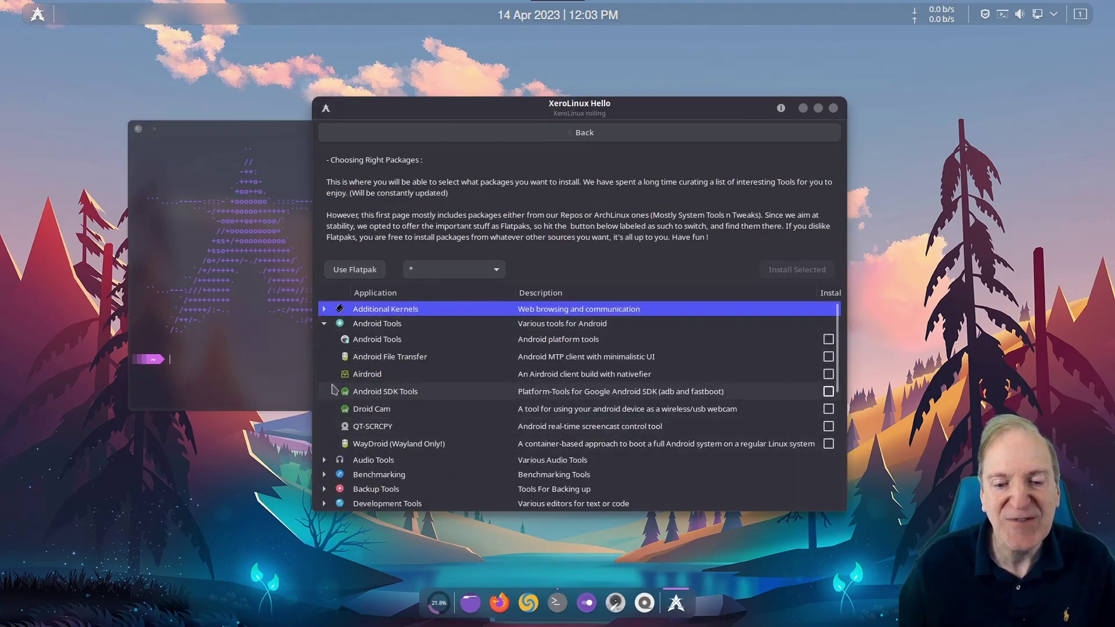
{"action": "left_click", "coordinate": [323, 323]}
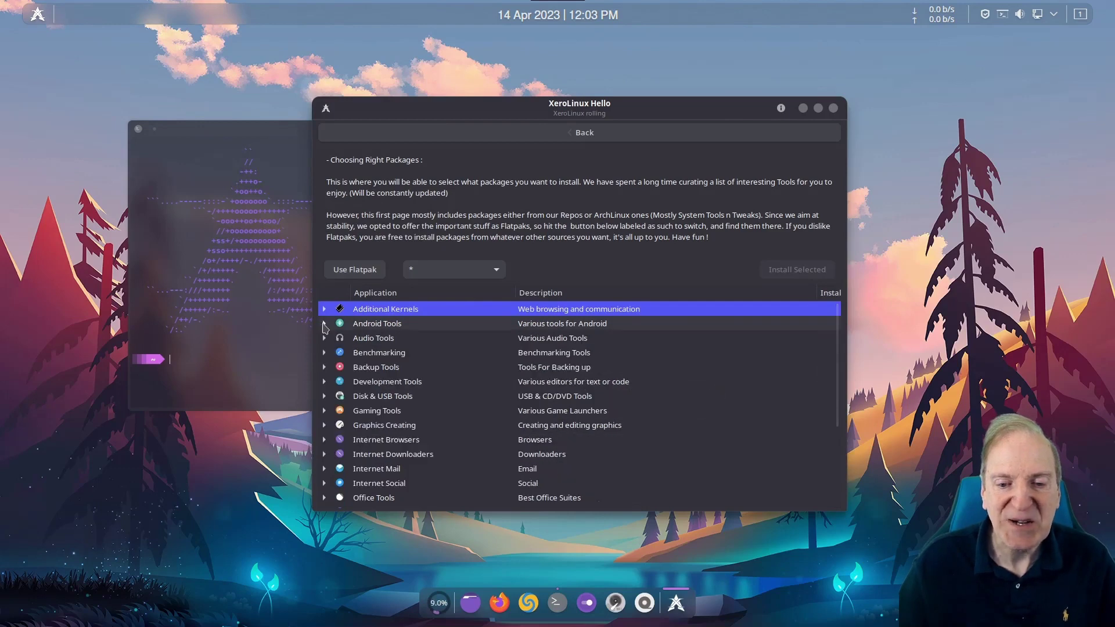
{"action": "left_click", "coordinate": [325, 309]}
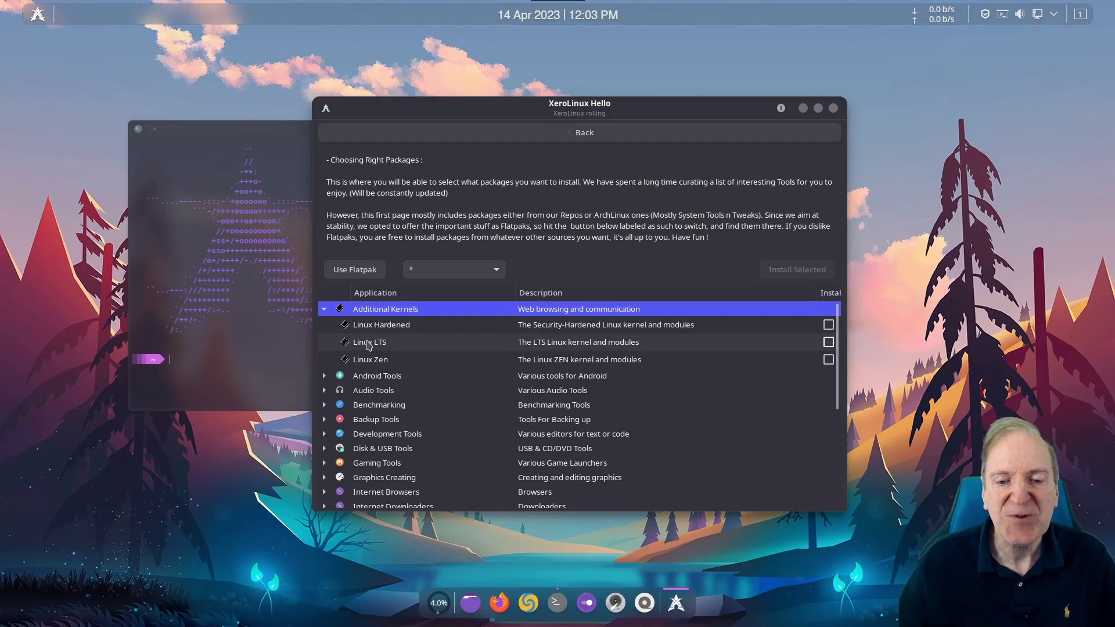
{"action": "left_click", "coordinate": [325, 310]}
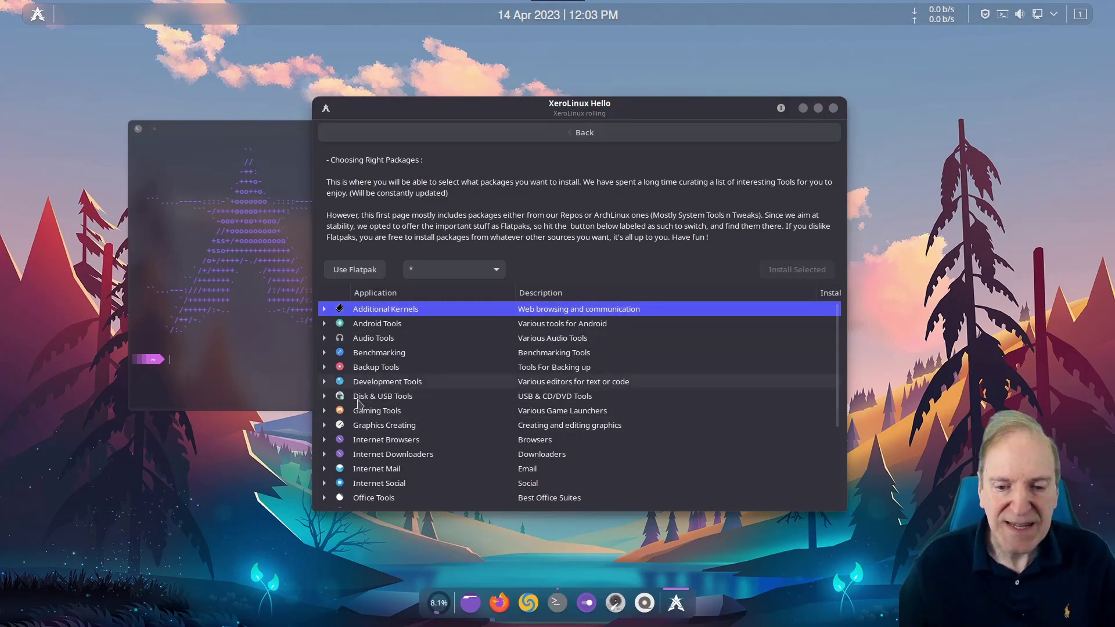
{"action": "scroll", "coordinate": [389, 464], "scroll_direction": "down", "scroll_amount": 2}
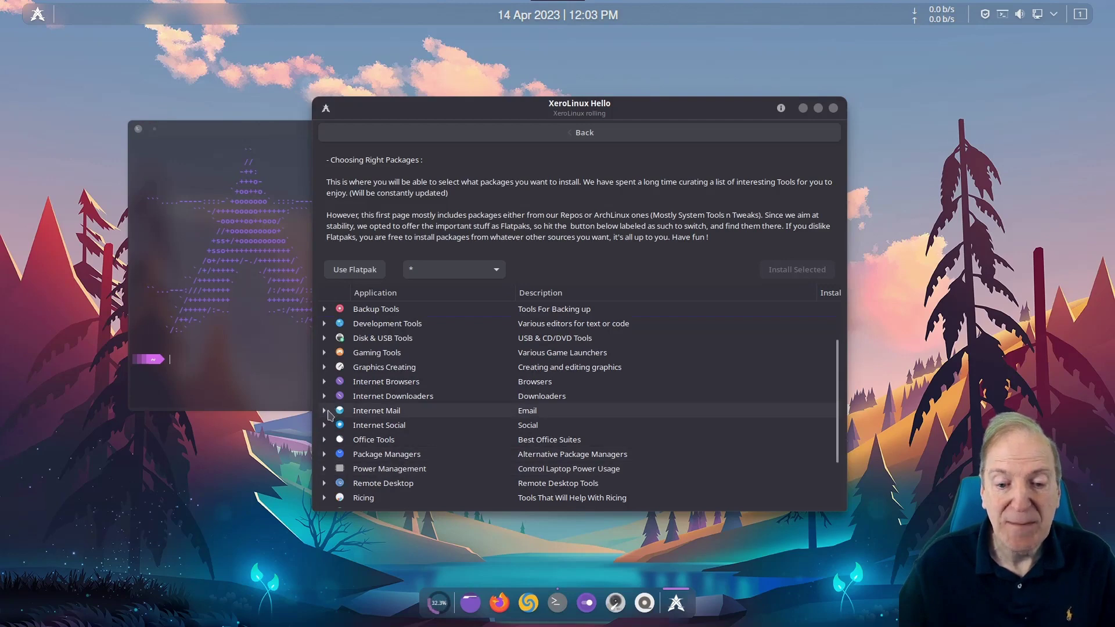
{"action": "left_click", "coordinate": [324, 411]}
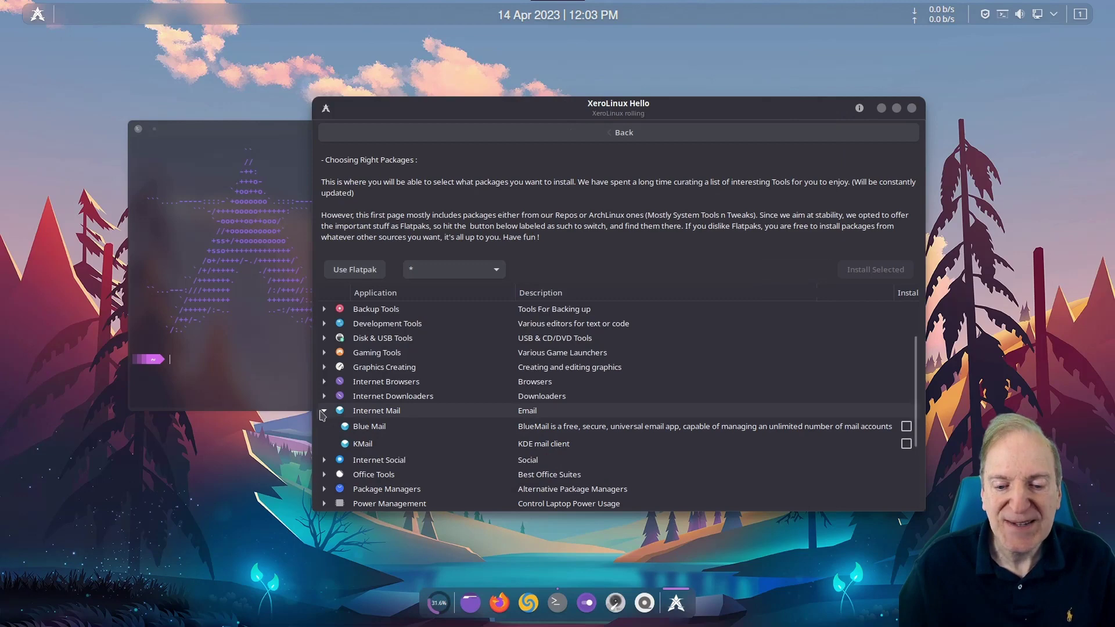
{"action": "left_click", "coordinate": [323, 411]}
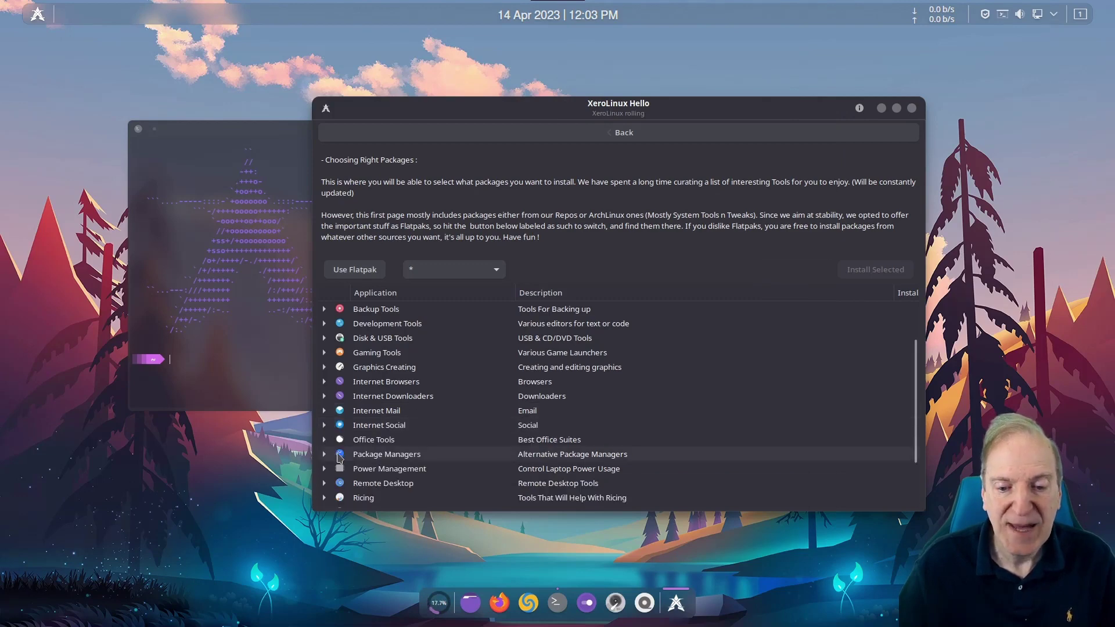
- Examine the packages offered in the Ricing, Video Tools and Virtualization categories
{"action": "scroll", "coordinate": [398, 448], "scroll_direction": "down", "scroll_amount": 2}
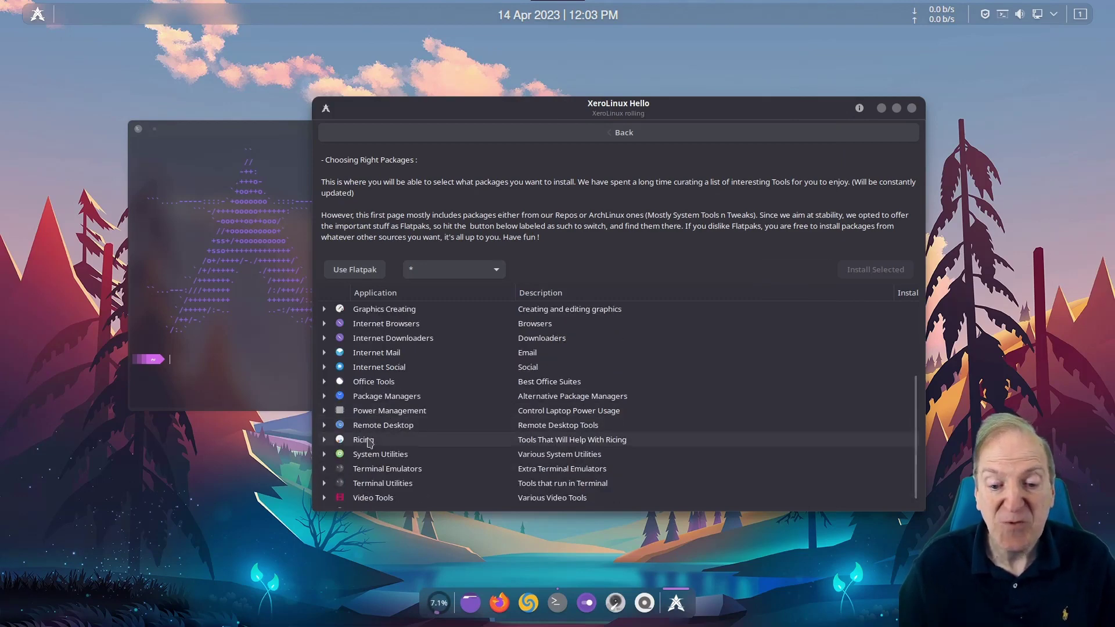
{"action": "left_click", "coordinate": [325, 441]}
{"action": "scroll", "coordinate": [453, 442], "scroll_direction": "down", "scroll_amount": 1}
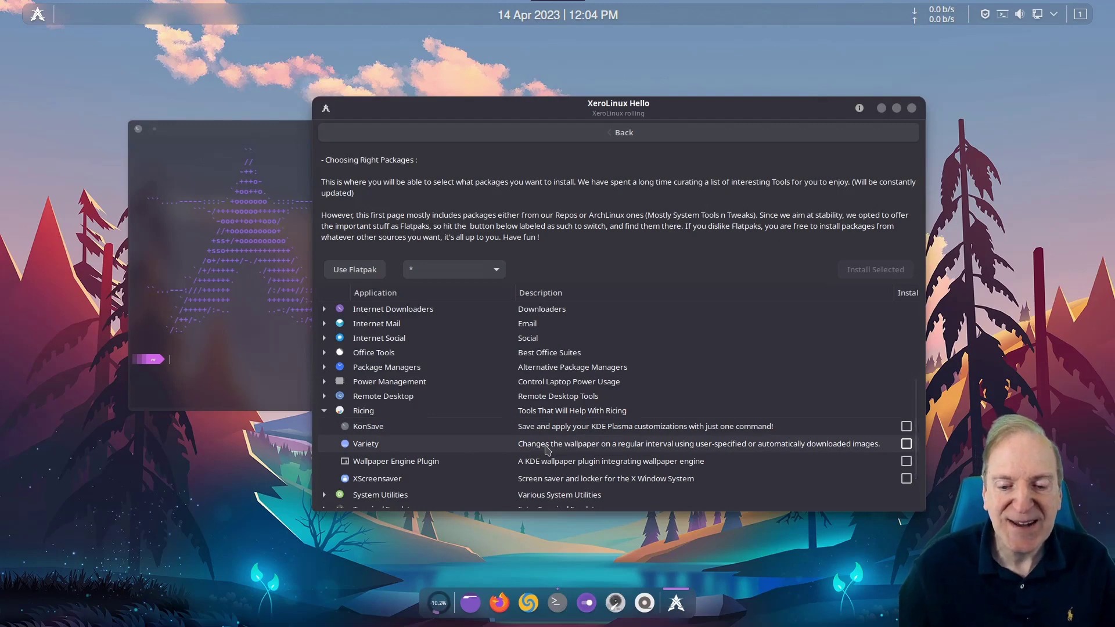
{"action": "scroll", "coordinate": [412, 446], "scroll_direction": "down", "scroll_amount": 3}
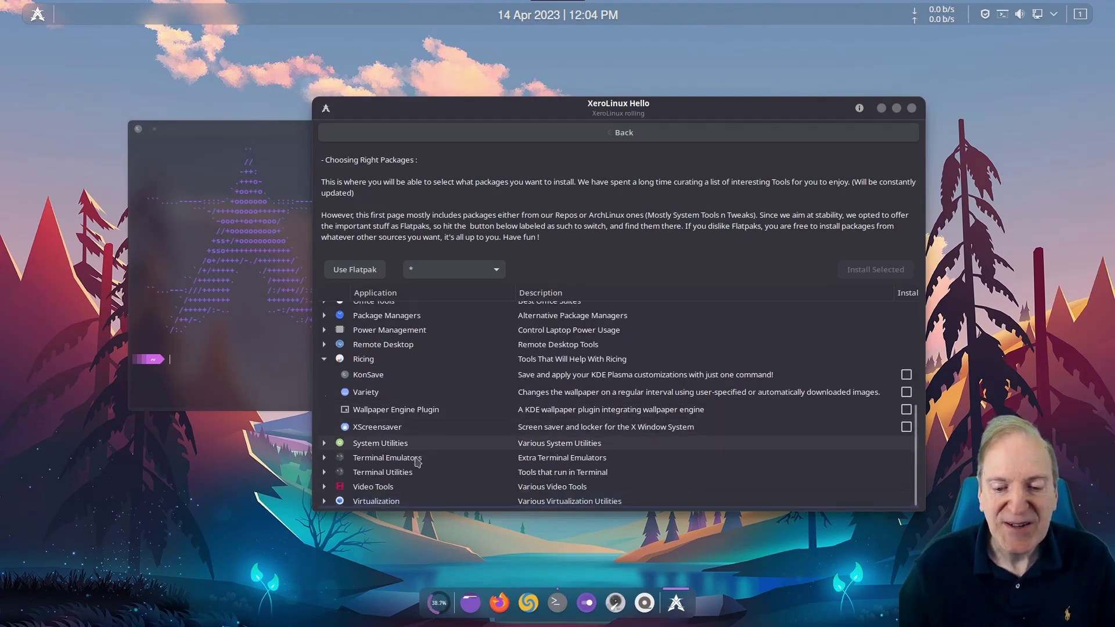
{"action": "left_click", "coordinate": [329, 488]}
{"action": "scroll", "coordinate": [458, 444], "scroll_direction": "down", "scroll_amount": 5}
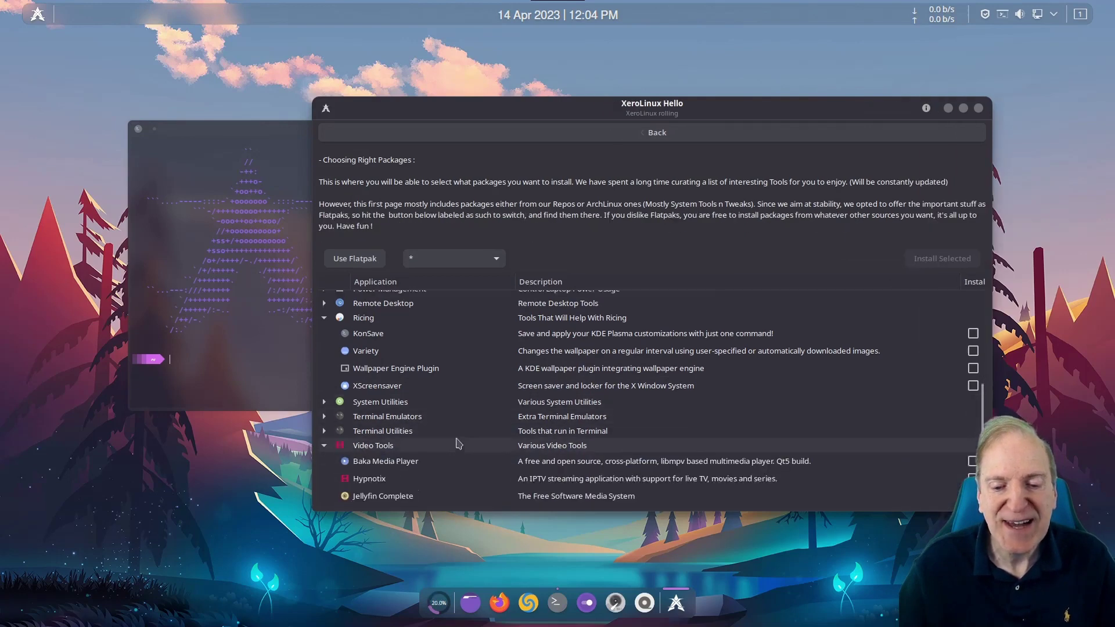
{"action": "scroll", "coordinate": [459, 444], "scroll_direction": "down", "scroll_amount": 1}
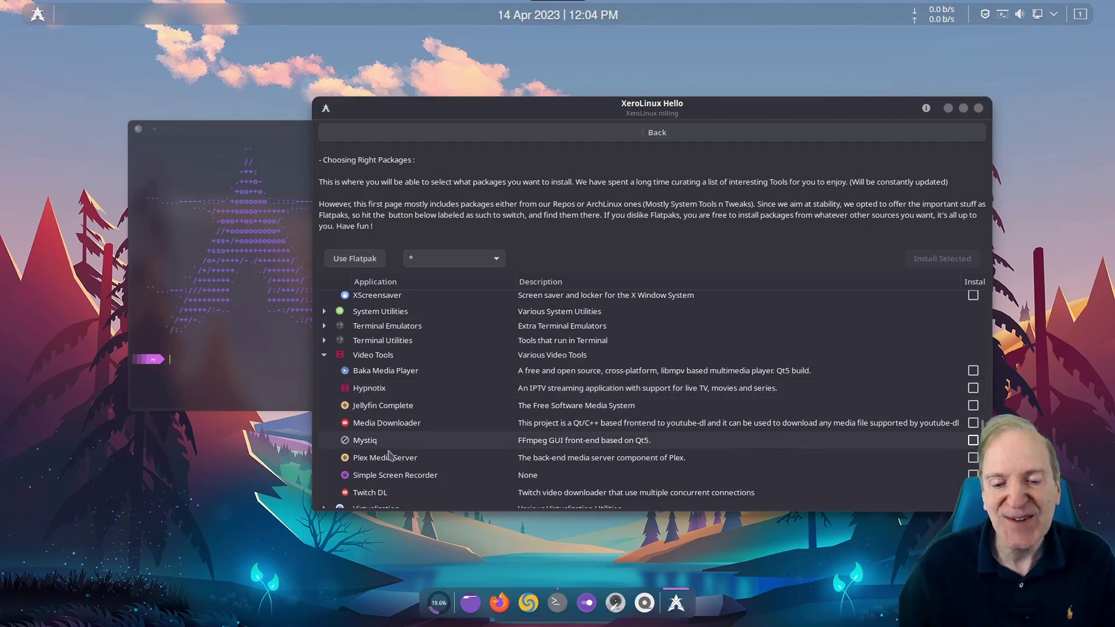
{"action": "scroll", "coordinate": [395, 479], "scroll_direction": "down", "scroll_amount": 1}
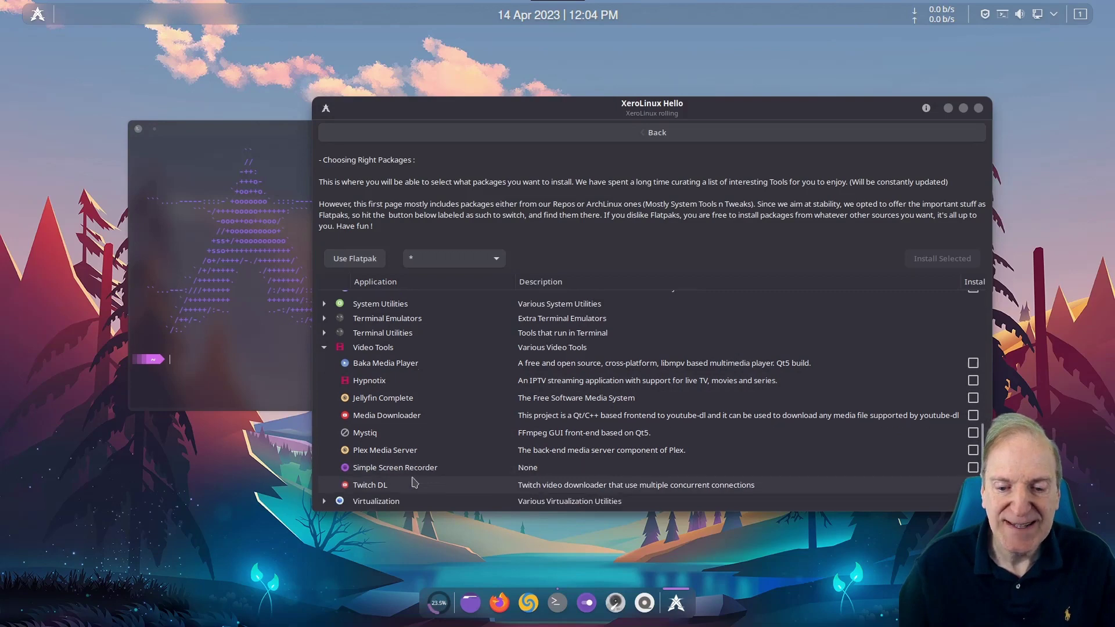
{"action": "left_click", "coordinate": [324, 352]}
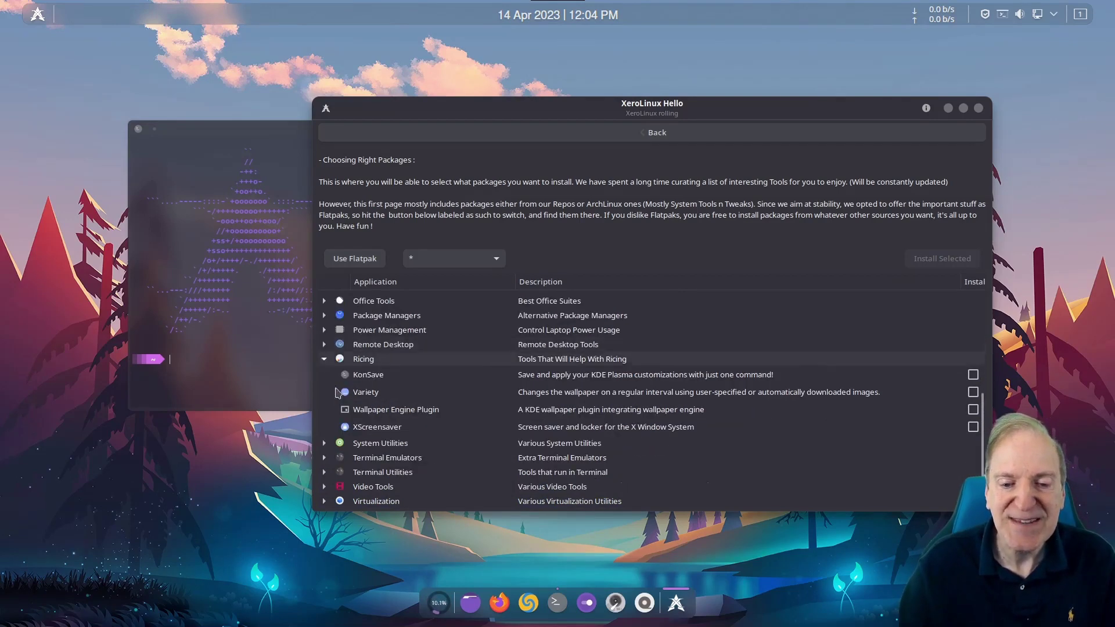
{"action": "left_click", "coordinate": [324, 501]}
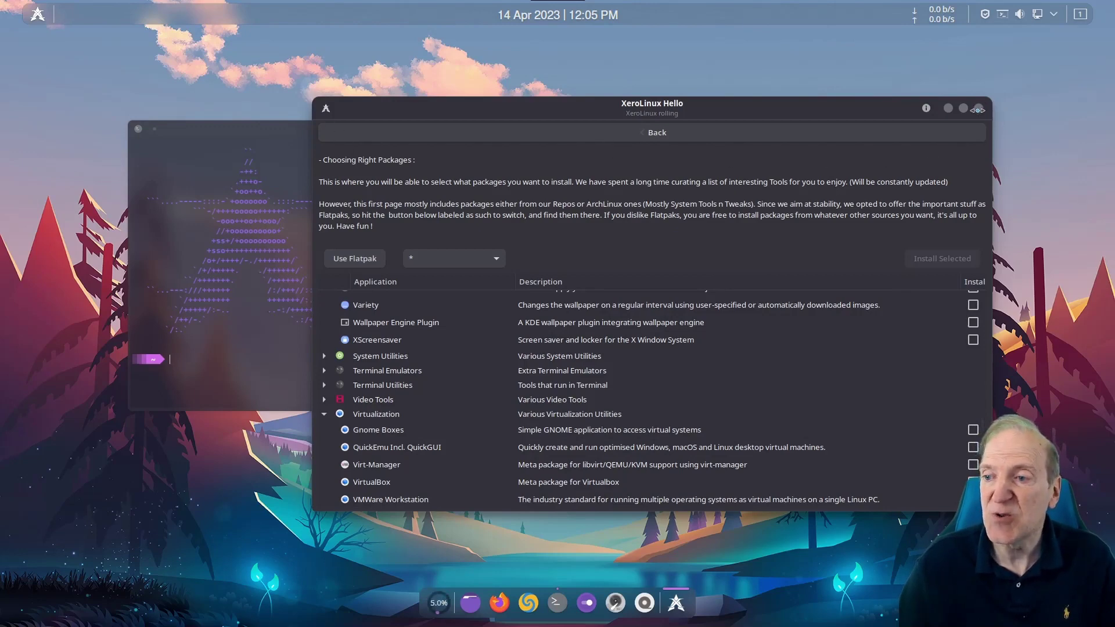
- Return to the welcome app's main page and close its window
{"action": "left_click", "coordinate": [661, 132]}
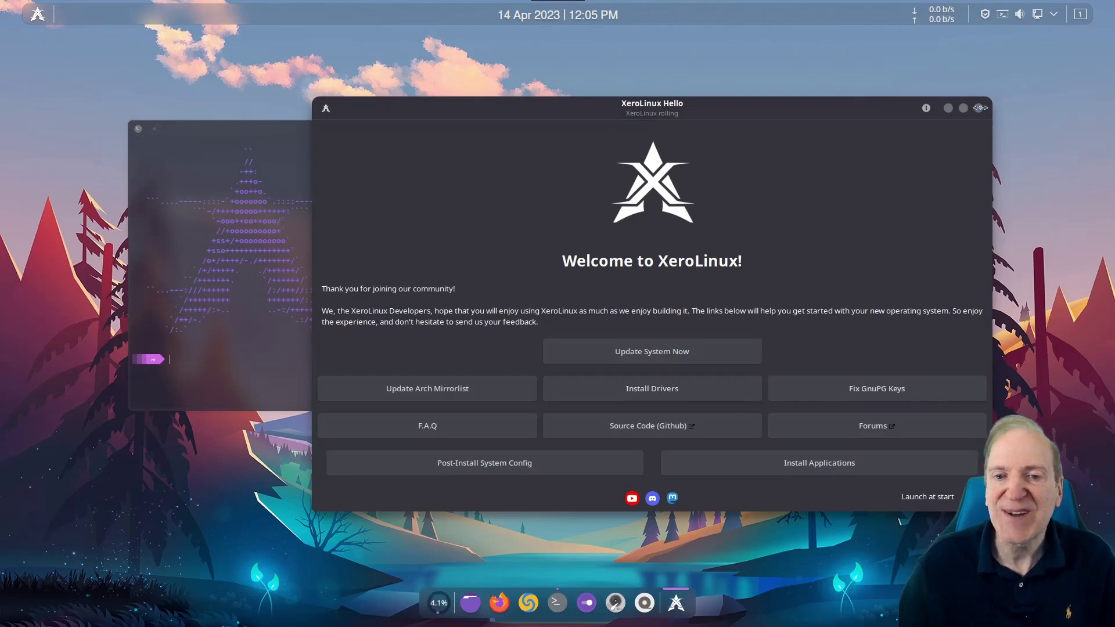
{"action": "left_click", "coordinate": [978, 107]}
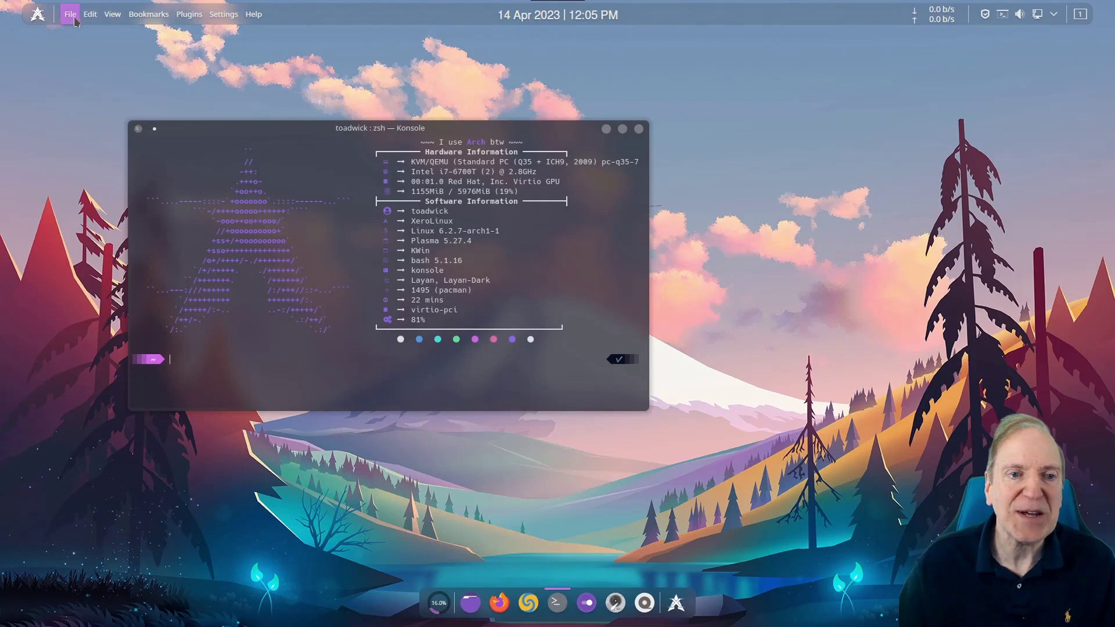
- Open the application launcher and look through its categories, including Graphics, Development and Recent Applications
{"action": "left_click", "coordinate": [37, 17]}
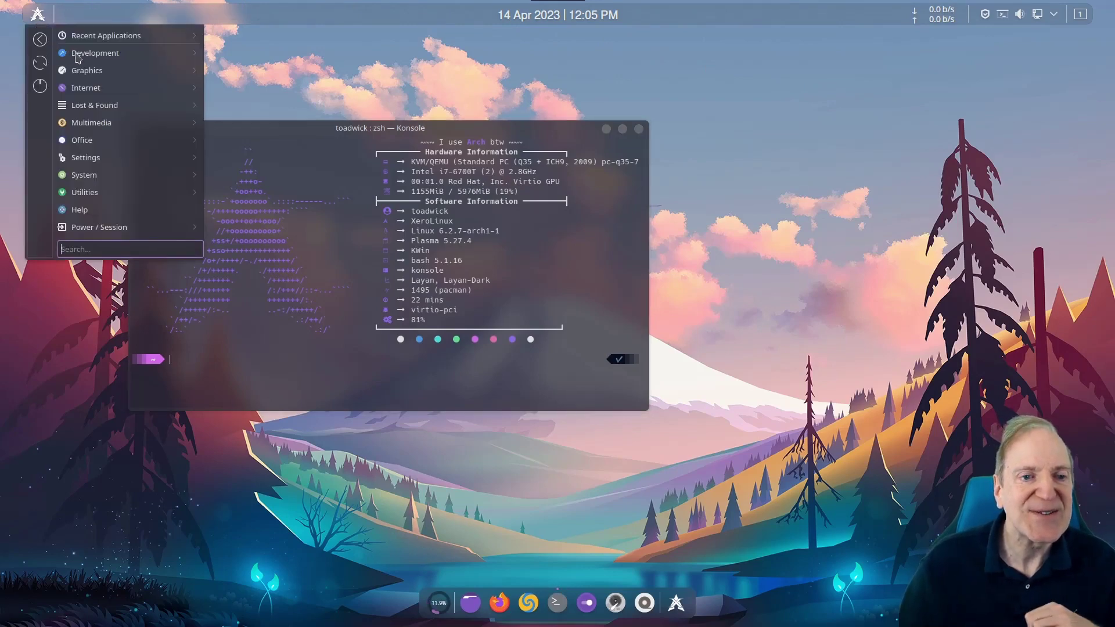
{"action": "mouse_move", "coordinate": [91, 78]}
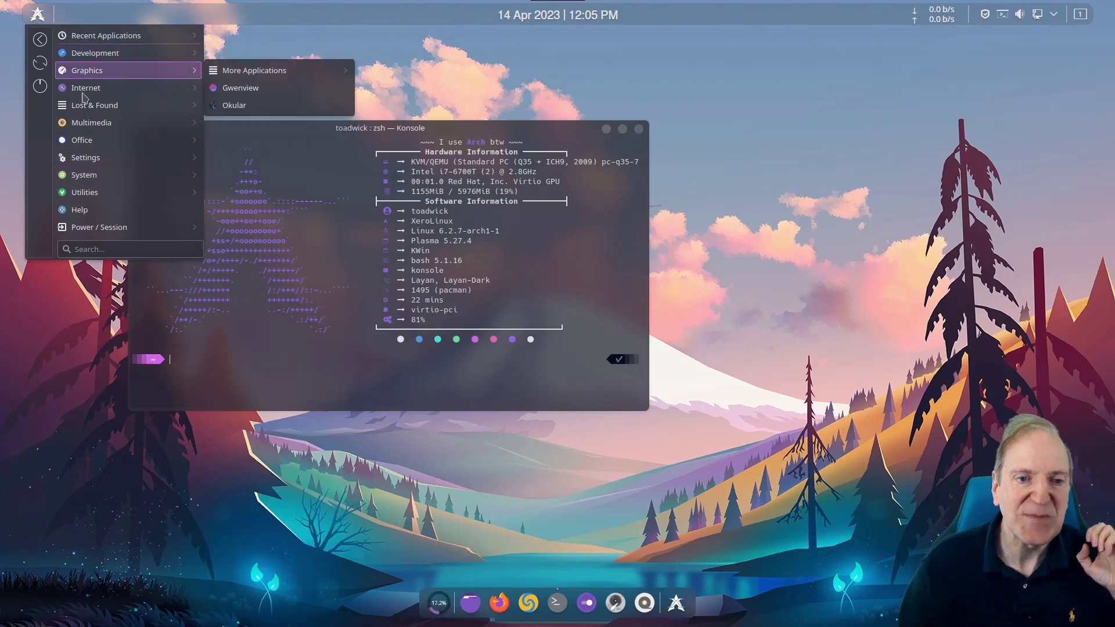
{"action": "mouse_move", "coordinate": [87, 124]}
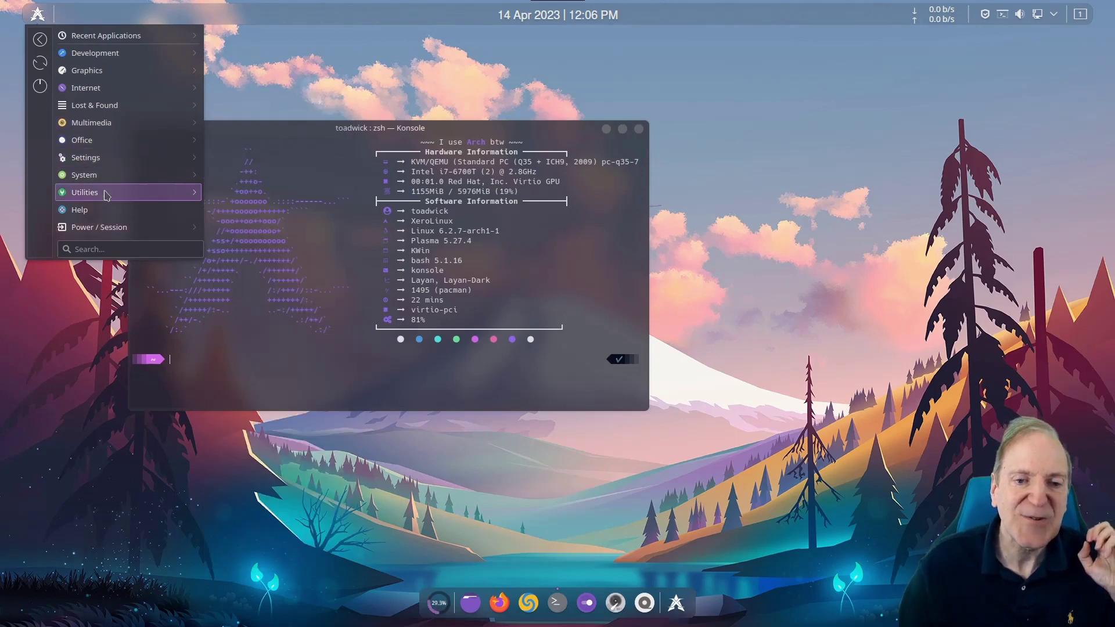
{"action": "mouse_move", "coordinate": [106, 195]}
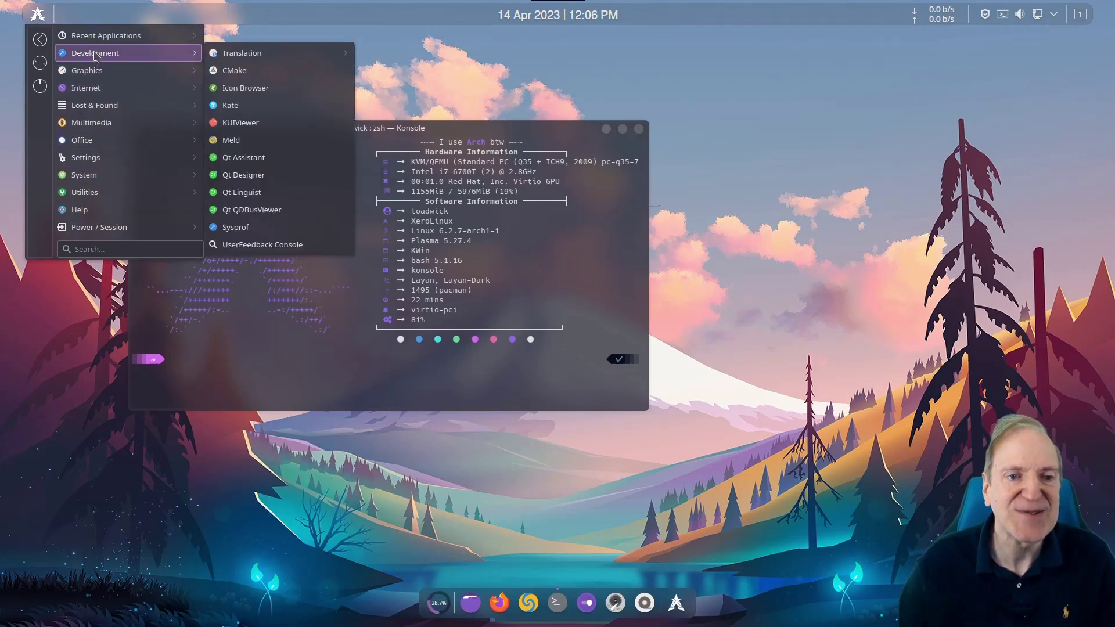
{"action": "mouse_move", "coordinate": [101, 41]}
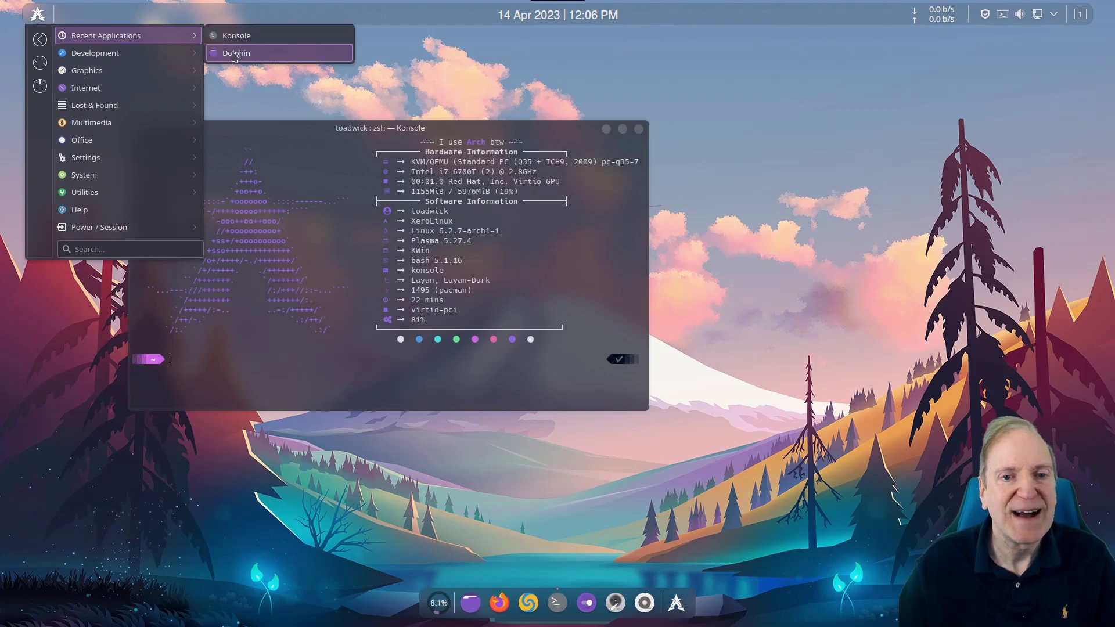
- Check the network usage in the panel, and show the drop-down terminal and hide it again
{"action": "left_click", "coordinate": [538, 17]}
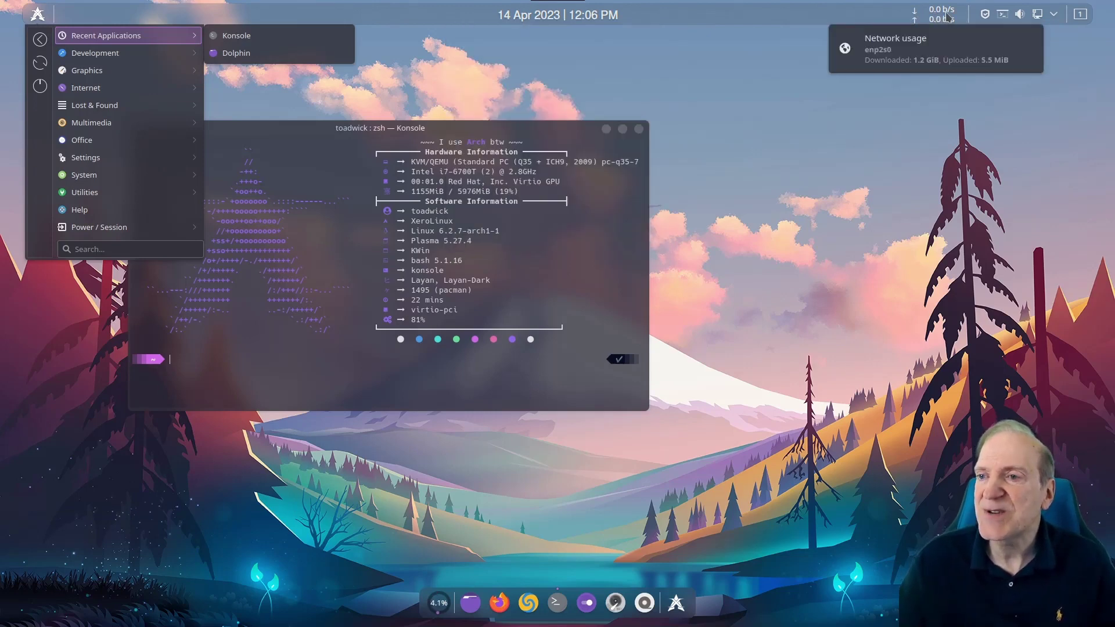
{"action": "left_click", "coordinate": [986, 16]}
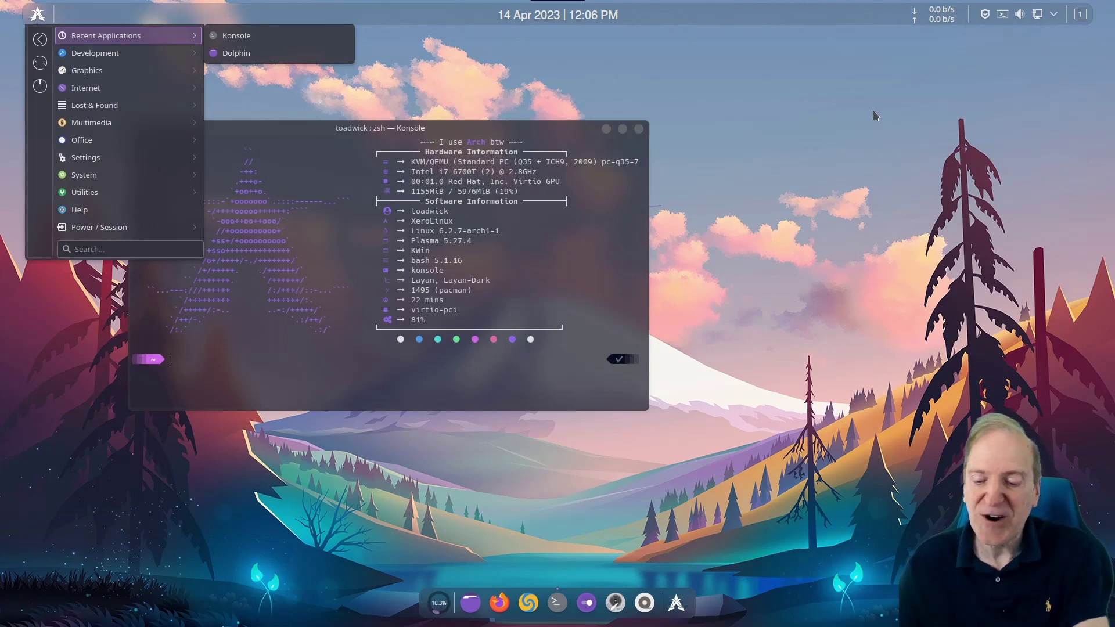
{"action": "key", "text": "F12"}
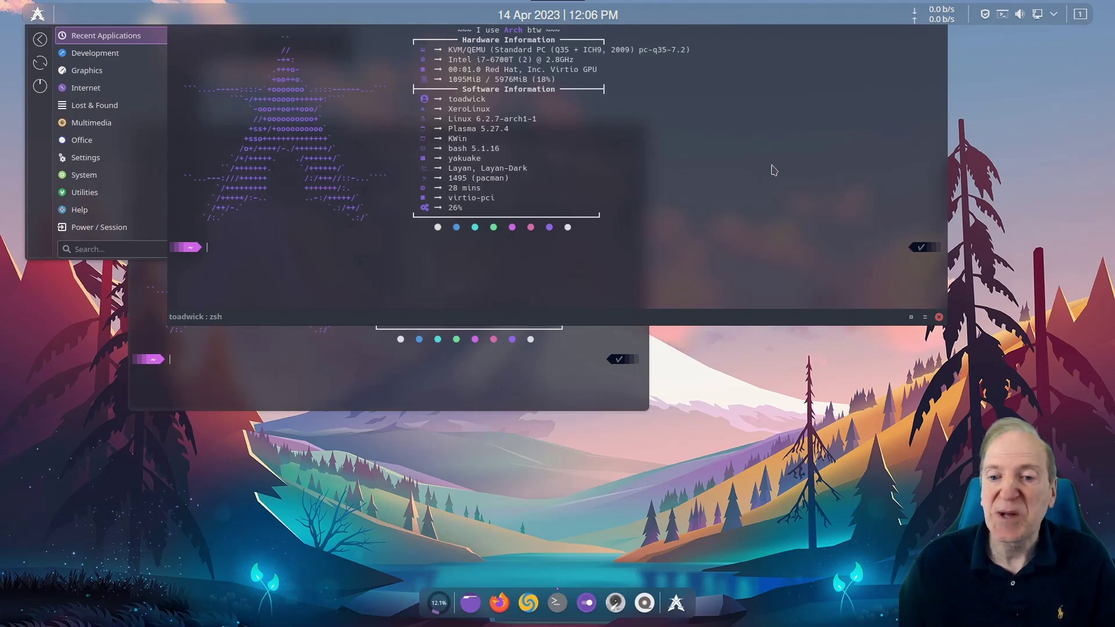
{"action": "key", "text": "F12"}
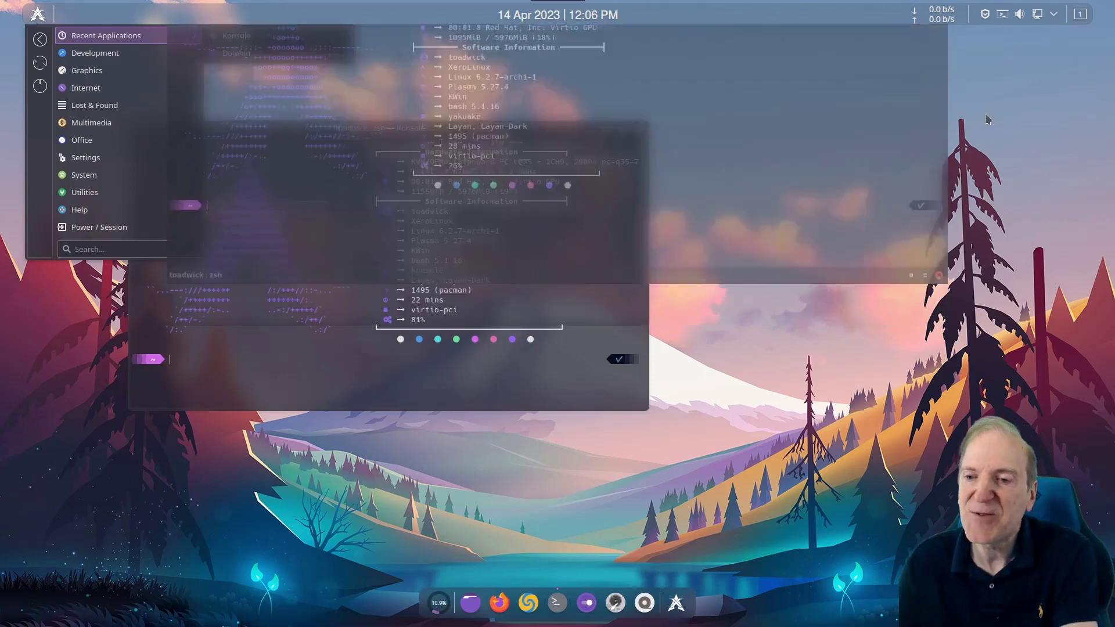
- Check the audio volume and network connections in the system tray, and show its hidden icons
{"action": "left_click", "coordinate": [1019, 14]}
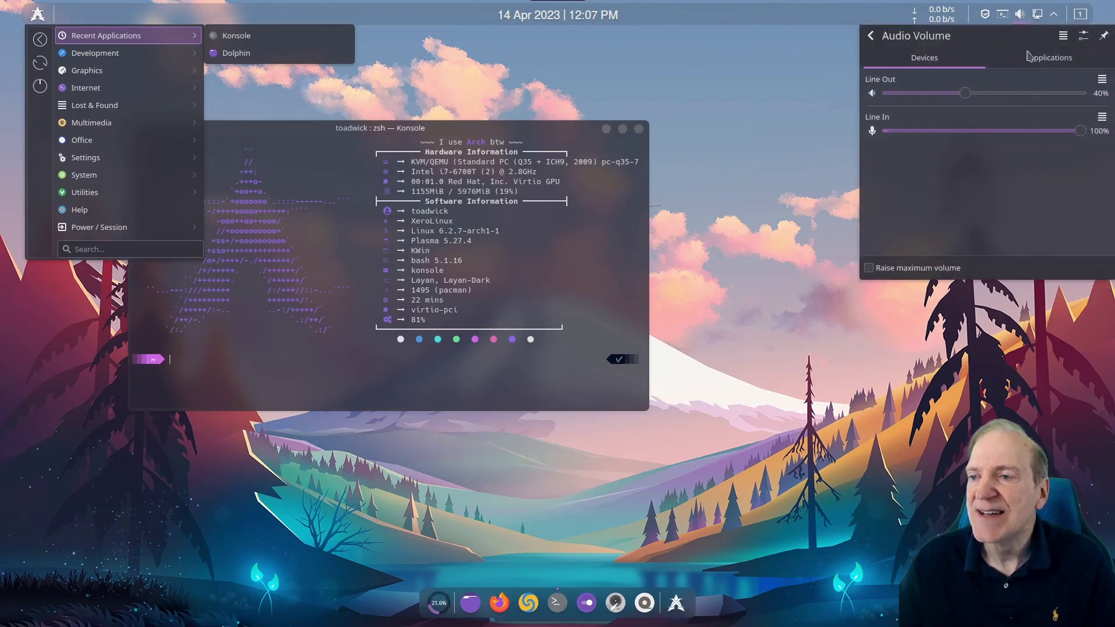
{"action": "left_click", "coordinate": [1039, 15]}
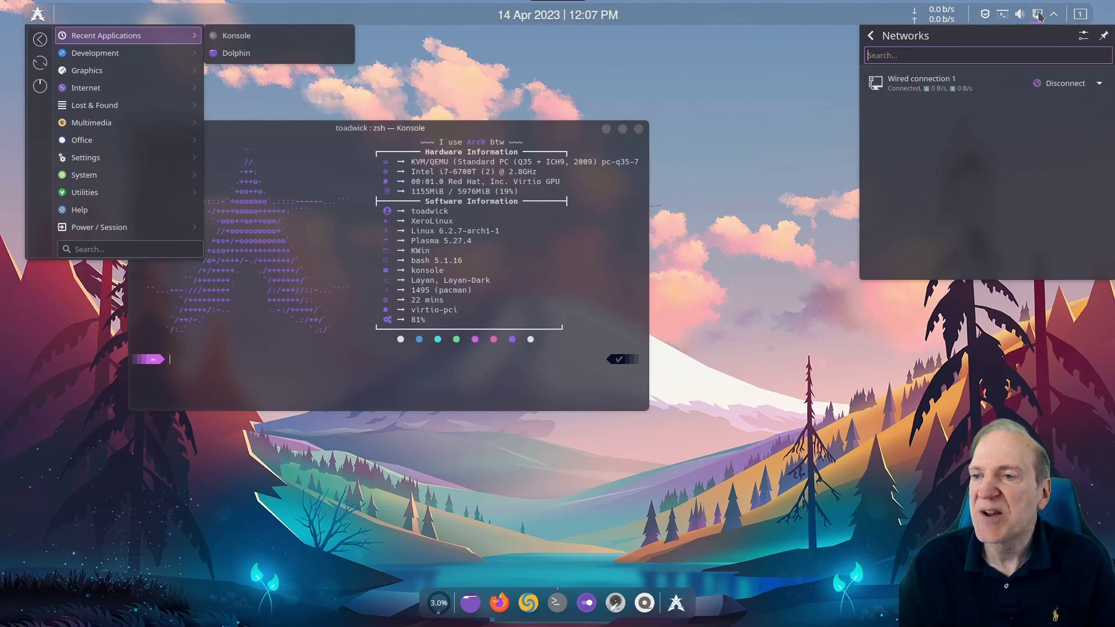
{"action": "left_click", "coordinate": [1054, 16]}
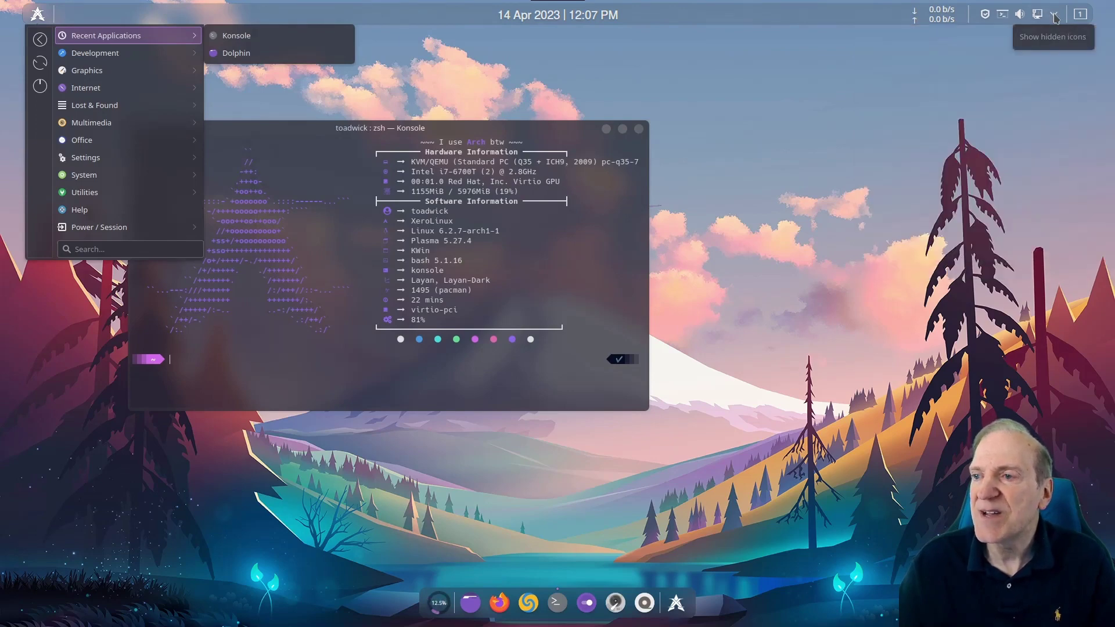
{"action": "left_click", "coordinate": [1055, 16]}
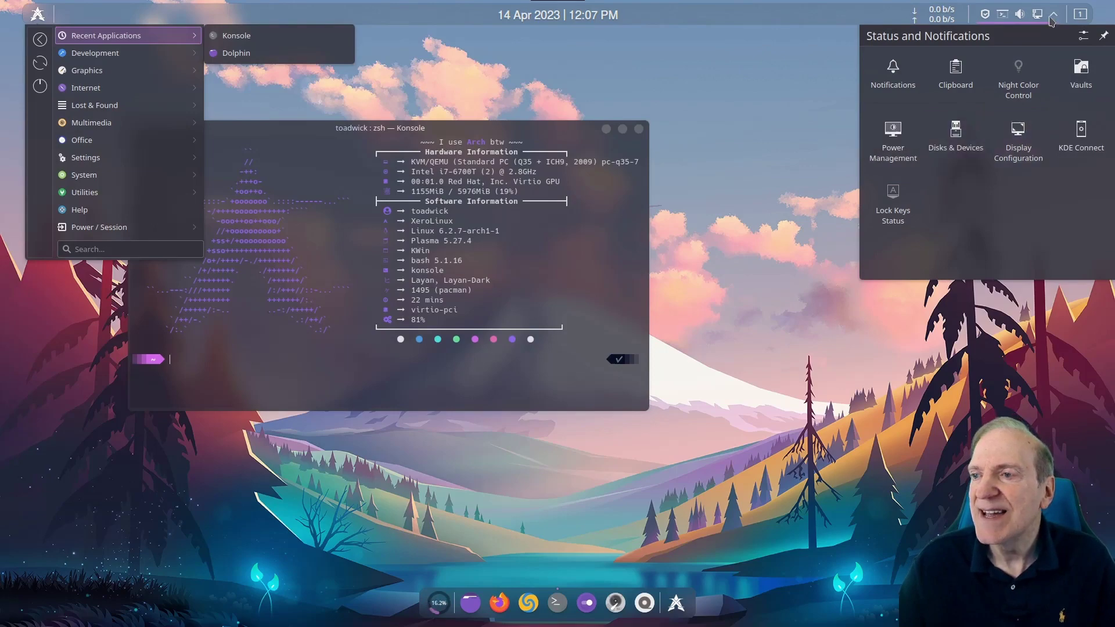
- Show the virtual desktop overview, switch to Desktop 2, and return to Desktop 1
{"action": "left_click", "coordinate": [1084, 18]}
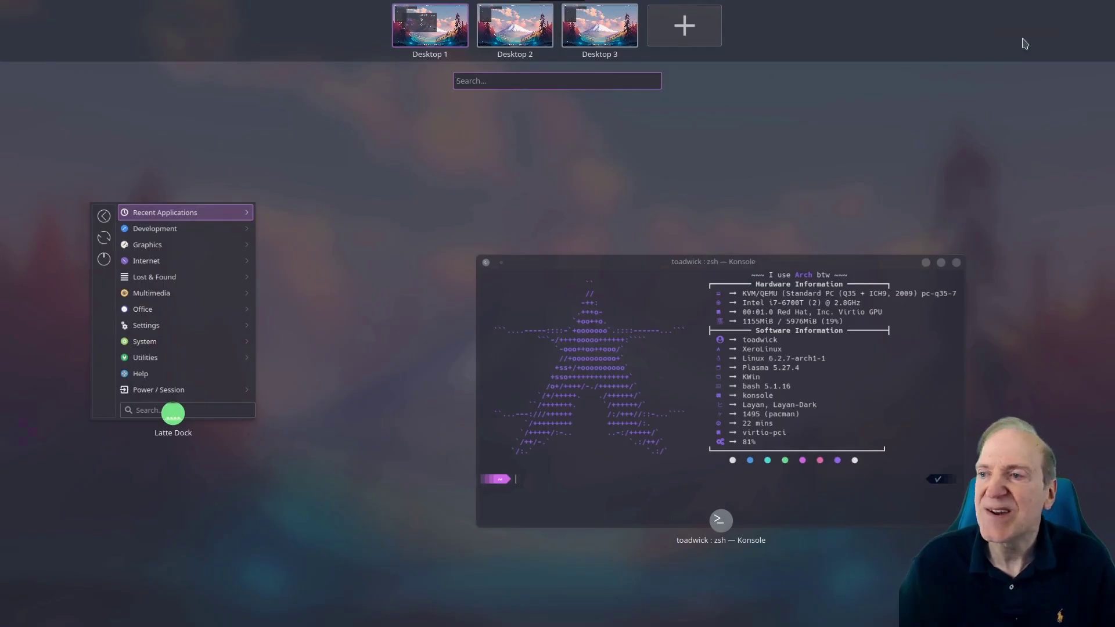
{"action": "mouse_move", "coordinate": [438, 40]}
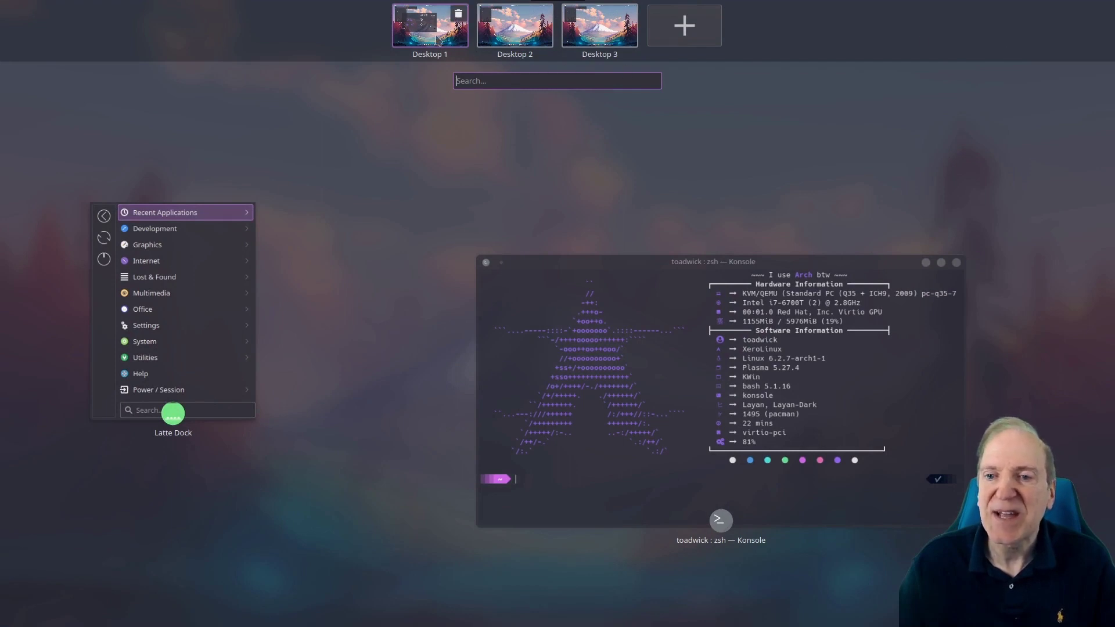
{"action": "left_click", "coordinate": [522, 36]}
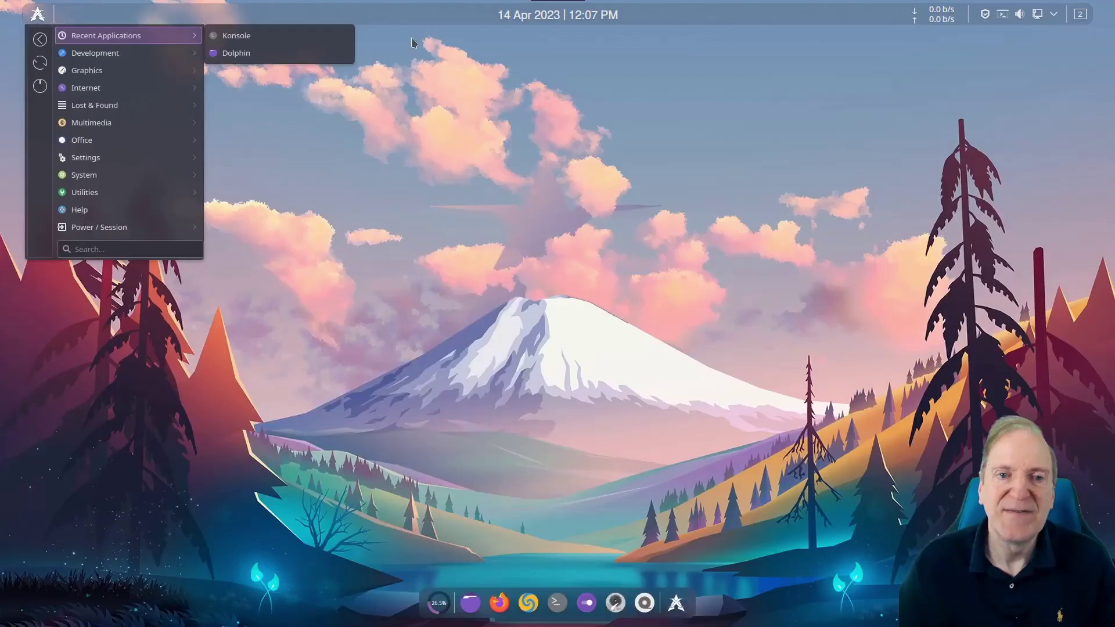
{"action": "left_click", "coordinate": [648, 151]}
{"action": "left_click", "coordinate": [1080, 14]}
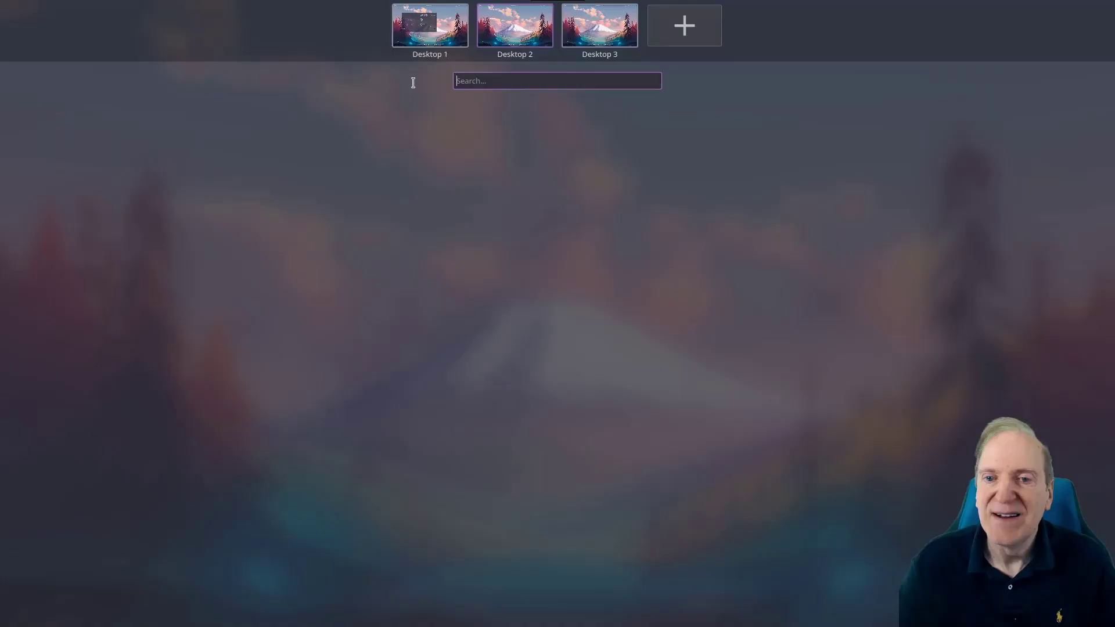
{"action": "left_click", "coordinate": [444, 24]}
{"action": "left_click", "coordinate": [777, 258]}
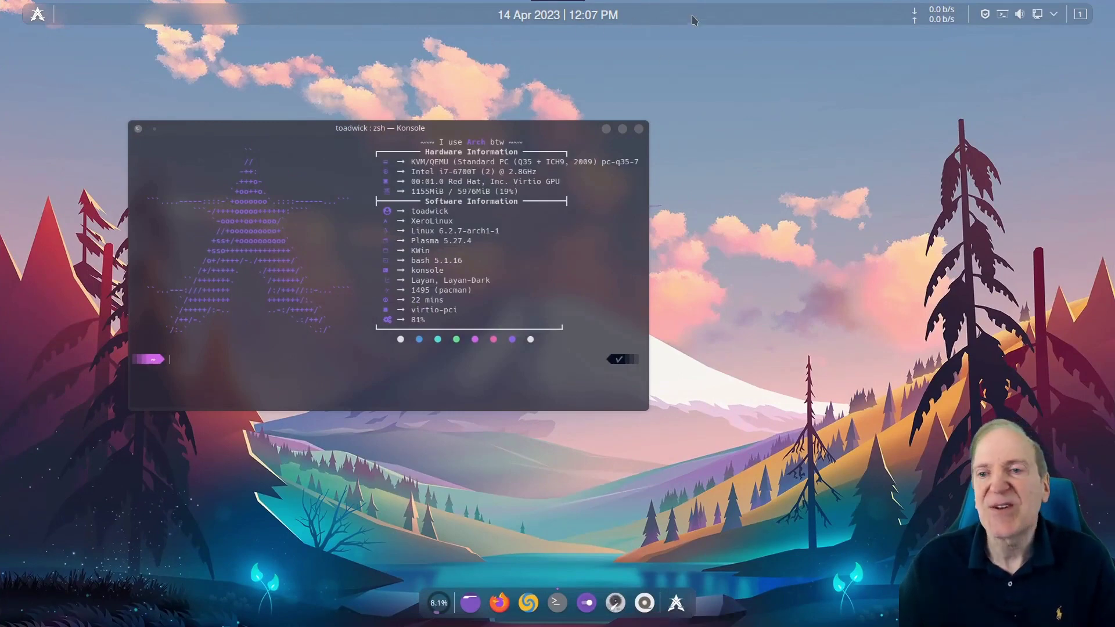
- Start editing the upper dock and identify its clock, Netspeed, System Tray and Global Menu widgets
{"action": "right_click", "coordinate": [720, 17]}
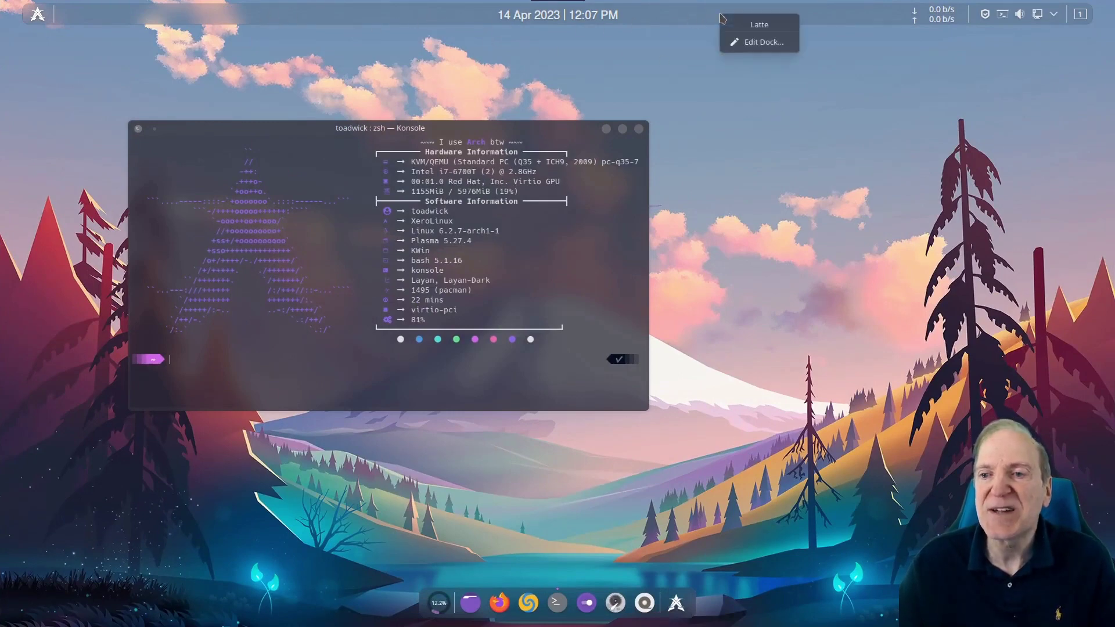
{"action": "left_click", "coordinate": [758, 43]}
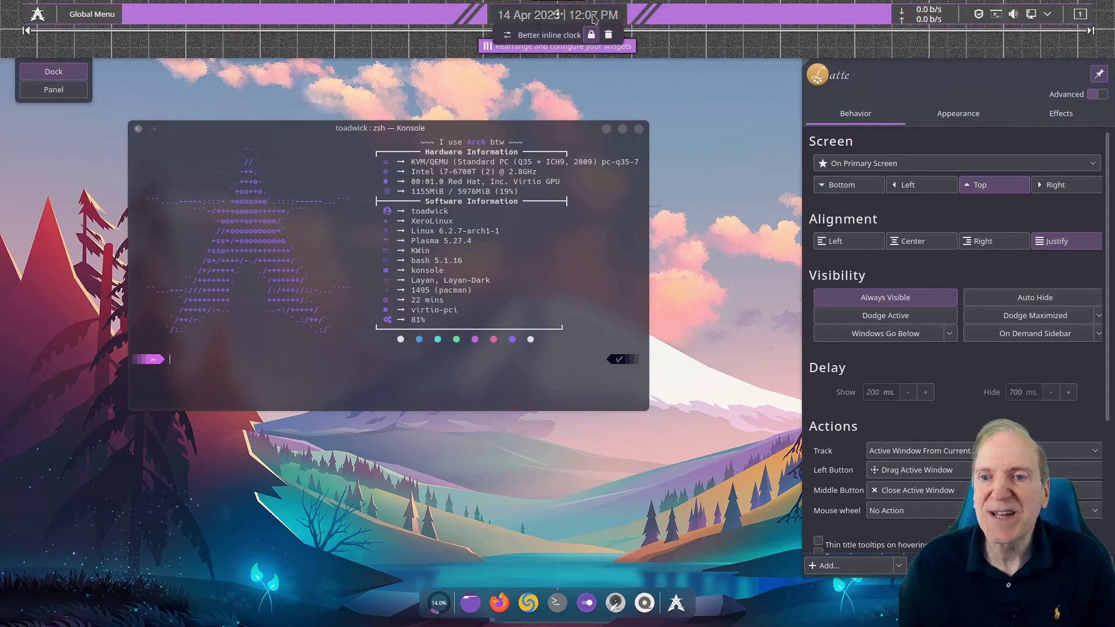
{"action": "mouse_move", "coordinate": [908, 15]}
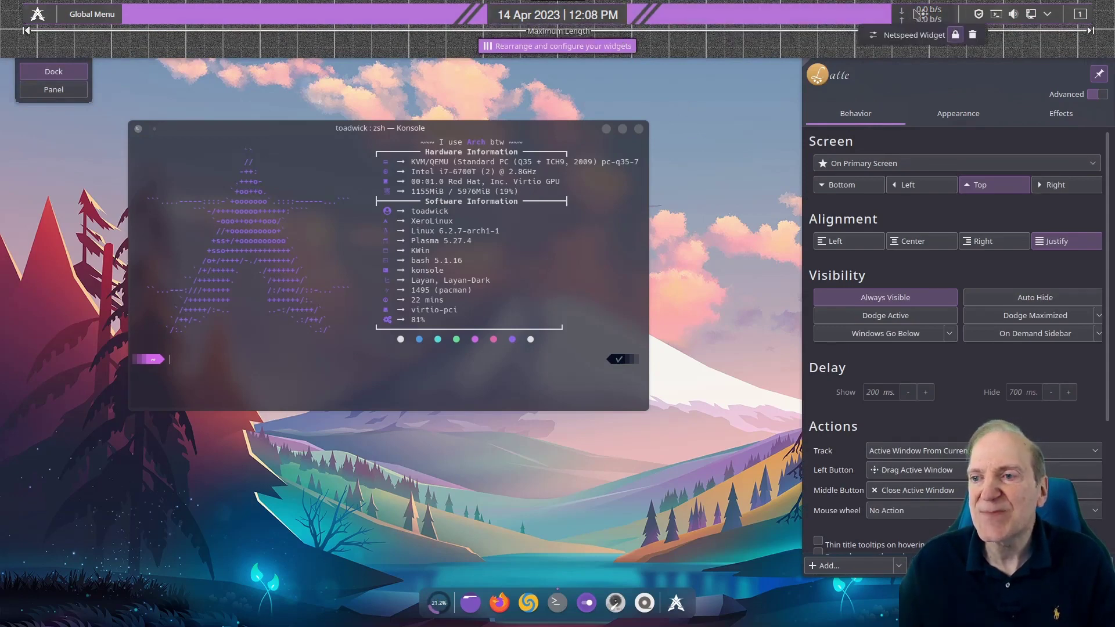
{"action": "mouse_move", "coordinate": [1011, 14]}
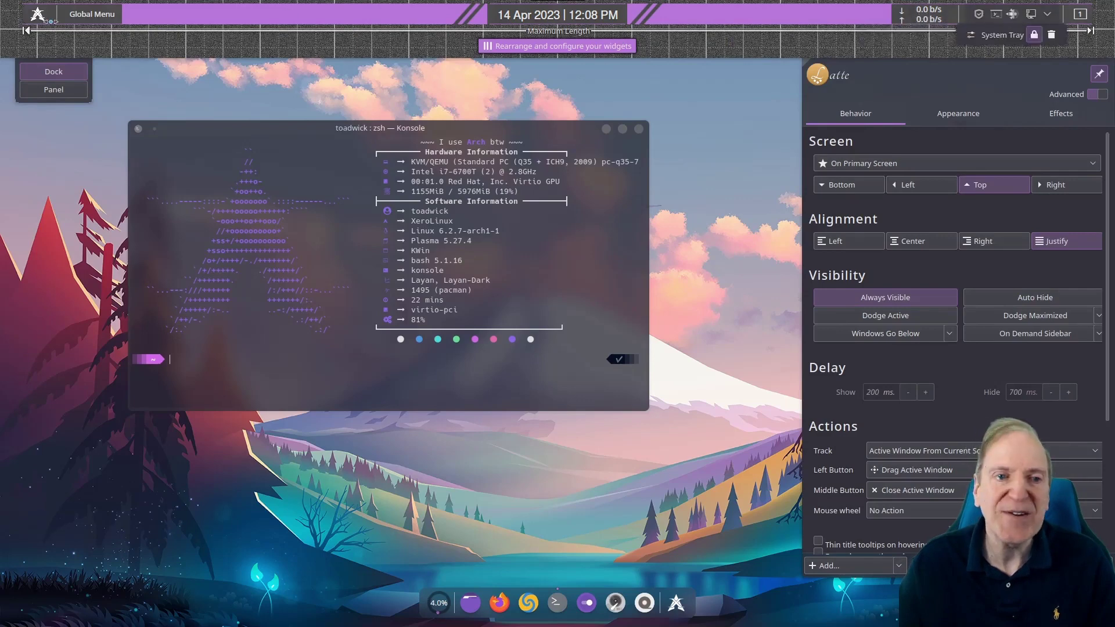
{"action": "mouse_move", "coordinate": [89, 18]}
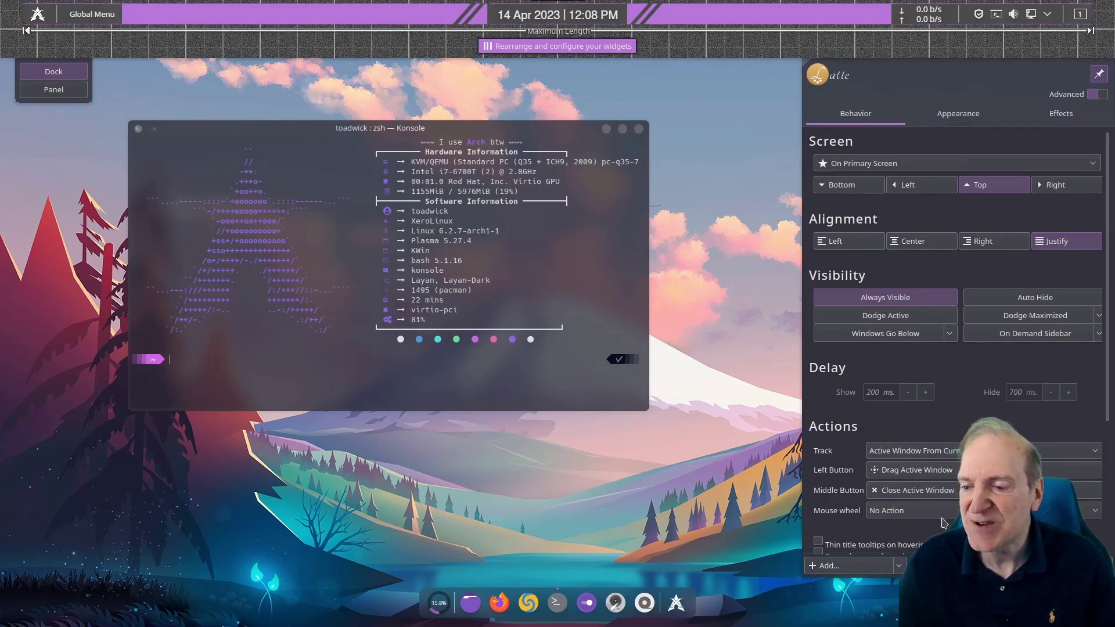
- Look through the dock's Behavior, Appearance and Effects settings, including the available color palettes
{"action": "scroll", "coordinate": [852, 450], "scroll_direction": "down", "scroll_amount": 3}
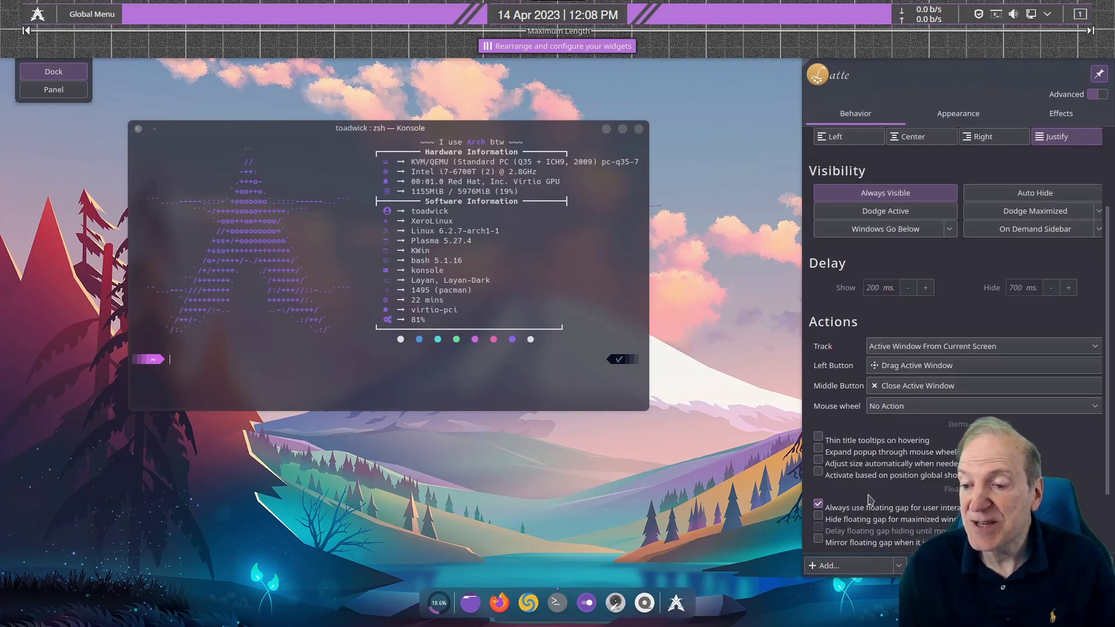
{"action": "scroll", "coordinate": [871, 494], "scroll_direction": "up", "scroll_amount": 3}
{"action": "left_click", "coordinate": [959, 113]}
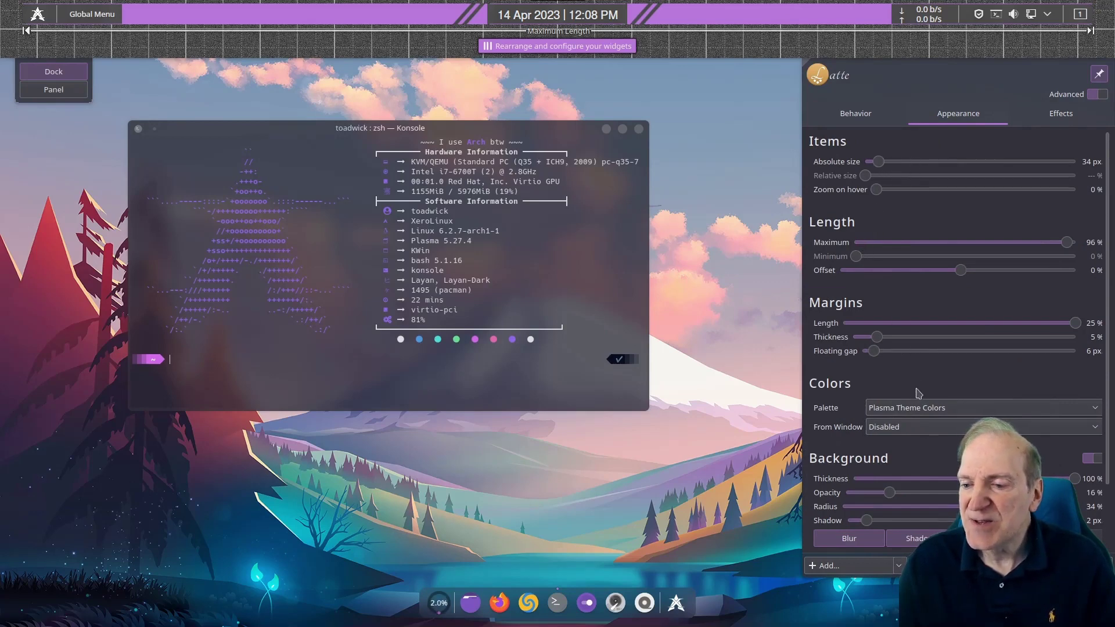
{"action": "left_click", "coordinate": [1090, 414]}
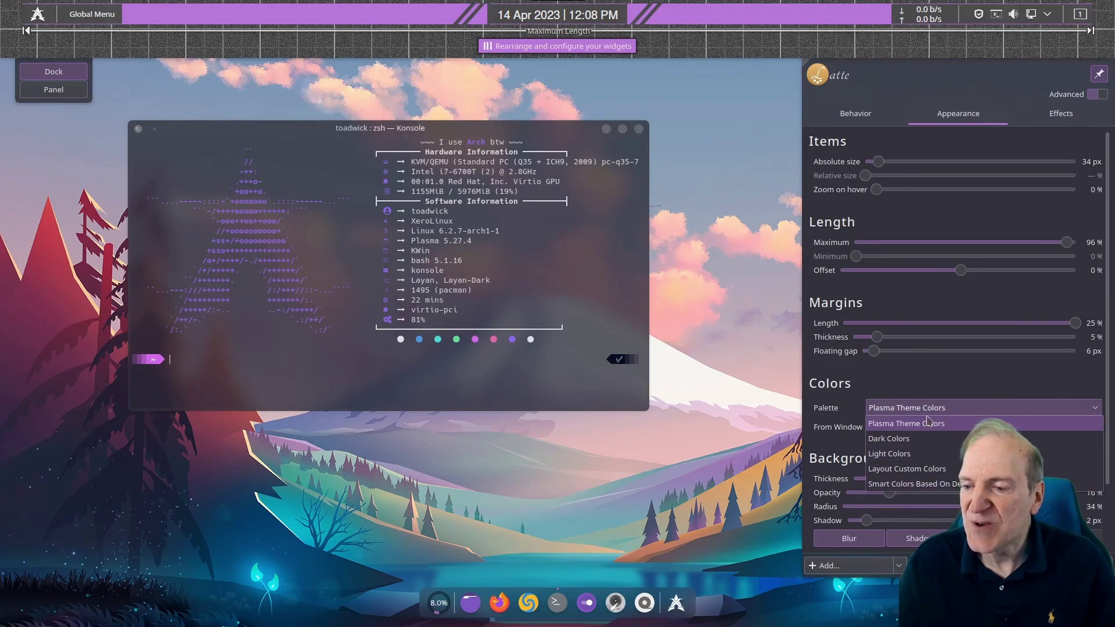
{"action": "left_click", "coordinate": [898, 84]}
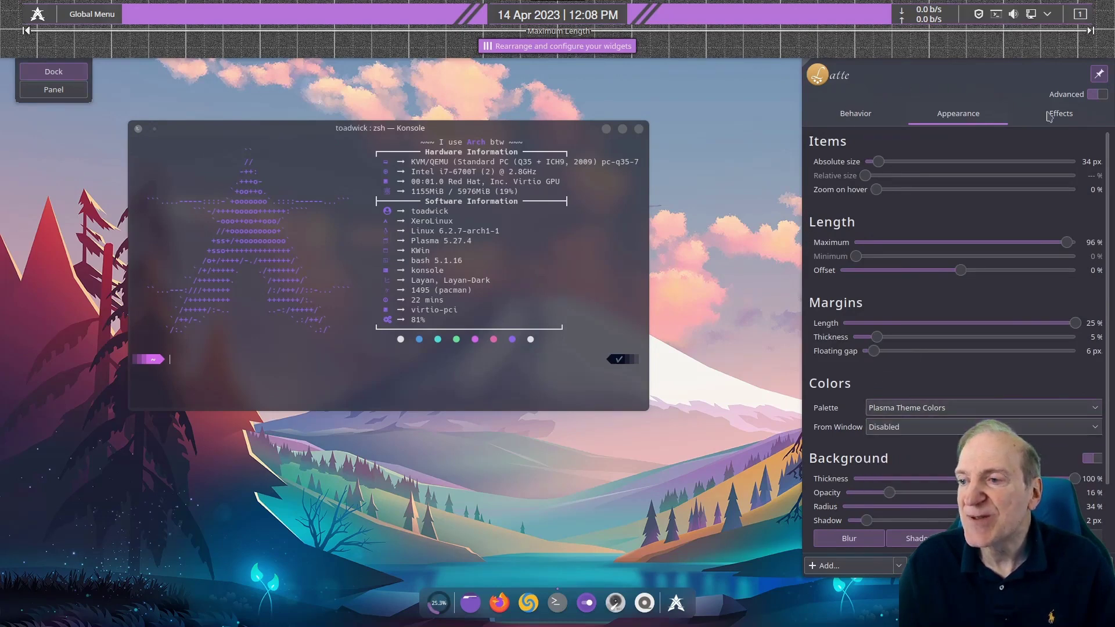
{"action": "left_click", "coordinate": [1060, 120]}
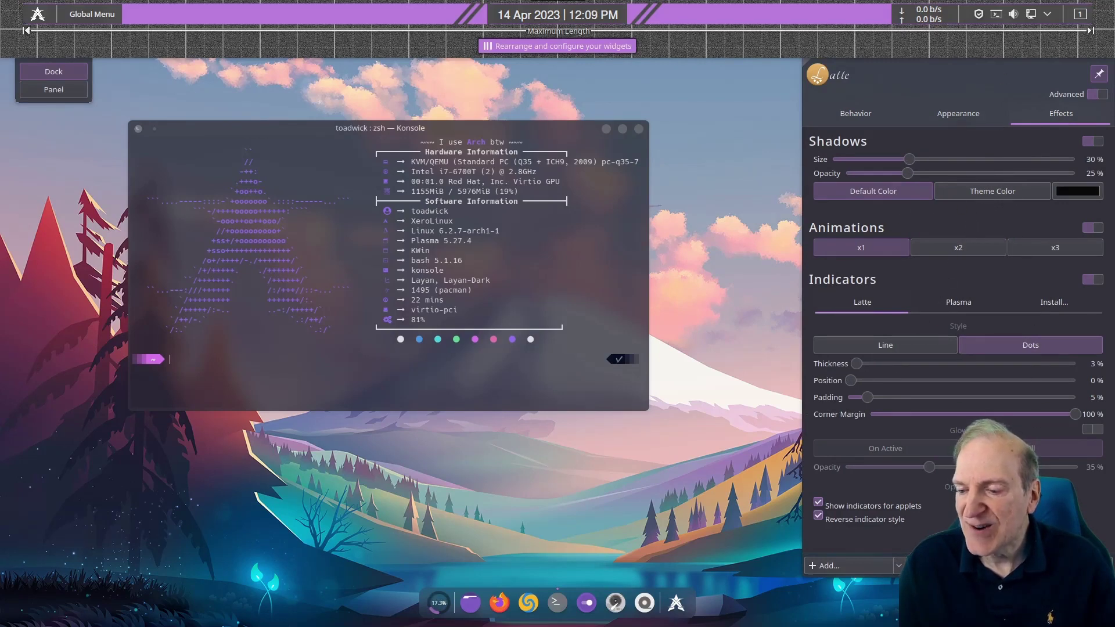
- Activate the Konsole window, move it toward the middle of the desktop, and close it through the global menu
{"action": "left_click", "coordinate": [390, 133]}
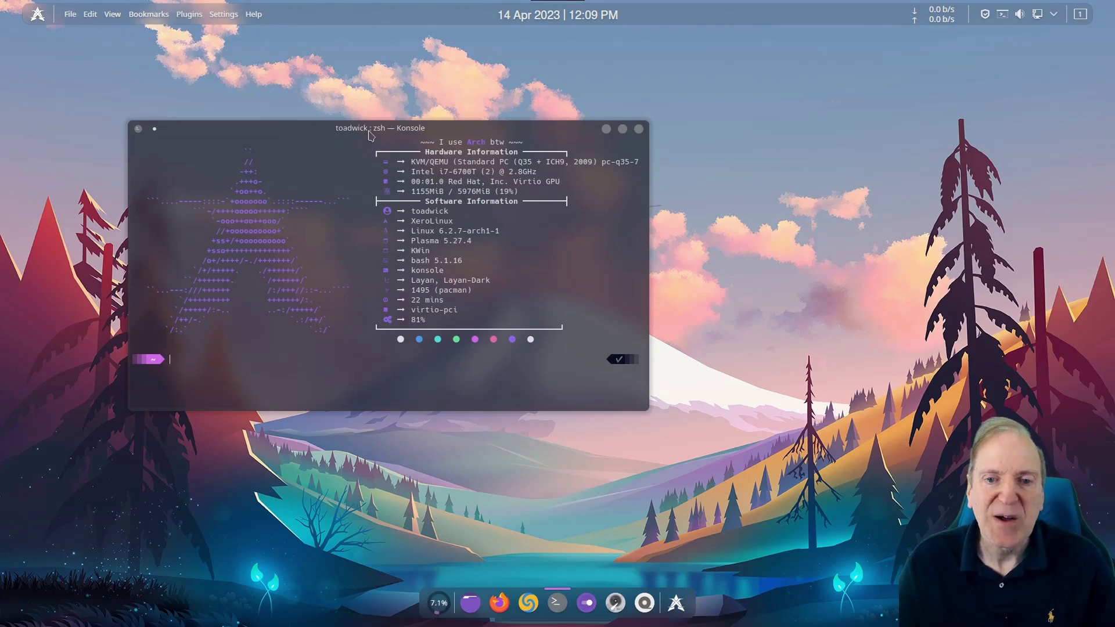
{"action": "left_click_drag", "start_coordinate": [383, 127], "coordinate": [494, 125]}
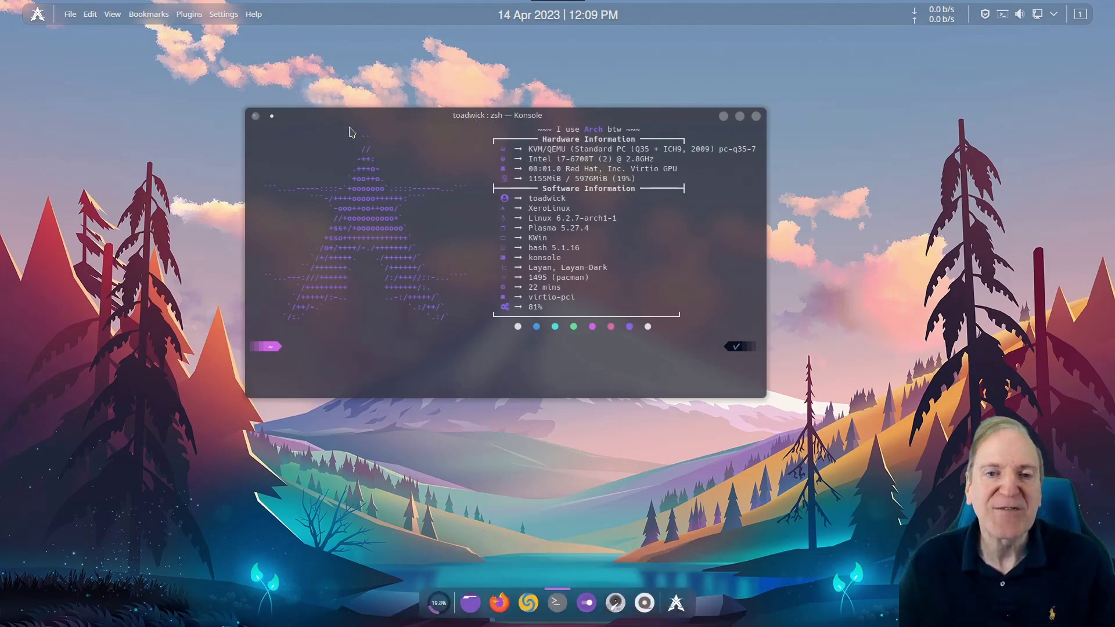
{"action": "left_click", "coordinate": [71, 14]}
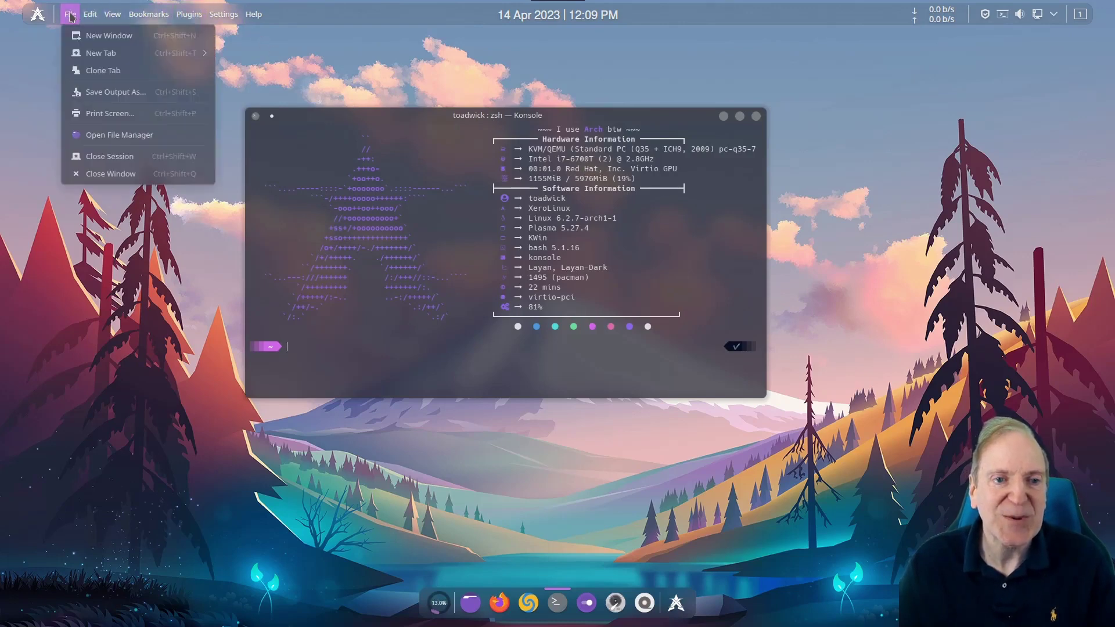
{"action": "left_click", "coordinate": [103, 175]}
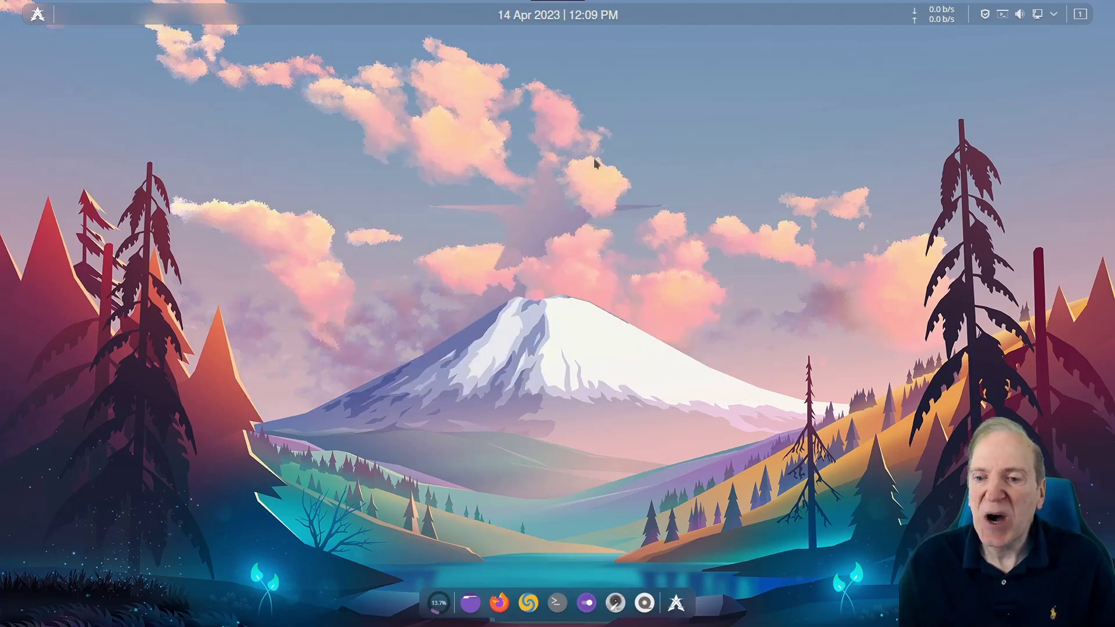
- Launch Meld from the dock, look at its new comparison options, and close it
{"action": "left_click", "coordinate": [533, 595]}
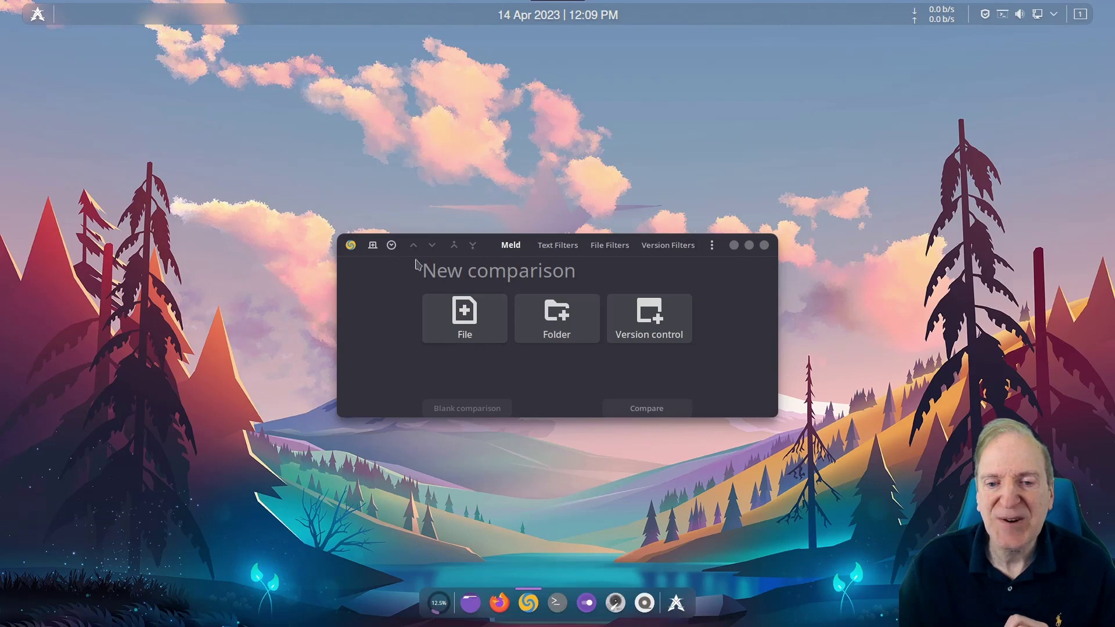
{"action": "left_click", "coordinate": [764, 245]}
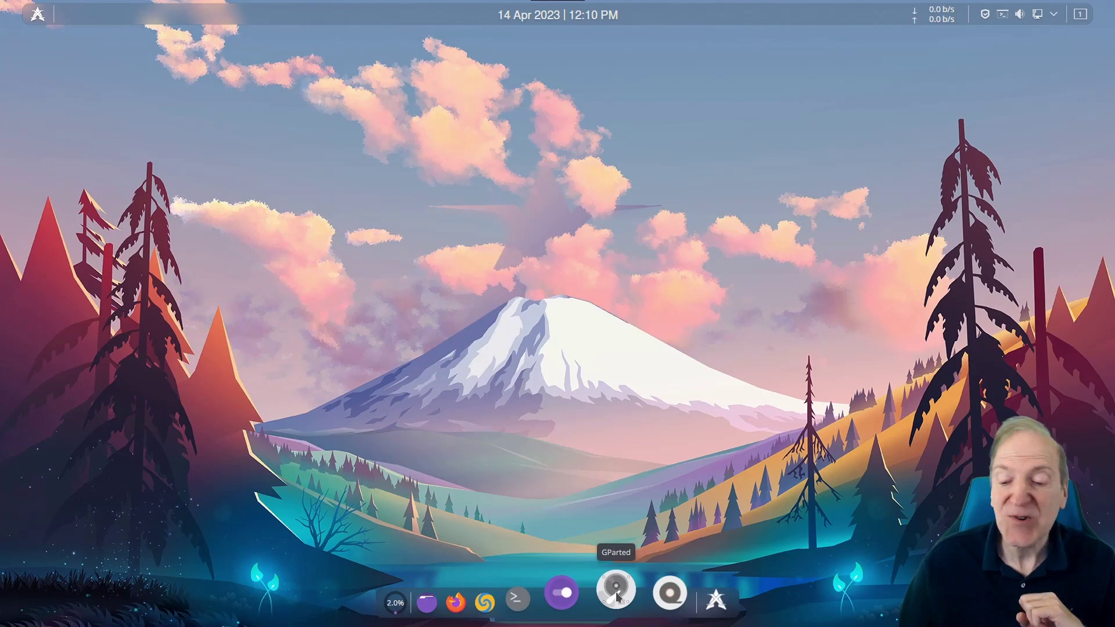
- Open the Dolphin file manager, move its window toward the upper-left of the desktop, and look at the home folder
{"action": "left_click", "coordinate": [616, 594]}
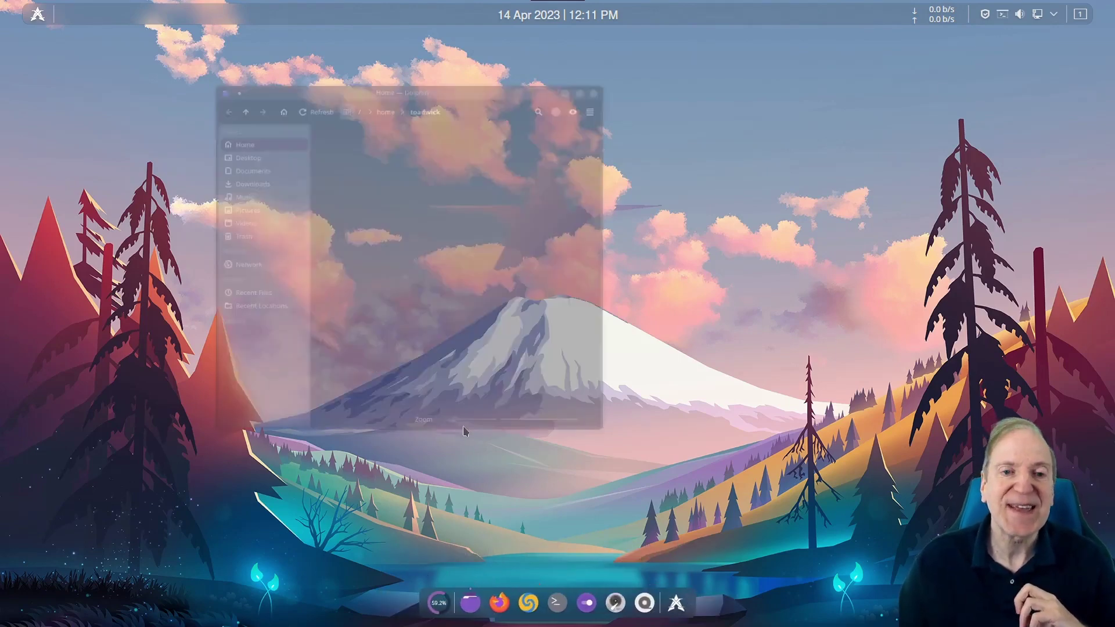
{"action": "left_click_drag", "start_coordinate": [419, 70], "coordinate": [387, 80]}
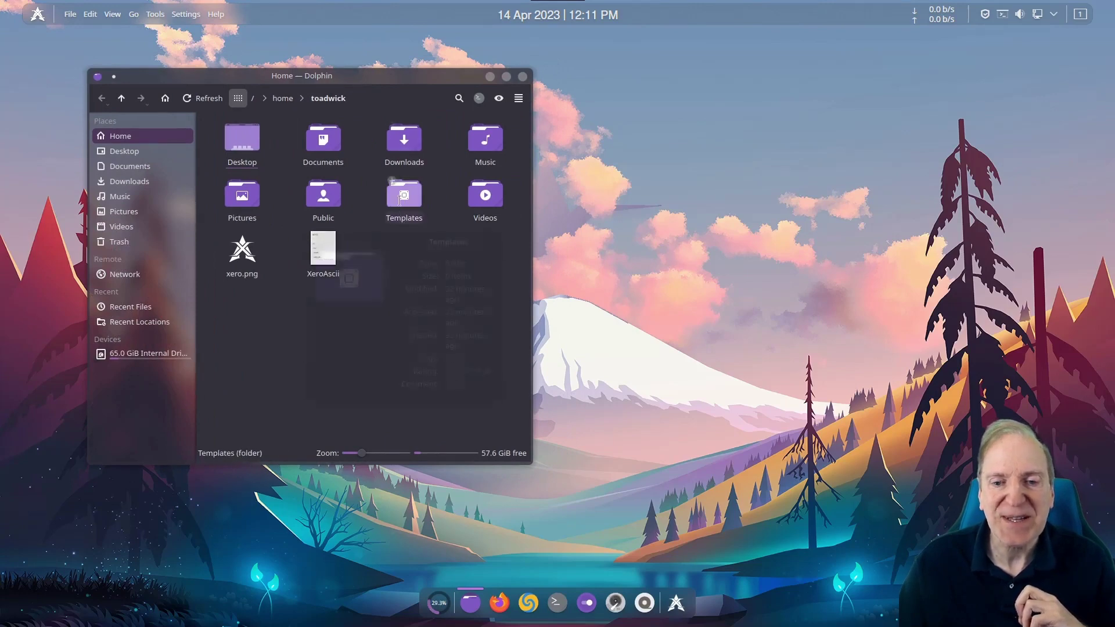
{"action": "mouse_move", "coordinate": [413, 222]}
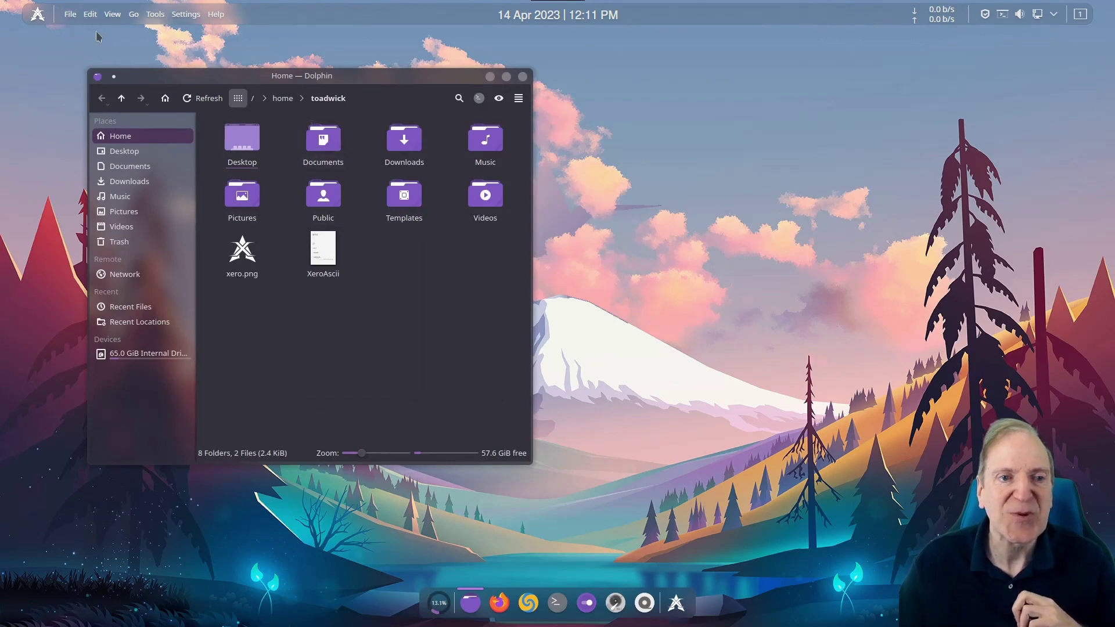
- Look through the application launcher's Graphics, System and Settings categories, and open System Settings
{"action": "left_click", "coordinate": [37, 16]}
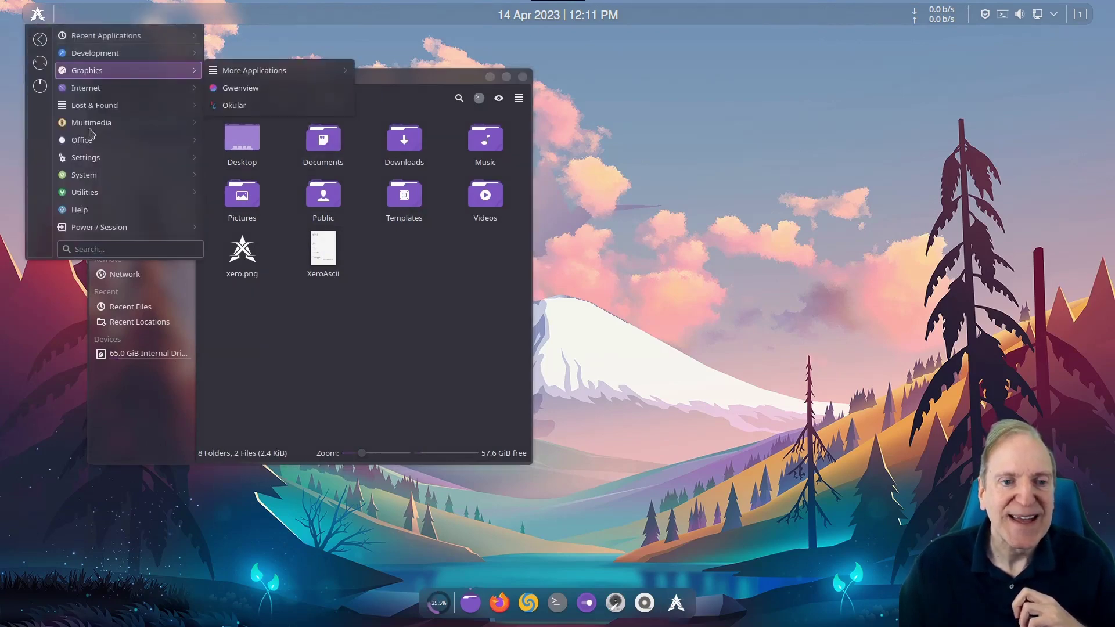
{"action": "mouse_move", "coordinate": [94, 190]}
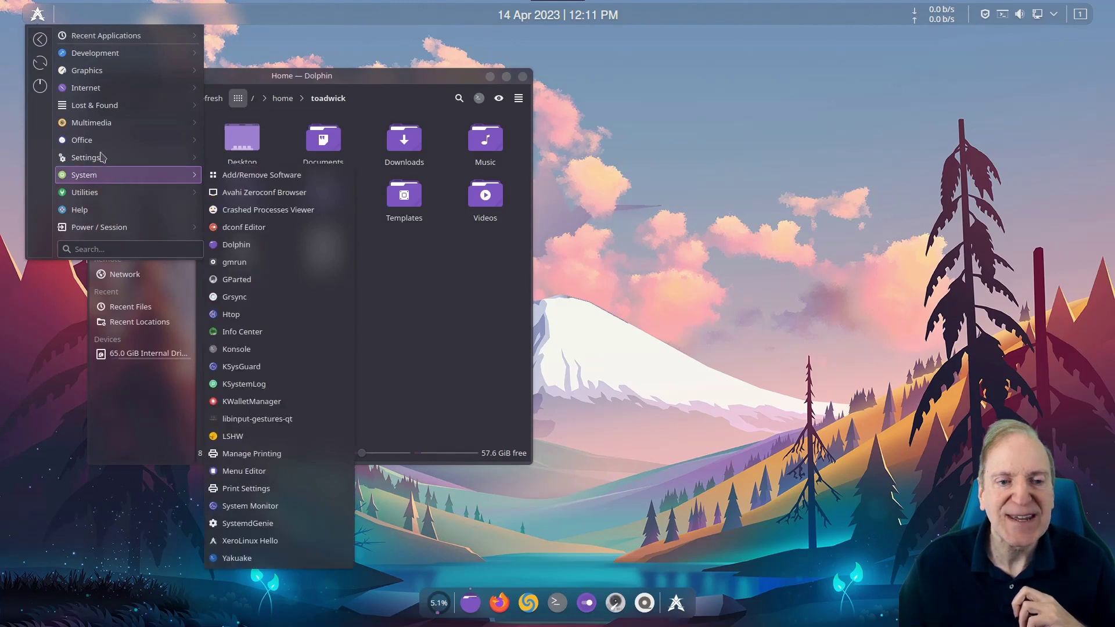
{"action": "mouse_move", "coordinate": [102, 147]}
{"action": "left_click", "coordinate": [724, 167]}
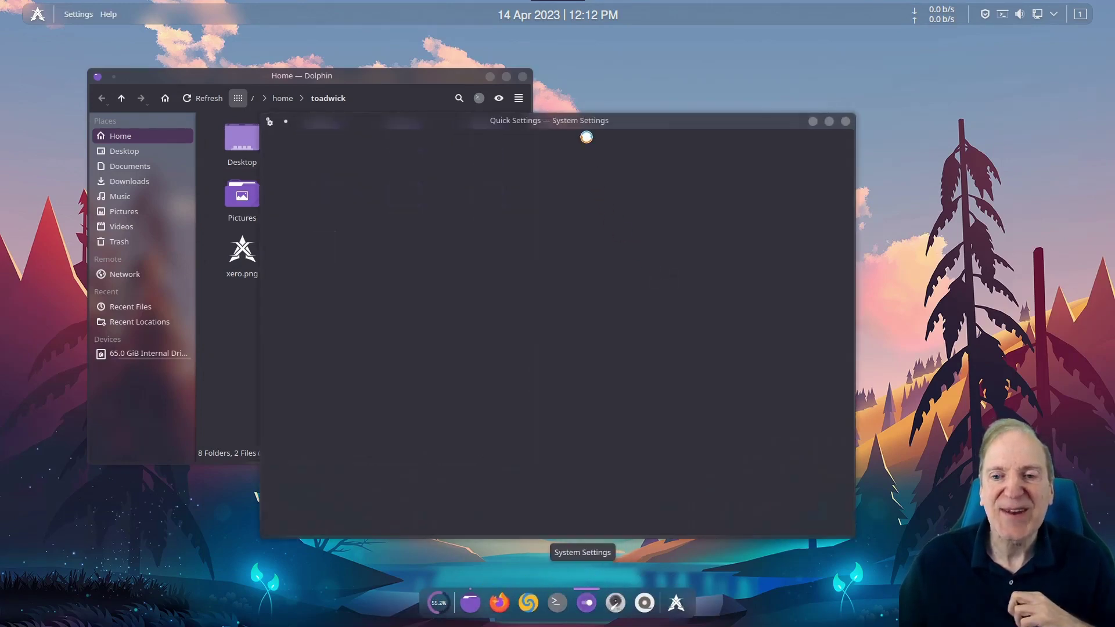
- Move the System Settings window higher and look through the Global Theme and Application Style pages under Appearance
{"action": "left_click_drag", "start_coordinate": [573, 124], "coordinate": [601, 80]}
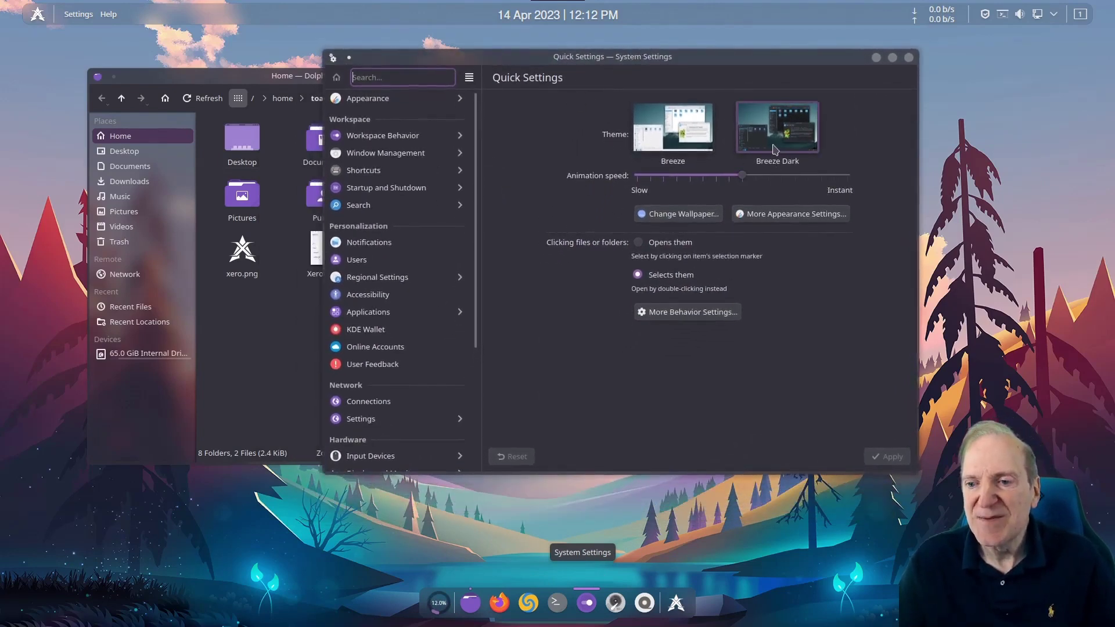
{"action": "left_click", "coordinate": [390, 102]}
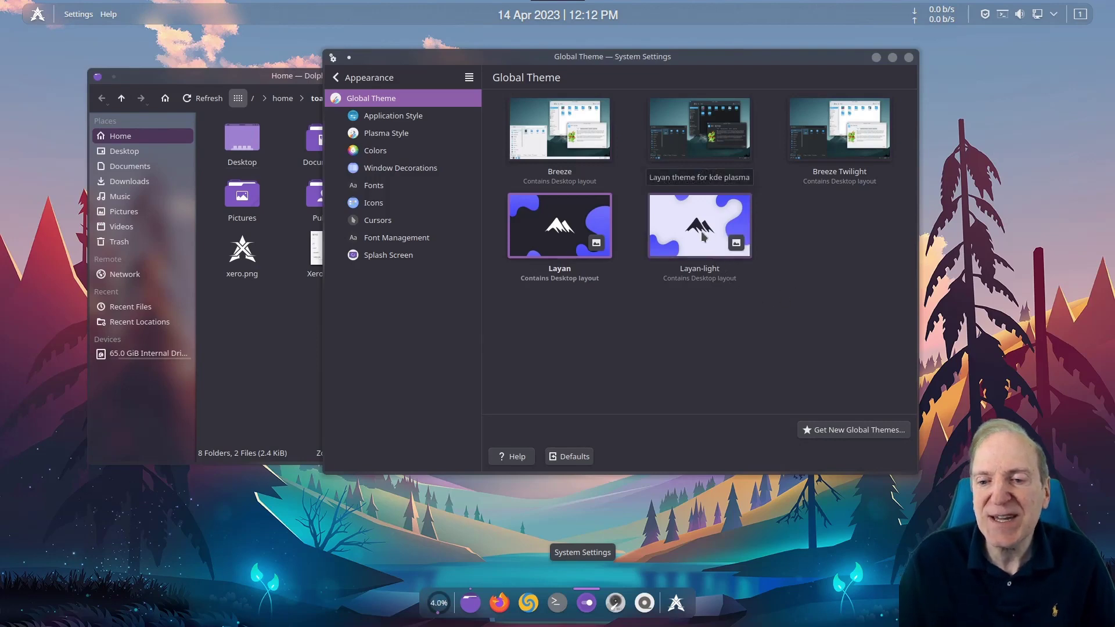
{"action": "left_click", "coordinate": [391, 118]}
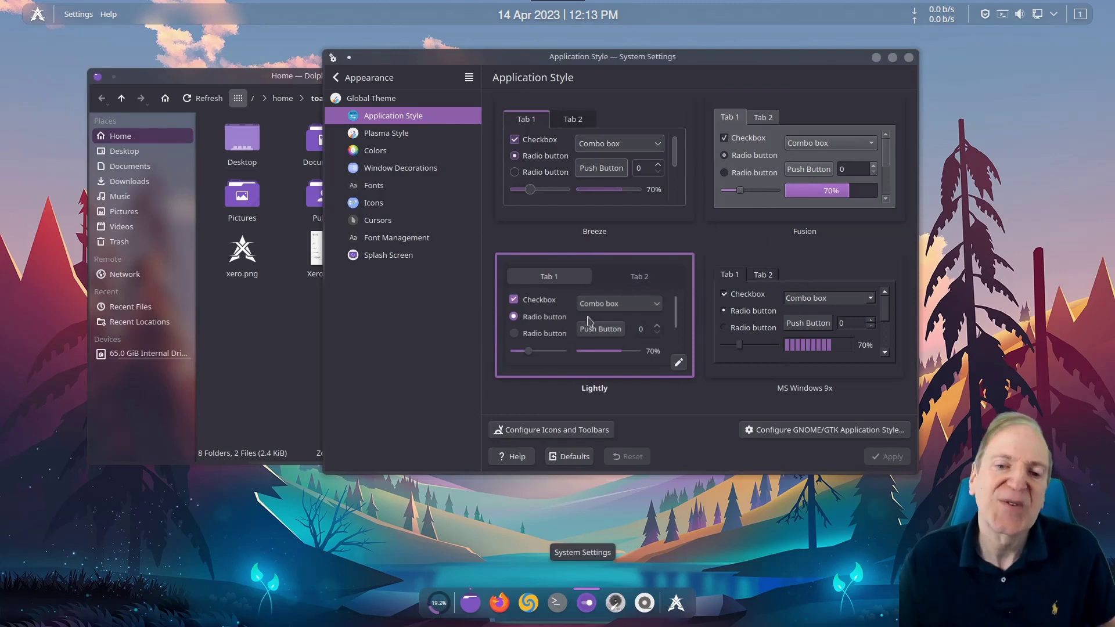
- Apply the Breeze Light theme as the Plasma Style
{"action": "left_click", "coordinate": [386, 139]}
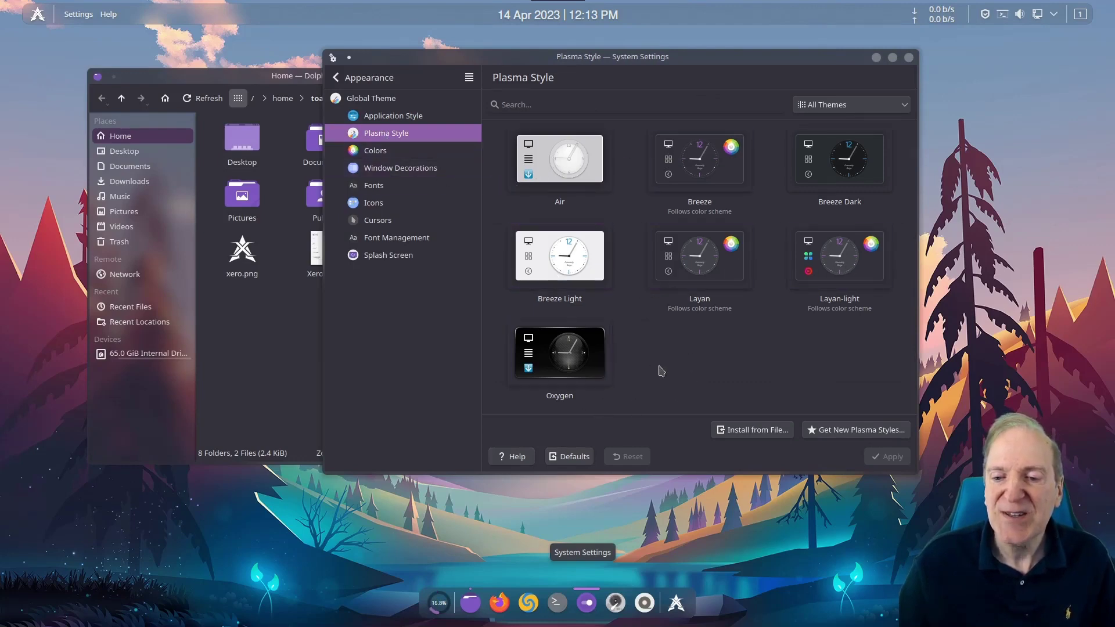
{"action": "left_click", "coordinate": [562, 262]}
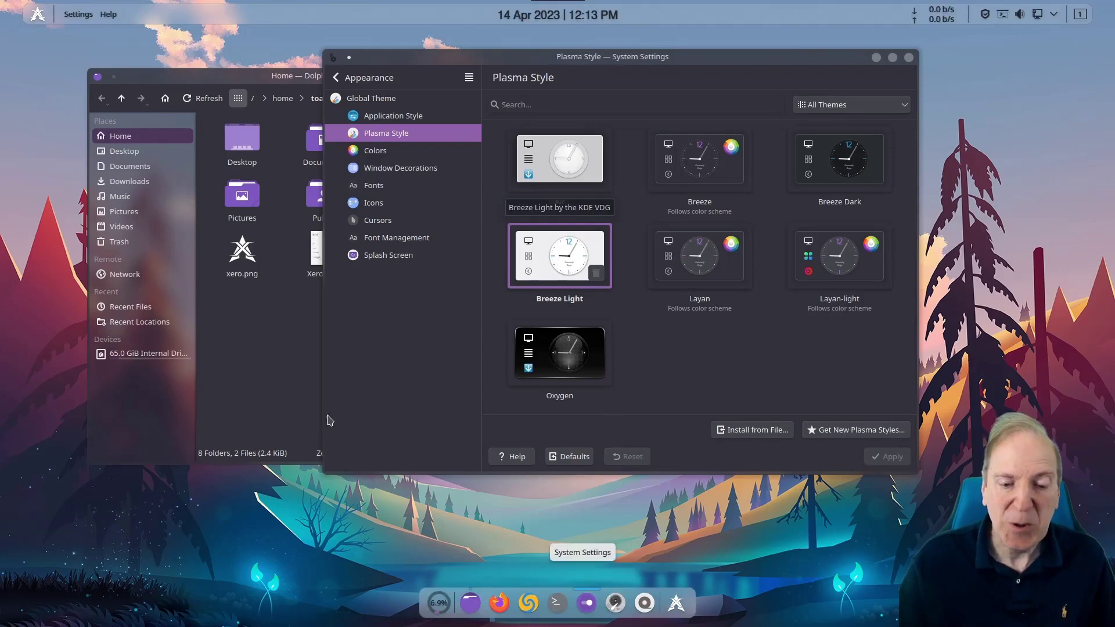
- Check how the application launcher and its categories look in the new Plasma style, and close the launcher
{"action": "left_click", "coordinate": [37, 14]}
{"action": "mouse_move", "coordinate": [90, 70]}
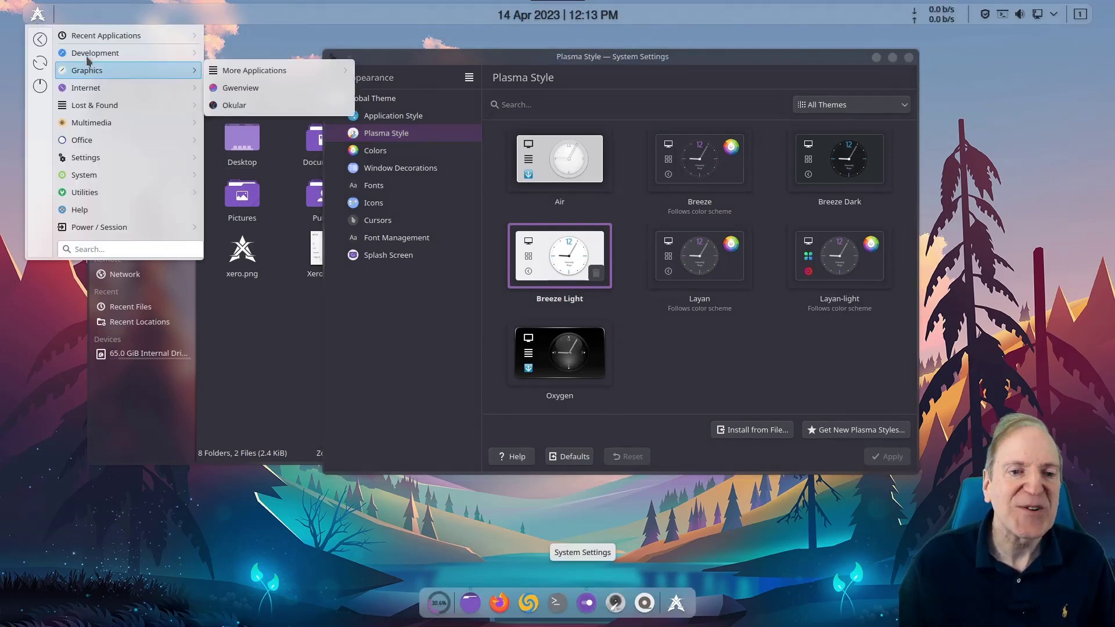
{"action": "mouse_move", "coordinate": [92, 40]}
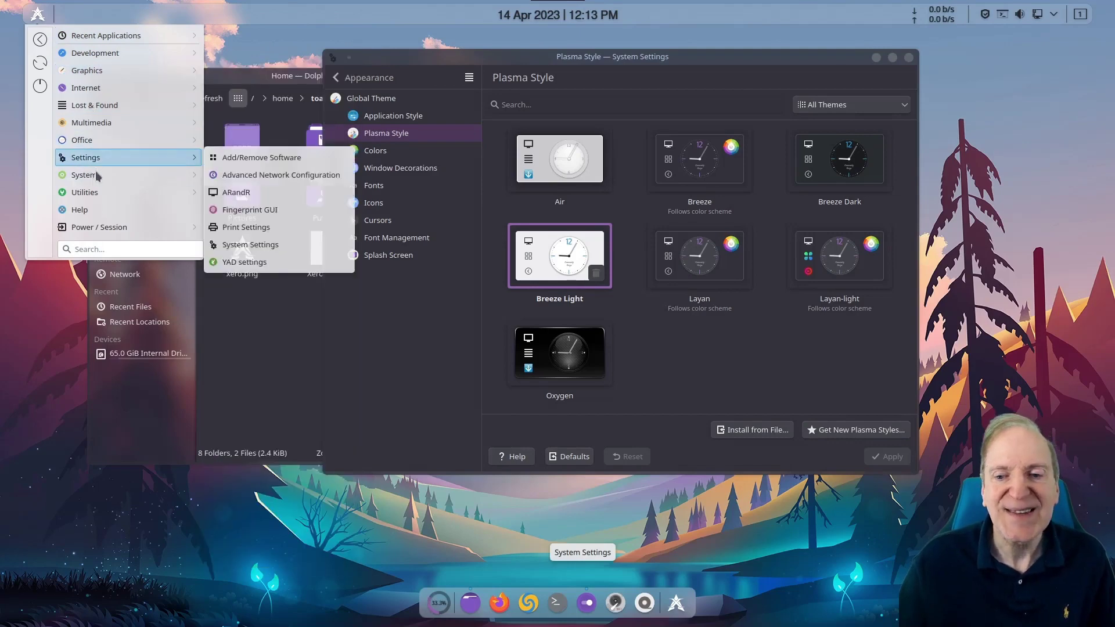
{"action": "left_click", "coordinate": [333, 351]}
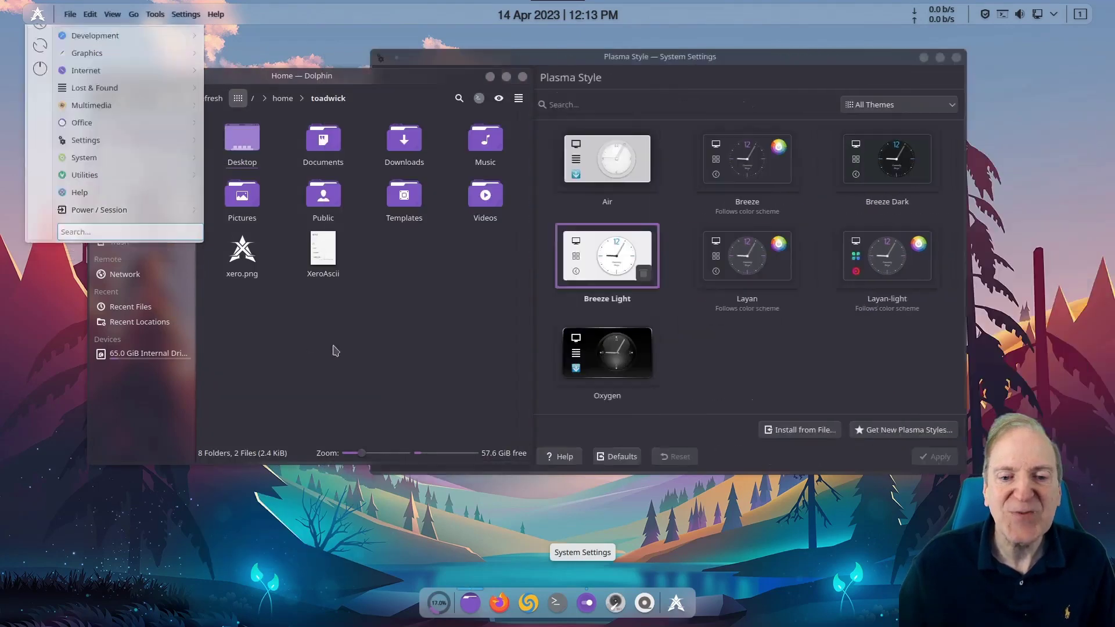
- Close the application launcher, then close and reopen the Dolphin file manager to check its look under the Breeze Light Plasma style
{"action": "left_click", "coordinate": [699, 369]}
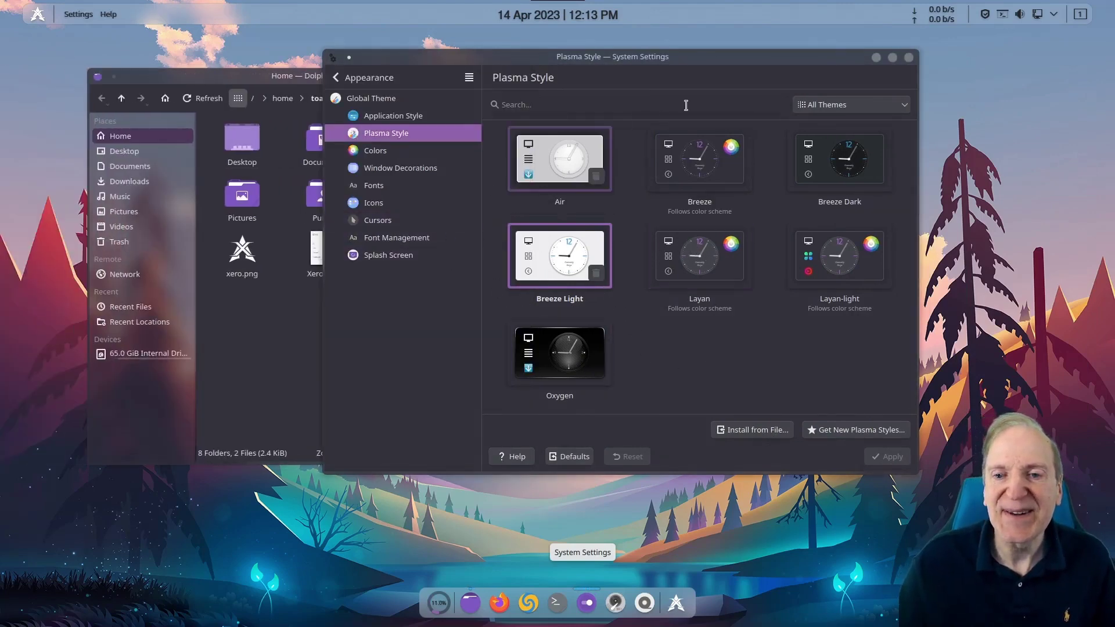
{"action": "left_click", "coordinate": [261, 327]}
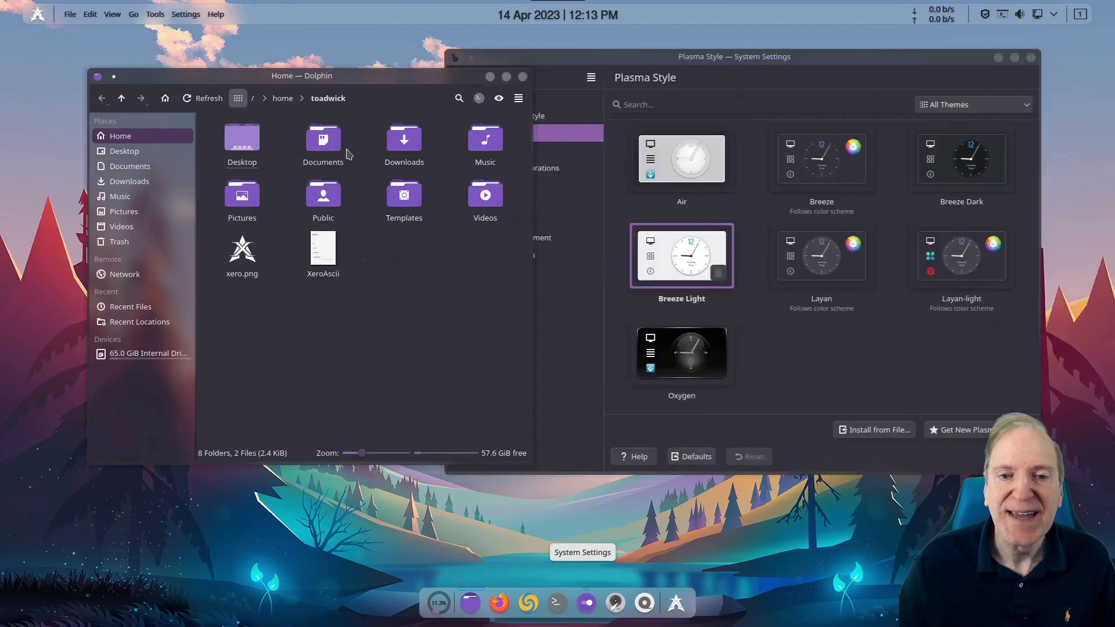
{"action": "left_click", "coordinate": [522, 78]}
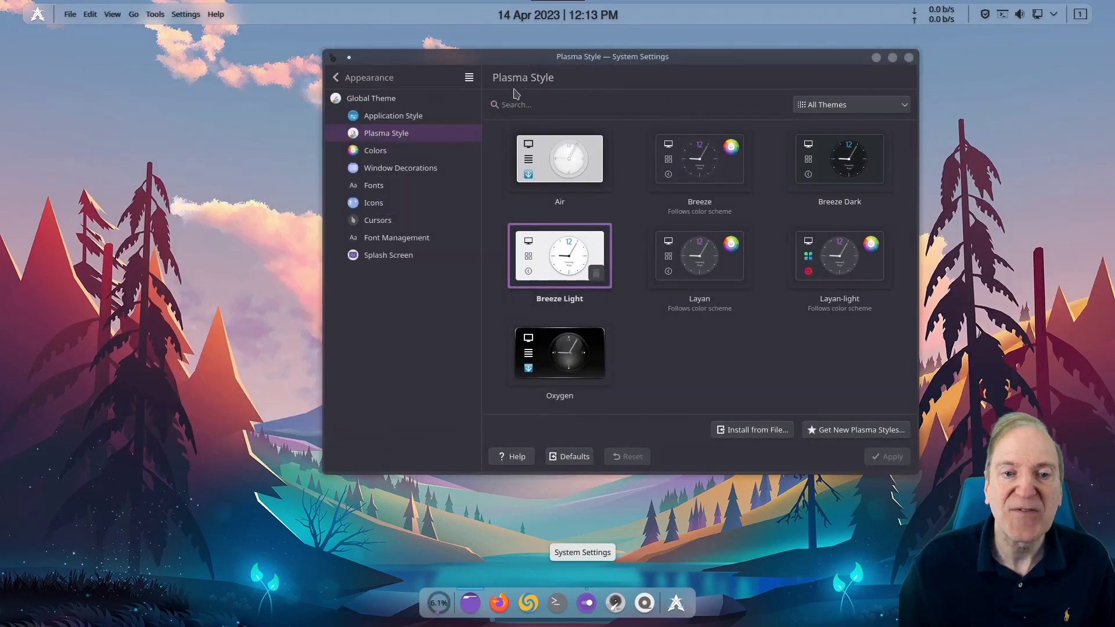
{"action": "left_click", "coordinate": [468, 592]}
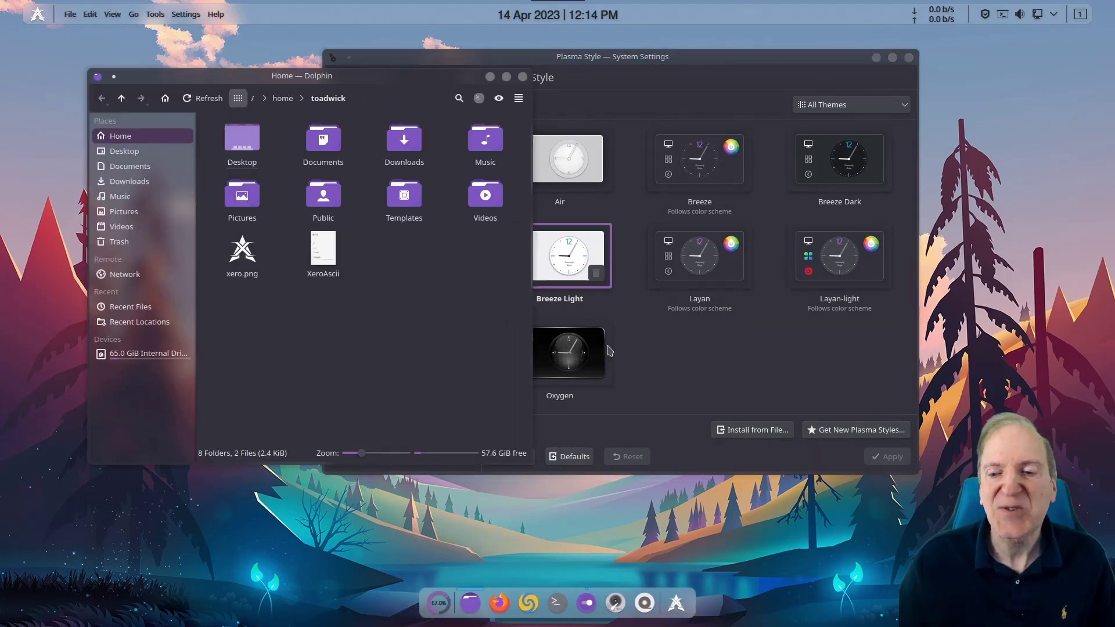
- Apply the Layan Plasma style and view the application launcher with it
{"action": "left_click", "coordinate": [697, 270]}
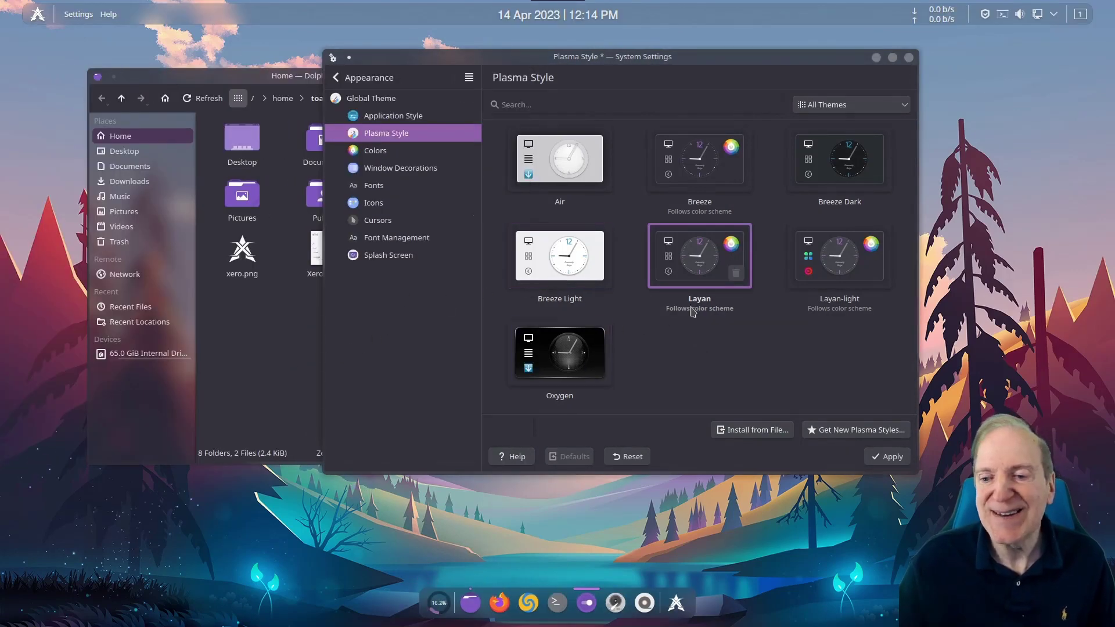
{"action": "left_click", "coordinate": [36, 15]}
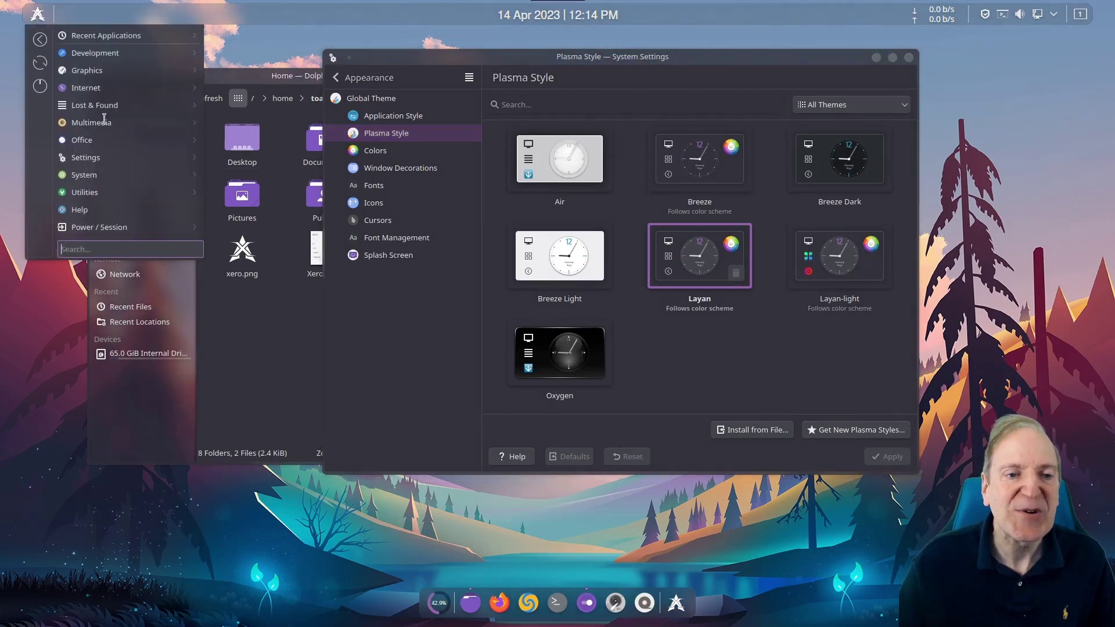
- Apply the Breeze Light color scheme under Colors and check the application launcher with it
{"action": "left_click", "coordinate": [375, 150]}
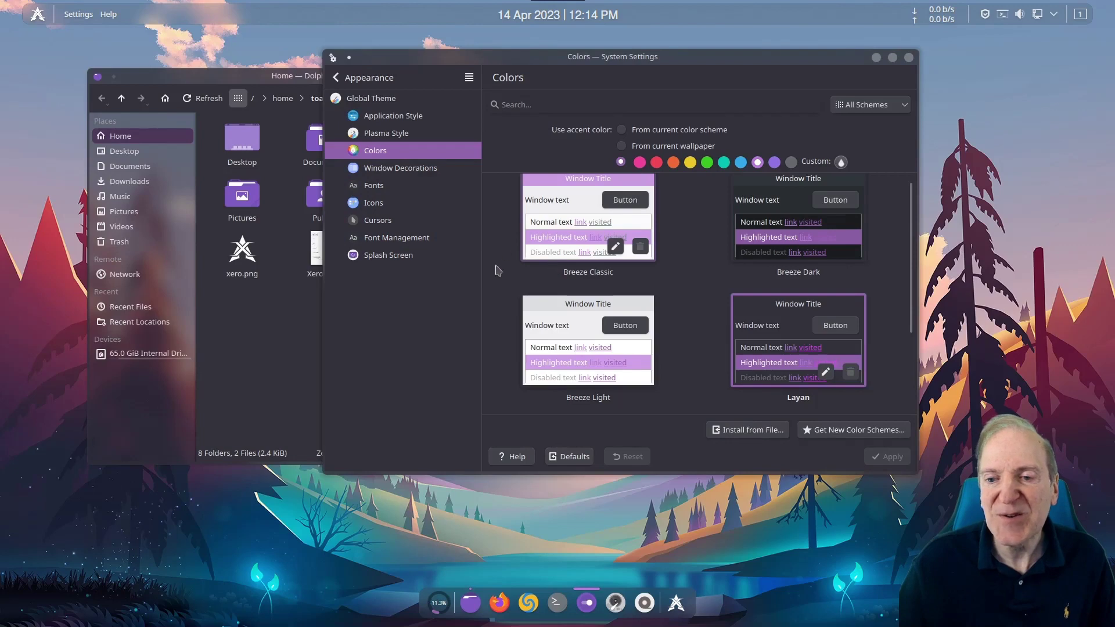
{"action": "left_click", "coordinate": [563, 216]}
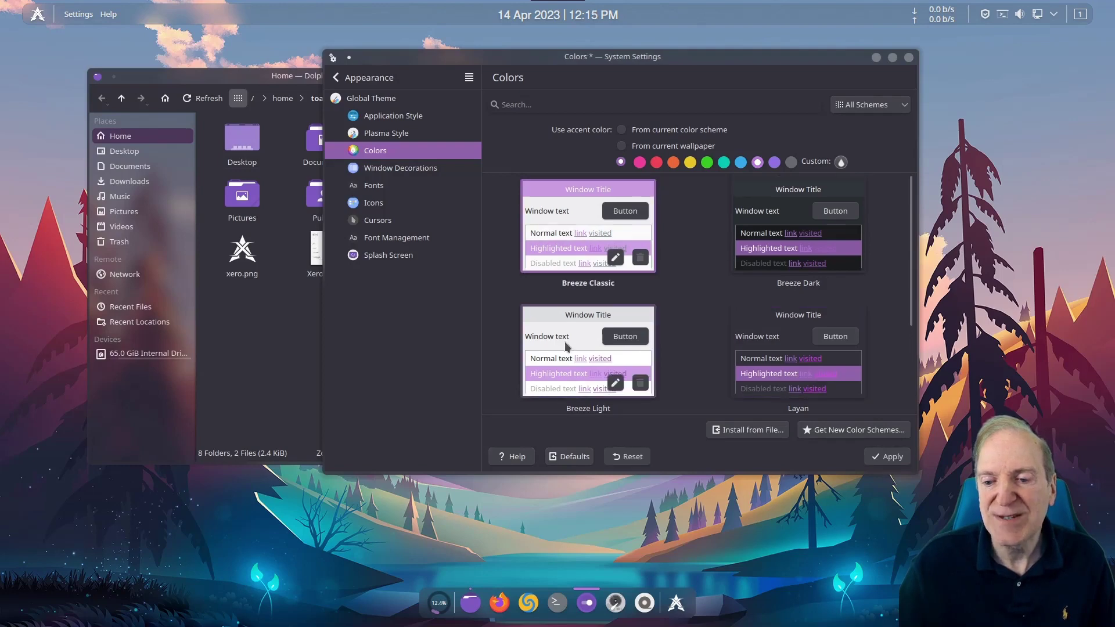
{"action": "left_click", "coordinate": [568, 363]}
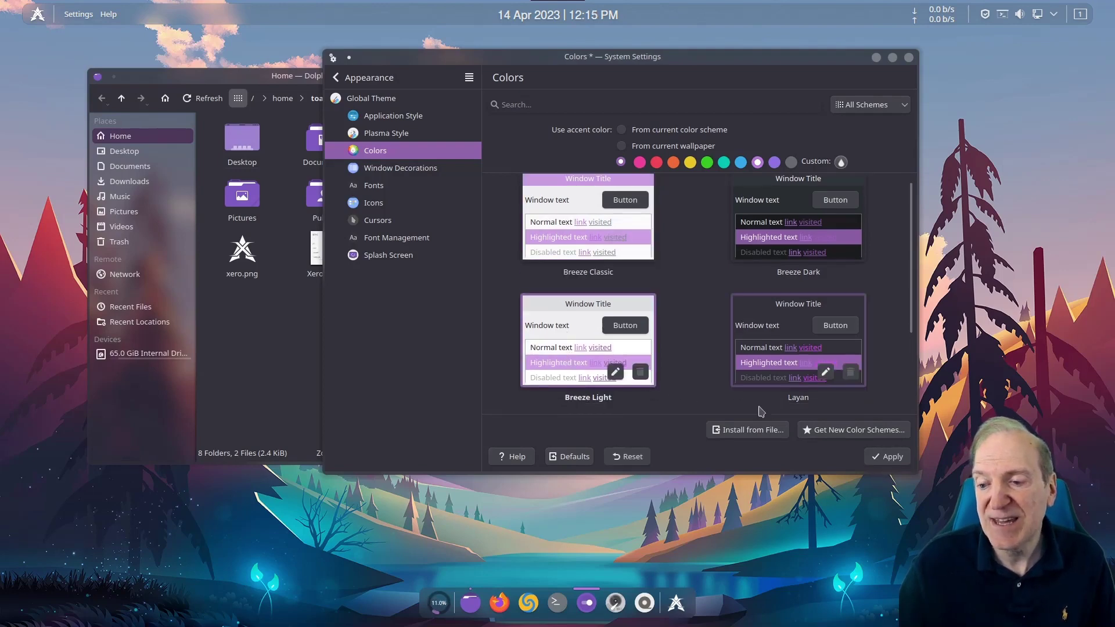
{"action": "left_click", "coordinate": [887, 456]}
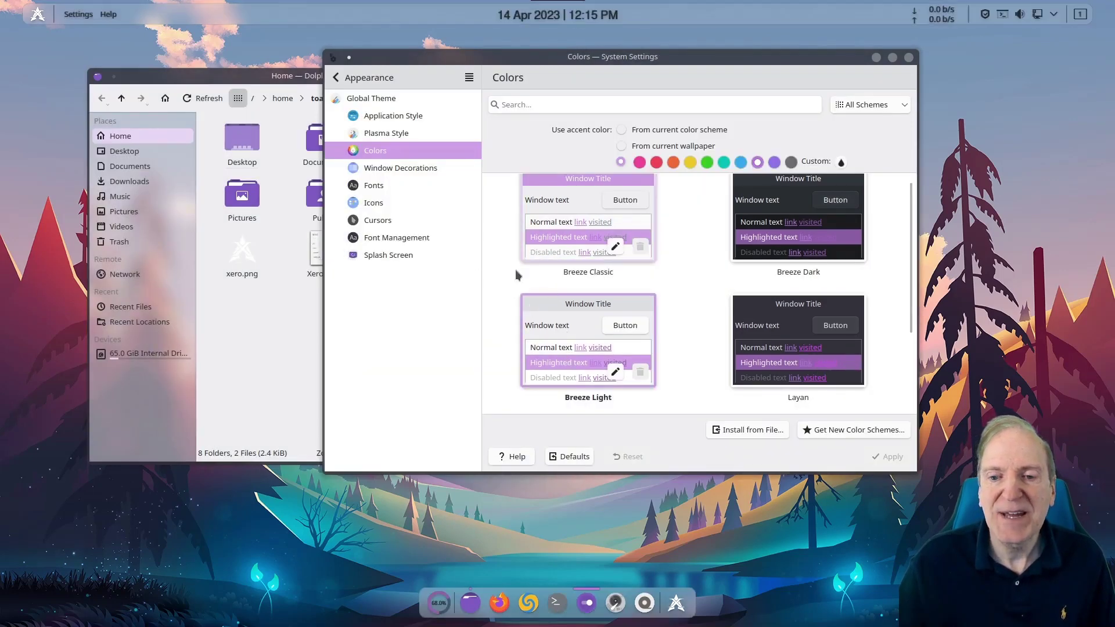
{"action": "left_click", "coordinate": [38, 16]}
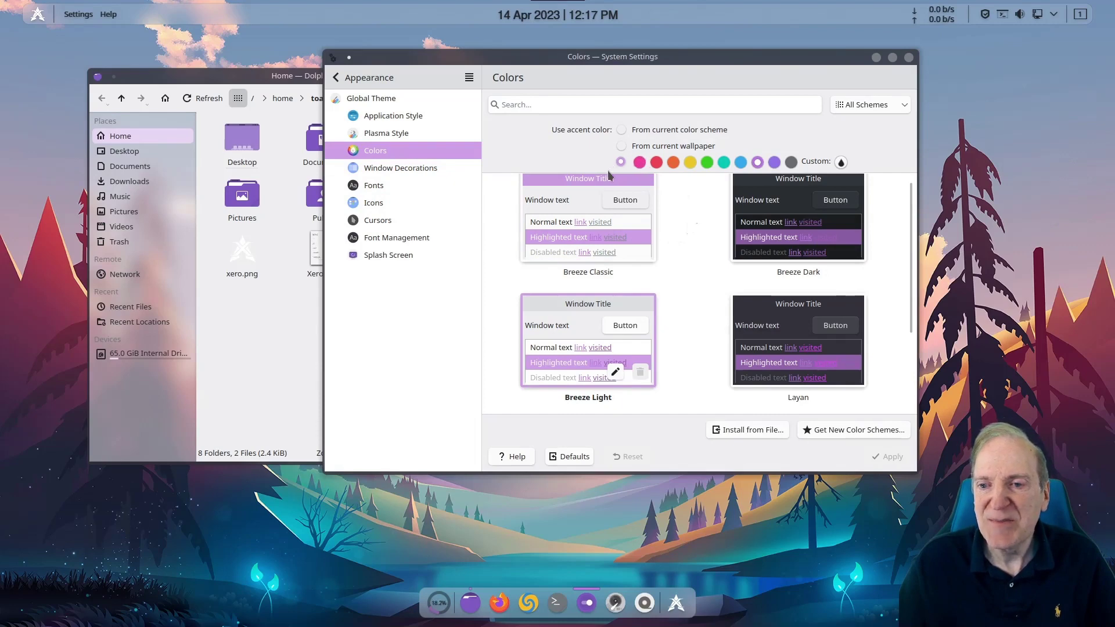
- Preview accent colors from the current wallpaper, the color scheme and several preset swatches, and look at the custom accent color picker
{"action": "left_click", "coordinate": [621, 147]}
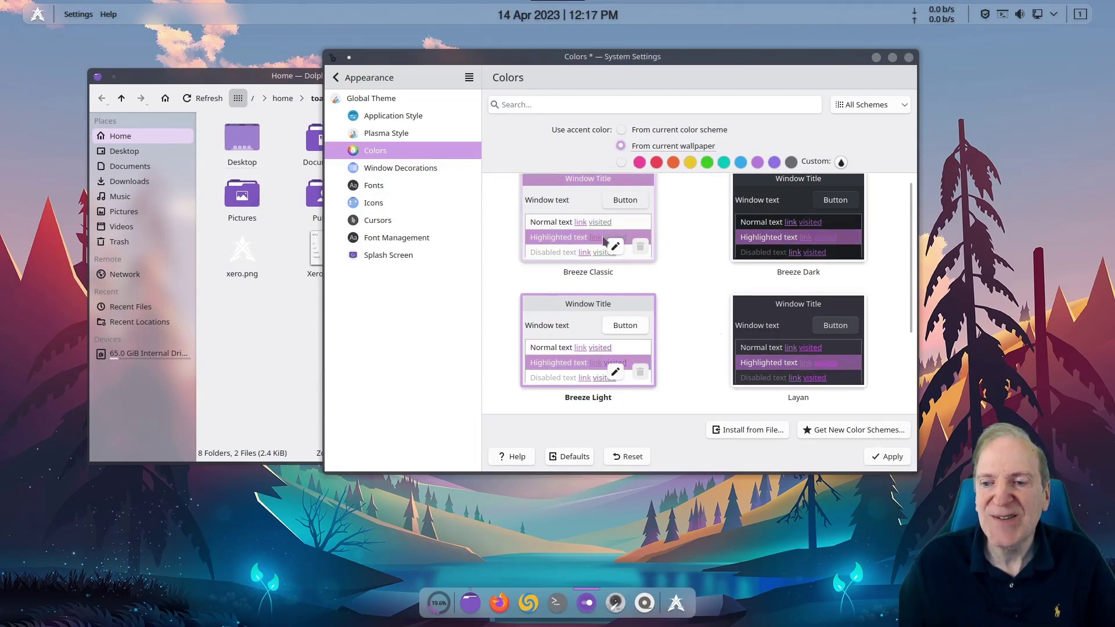
{"action": "left_click", "coordinate": [620, 130]}
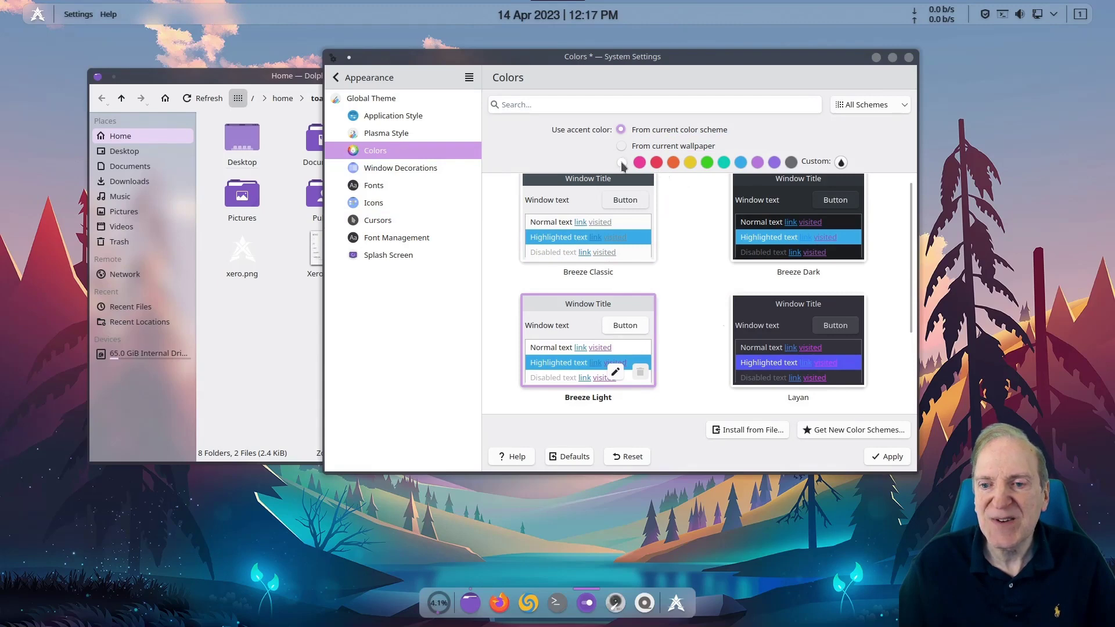
{"action": "left_click", "coordinate": [622, 163]}
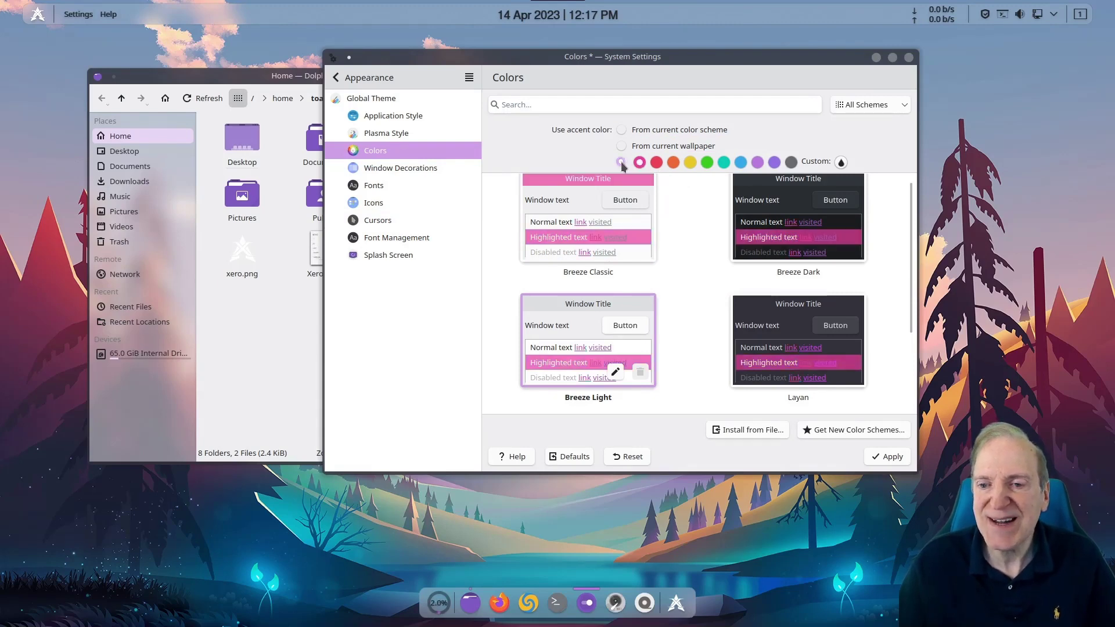
{"action": "left_click", "coordinate": [757, 162]}
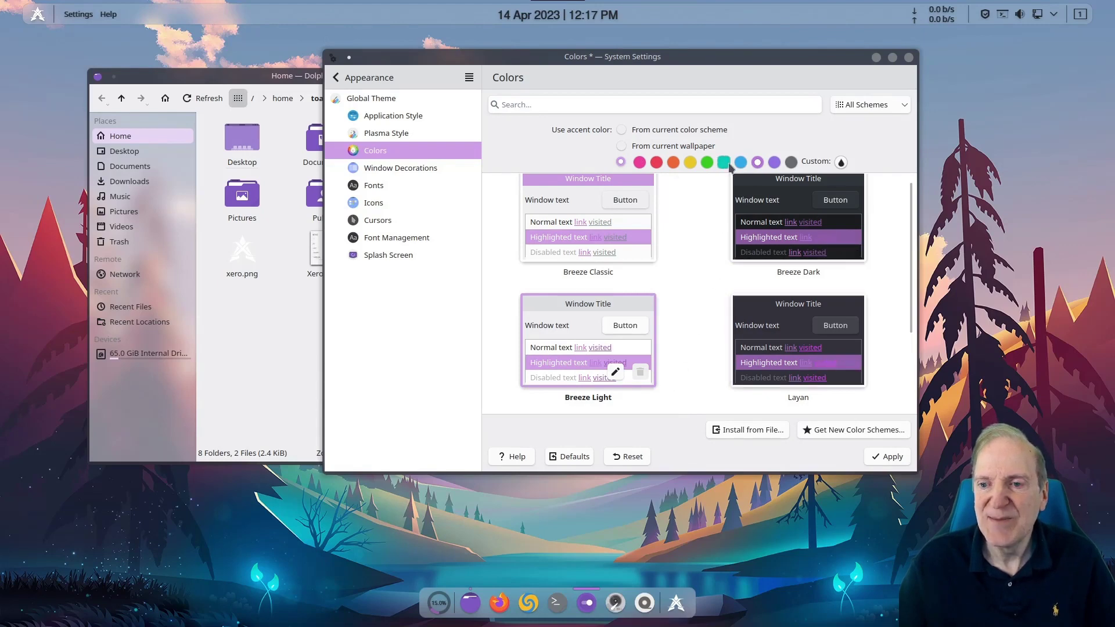
{"action": "left_click", "coordinate": [725, 163]}
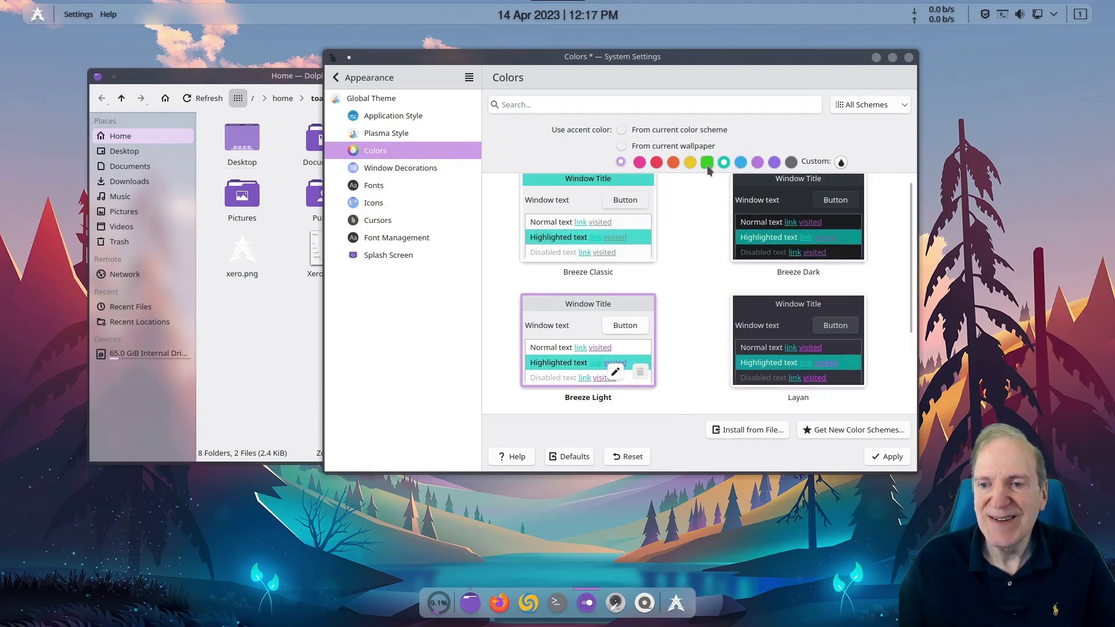
{"action": "left_click", "coordinate": [673, 162]}
{"action": "left_click", "coordinate": [656, 162]}
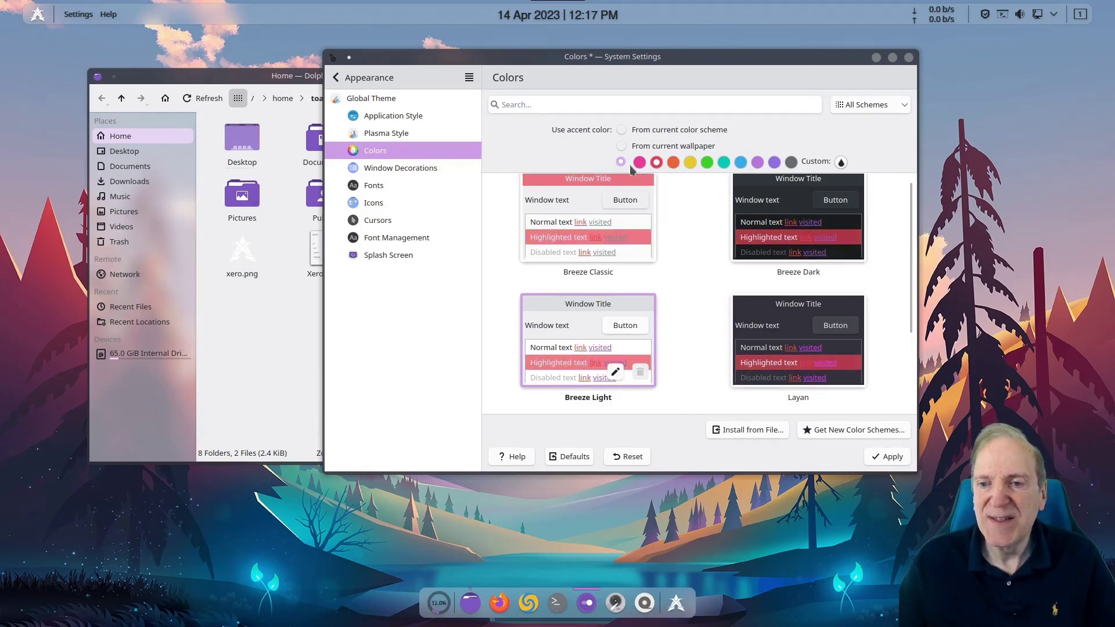
{"action": "left_click", "coordinate": [841, 163]}
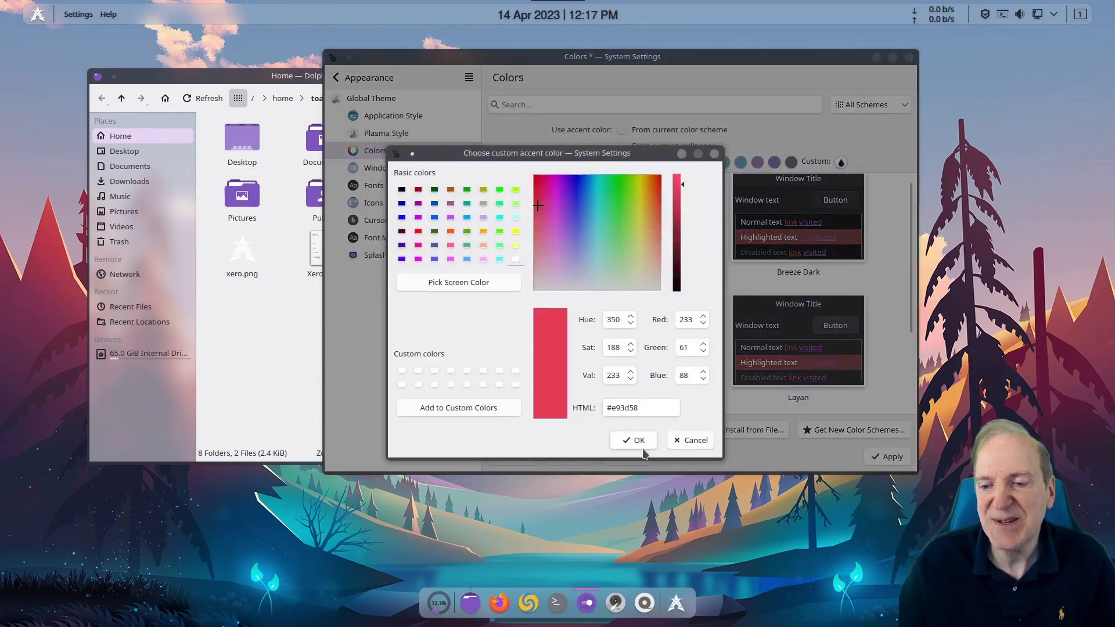
{"action": "left_click", "coordinate": [689, 441]}
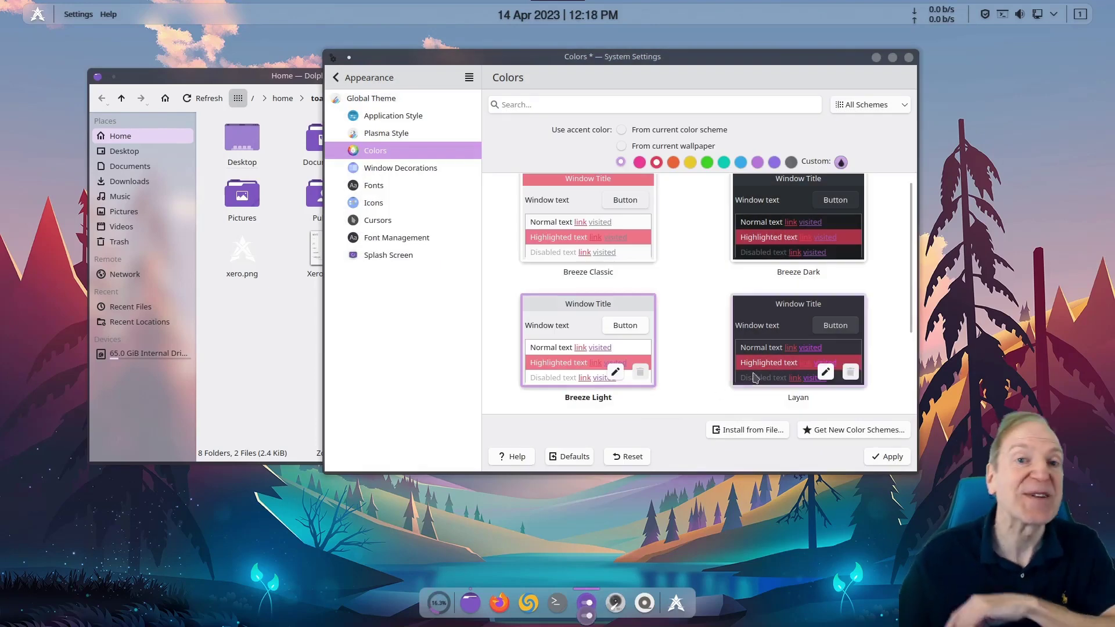
- Discard the accent color changes and look through the available Window Decorations themes
{"action": "left_click", "coordinate": [406, 167]}
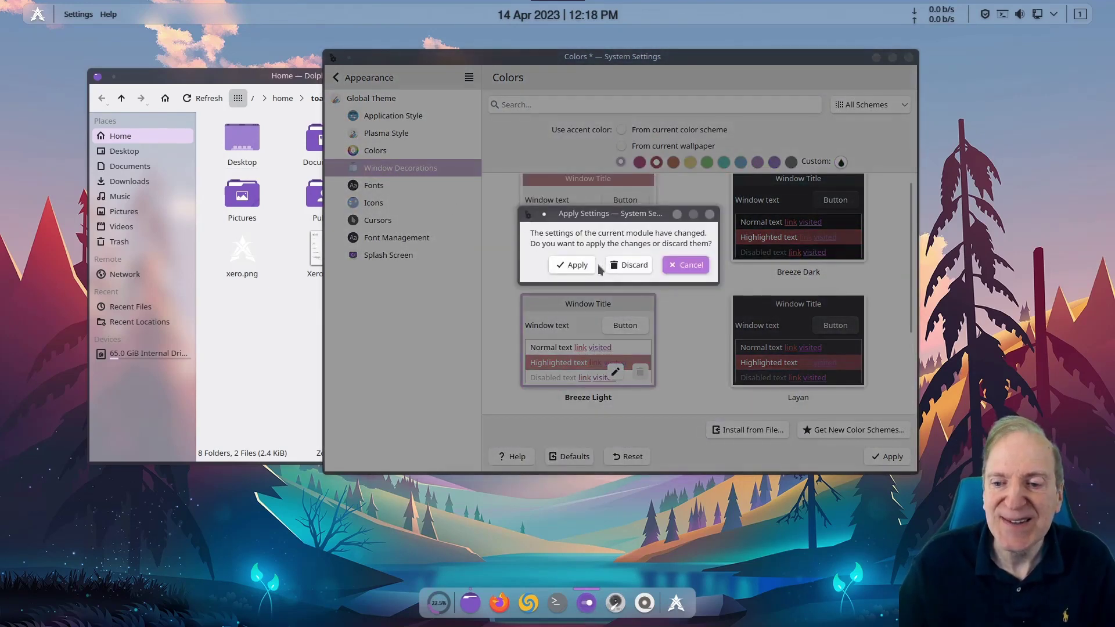
{"action": "left_click", "coordinate": [626, 266]}
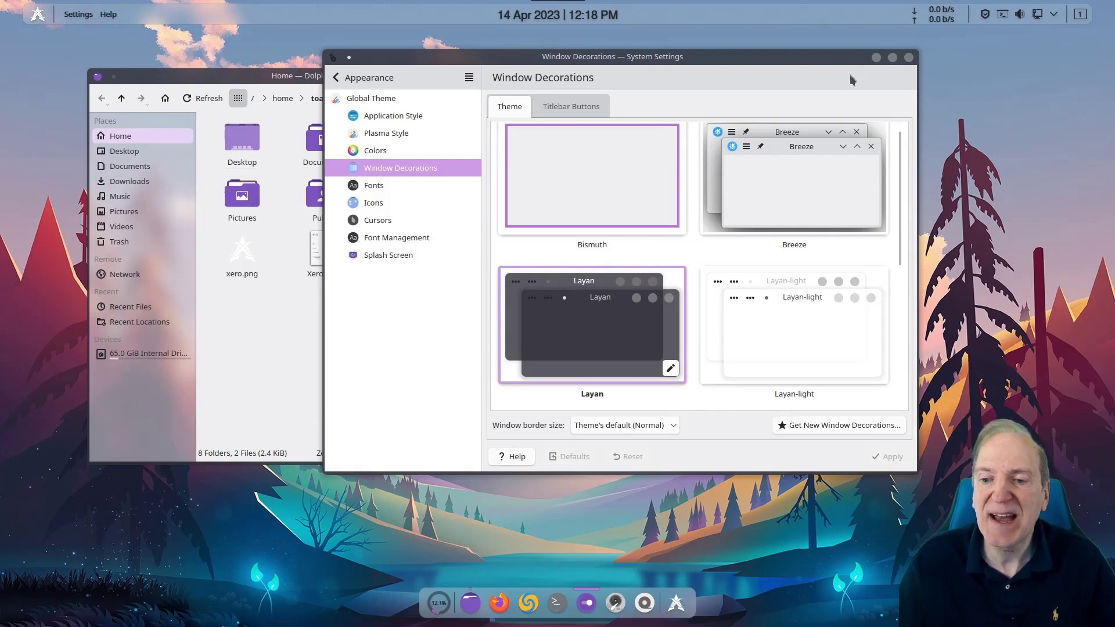
{"action": "scroll", "coordinate": [615, 321], "scroll_direction": "down", "scroll_amount": 5}
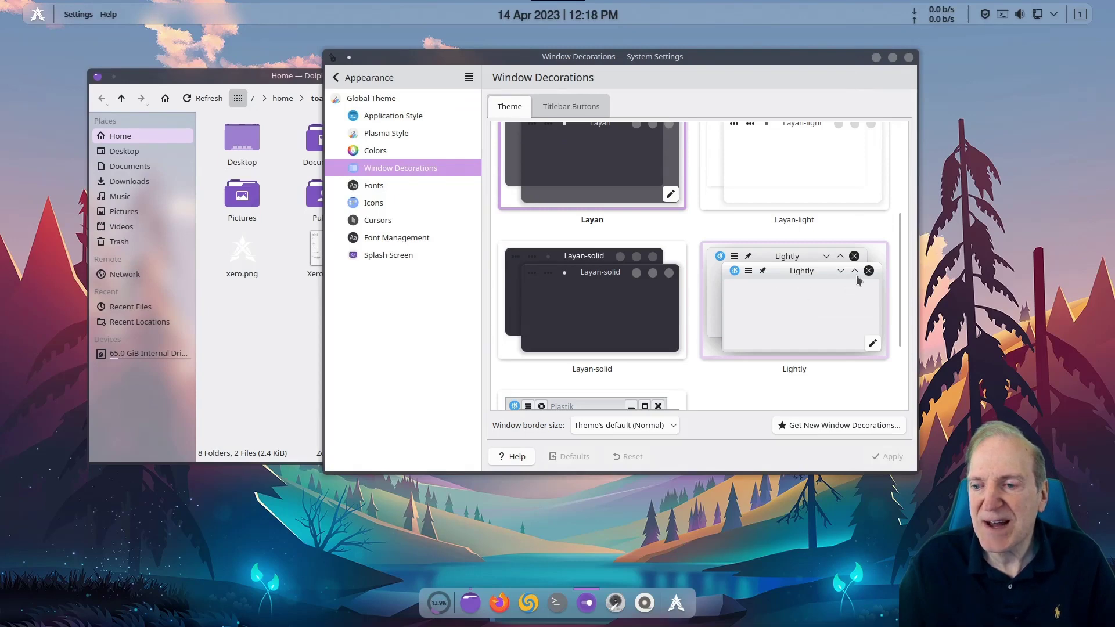
{"action": "scroll", "coordinate": [627, 293], "scroll_direction": "up", "scroll_amount": 5}
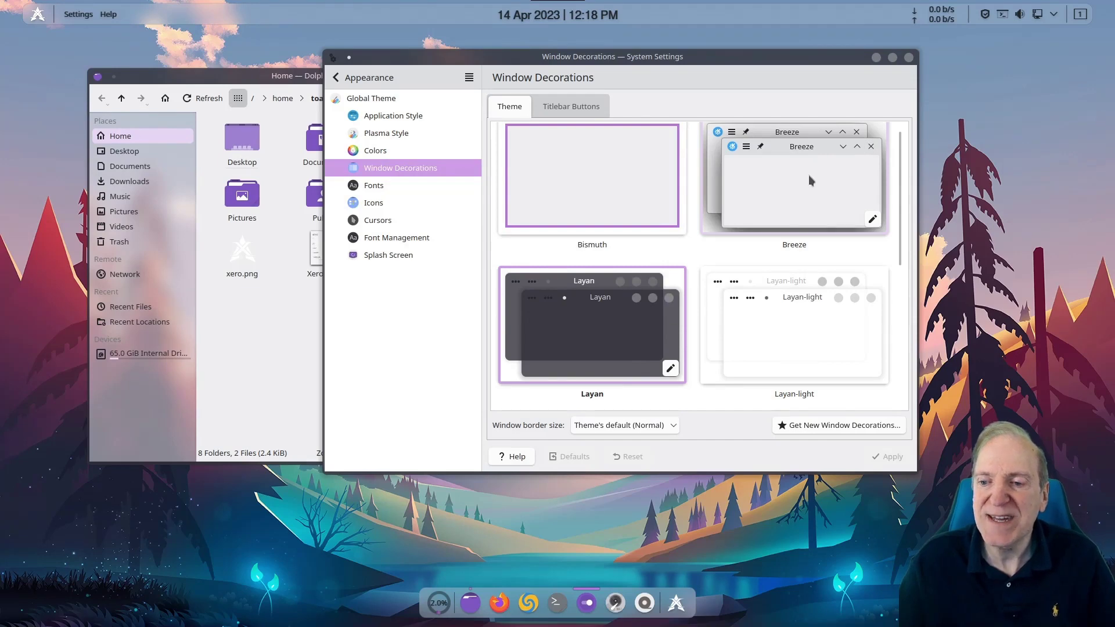
{"action": "scroll", "coordinate": [808, 176], "scroll_direction": "down", "scroll_amount": 4}
{"action": "scroll", "coordinate": [697, 192], "scroll_direction": "up", "scroll_amount": 3}
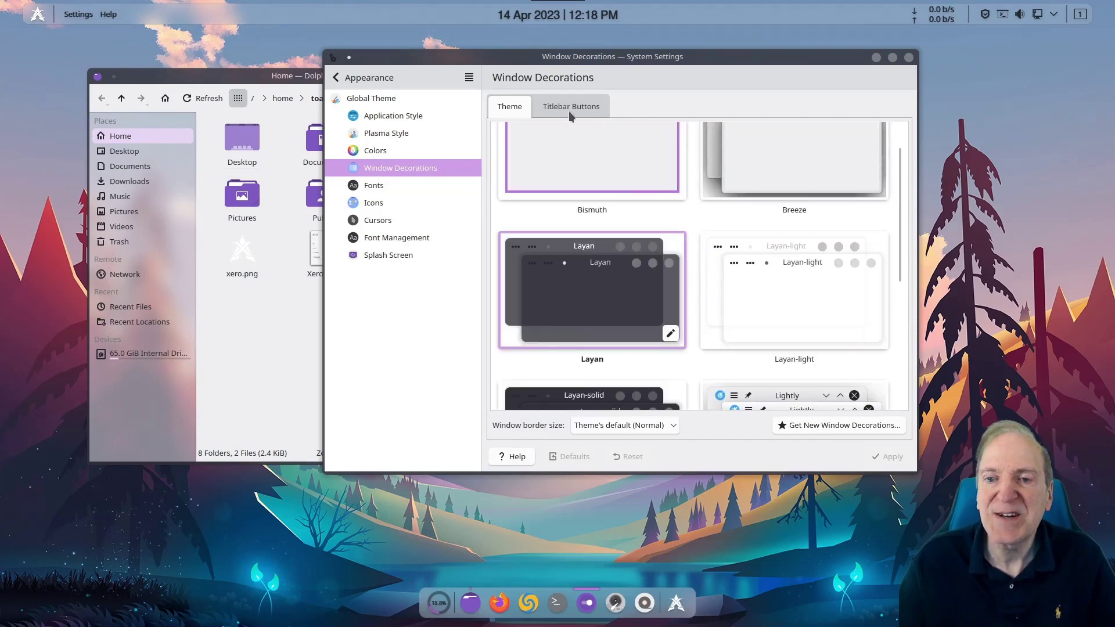
- Try moving the Minimize button between Maximize and Close in the titlebar button layout, and return to the decoration themes
{"action": "left_click", "coordinate": [569, 110]}
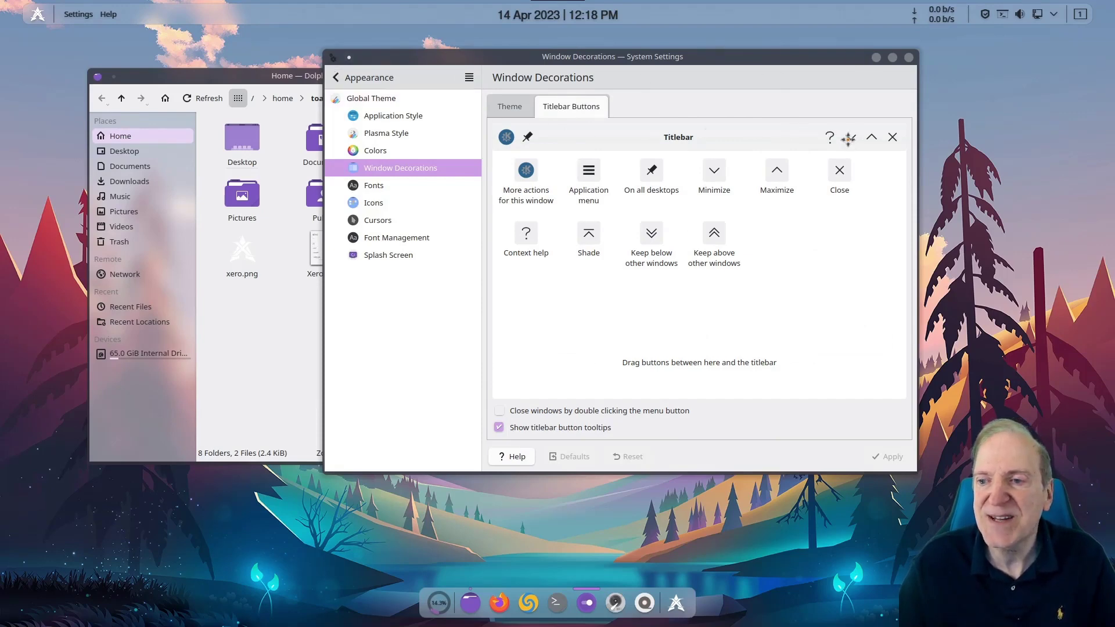
{"action": "left_click_drag", "start_coordinate": [849, 138], "coordinate": [627, 144]}
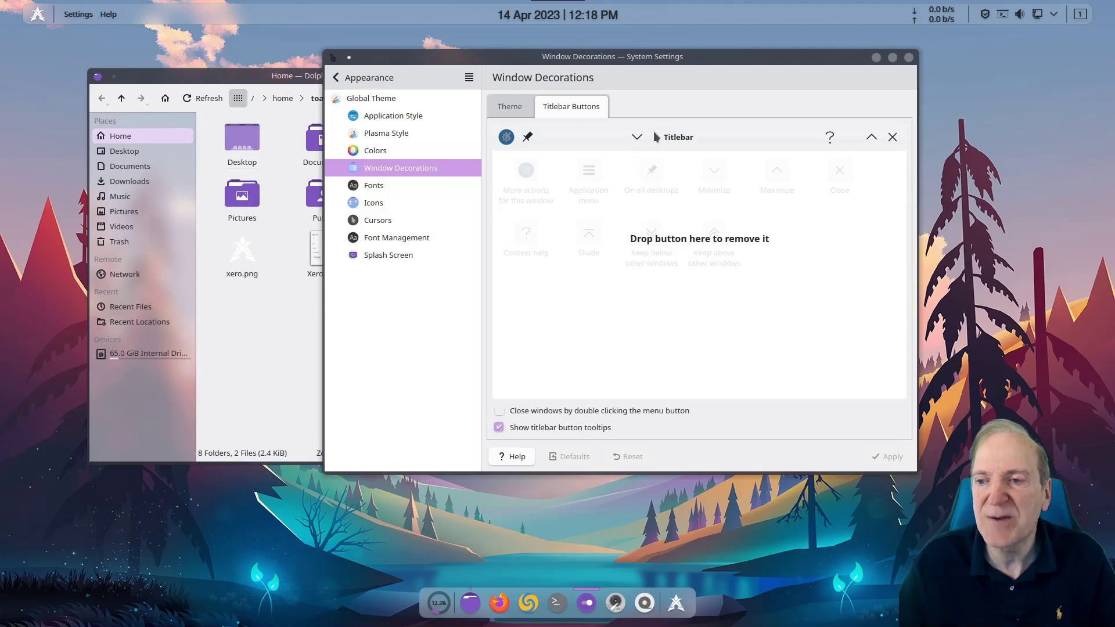
{"action": "left_click_drag", "start_coordinate": [783, 133], "coordinate": [871, 138]}
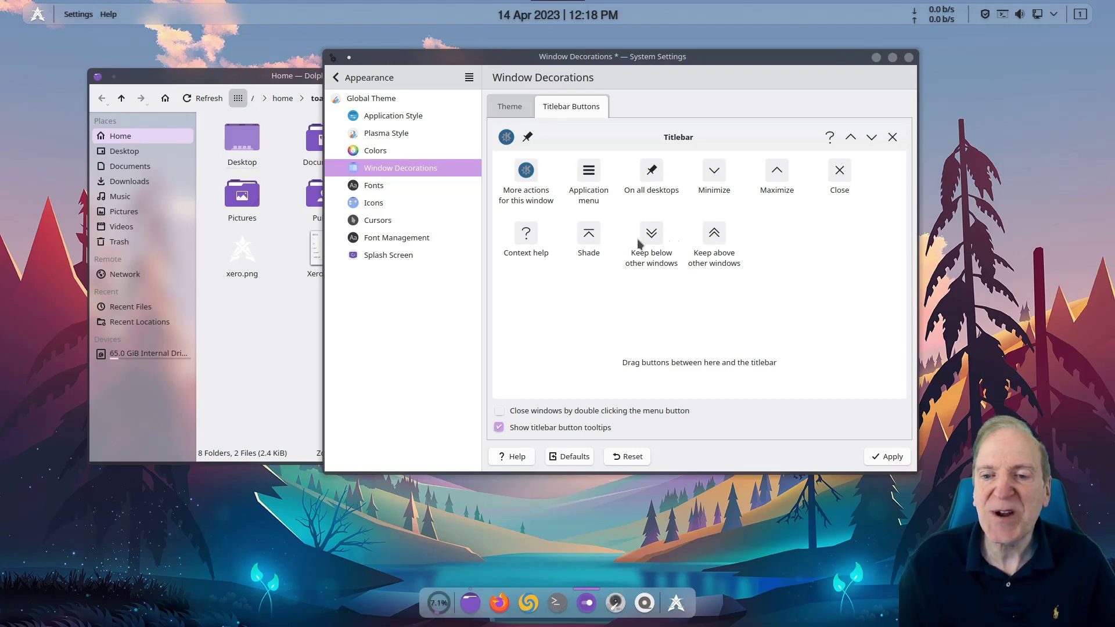
{"action": "left_click", "coordinate": [504, 107]}
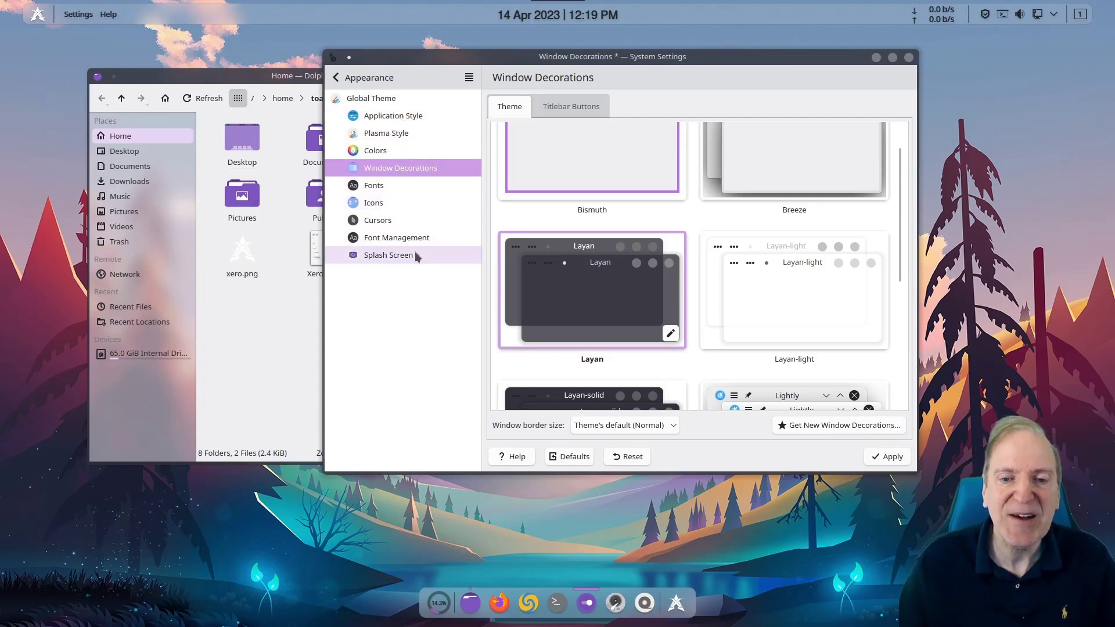
- Discard the titlebar button change, open the Icons settings, and browse the downloadable icon themes sorted by rating
{"action": "left_click", "coordinate": [379, 207]}
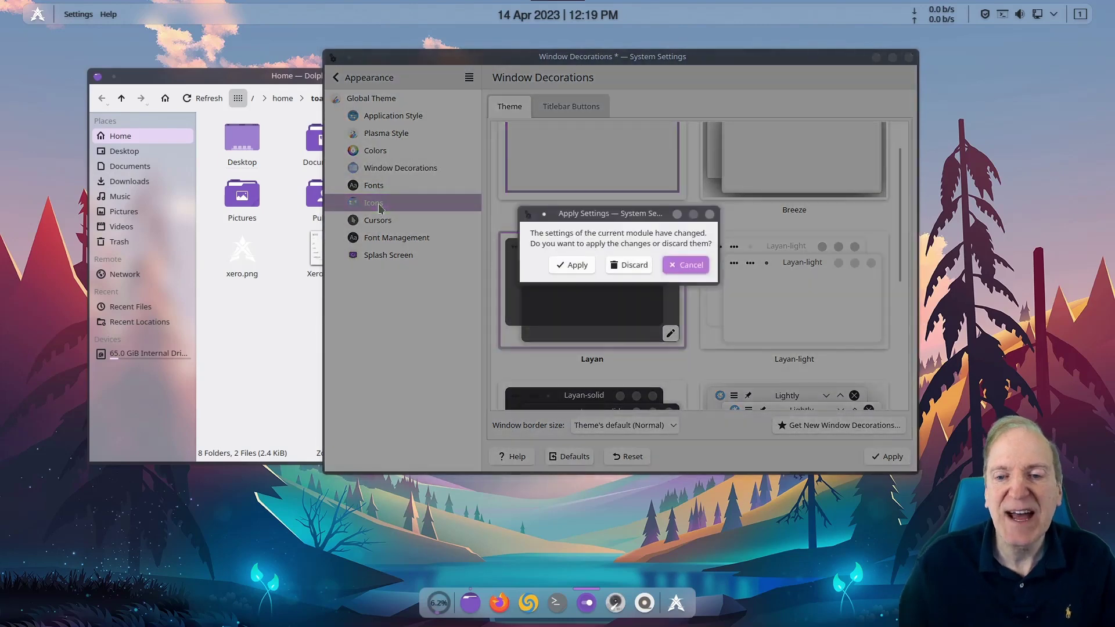
{"action": "left_click", "coordinate": [628, 259]}
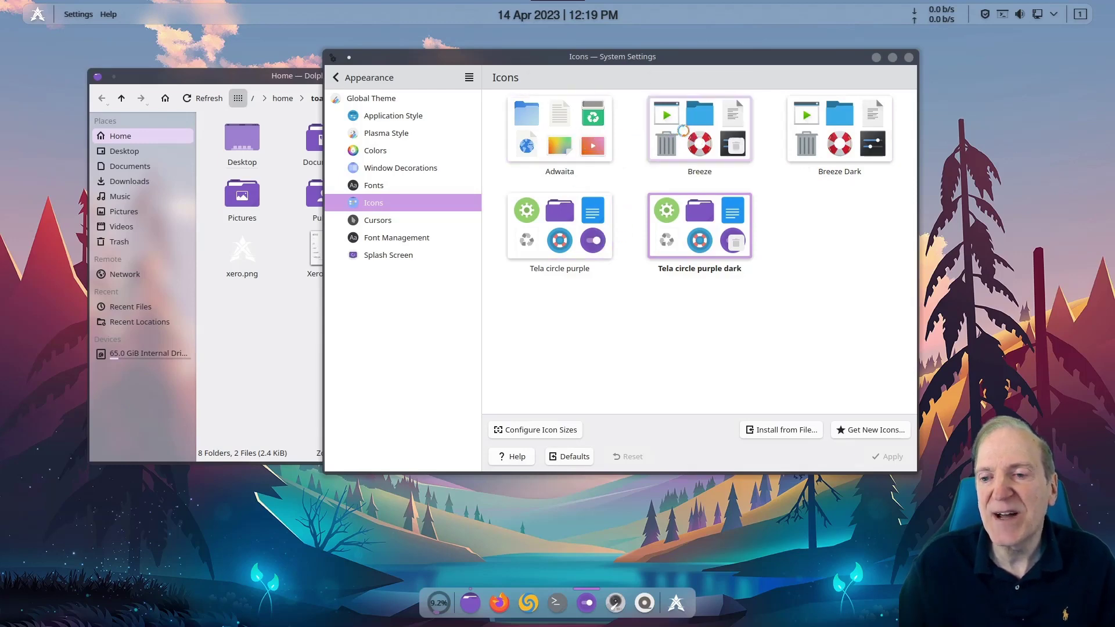
{"action": "left_click", "coordinate": [878, 419]}
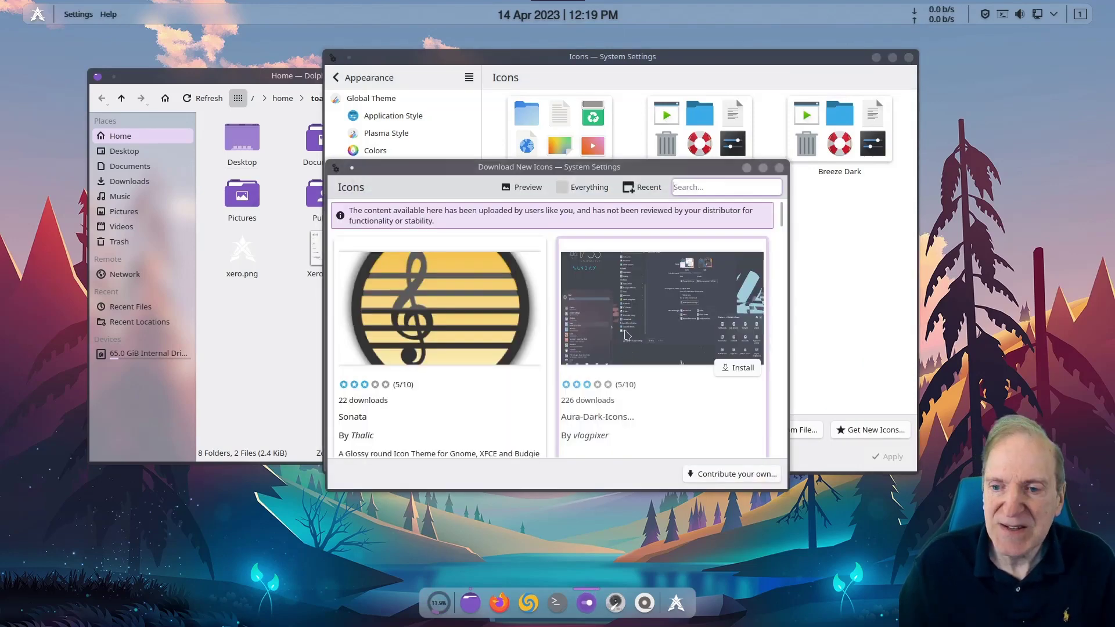
{"action": "left_click", "coordinate": [645, 186]}
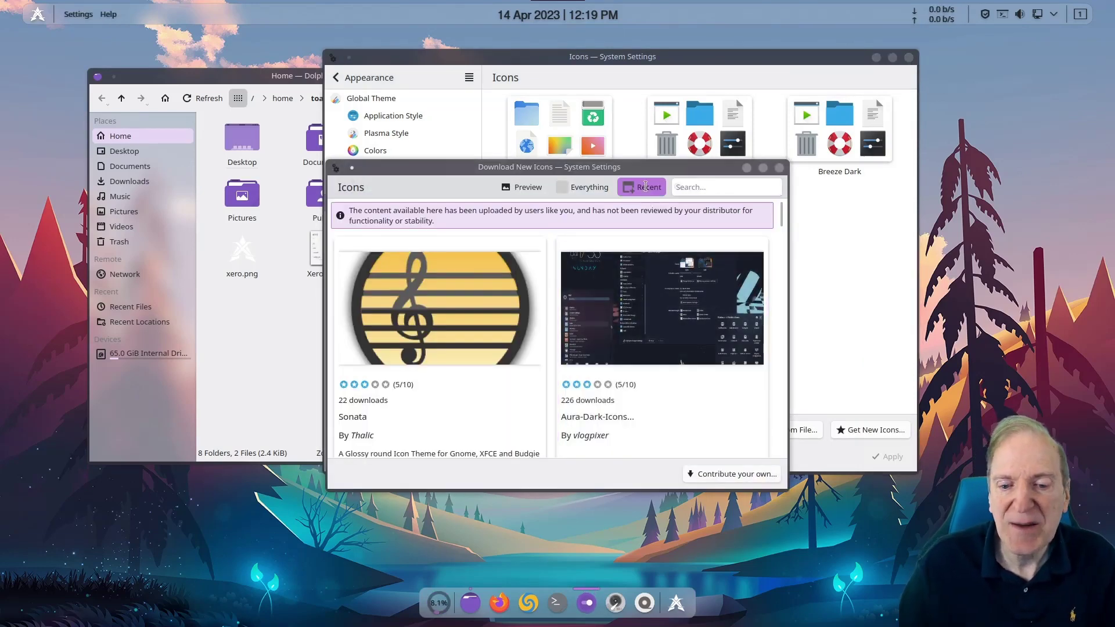
{"action": "left_click", "coordinate": [626, 244]}
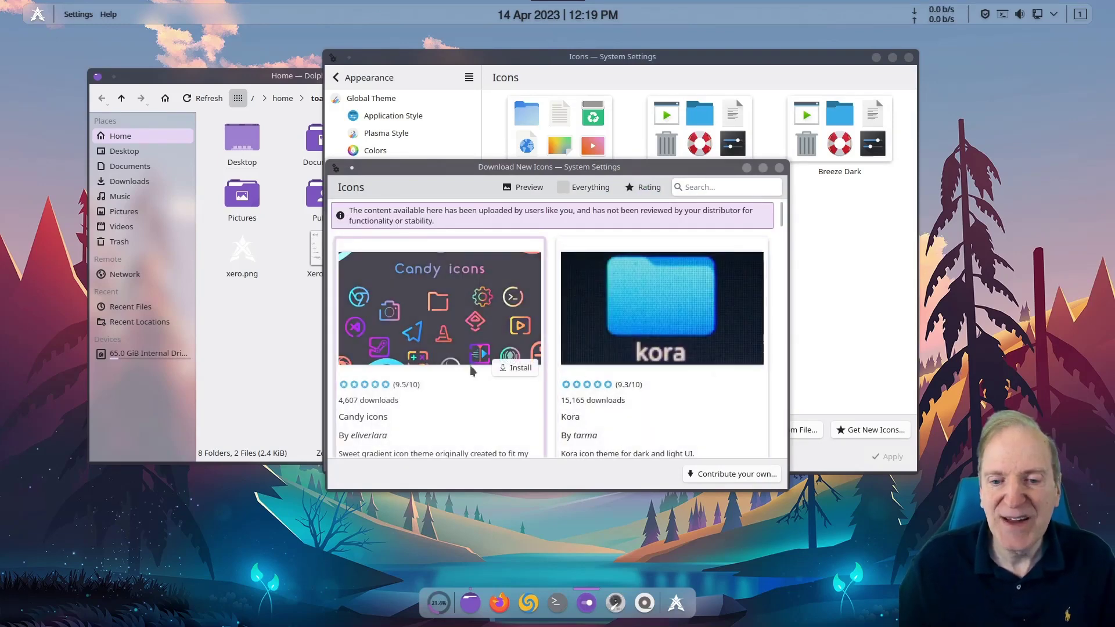
{"action": "scroll", "coordinate": [486, 325], "scroll_direction": "down", "scroll_amount": 5}
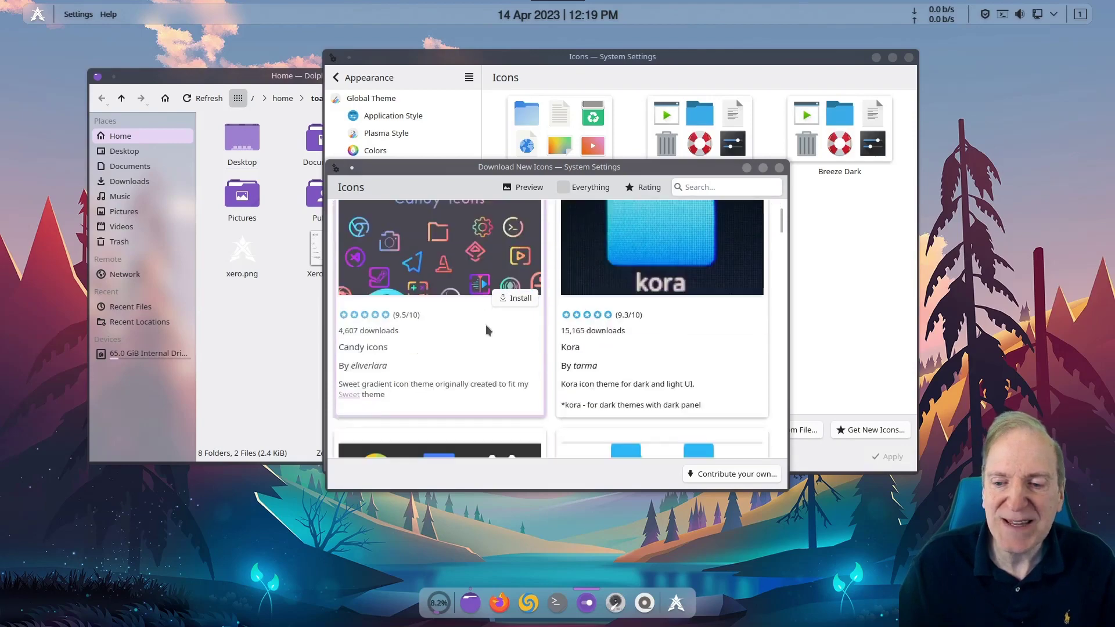
{"action": "scroll", "coordinate": [492, 325], "scroll_direction": "down", "scroll_amount": 10}
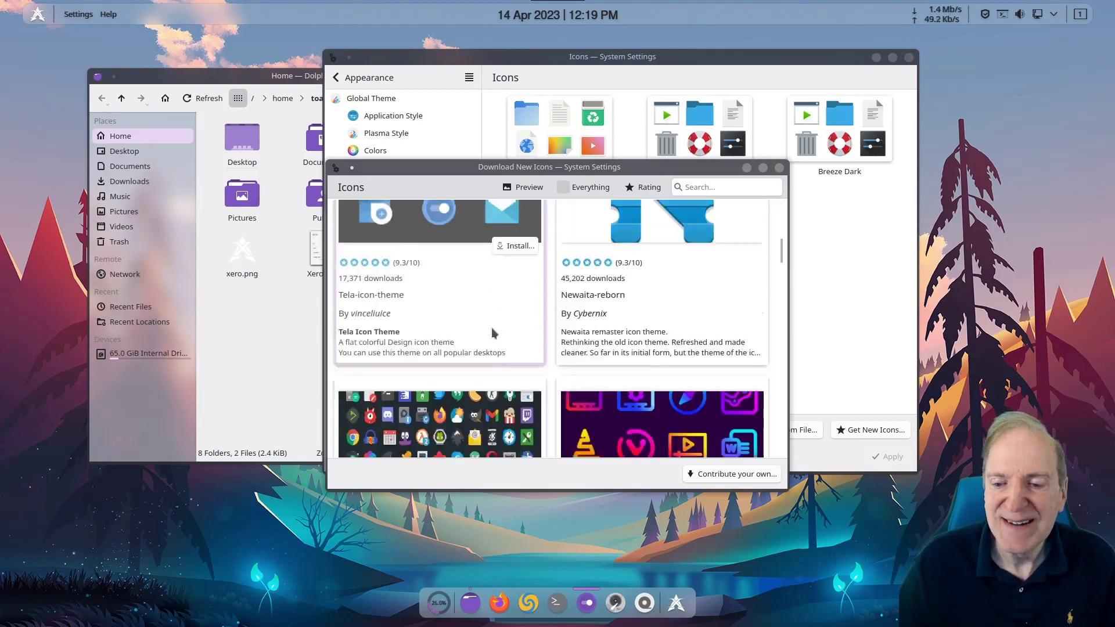
- Find the BeautyLine icon theme among the downloadable themes and install its BeautyFolders.tar.gz option
{"action": "scroll", "coordinate": [500, 335], "scroll_direction": "down", "scroll_amount": 7}
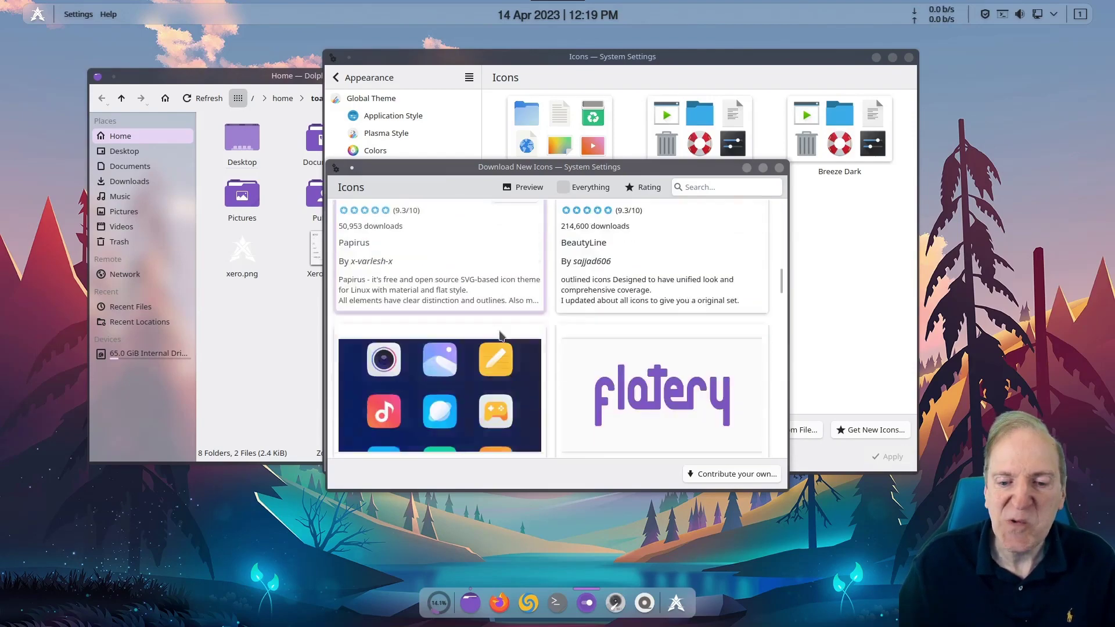
{"action": "scroll", "coordinate": [571, 315], "scroll_direction": "up", "scroll_amount": 5}
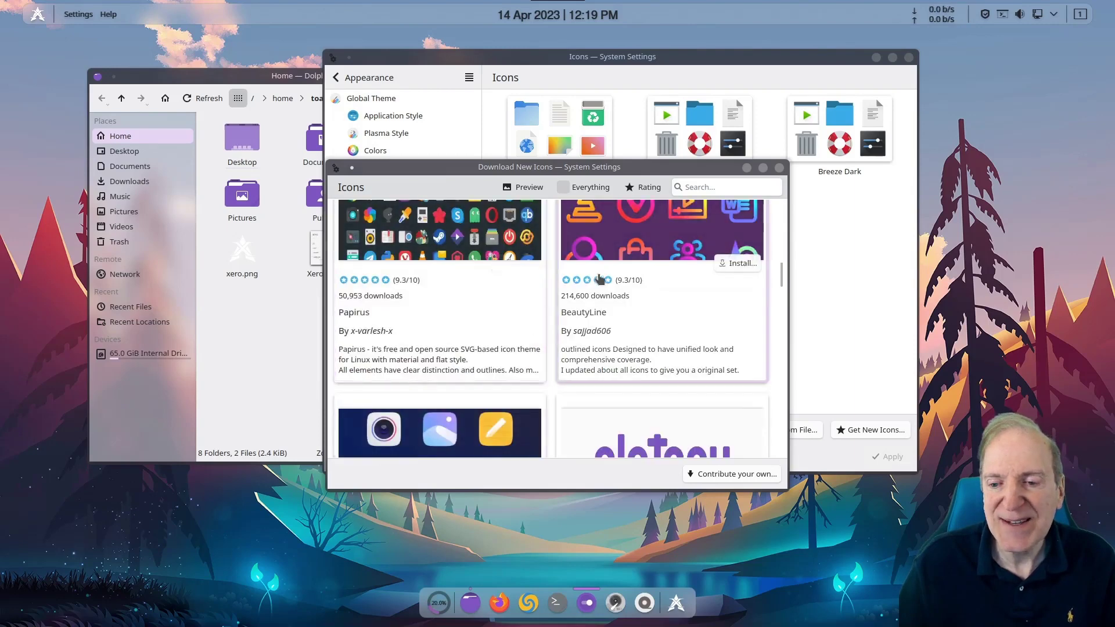
{"action": "scroll", "coordinate": [680, 296], "scroll_direction": "up", "scroll_amount": 1}
{"action": "left_click", "coordinate": [739, 296]}
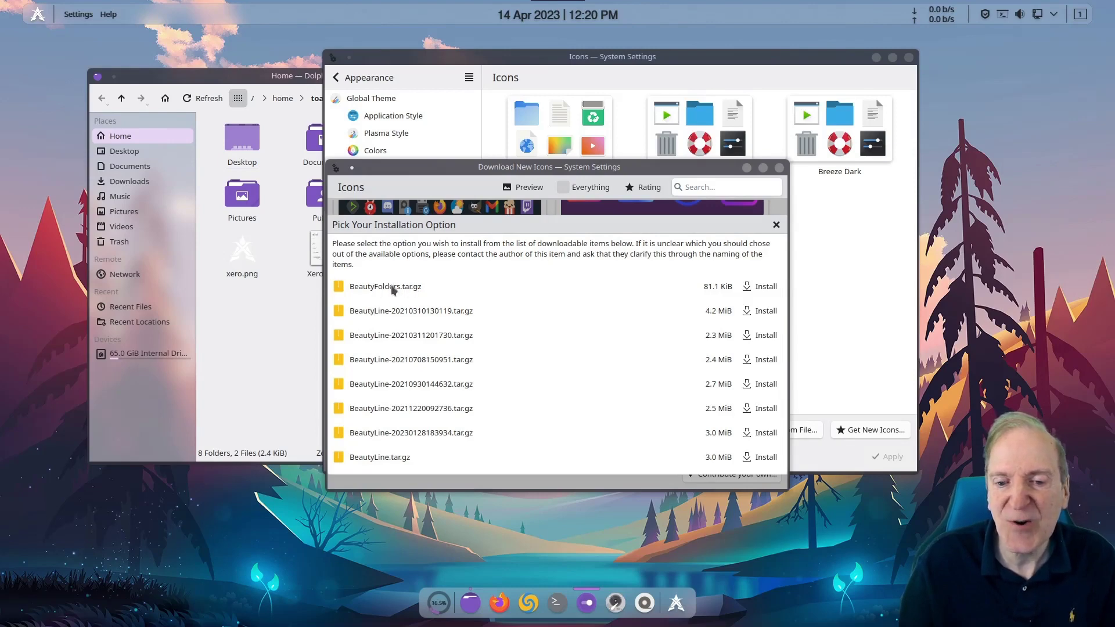
{"action": "left_click", "coordinate": [763, 287]}
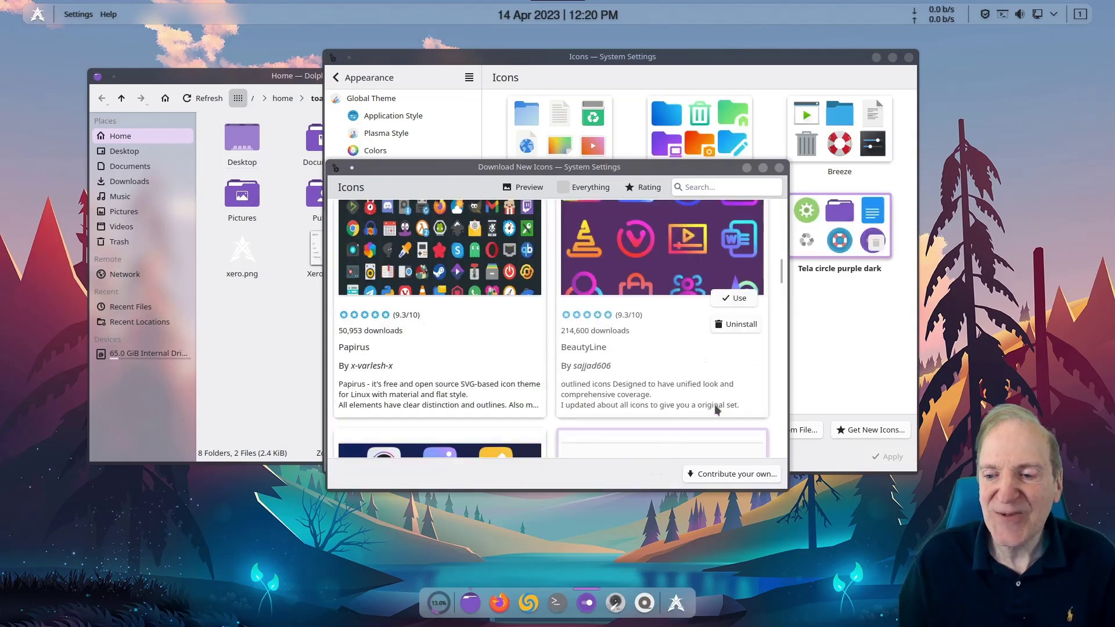
- Use the installed BeautyFolders icon theme, close the icon download window and look at the home folder icons in Dolphin
{"action": "left_click", "coordinate": [739, 297]}
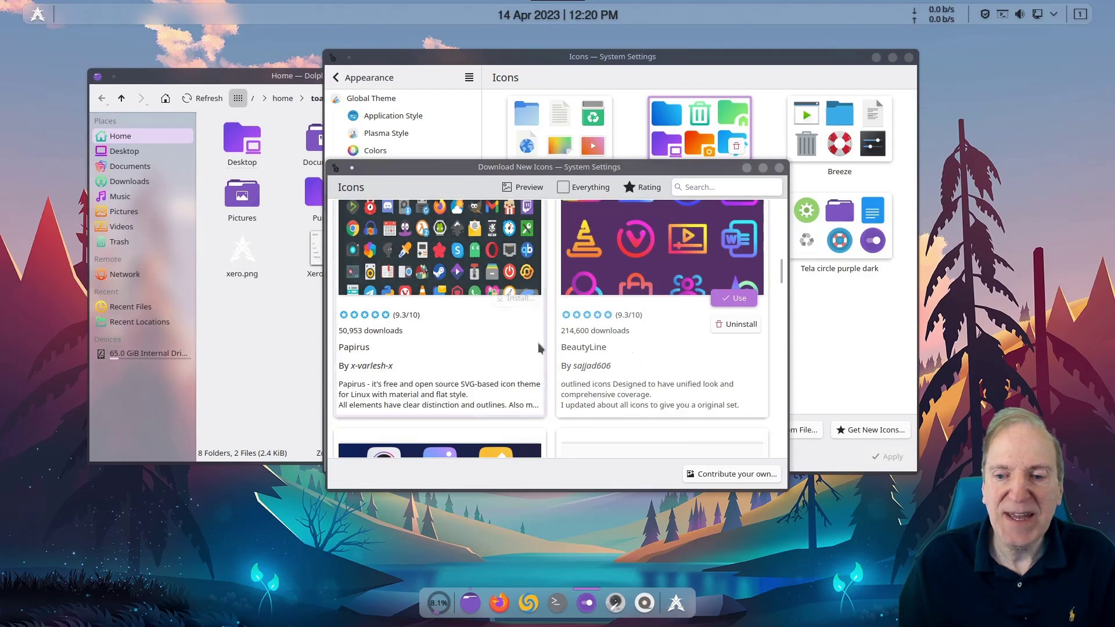
{"action": "key", "text": "Escape"}
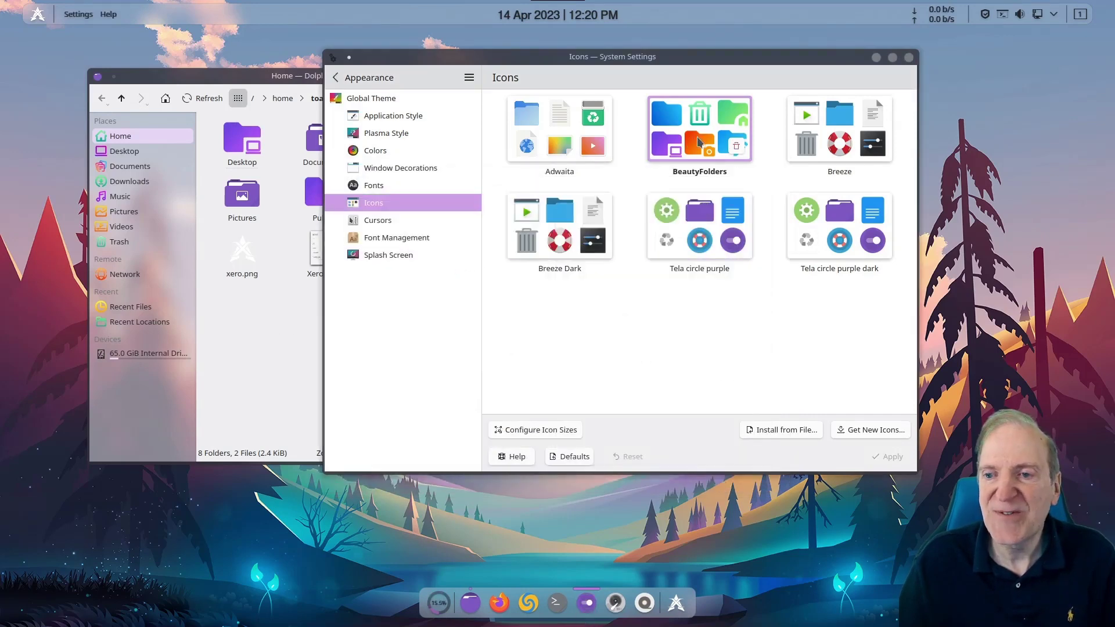
{"action": "left_click", "coordinate": [249, 348]}
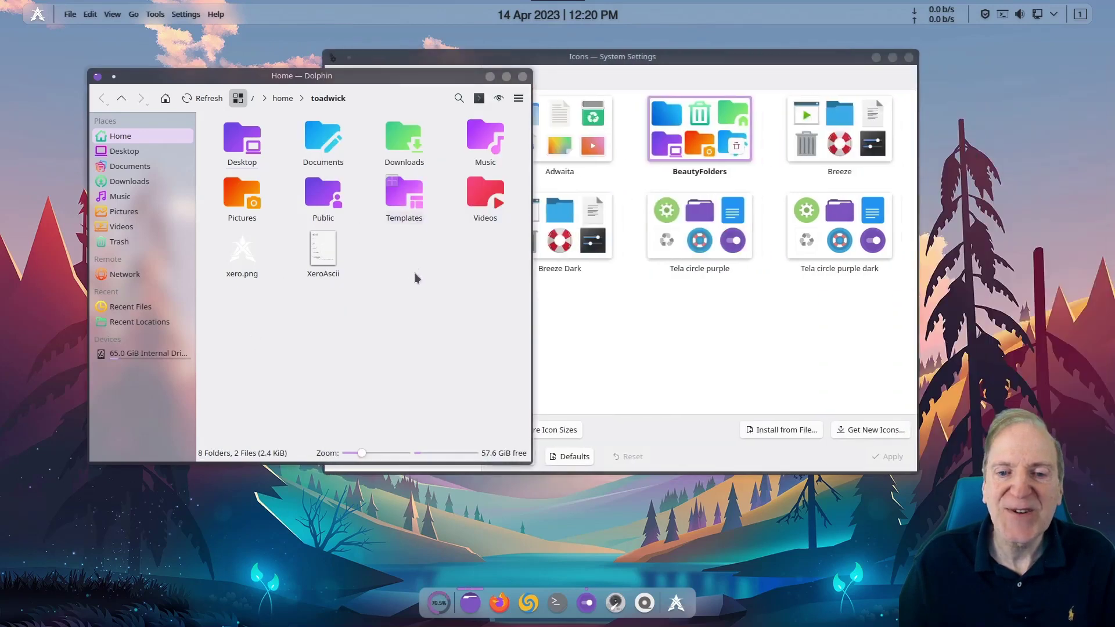
{"action": "mouse_move", "coordinate": [328, 168]}
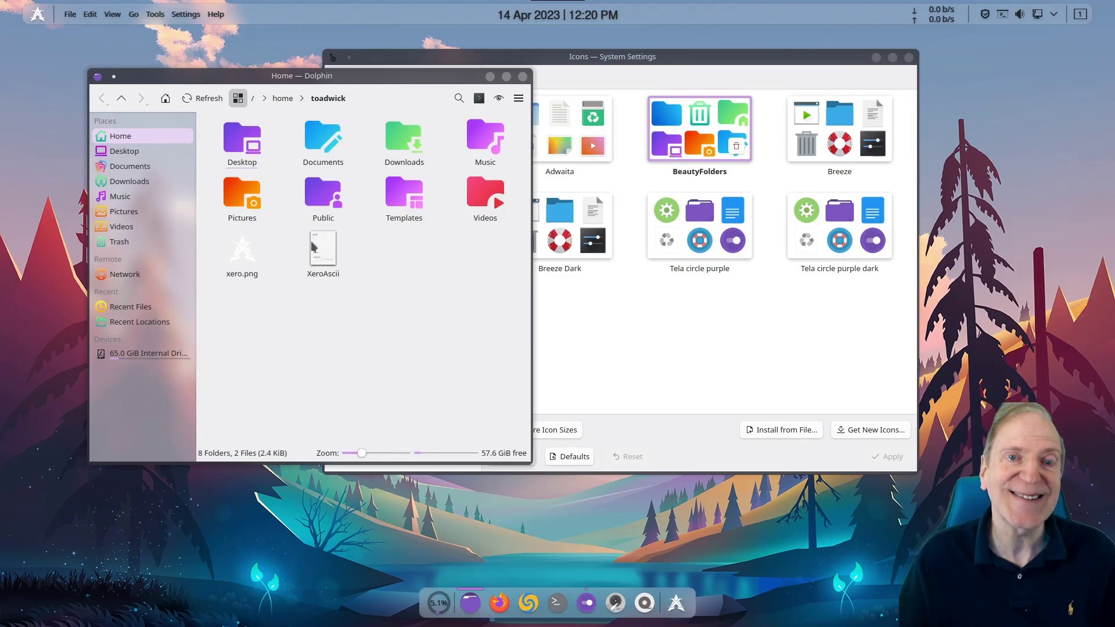
- Look through the application launcher categories, including Internet, Office and Utilities, to examine their icons
{"action": "left_click", "coordinate": [36, 14]}
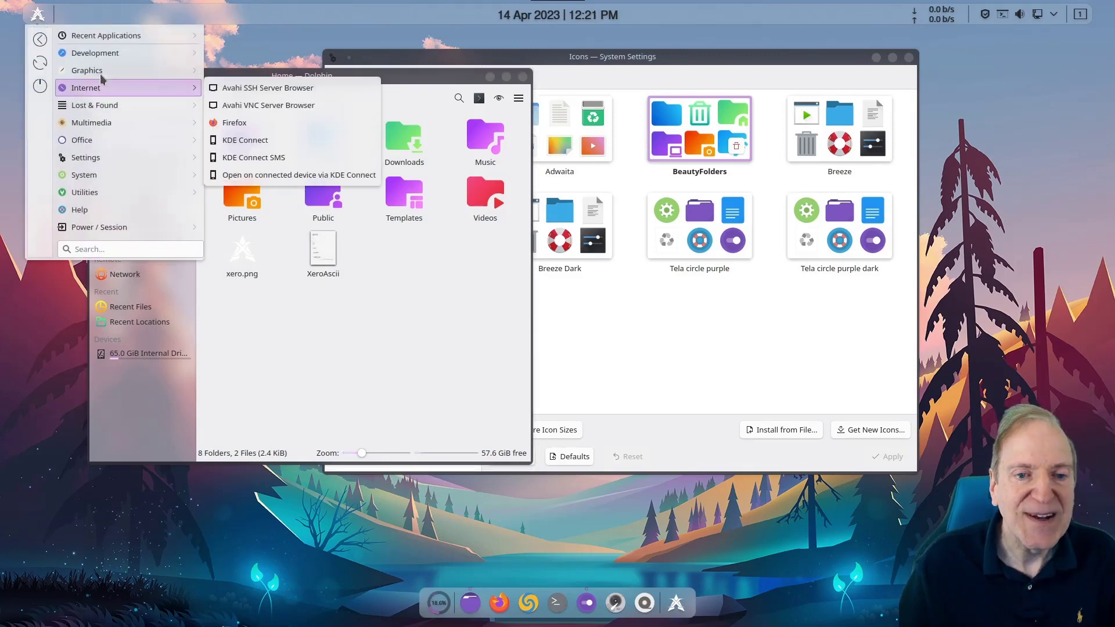
{"action": "mouse_move", "coordinate": [101, 58]}
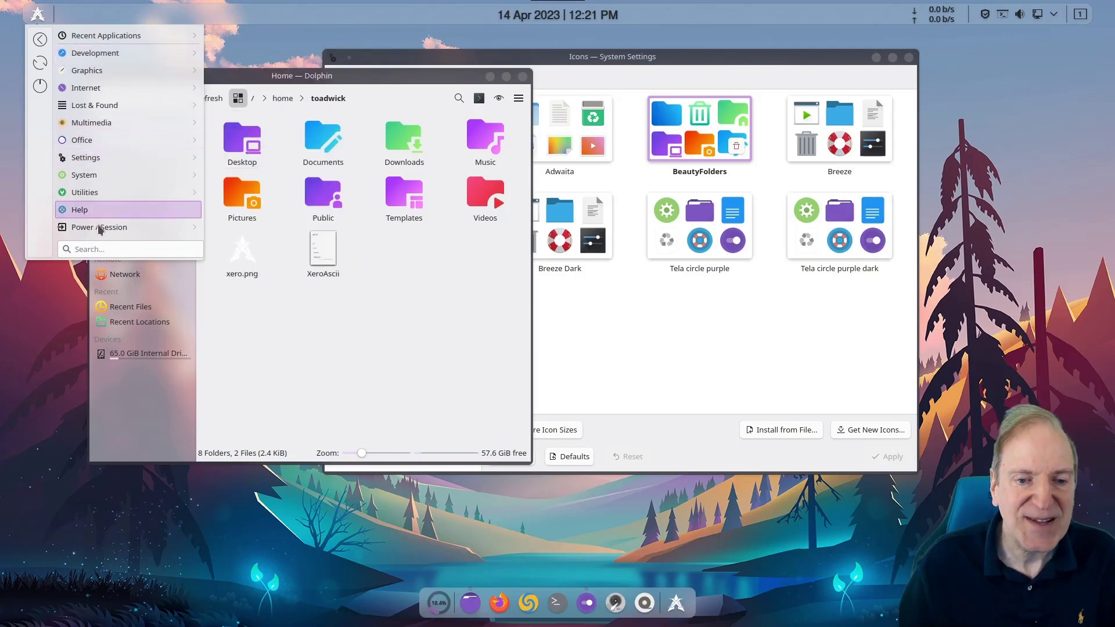
{"action": "left_click", "coordinate": [430, 300]}
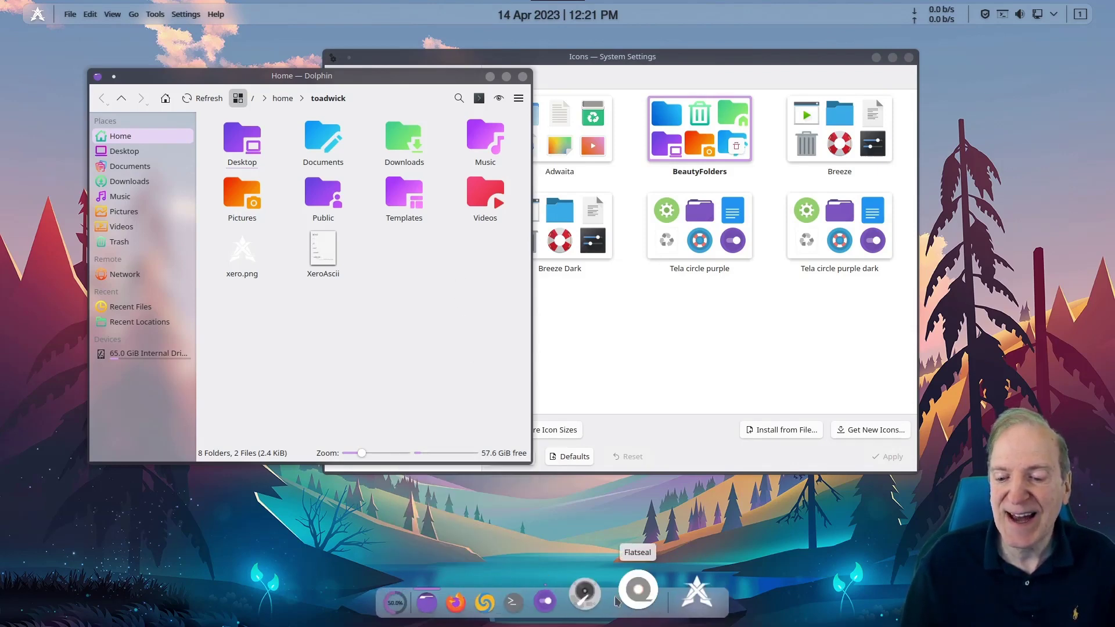
{"action": "left_click", "coordinate": [37, 14]}
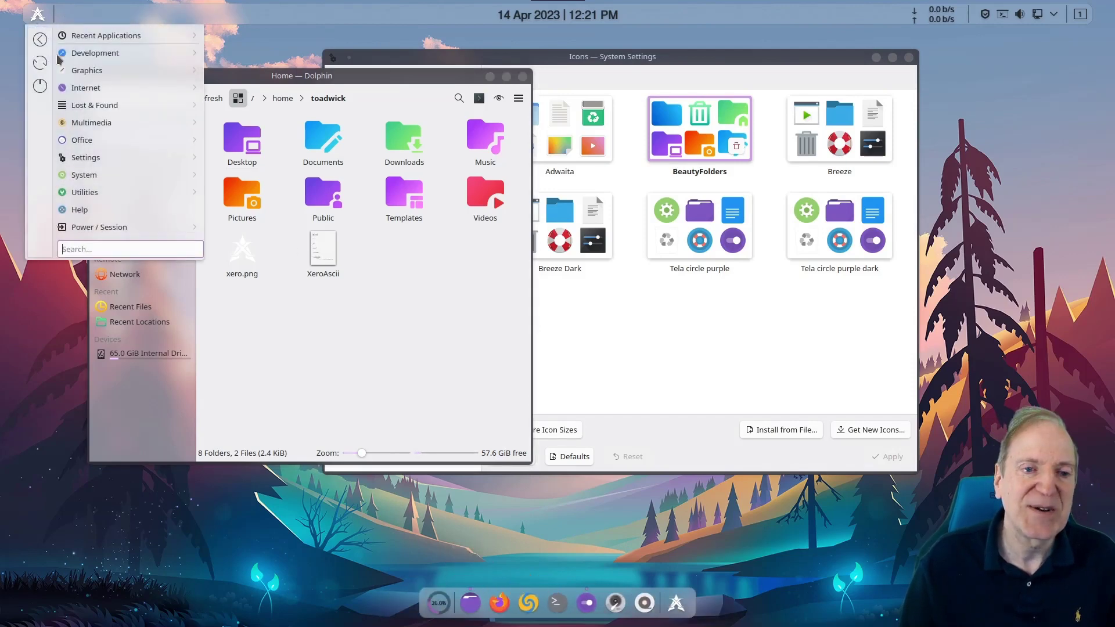
{"action": "mouse_move", "coordinate": [91, 123]}
{"action": "mouse_move", "coordinate": [113, 144]}
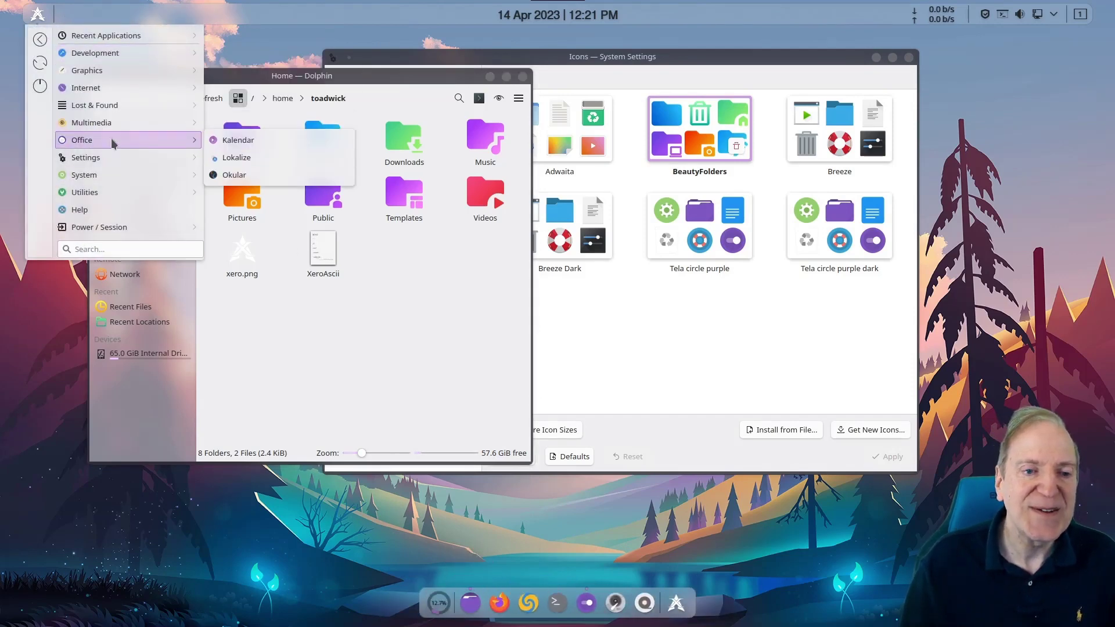
{"action": "mouse_move", "coordinate": [113, 181]}
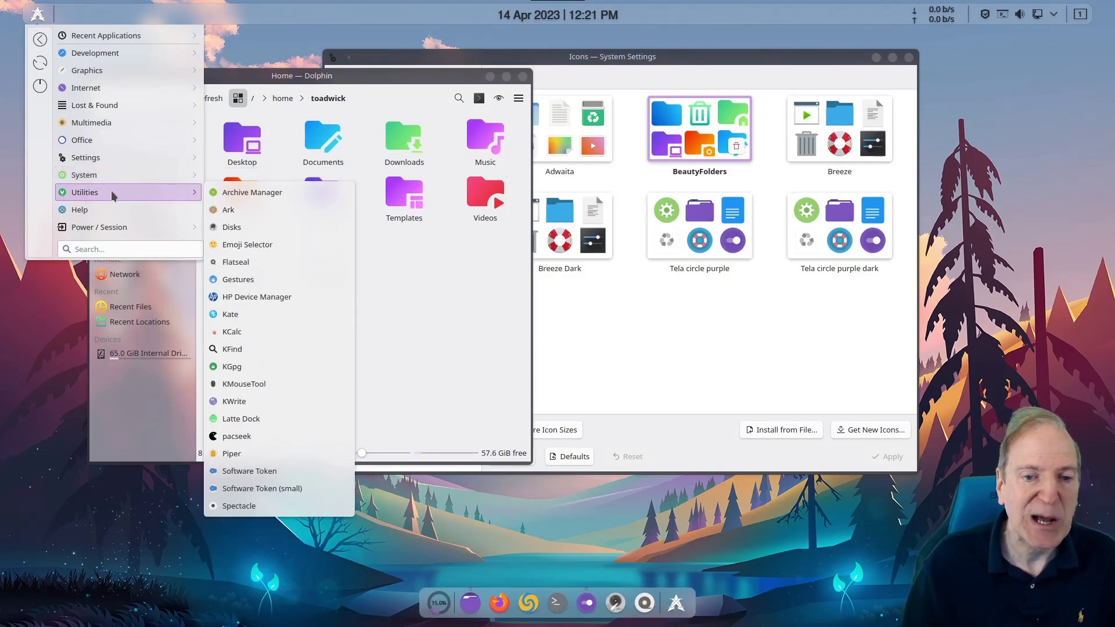
{"action": "mouse_move", "coordinate": [112, 86]}
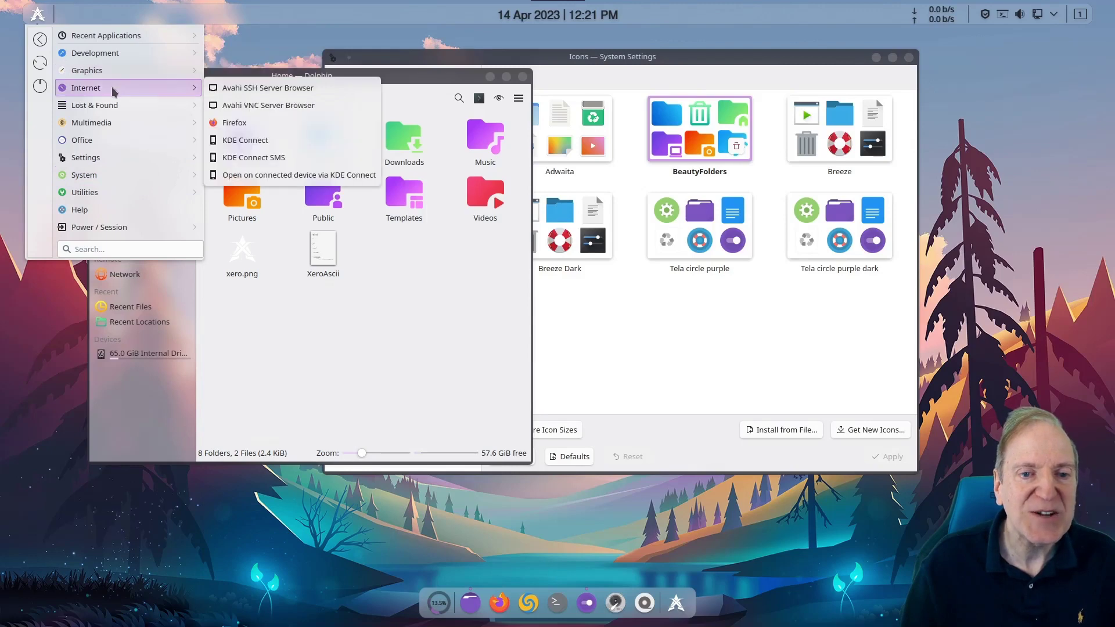
- Apply the Layan global theme in System Settings and look at the home folder in Dolphin
{"action": "left_click", "coordinate": [566, 299]}
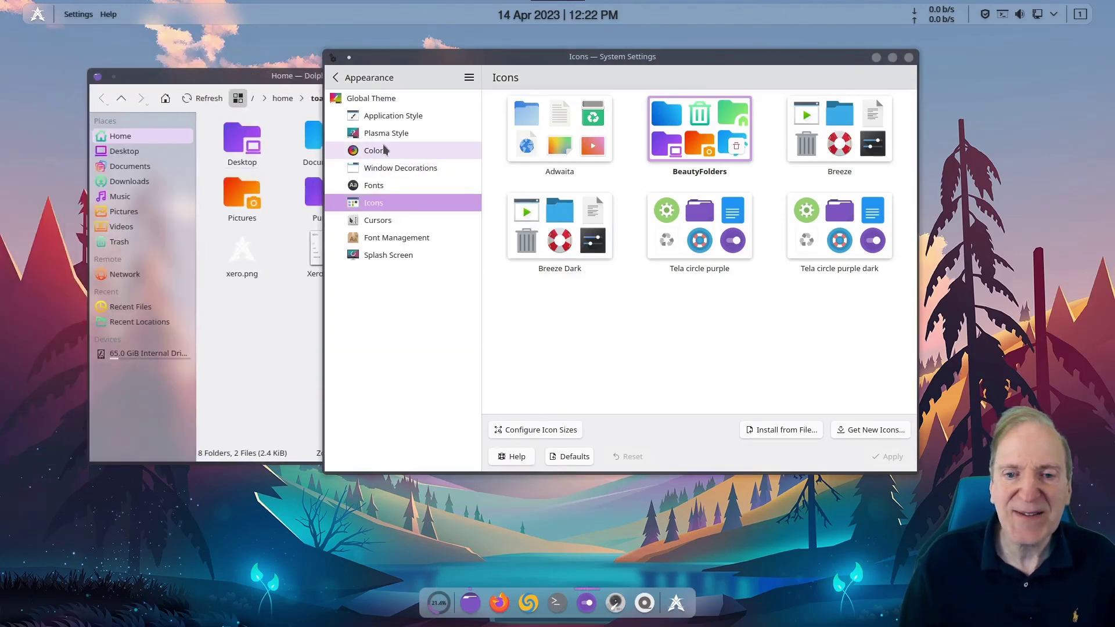
{"action": "left_click", "coordinate": [384, 103]}
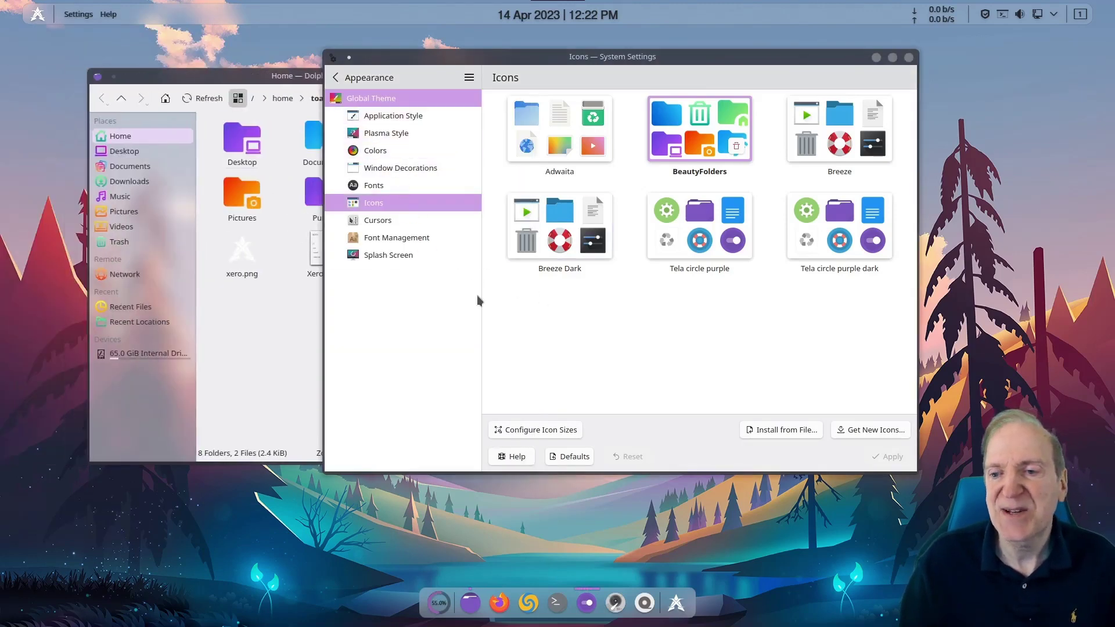
{"action": "left_click", "coordinate": [590, 259]}
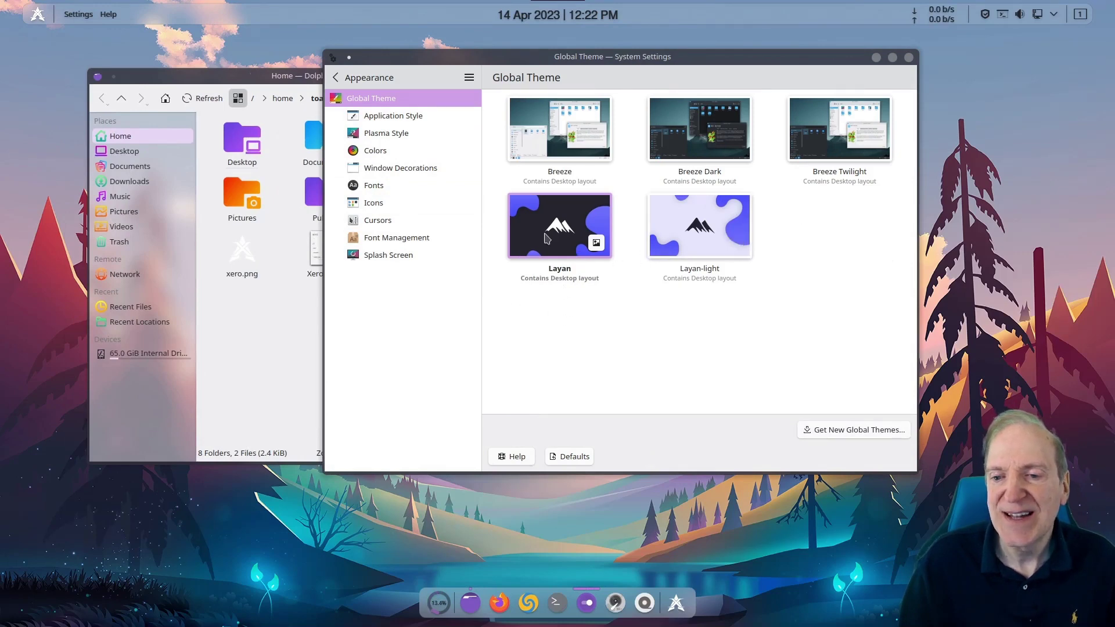
{"action": "left_click", "coordinate": [776, 317]}
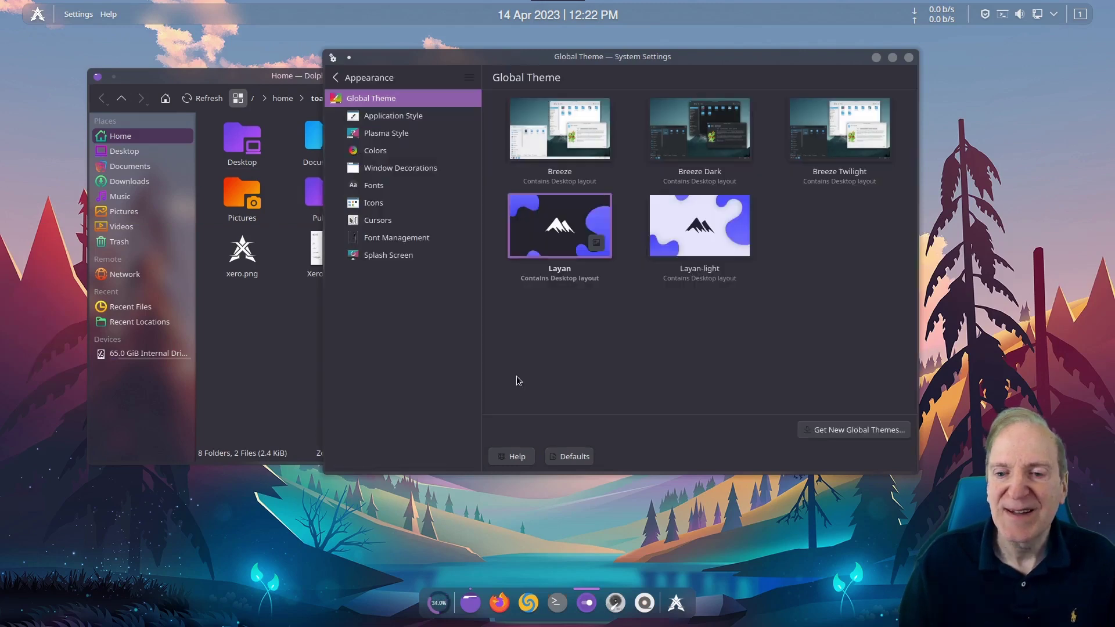
{"action": "left_click", "coordinate": [256, 367]}
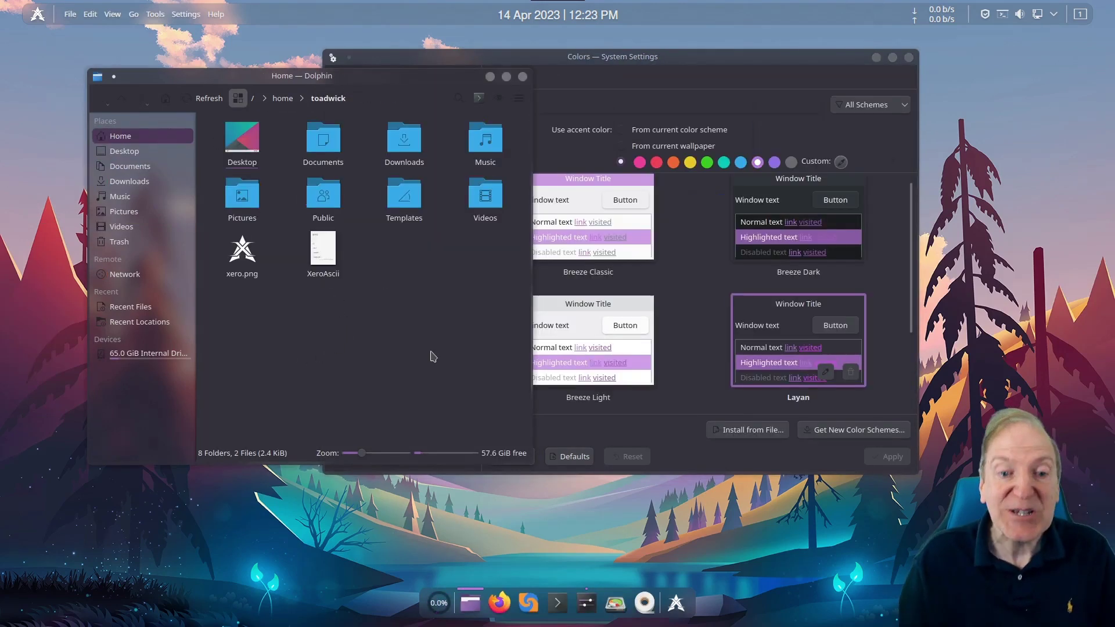
- Reapply the BeautyFolders icon theme in the Icons settings and restart Dolphin to refresh its folder icons
{"action": "left_click", "coordinate": [591, 84]}
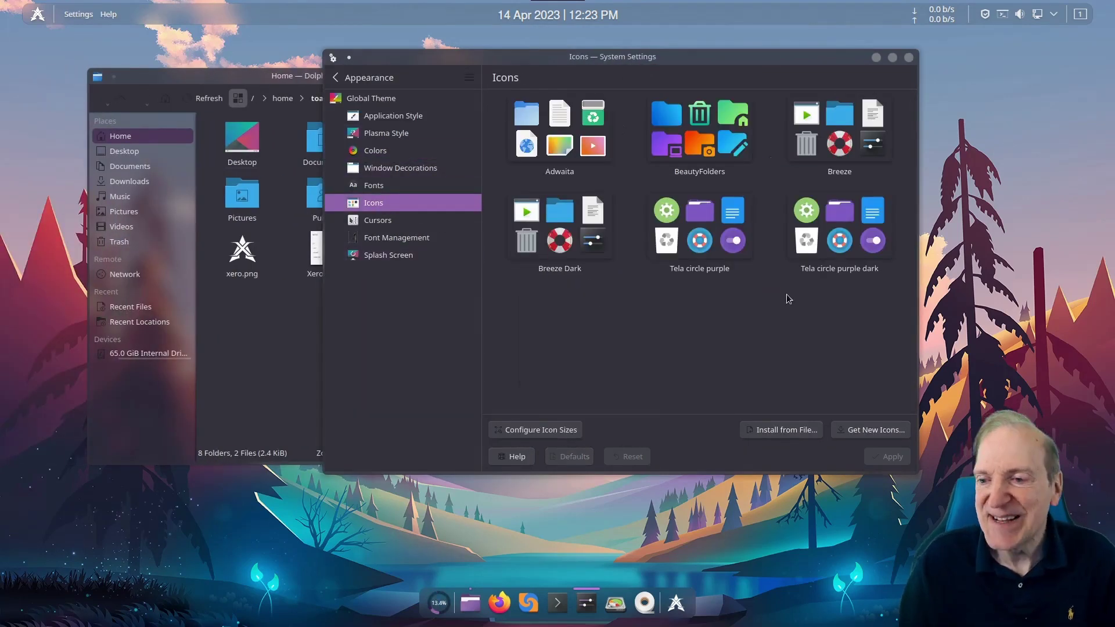
{"action": "left_click", "coordinate": [696, 131]}
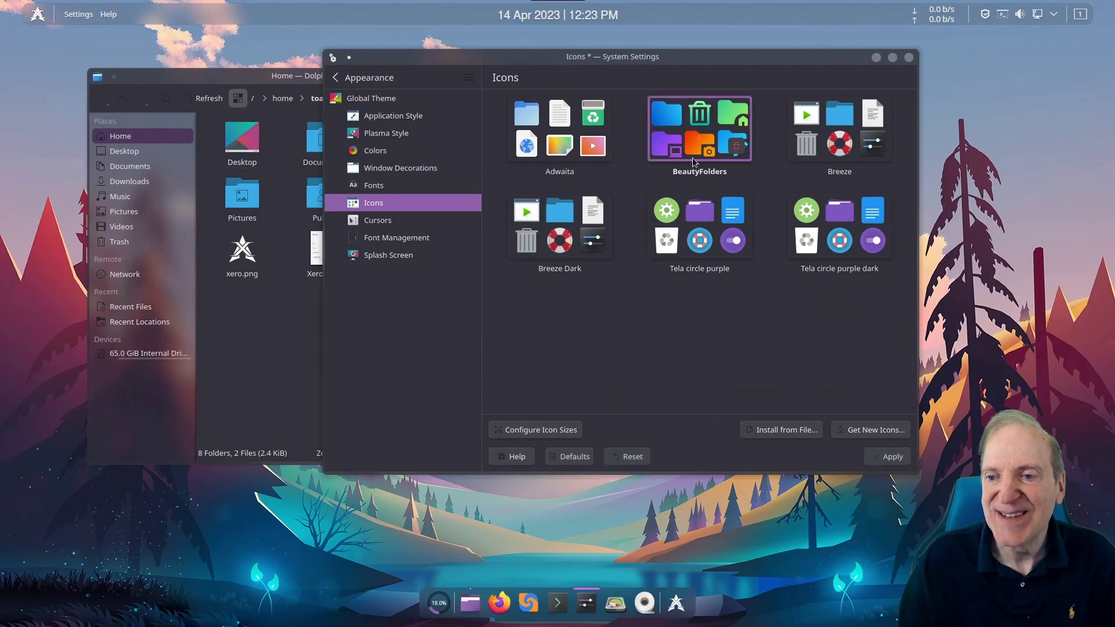
{"action": "left_click", "coordinate": [889, 458]}
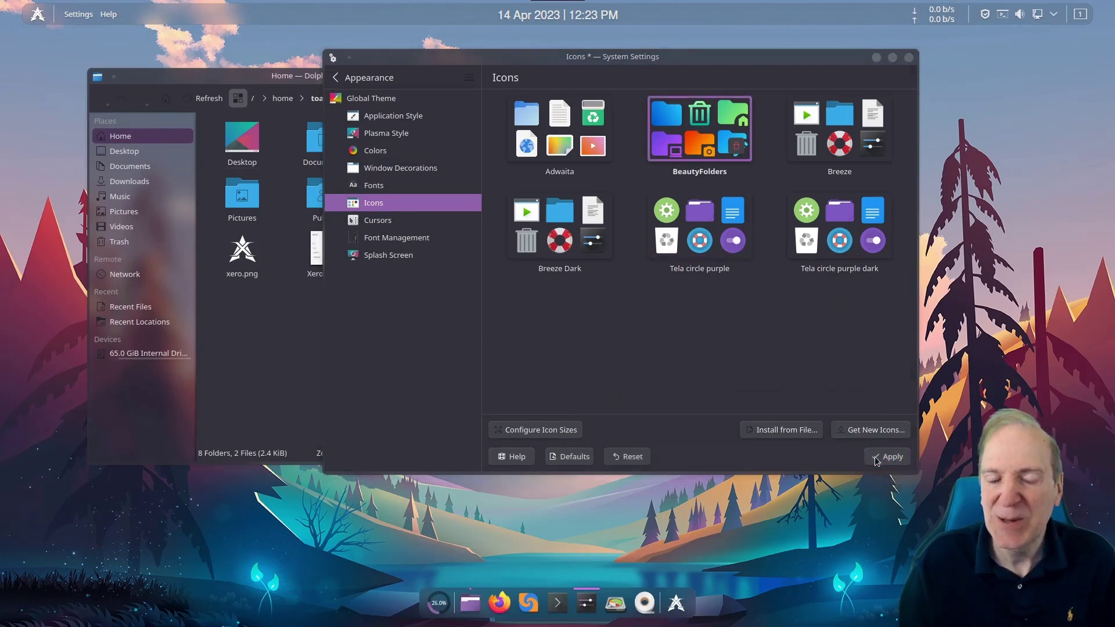
{"action": "left_click", "coordinate": [265, 320]}
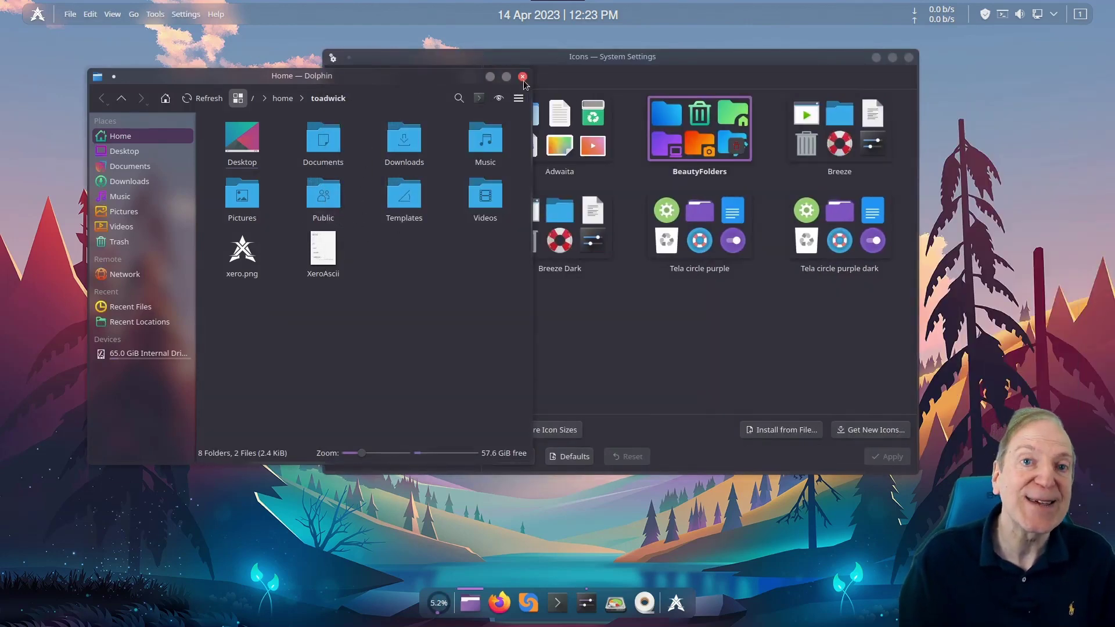
{"action": "left_click", "coordinate": [522, 77]}
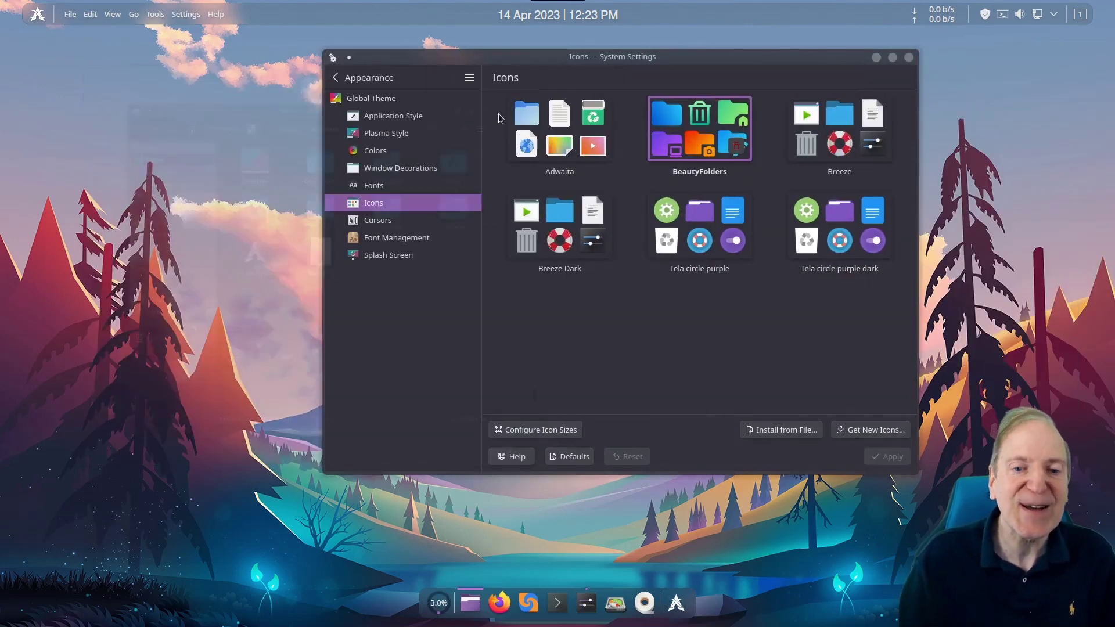
{"action": "left_click", "coordinate": [469, 593]}
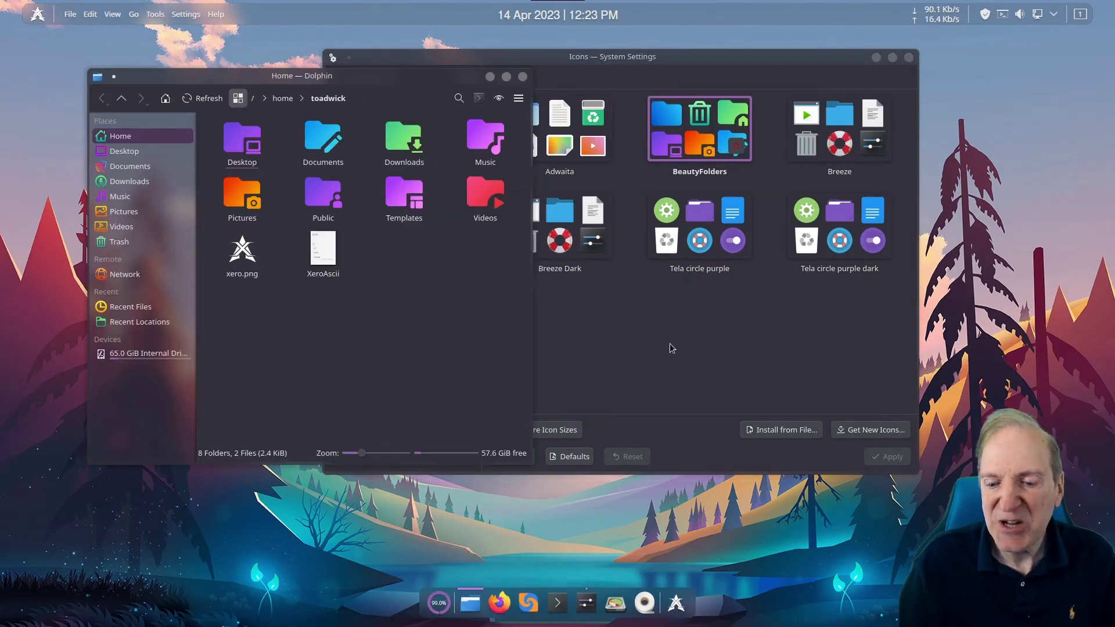
- Apply the Tela circle purple dark icon theme, restart Dolphin to load its icons, and return to the Icons settings
{"action": "left_click", "coordinate": [670, 344]}
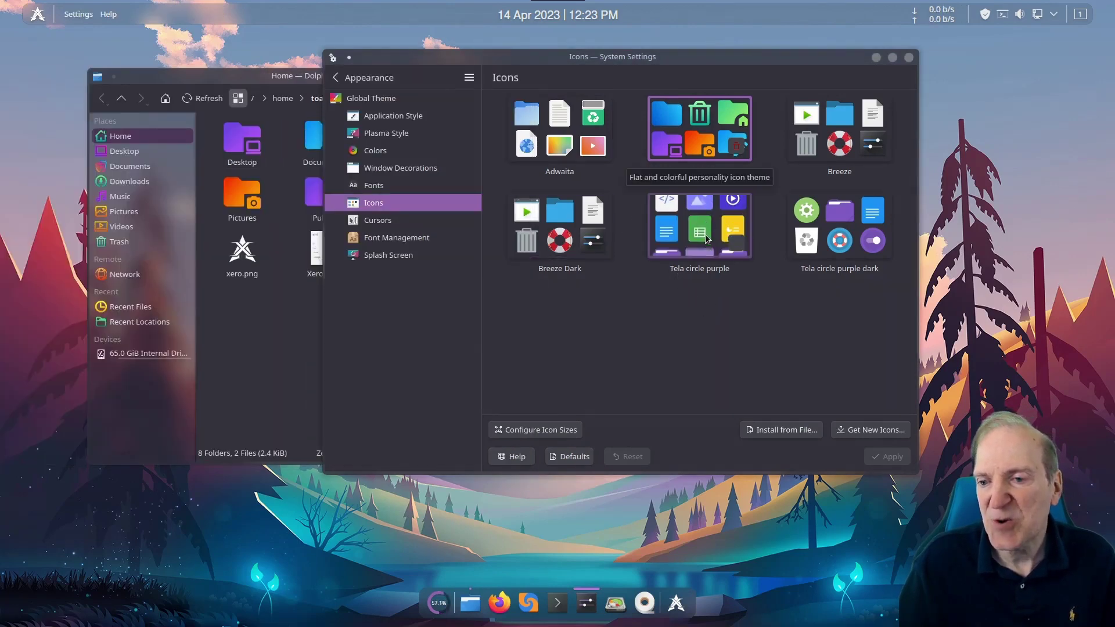
{"action": "left_click", "coordinate": [834, 226]}
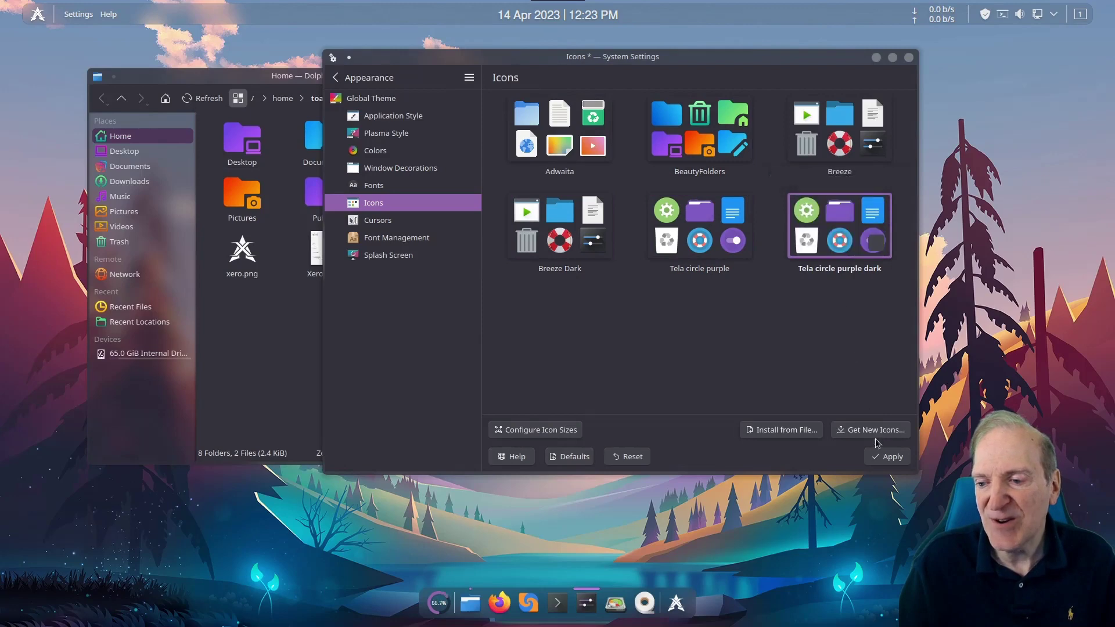
{"action": "left_click", "coordinate": [879, 459]}
{"action": "left_click", "coordinate": [472, 602]}
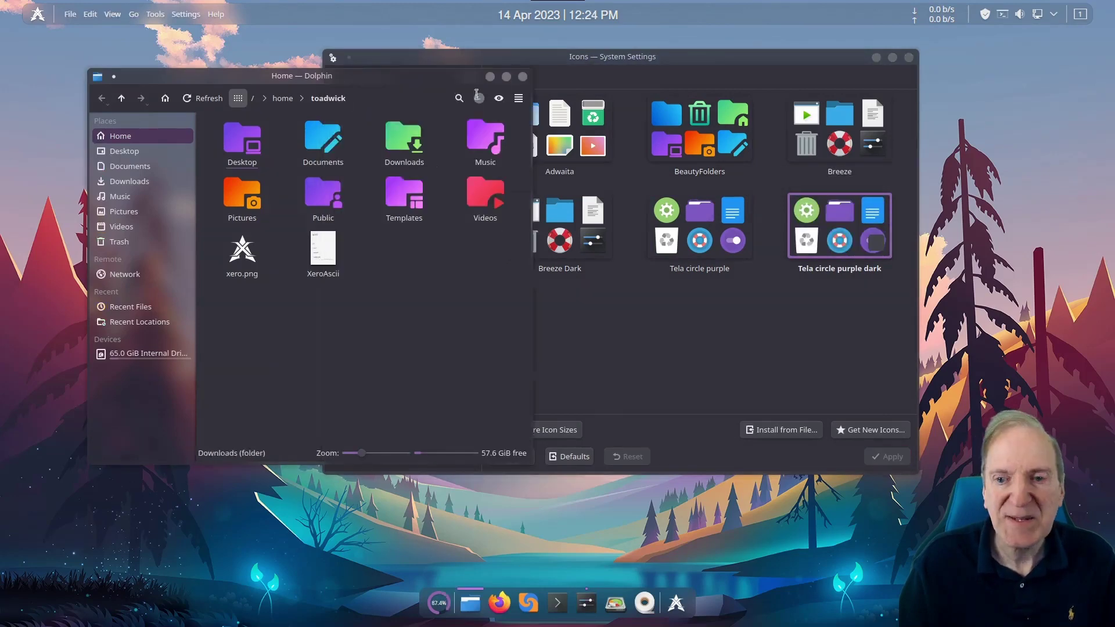
{"action": "left_click", "coordinate": [523, 78]}
{"action": "left_click", "coordinate": [471, 603]}
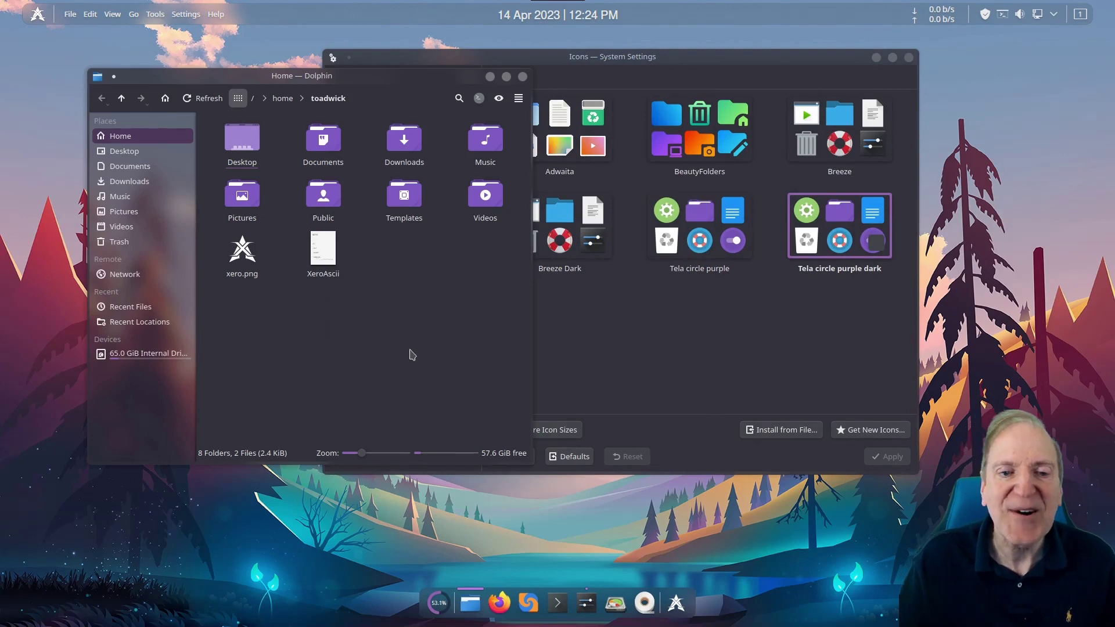
{"action": "left_click", "coordinate": [633, 321]}
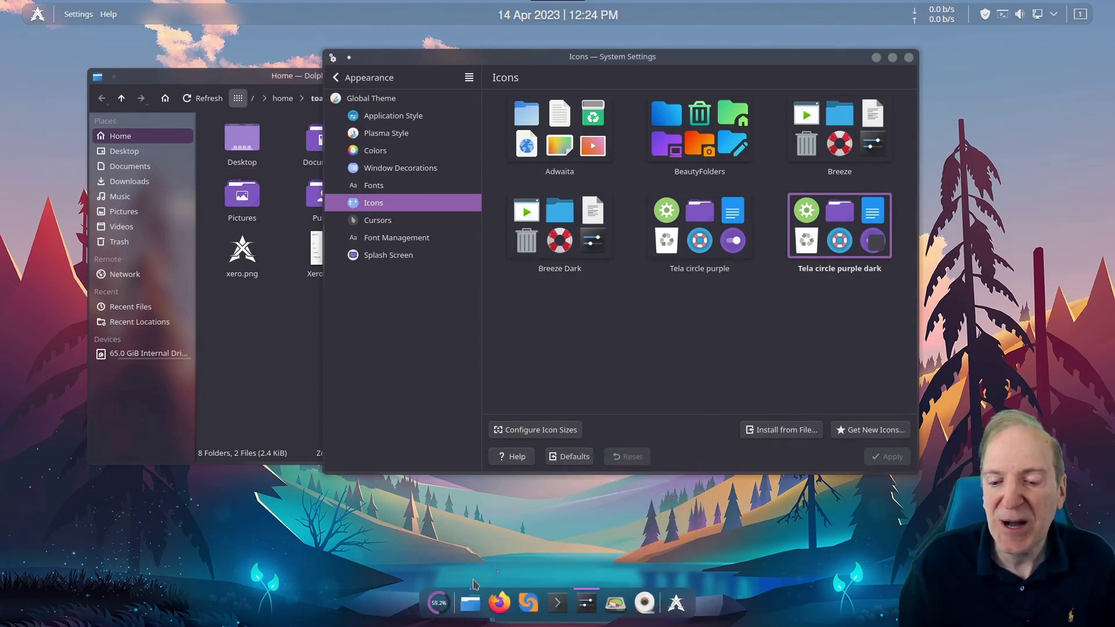
- Go to the Desktop Effects of Workspace Behavior and look through the accessibility, appearance and focus effects
{"action": "left_click", "coordinate": [331, 542]}
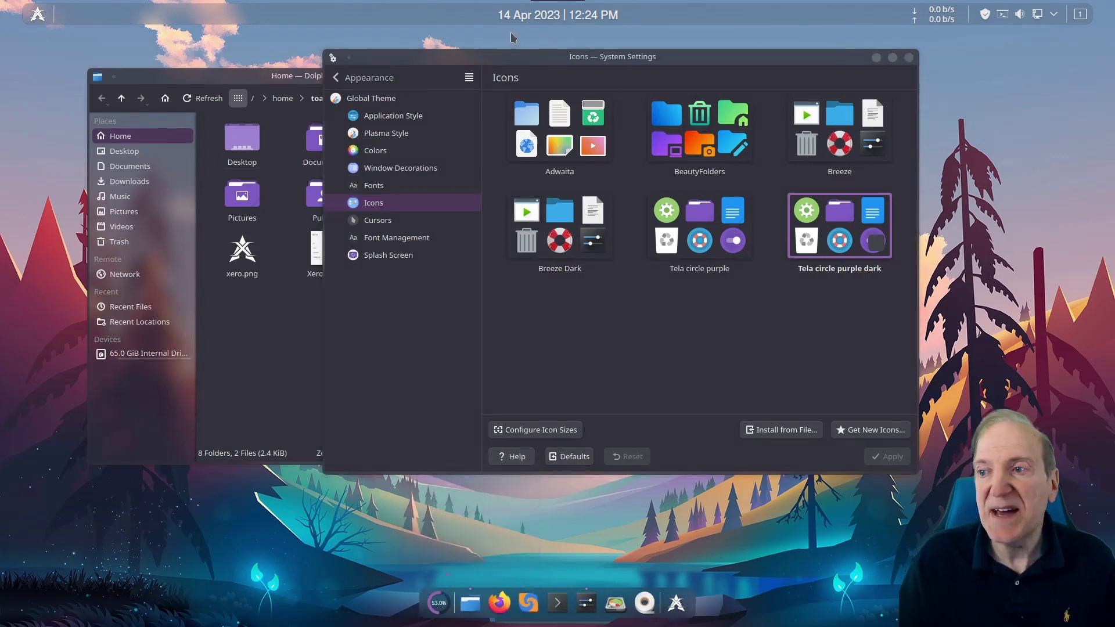
{"action": "left_click", "coordinate": [342, 77]}
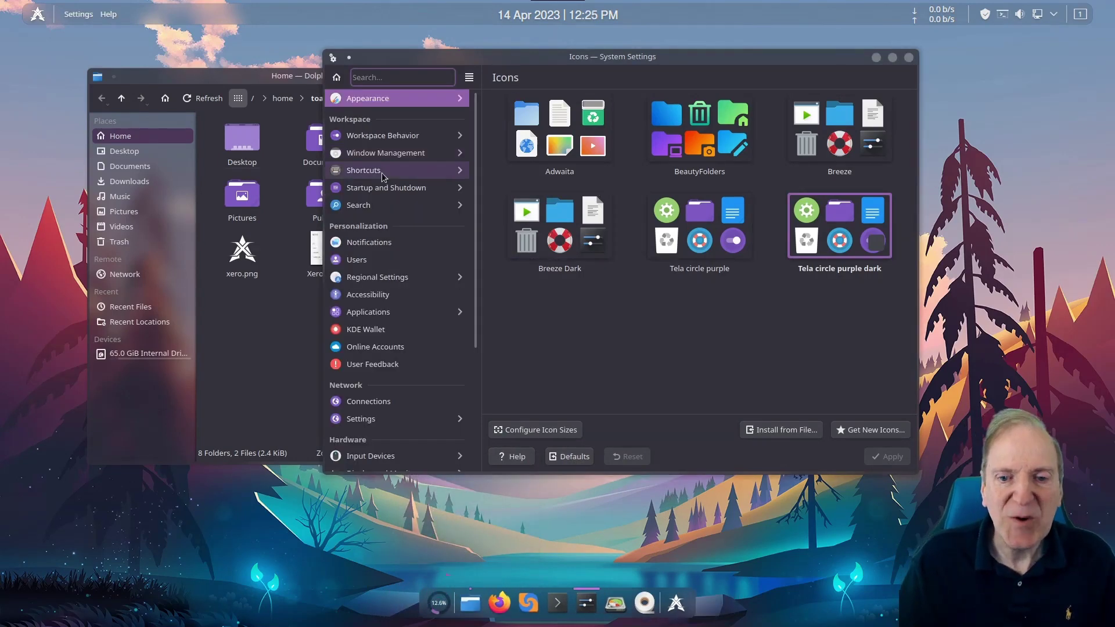
{"action": "left_click", "coordinate": [390, 137]}
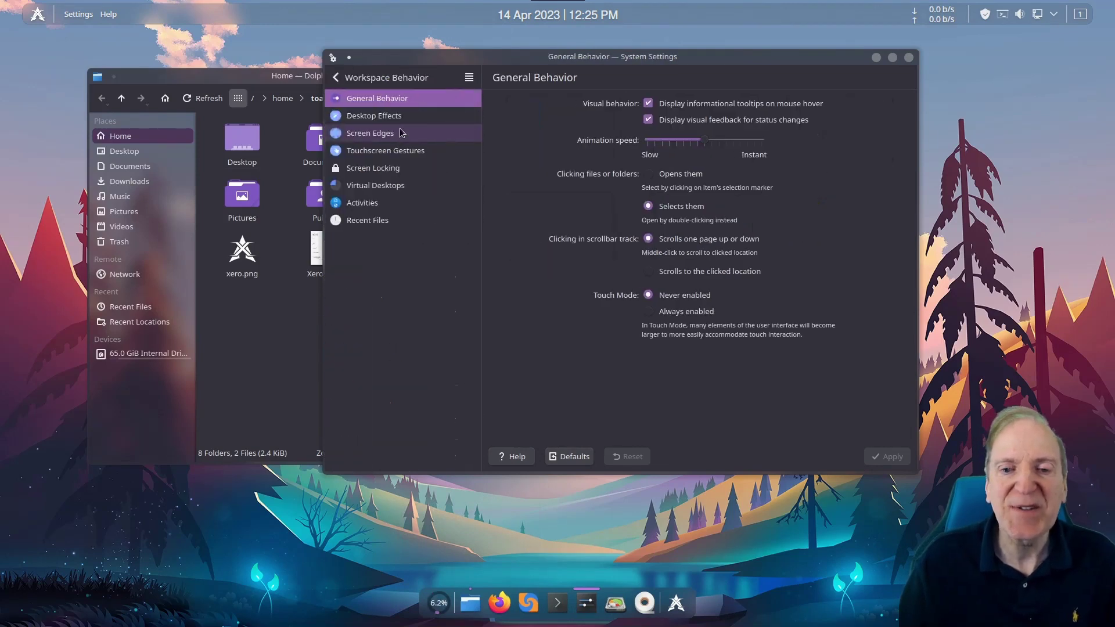
{"action": "left_click", "coordinate": [361, 118]}
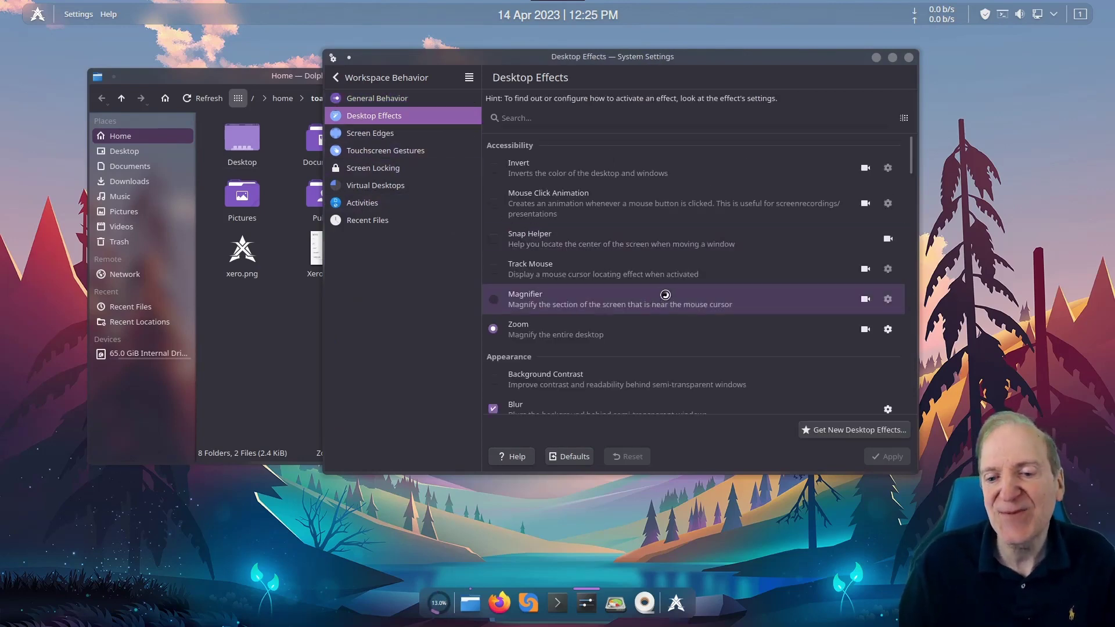
{"action": "scroll", "coordinate": [666, 294], "scroll_direction": "down", "scroll_amount": 3}
{"action": "scroll", "coordinate": [666, 295], "scroll_direction": "down", "scroll_amount": 2}
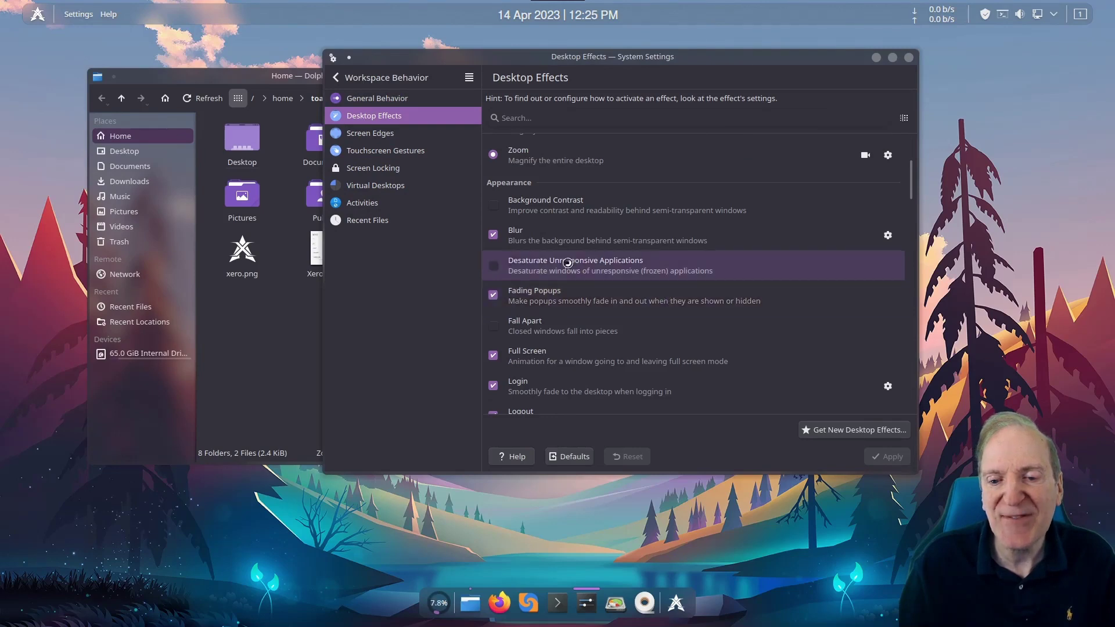
{"action": "scroll", "coordinate": [568, 264], "scroll_direction": "down", "scroll_amount": 2}
{"action": "scroll", "coordinate": [593, 251], "scroll_direction": "down", "scroll_amount": 4}
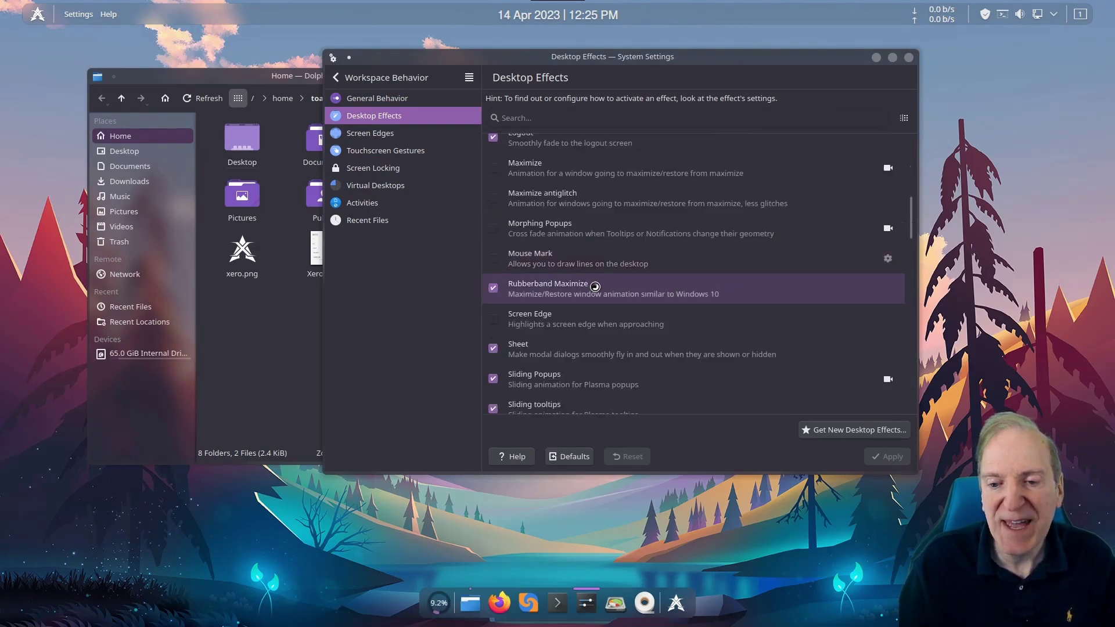
{"action": "scroll", "coordinate": [598, 282], "scroll_direction": "down", "scroll_amount": 4}
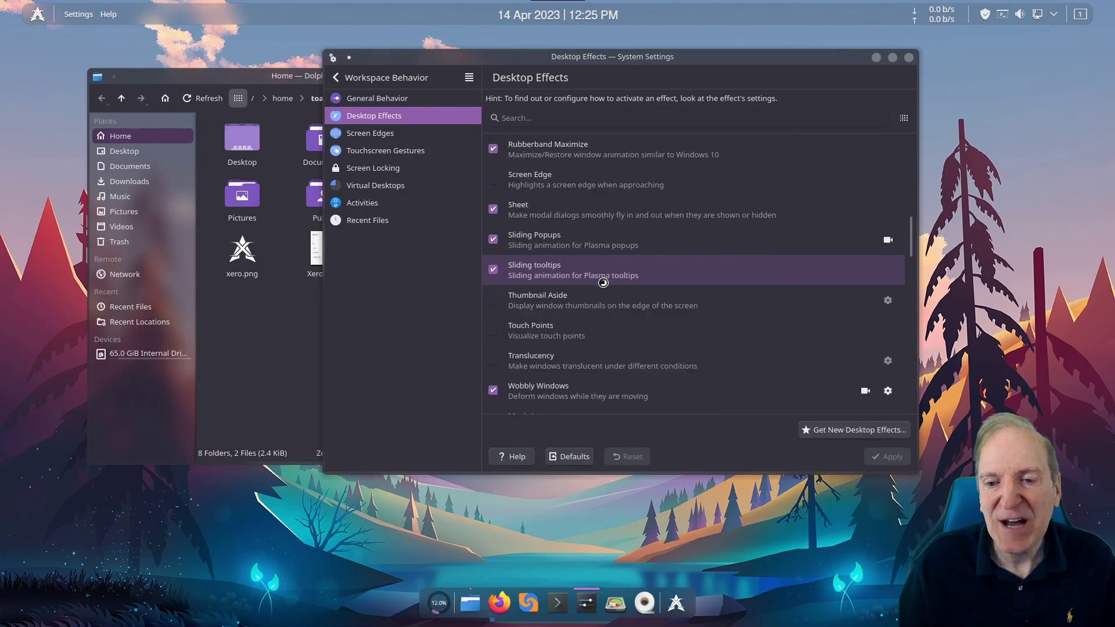
{"action": "scroll", "coordinate": [601, 273], "scroll_direction": "down", "scroll_amount": 3}
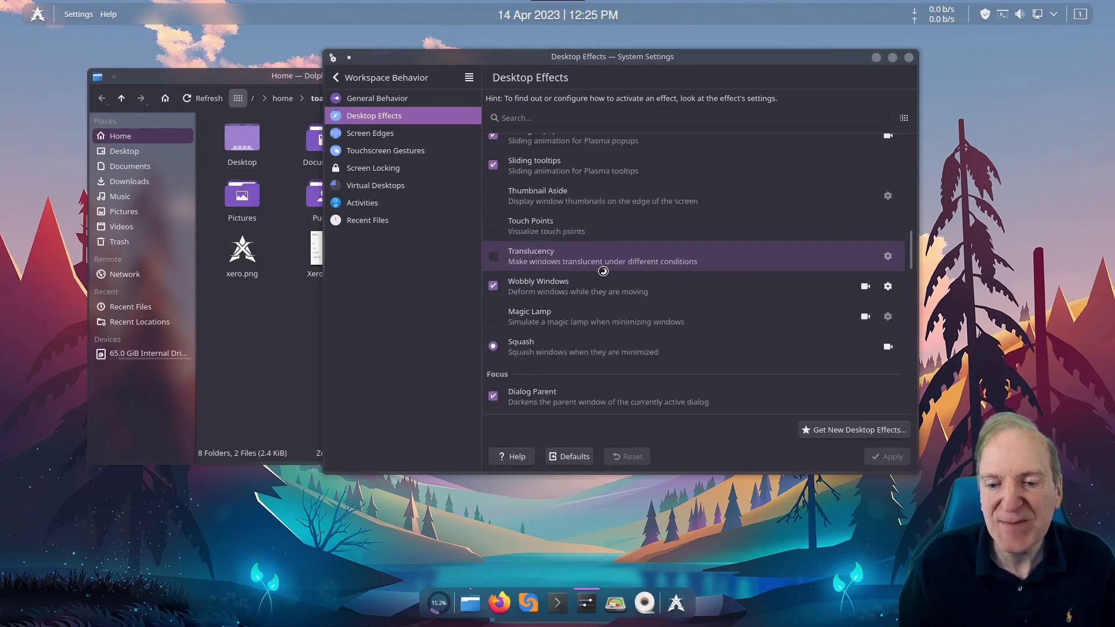
{"action": "scroll", "coordinate": [603, 271], "scroll_direction": "down", "scroll_amount": 1}
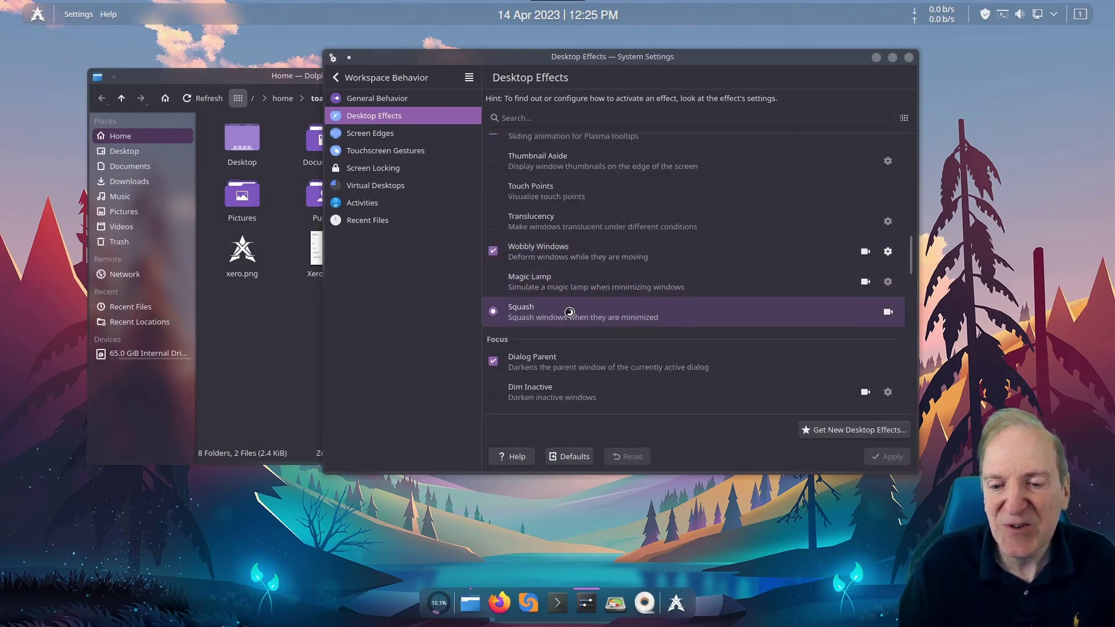
{"action": "scroll", "coordinate": [569, 312], "scroll_direction": "down", "scroll_amount": 8}
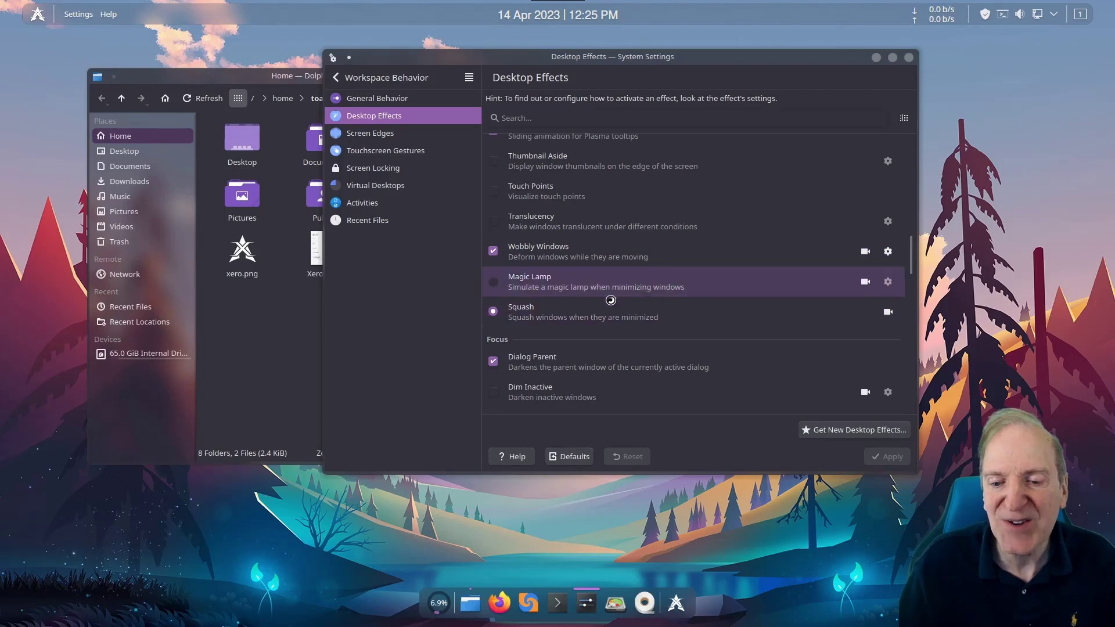
- View the Touchscreen Gestures and Activities pages of Workspace Behavior, and return to the main settings list
{"action": "left_click", "coordinate": [370, 152]}
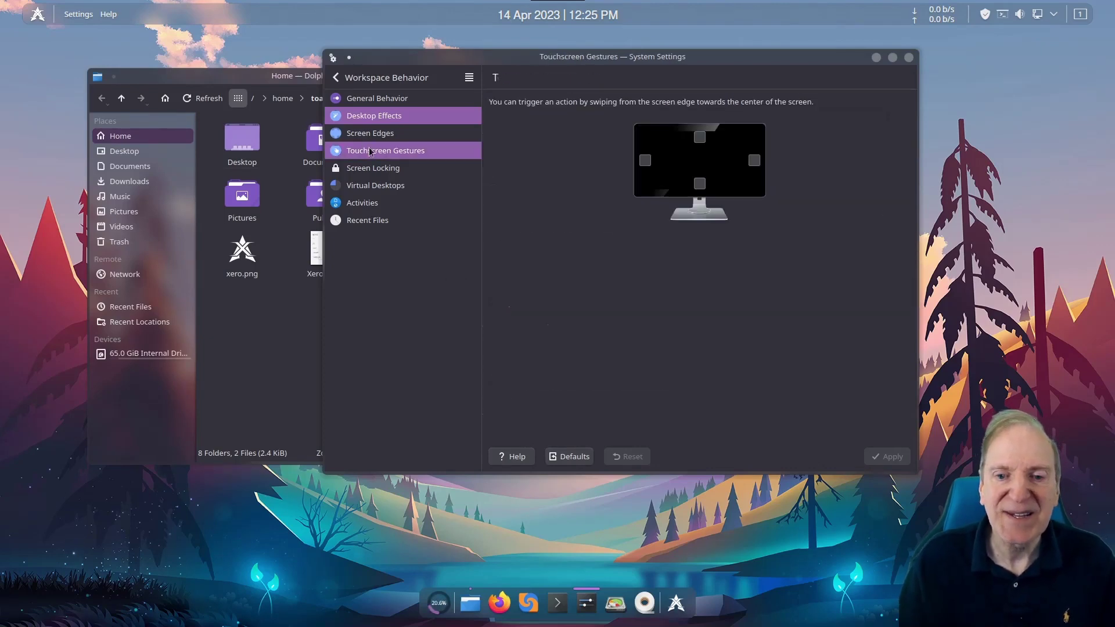
{"action": "left_click", "coordinate": [364, 206]}
{"action": "left_click", "coordinate": [336, 78]}
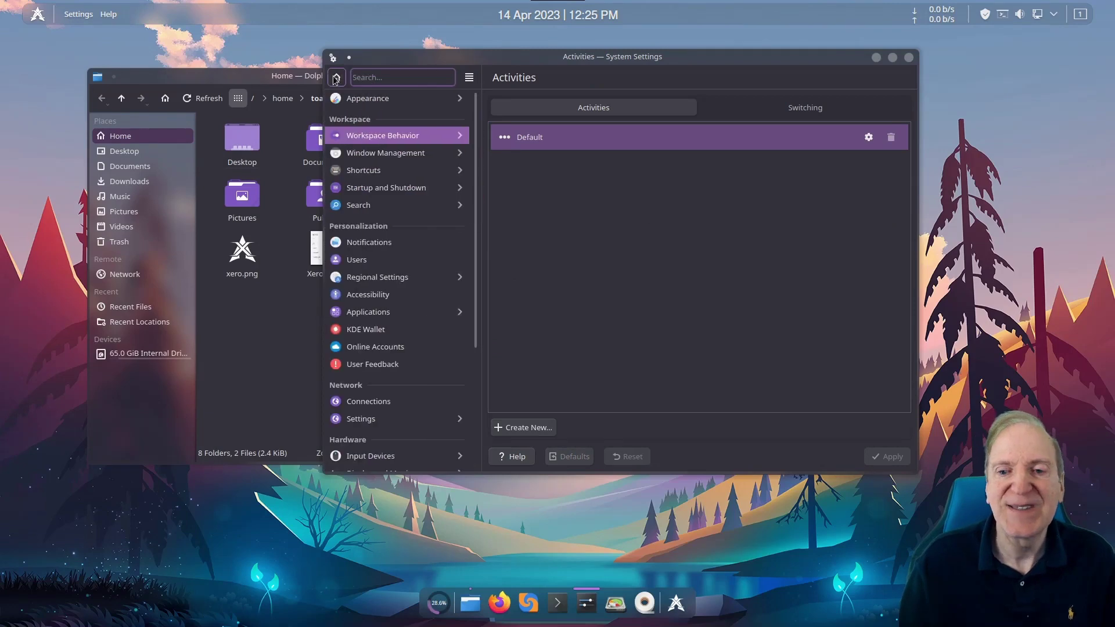
- Examine the KWin Scripts and the behavior and appearance options of Window Tiling under Window Management
{"action": "left_click", "coordinate": [392, 158]}
{"action": "left_click", "coordinate": [350, 133]}
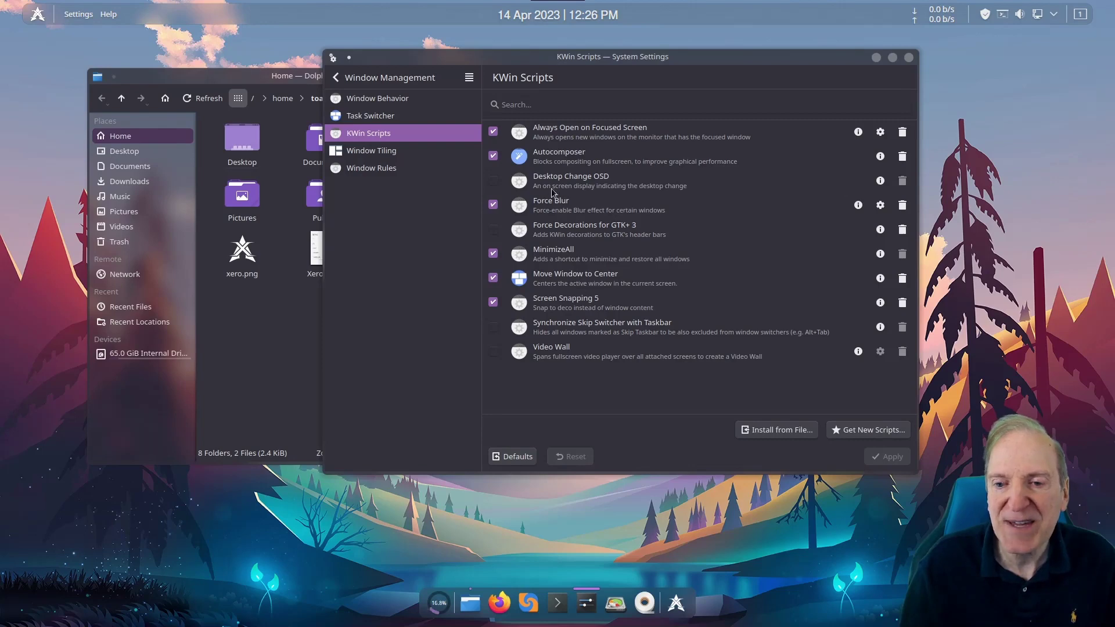
{"action": "left_click", "coordinate": [352, 152]}
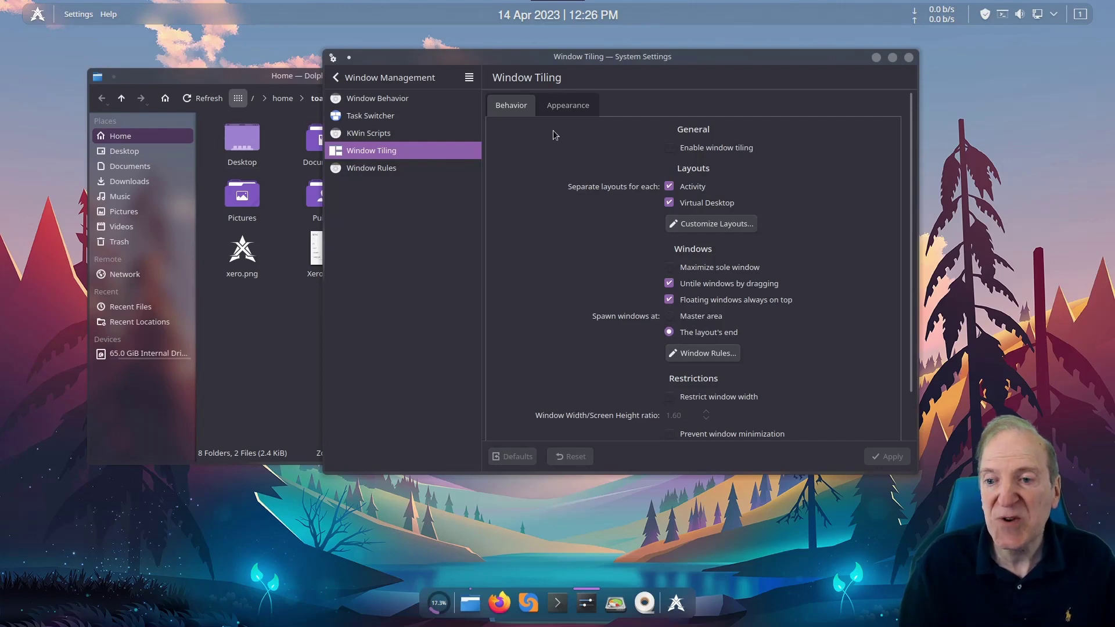
{"action": "left_click", "coordinate": [556, 106]}
{"action": "left_click", "coordinate": [513, 110]}
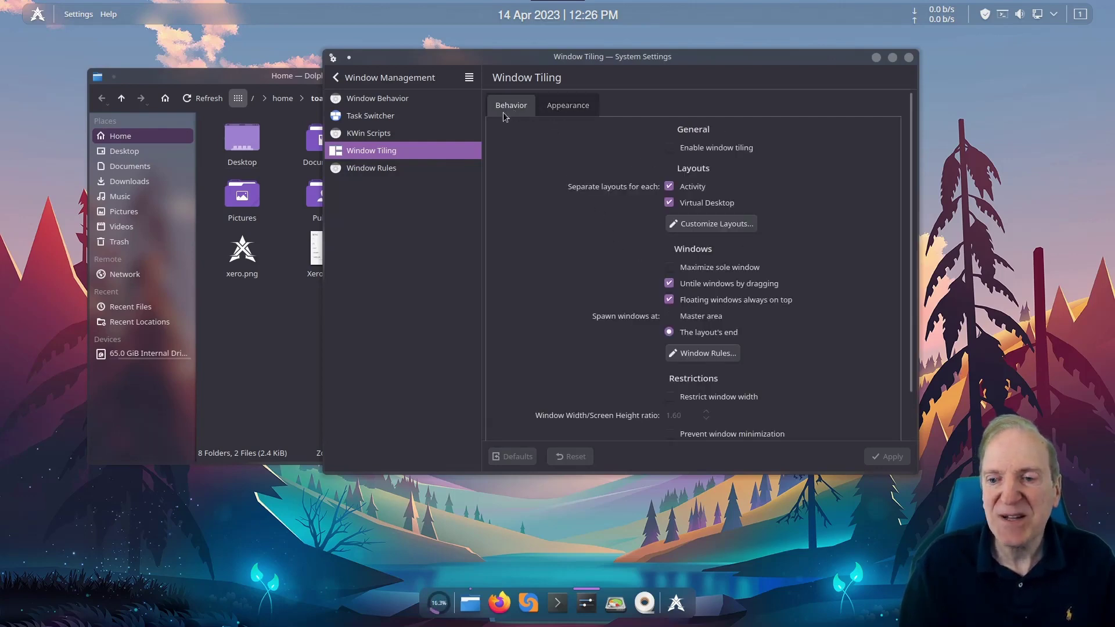
- Change the user account's avatar to the white sports car photo and apply the change
{"action": "left_click", "coordinate": [351, 81]}
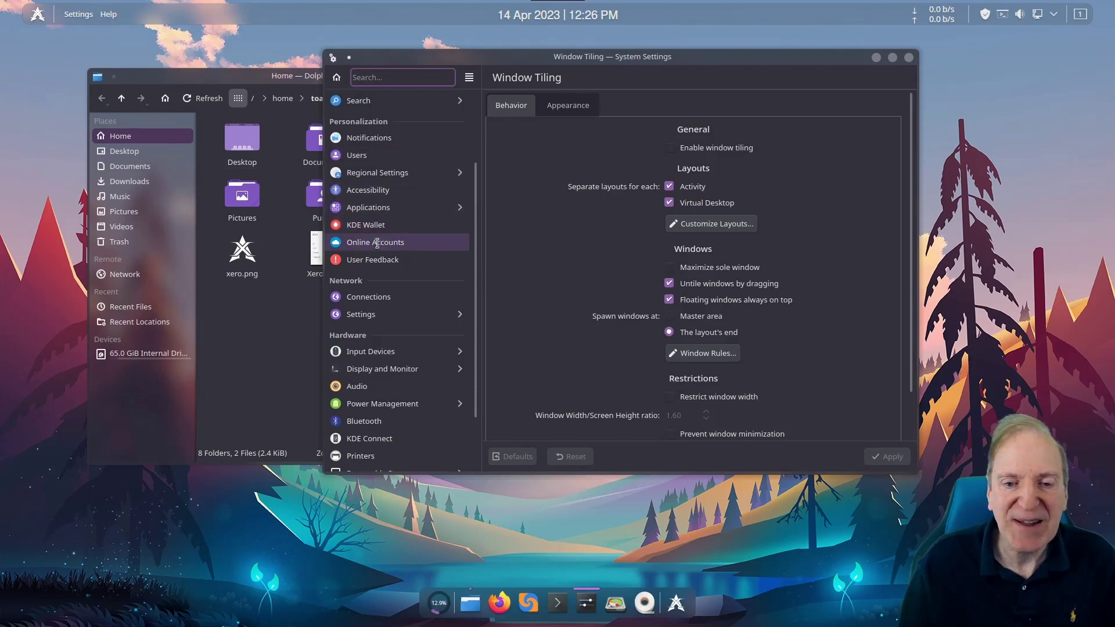
{"action": "left_click", "coordinate": [356, 155]}
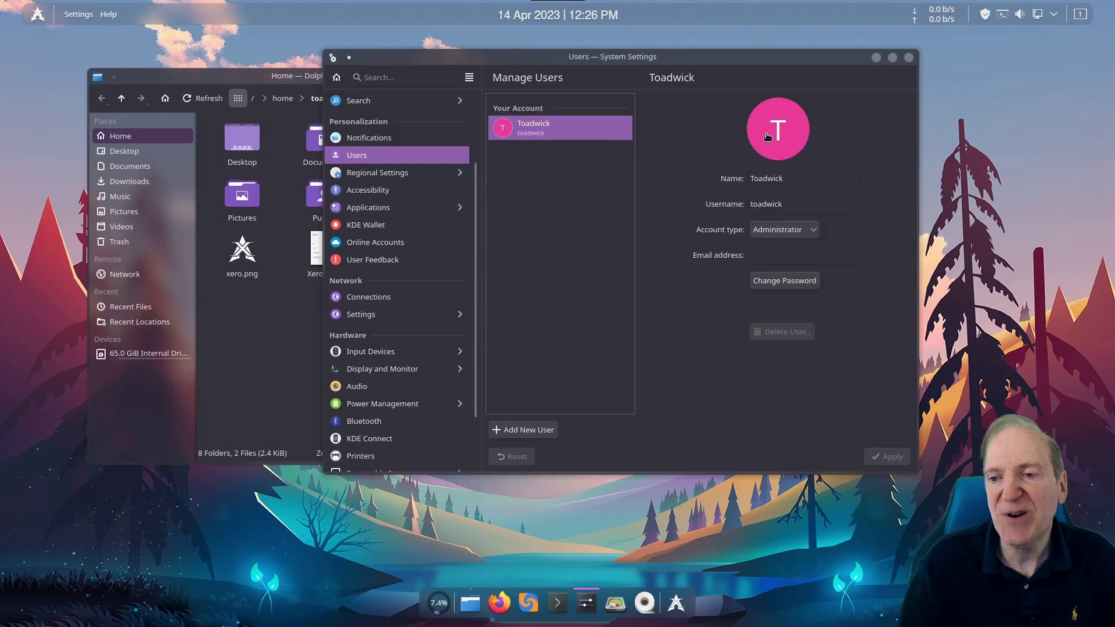
{"action": "left_click", "coordinate": [749, 136]}
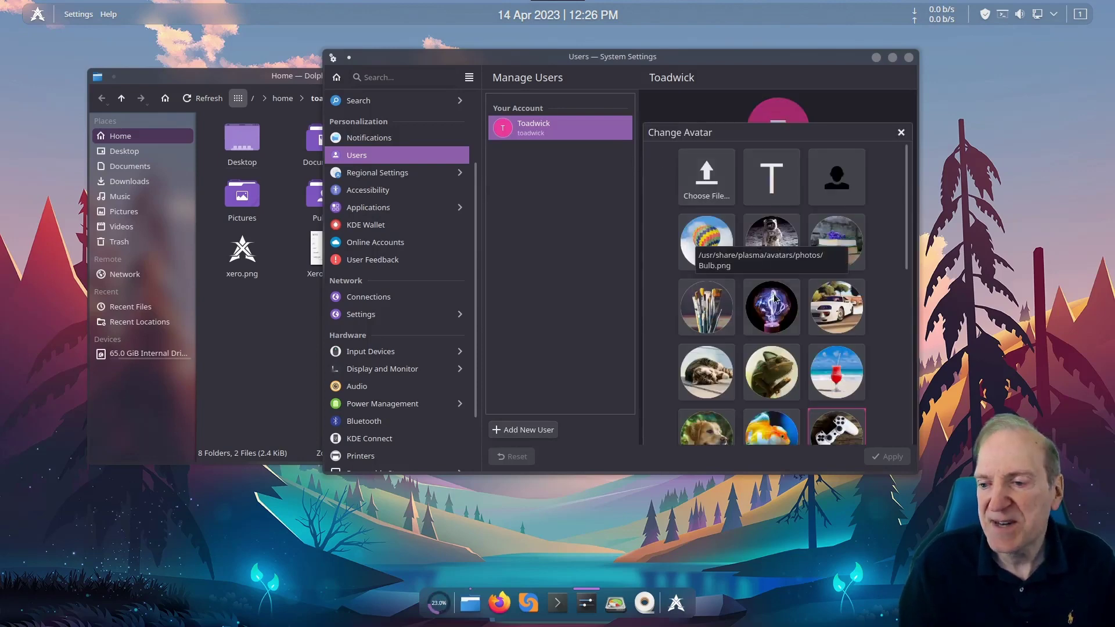
{"action": "left_click", "coordinate": [843, 307]}
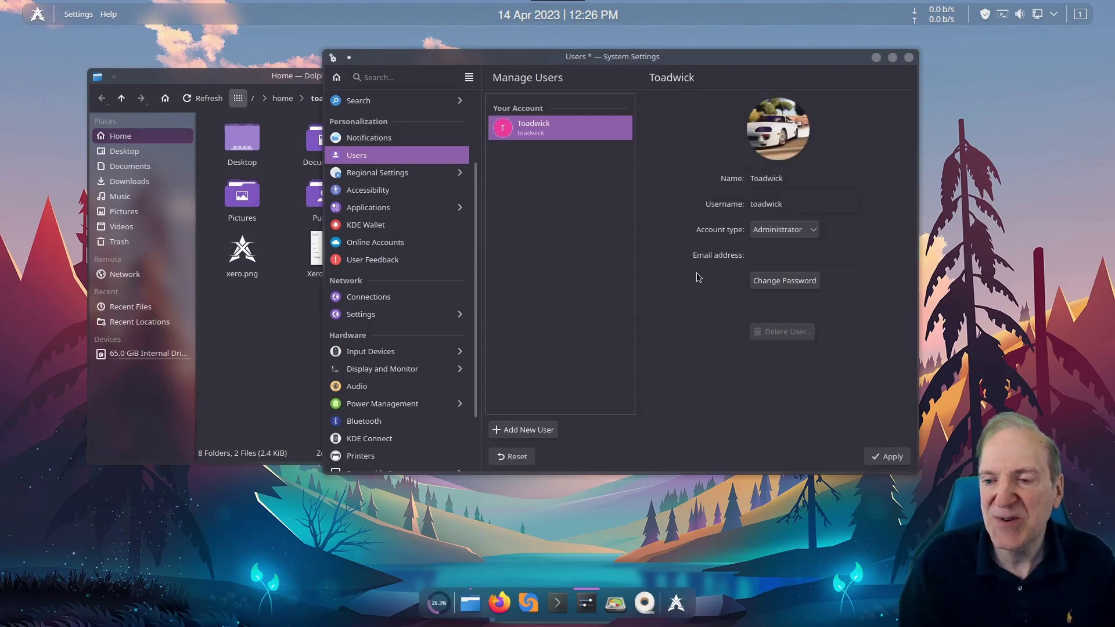
{"action": "left_click", "coordinate": [887, 458]}
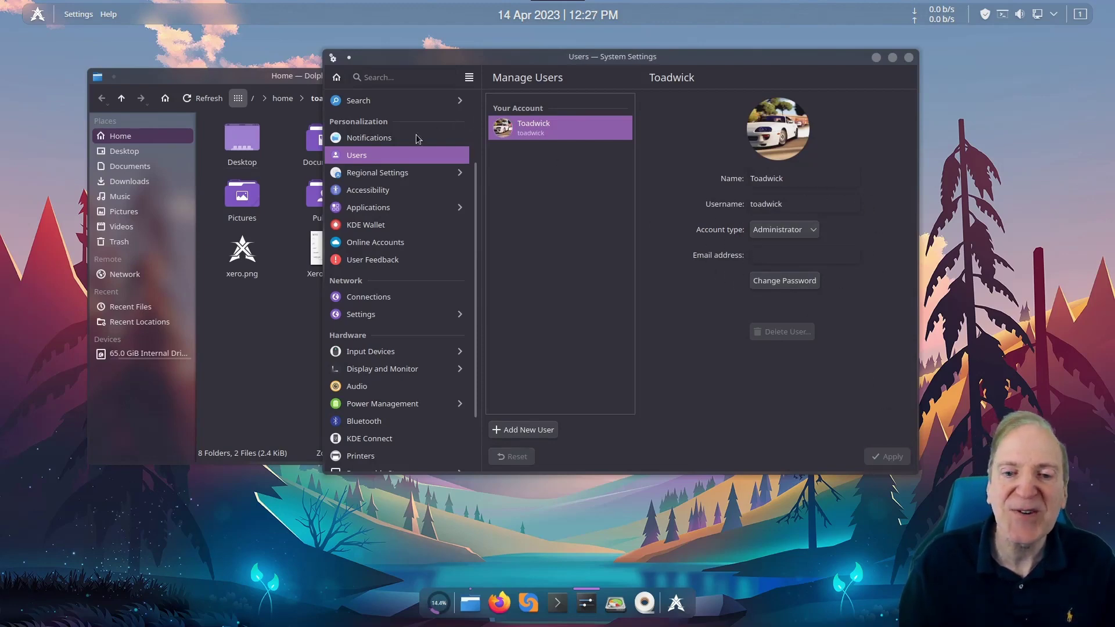
- Look over the Applications file associations and the keyboard and mouse pages of Input Devices
{"action": "left_click", "coordinate": [371, 208]}
{"action": "left_click", "coordinate": [337, 77]}
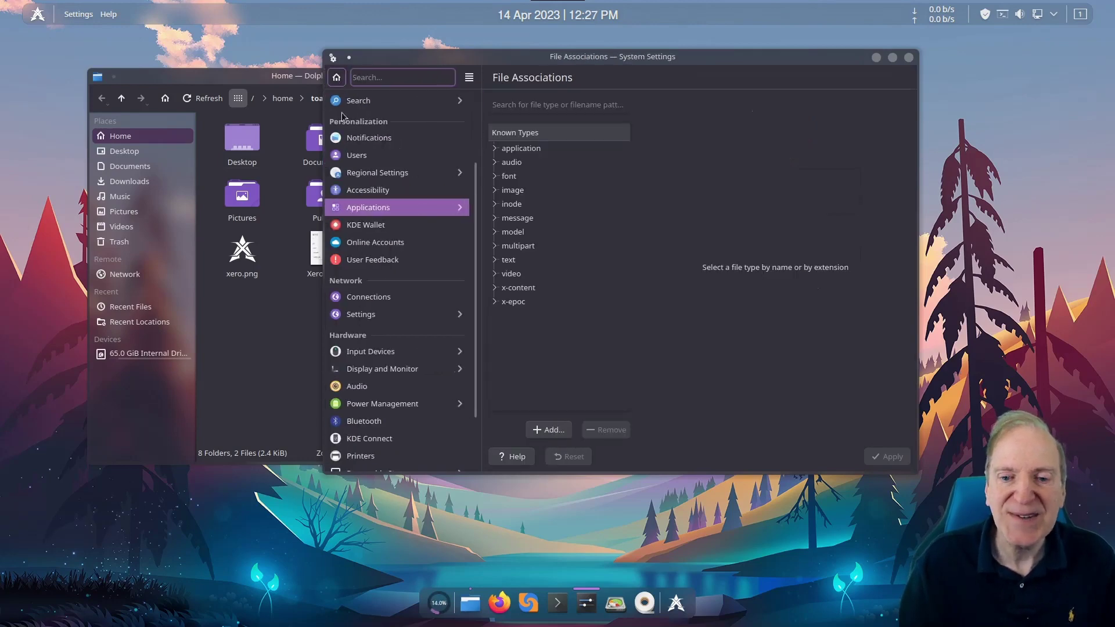
{"action": "scroll", "coordinate": [388, 278], "scroll_direction": "down", "scroll_amount": 2}
{"action": "scroll", "coordinate": [387, 278], "scroll_direction": "down", "scroll_amount": 1}
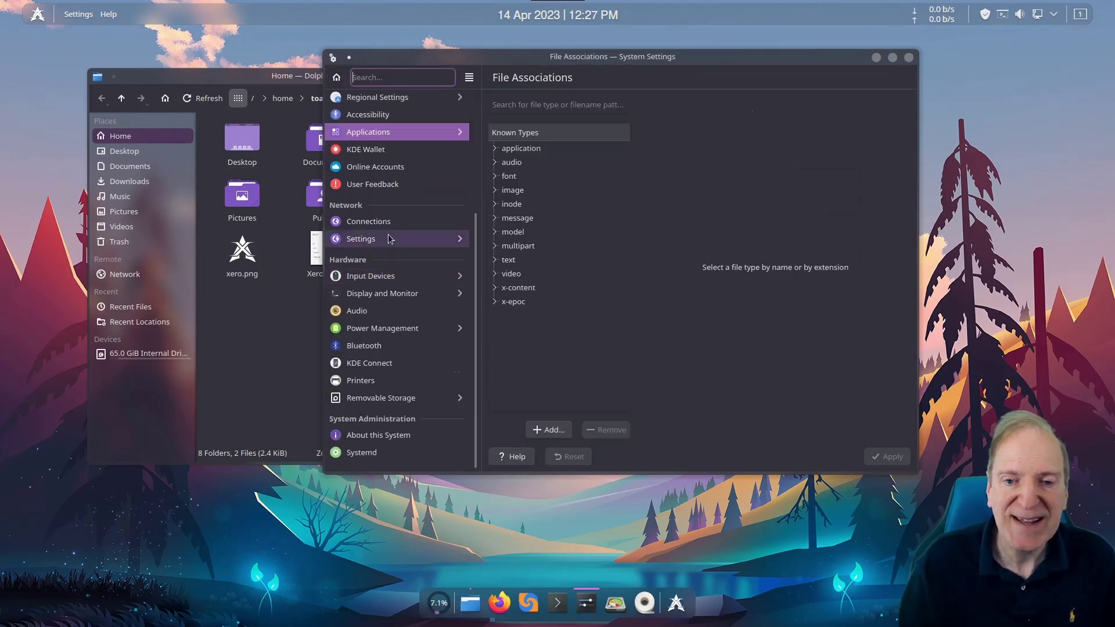
{"action": "left_click", "coordinate": [386, 277]}
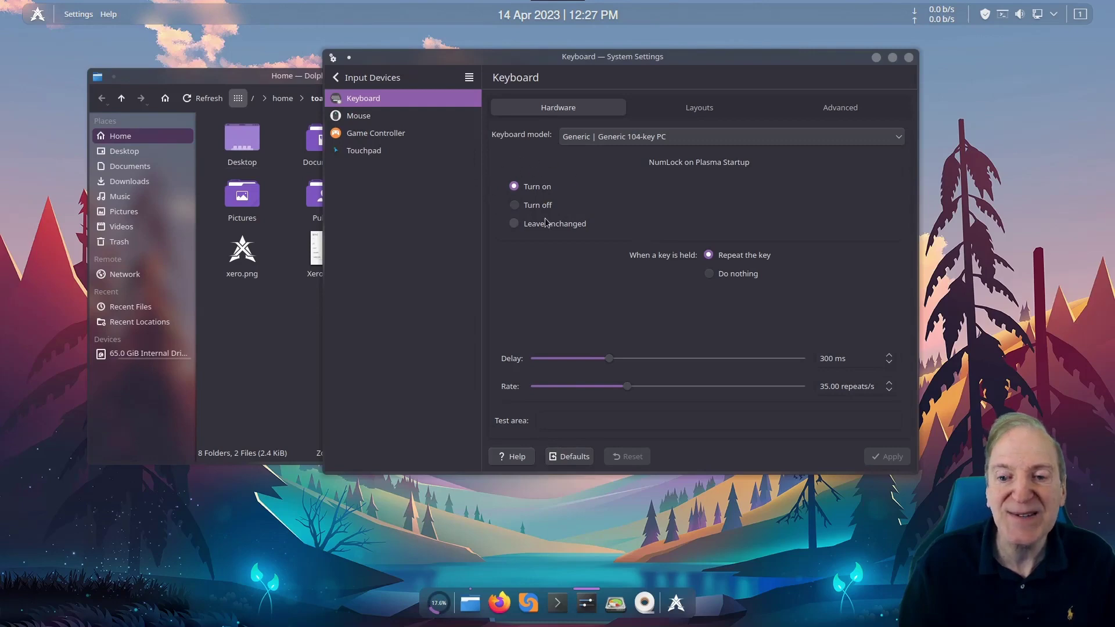
{"action": "left_click", "coordinate": [365, 115]}
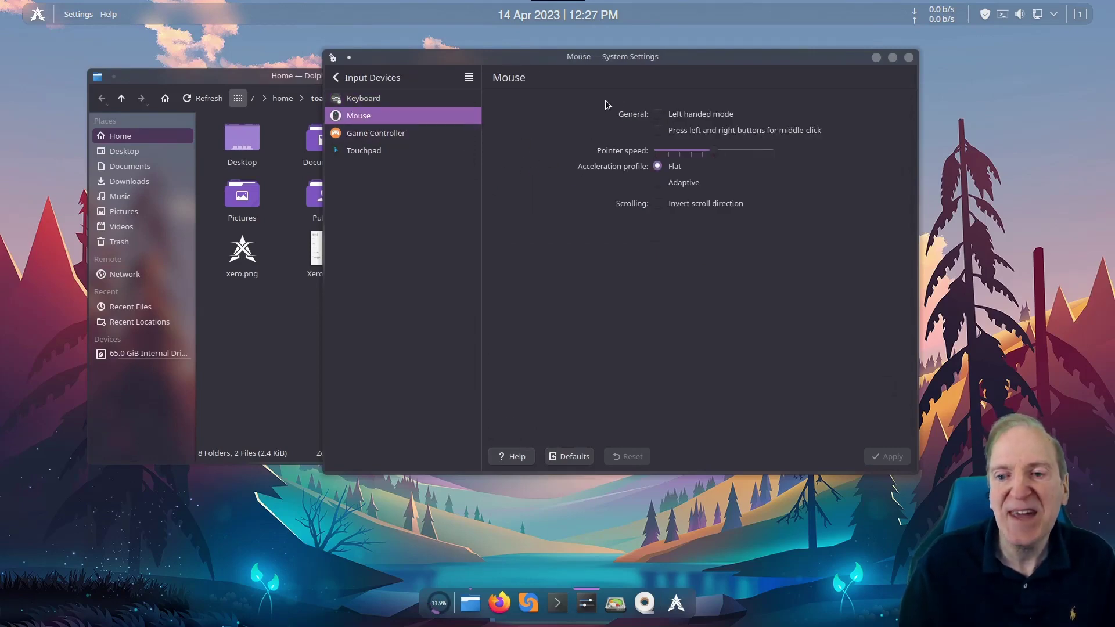
- Check the Display Configuration page and the software and hardware details in About this System
{"action": "left_click", "coordinate": [337, 81]}
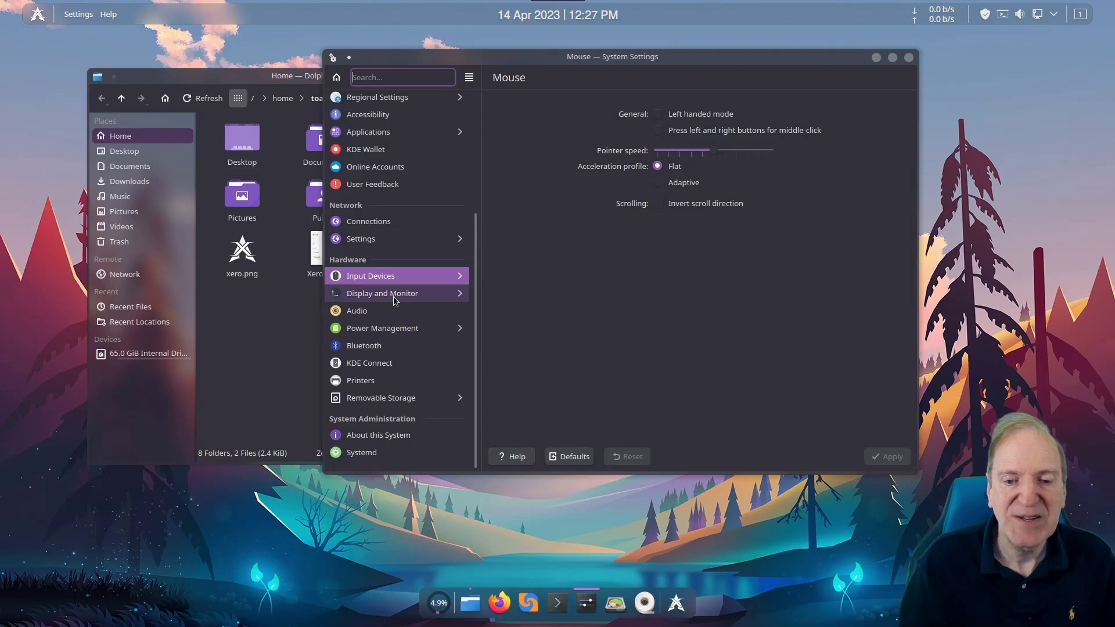
{"action": "left_click", "coordinate": [393, 295]}
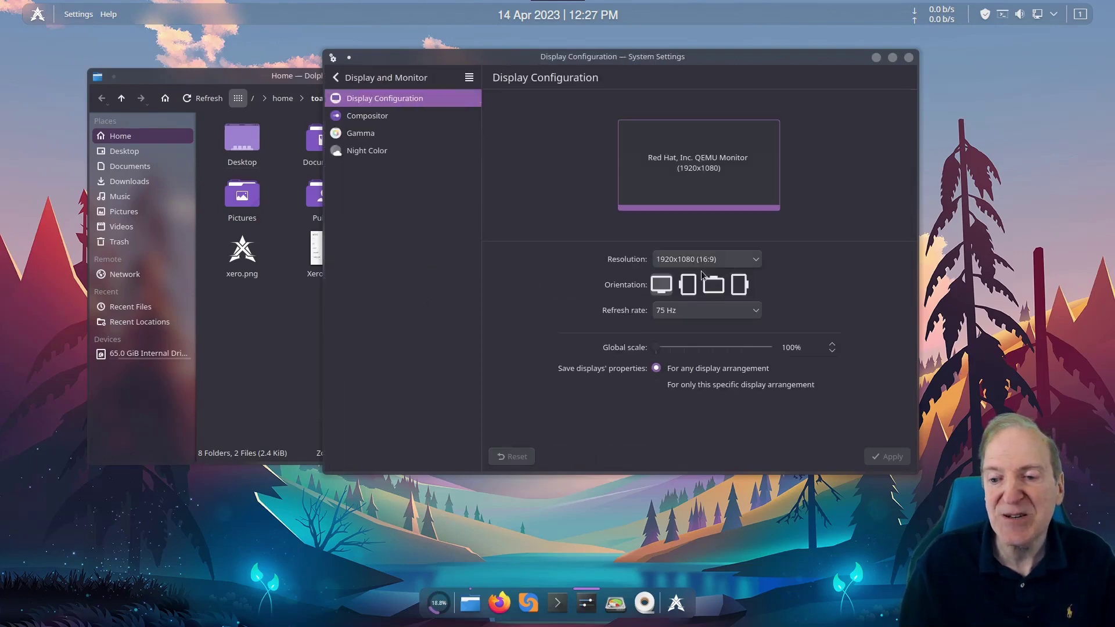
{"action": "left_click", "coordinate": [343, 76]}
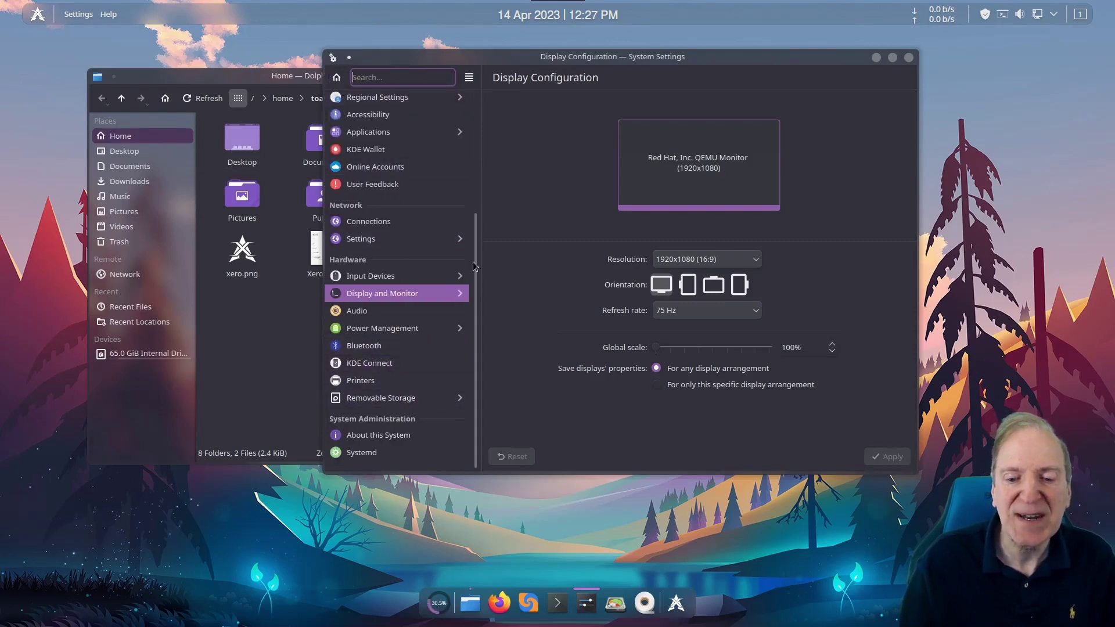
{"action": "left_click", "coordinate": [398, 435]}
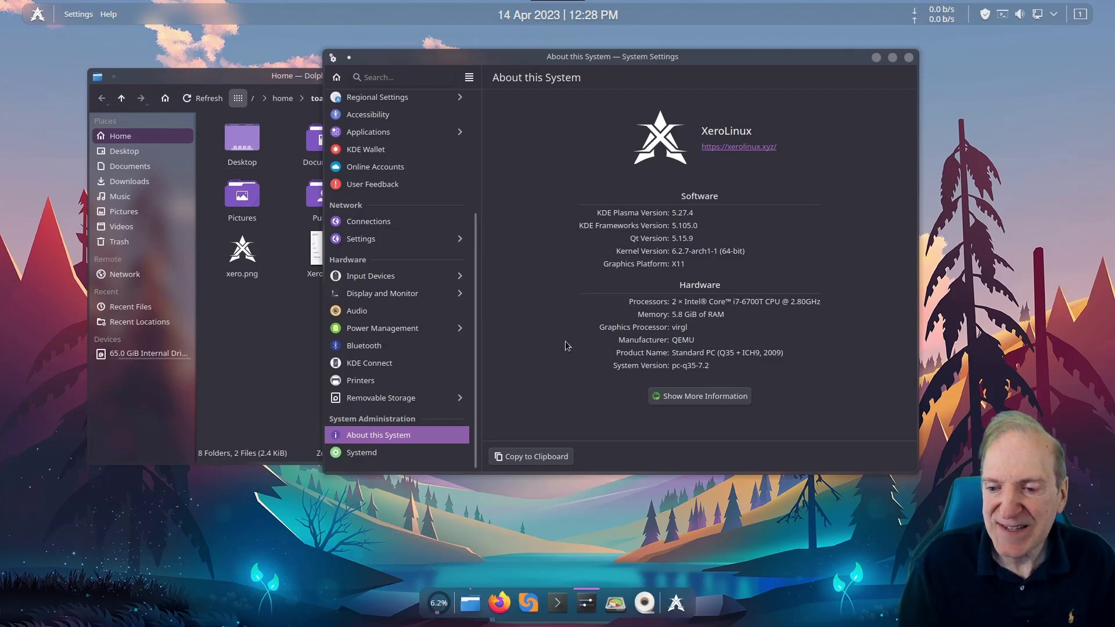
- Examine the Systemd units, user units and system.conf configuration, and return to the start of the settings categories
{"action": "left_click", "coordinate": [409, 453]}
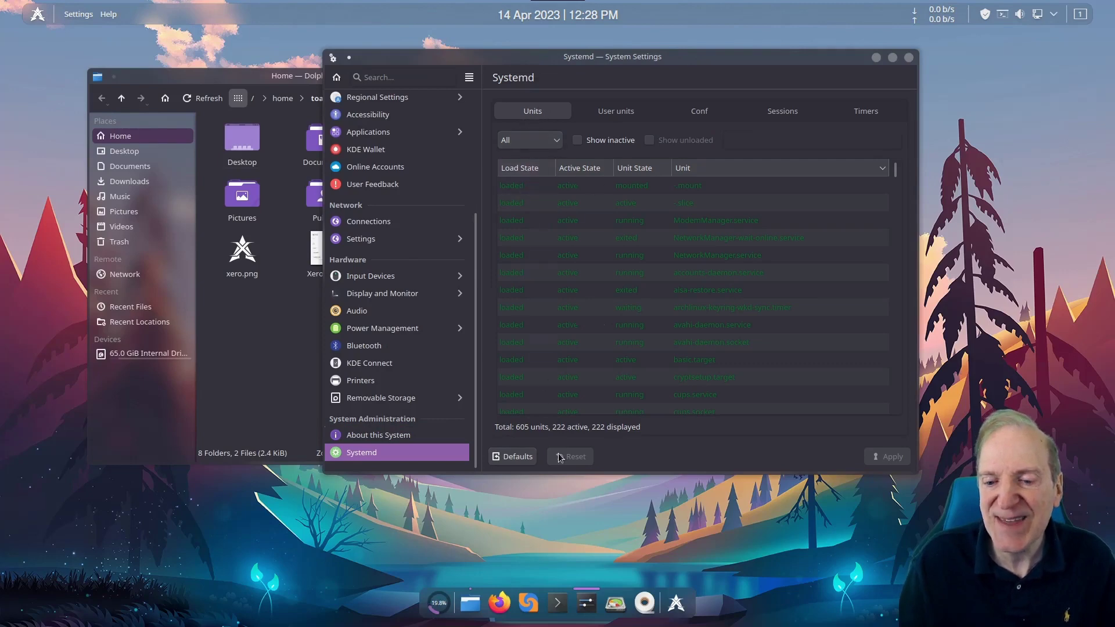
{"action": "left_click", "coordinate": [616, 111]}
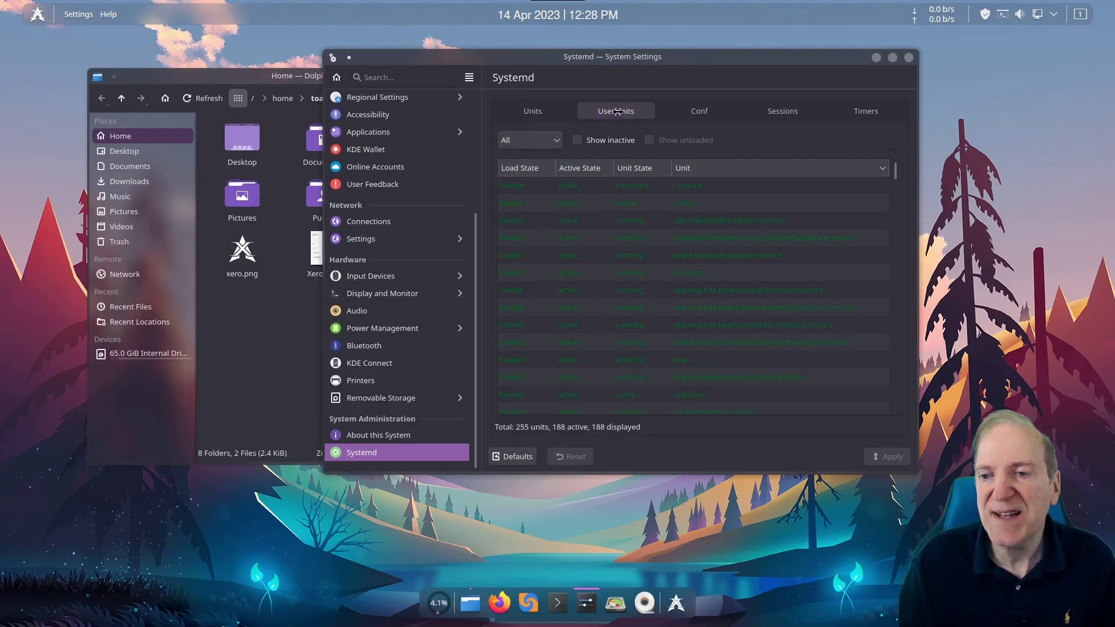
{"action": "left_click", "coordinate": [700, 112]}
{"action": "scroll", "coordinate": [474, 270], "scroll_direction": "up", "scroll_amount": 3}
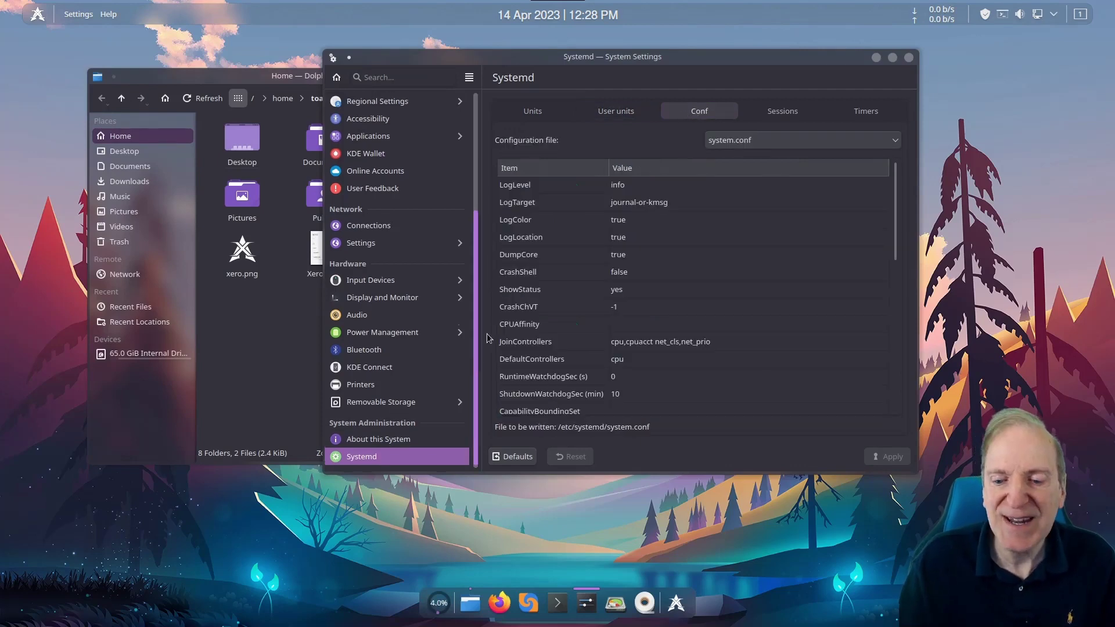
{"action": "scroll", "coordinate": [477, 411], "scroll_direction": "down", "scroll_amount": 4}
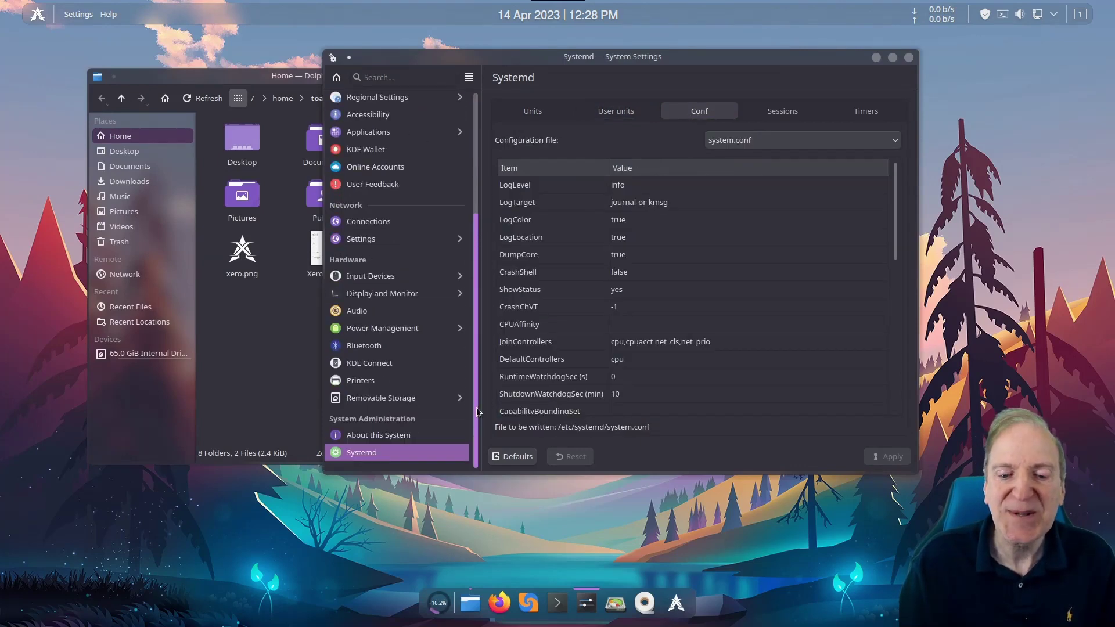
{"action": "scroll", "coordinate": [476, 315], "scroll_direction": "up", "scroll_amount": 3}
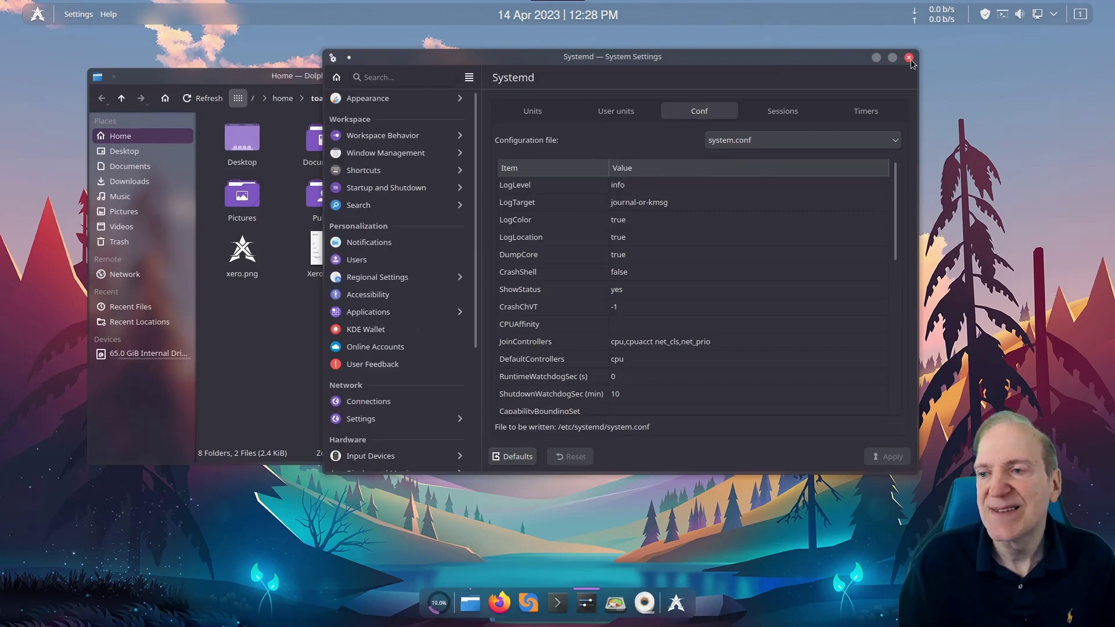
- Close System Settings and browse the application launcher's Graphics, Development, Settings and System categories
{"action": "left_click", "coordinate": [909, 58]}
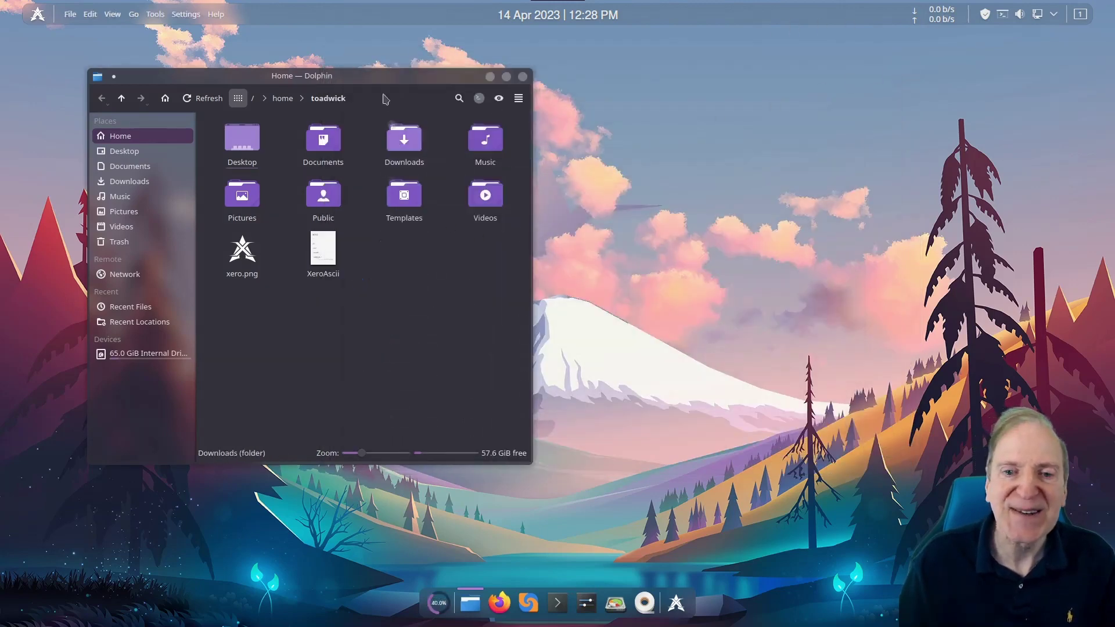
{"action": "left_click", "coordinate": [34, 15]}
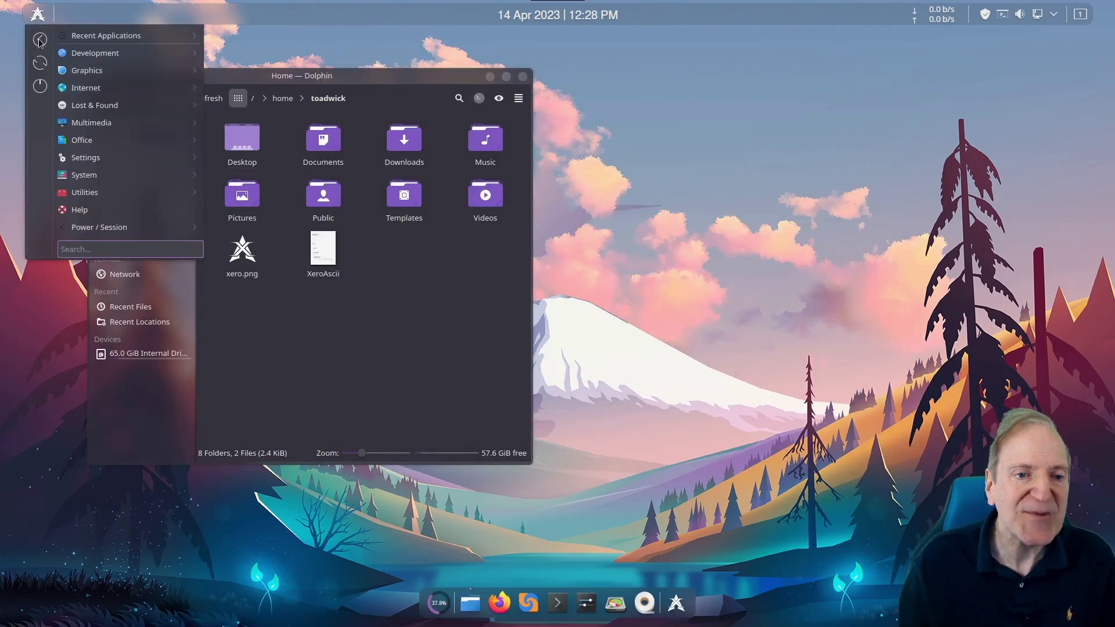
{"action": "mouse_move", "coordinate": [79, 90]}
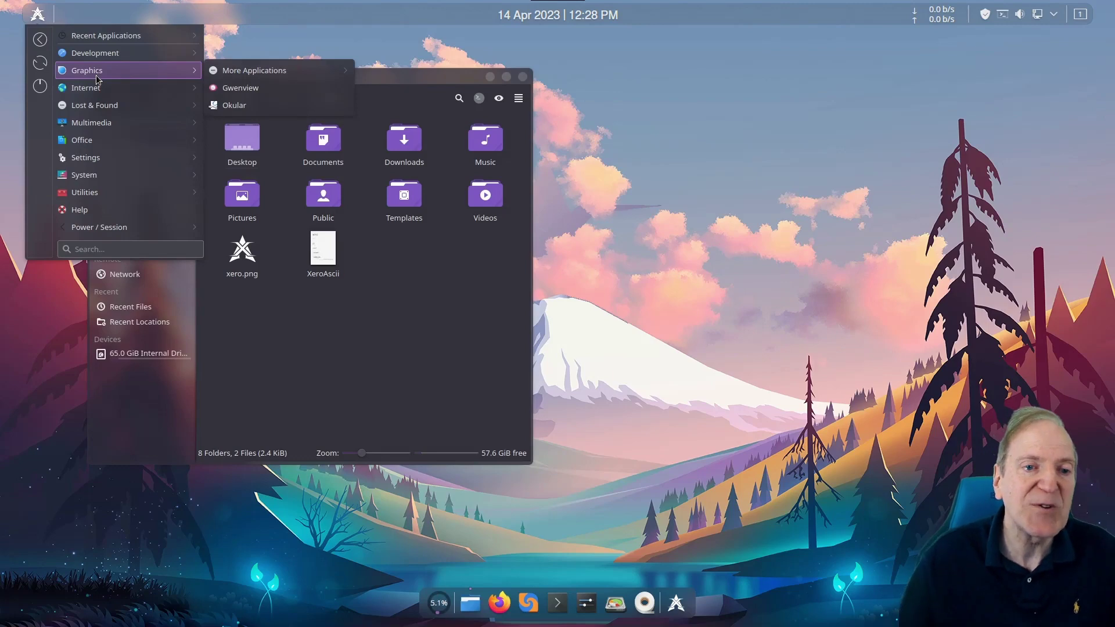
{"action": "mouse_move", "coordinate": [107, 55]}
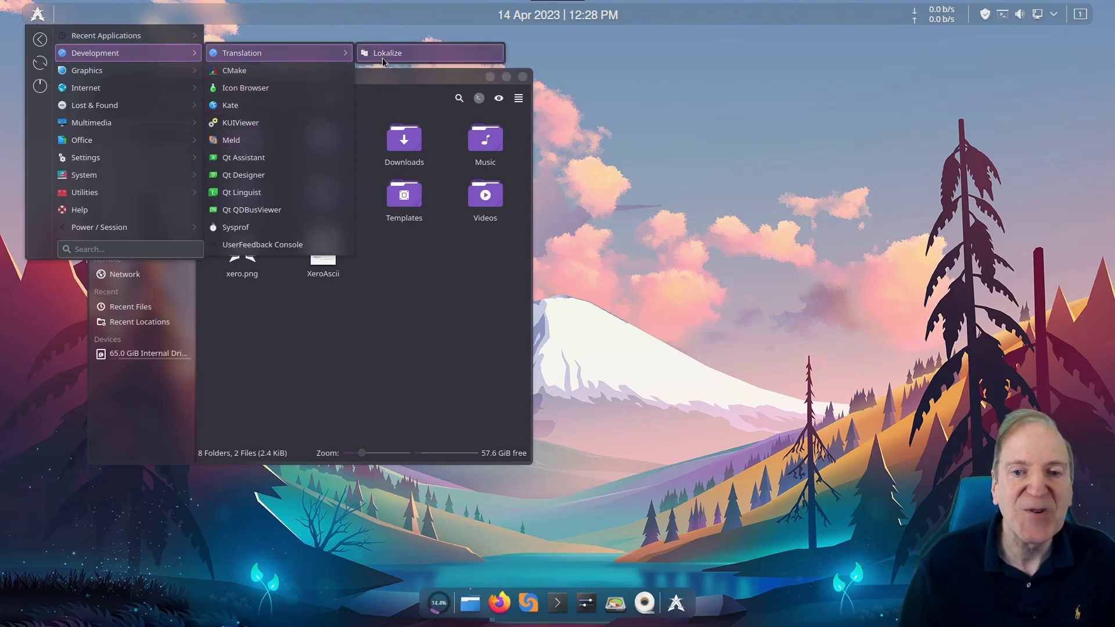
{"action": "mouse_move", "coordinate": [91, 155]}
{"action": "mouse_move", "coordinate": [95, 178]}
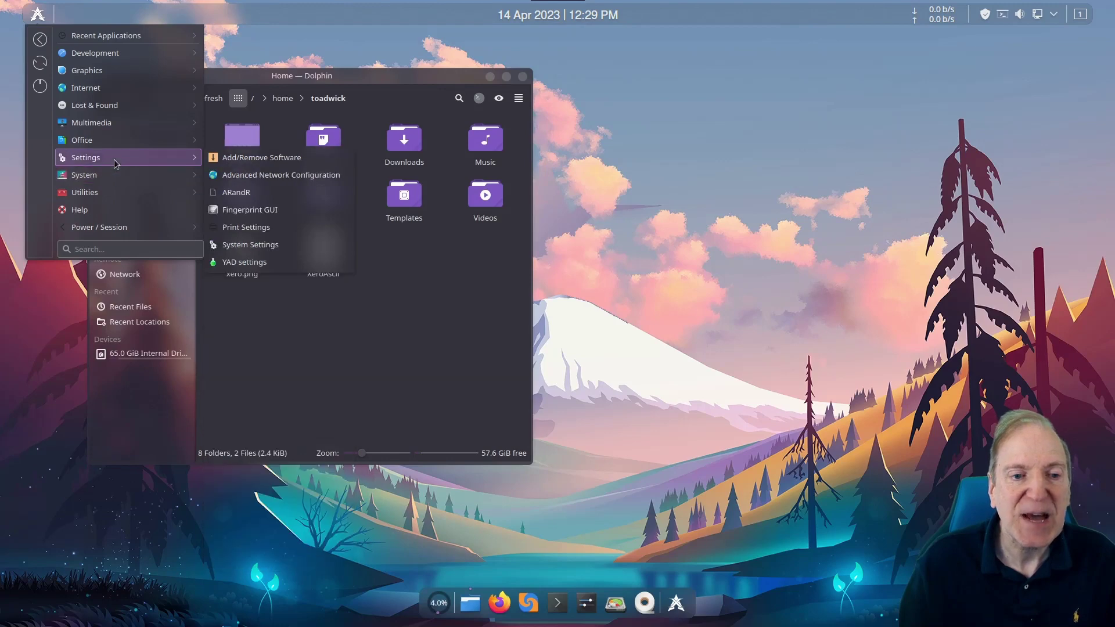
{"action": "mouse_move", "coordinate": [174, 174]}
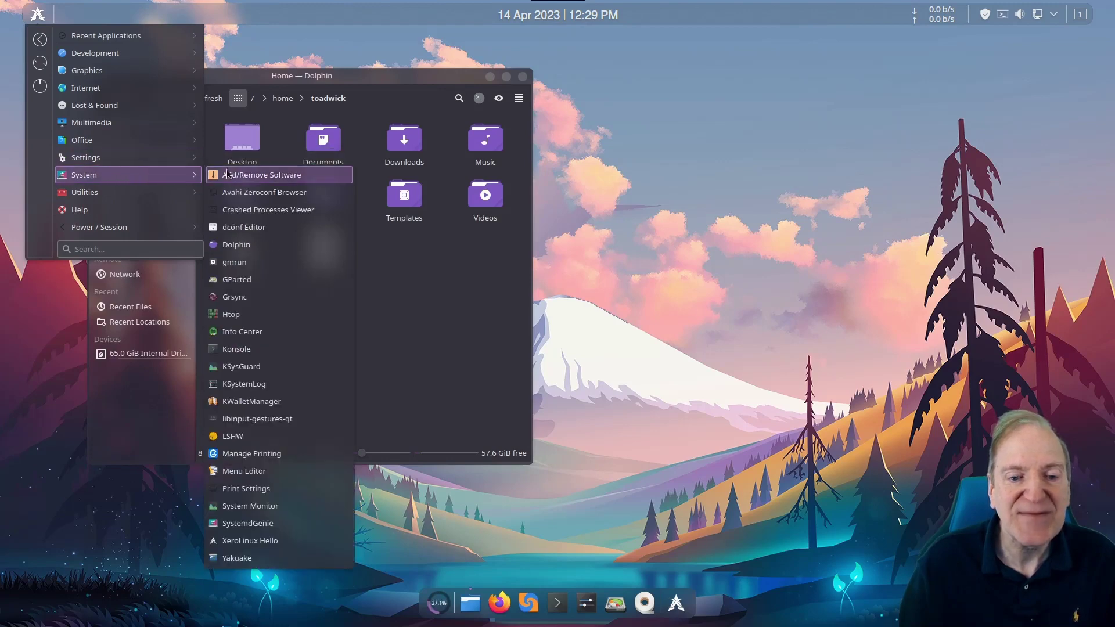
- Launch Htop from the System applications to view resource usage, and close the Dolphin window
{"action": "left_click", "coordinate": [230, 316]}
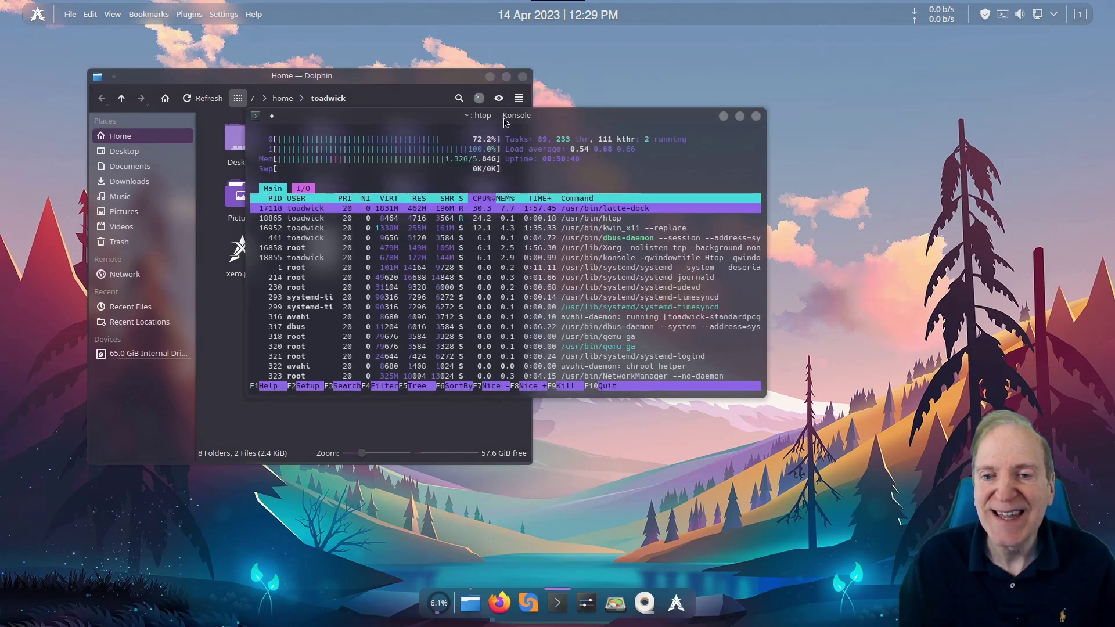
{"action": "left_click_drag", "start_coordinate": [519, 114], "coordinate": [567, 76]}
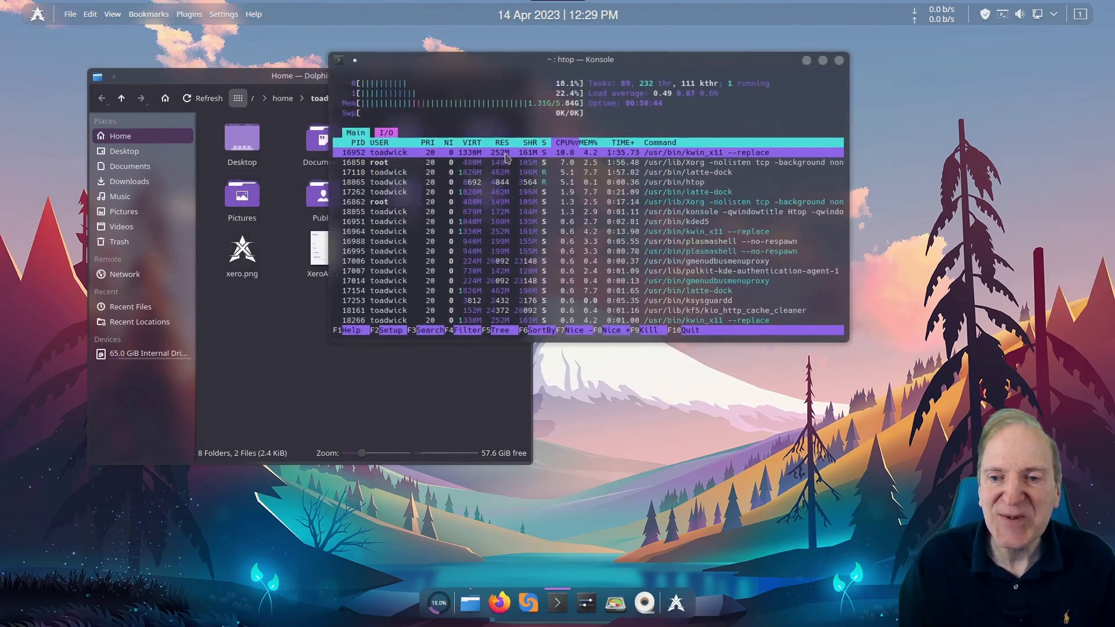
{"action": "left_click", "coordinate": [286, 83]}
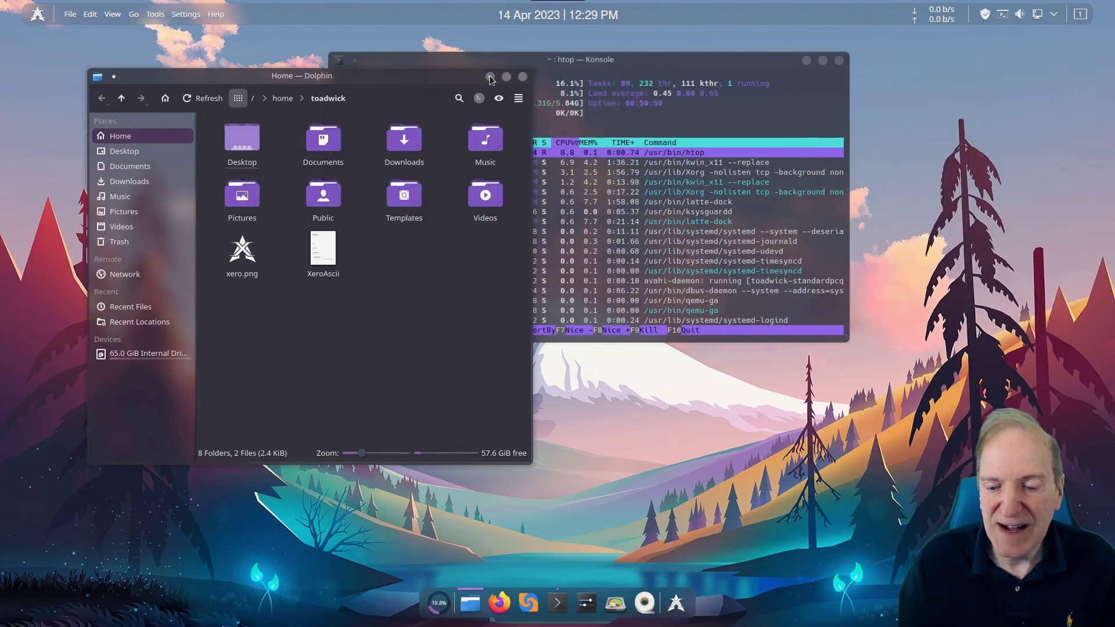
{"action": "left_click", "coordinate": [523, 77]}
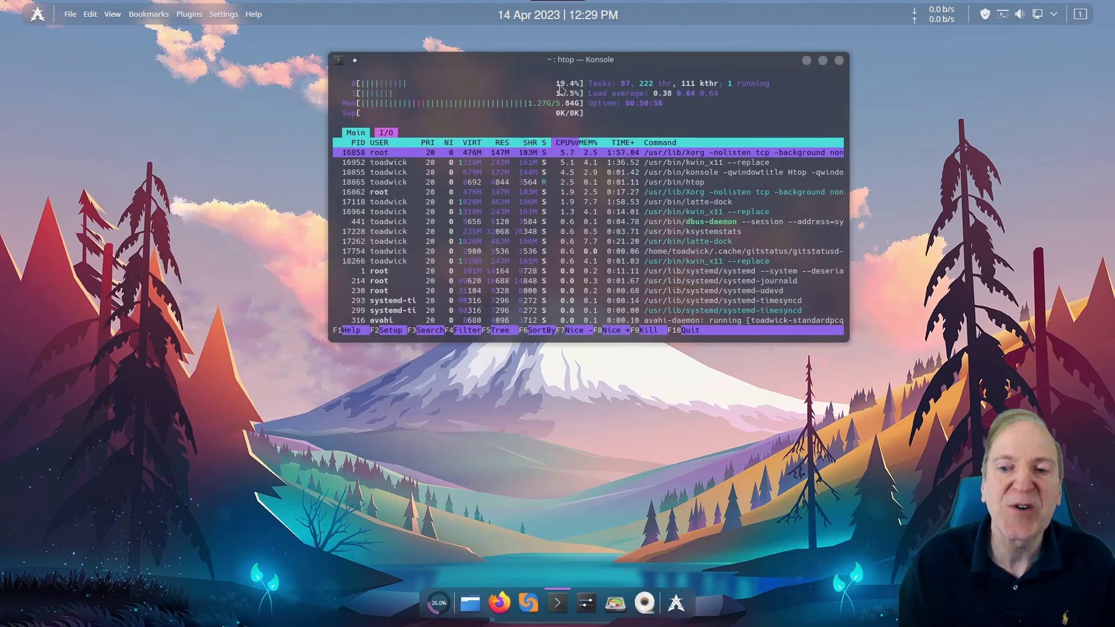
{"action": "left_click_drag", "start_coordinate": [586, 61], "coordinate": [503, 87]}
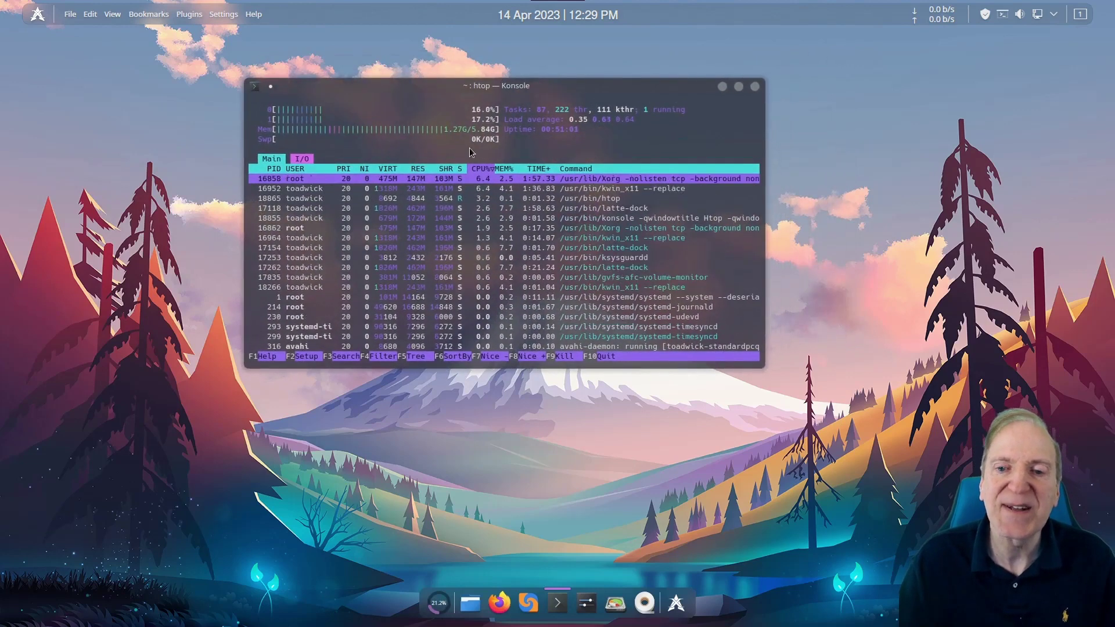
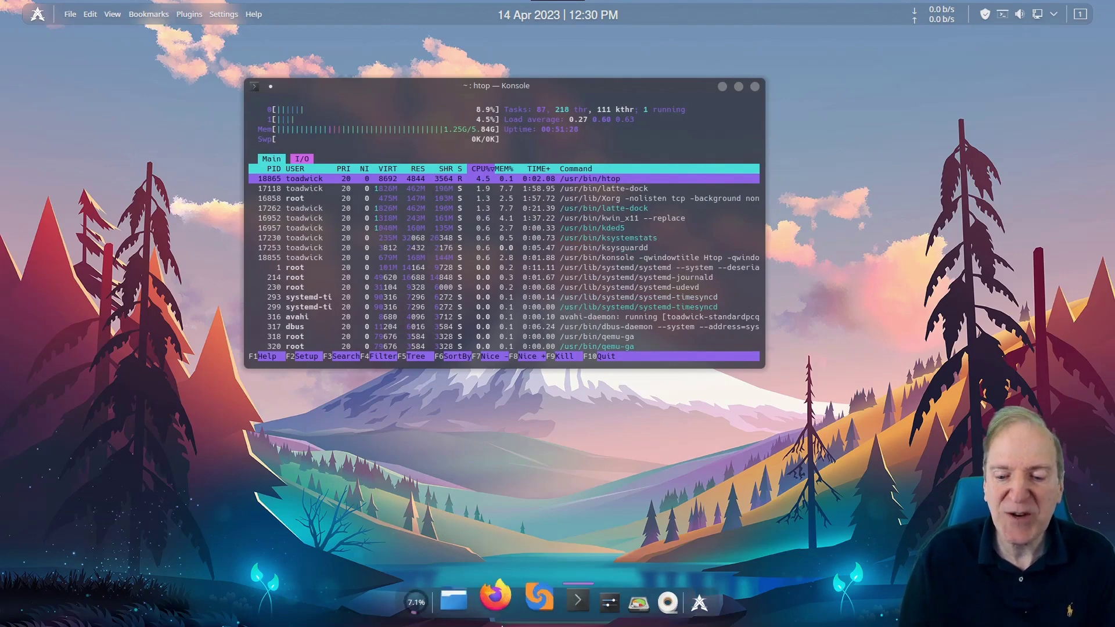
- Switch to Firefox, search for xerolinux and open the xerolinux.xyz website
{"action": "left_click", "coordinate": [509, 605]}
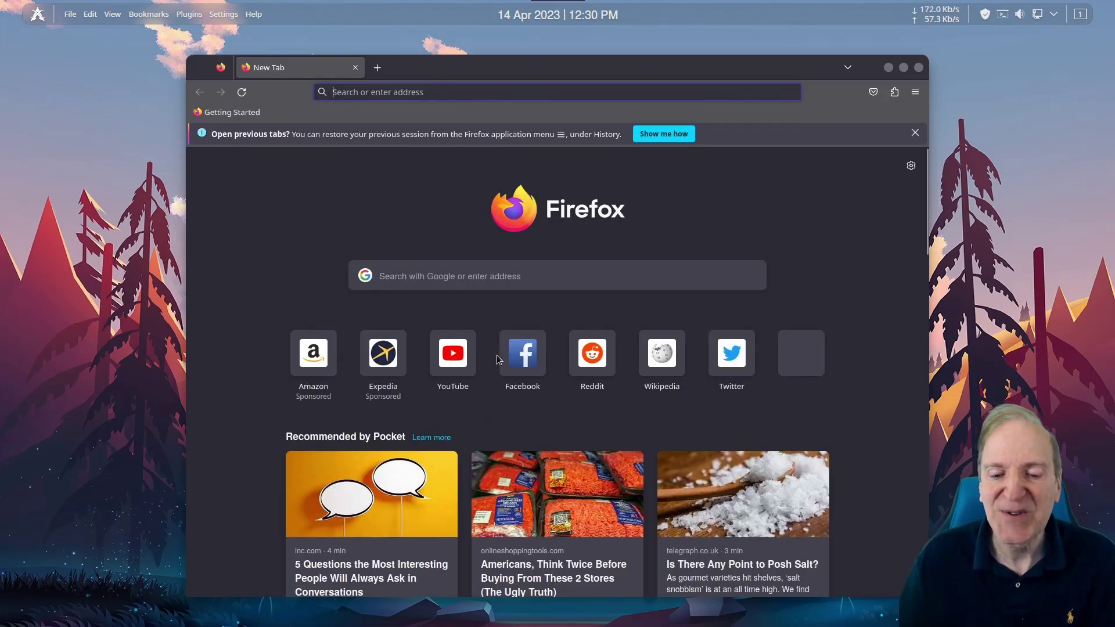
{"action": "left_click", "coordinate": [426, 93]}
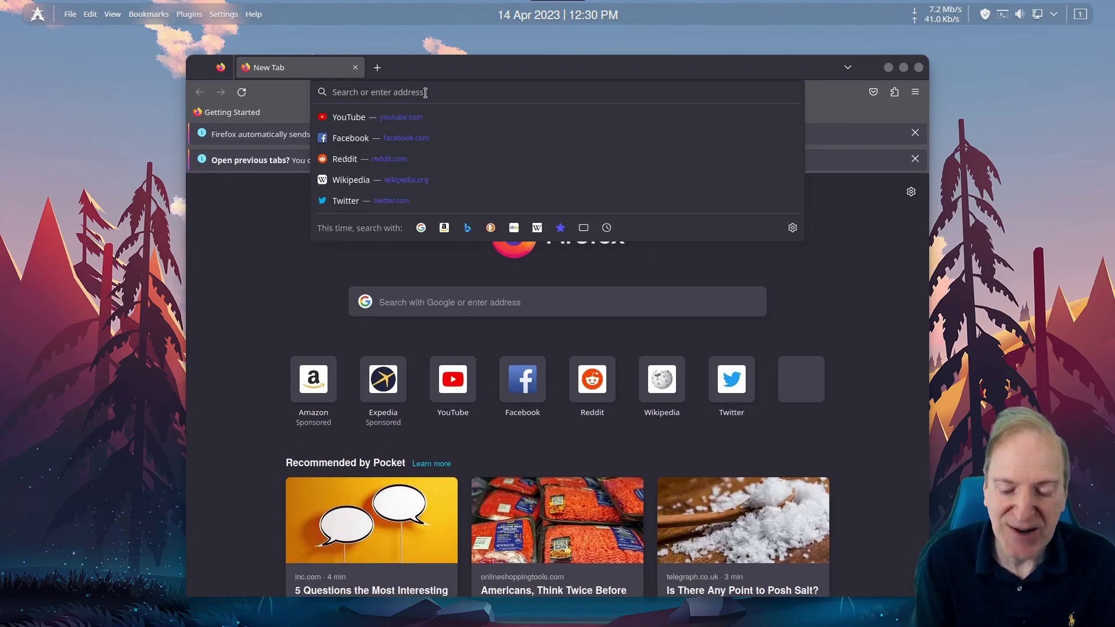
{"action": "type", "text": "xe"}
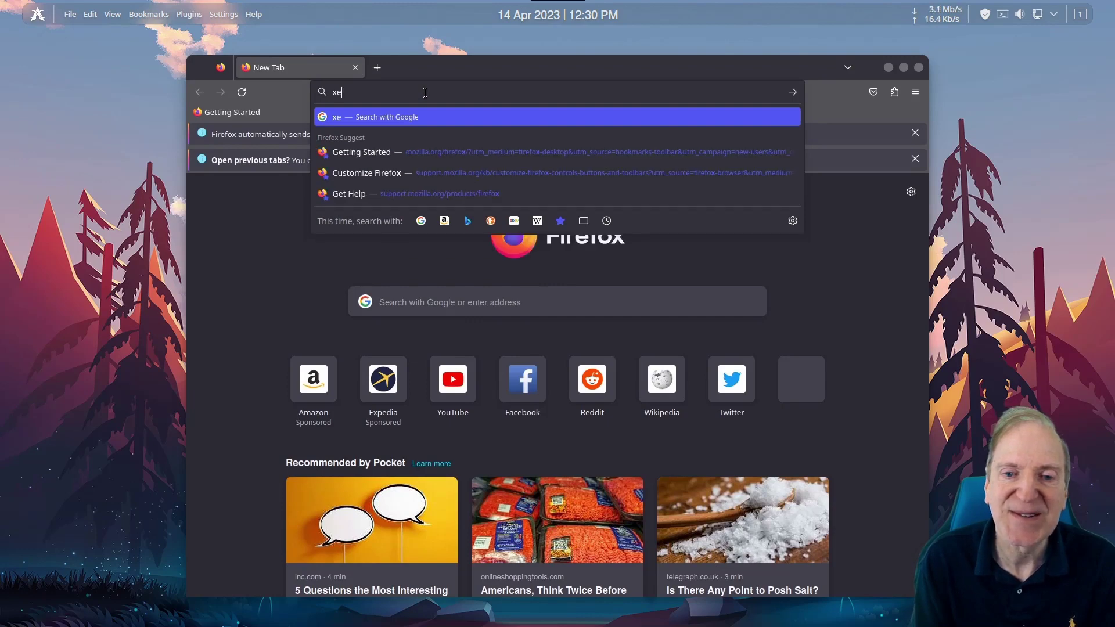
{"action": "type", "text": "rolinux"}
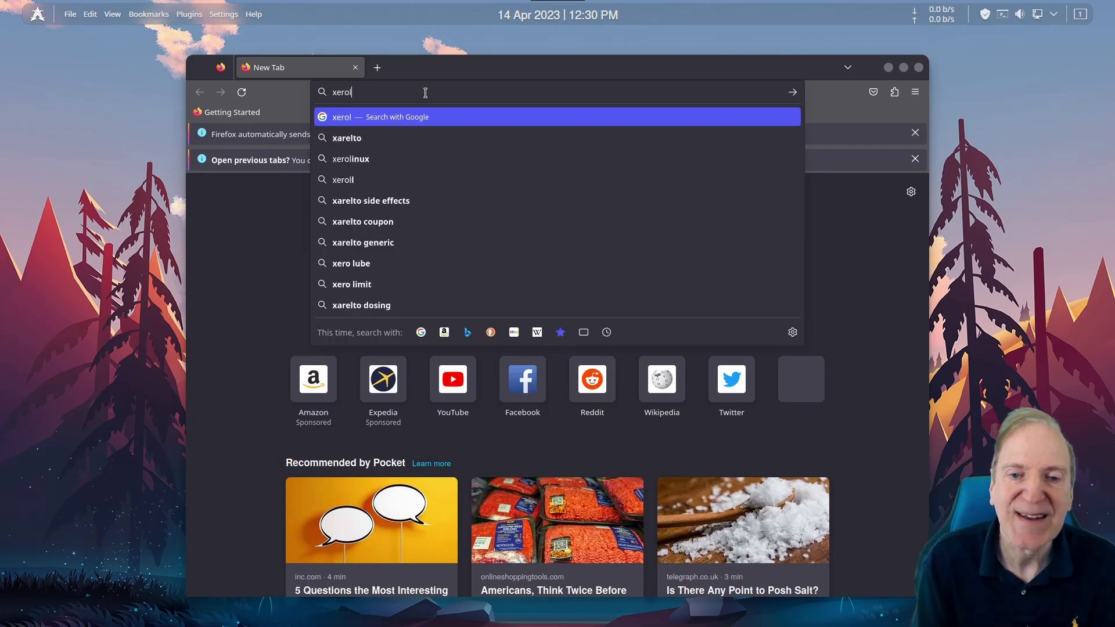
{"action": "key", "text": "Return"}
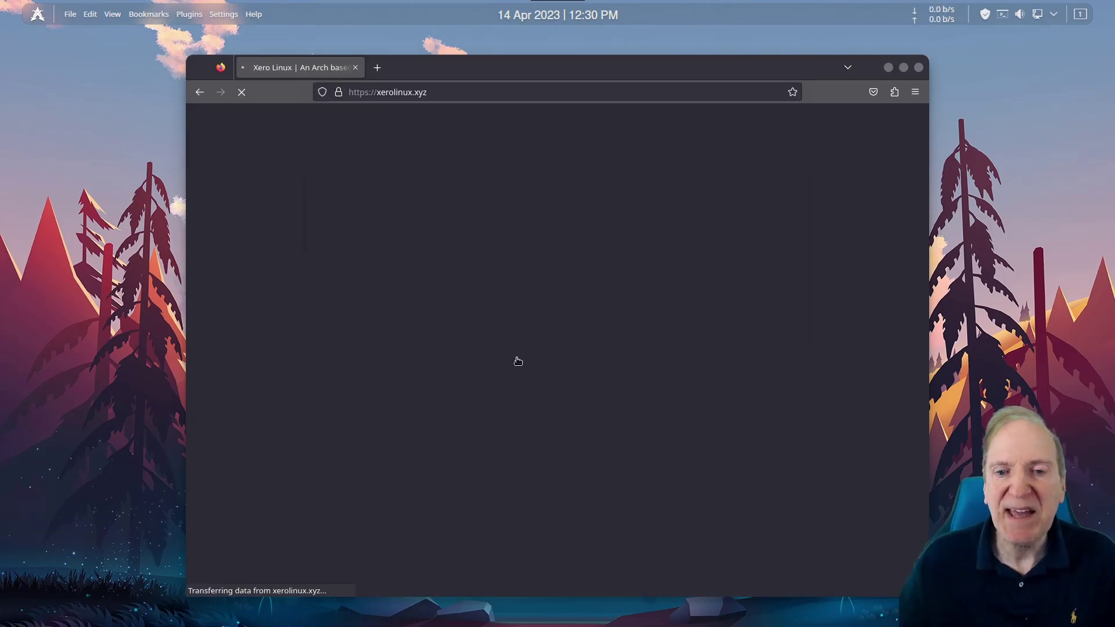
- Find the XeroDunes entry under Rices/Themes and open its Installation Guide
{"action": "scroll", "coordinate": [918, 198], "scroll_direction": "down", "scroll_amount": 15}
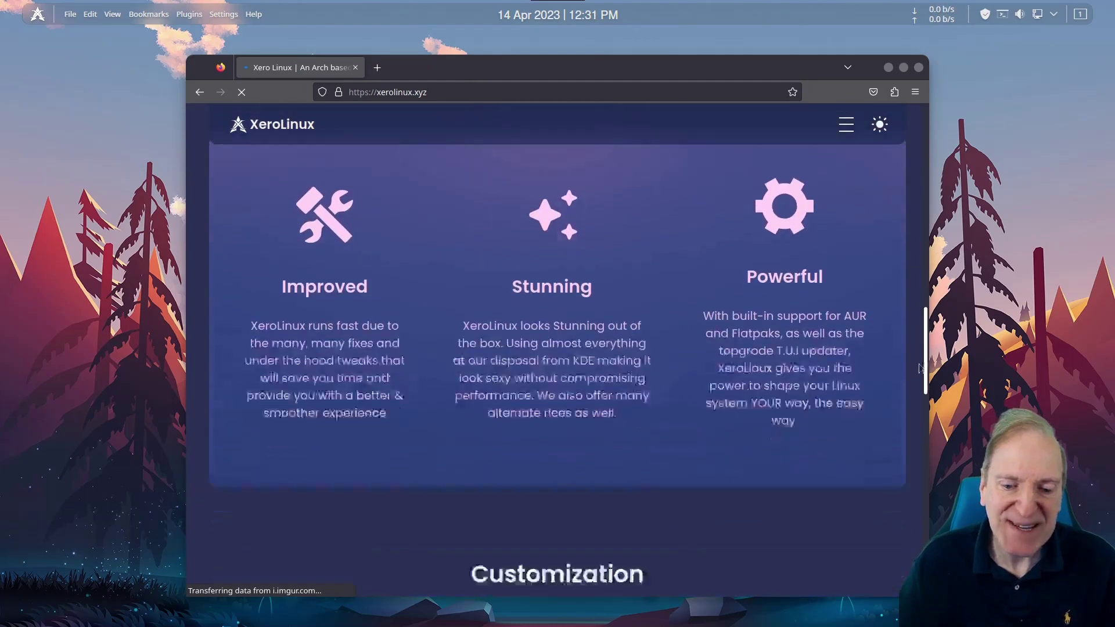
{"action": "scroll", "coordinate": [921, 389], "scroll_direction": "down", "scroll_amount": 3}
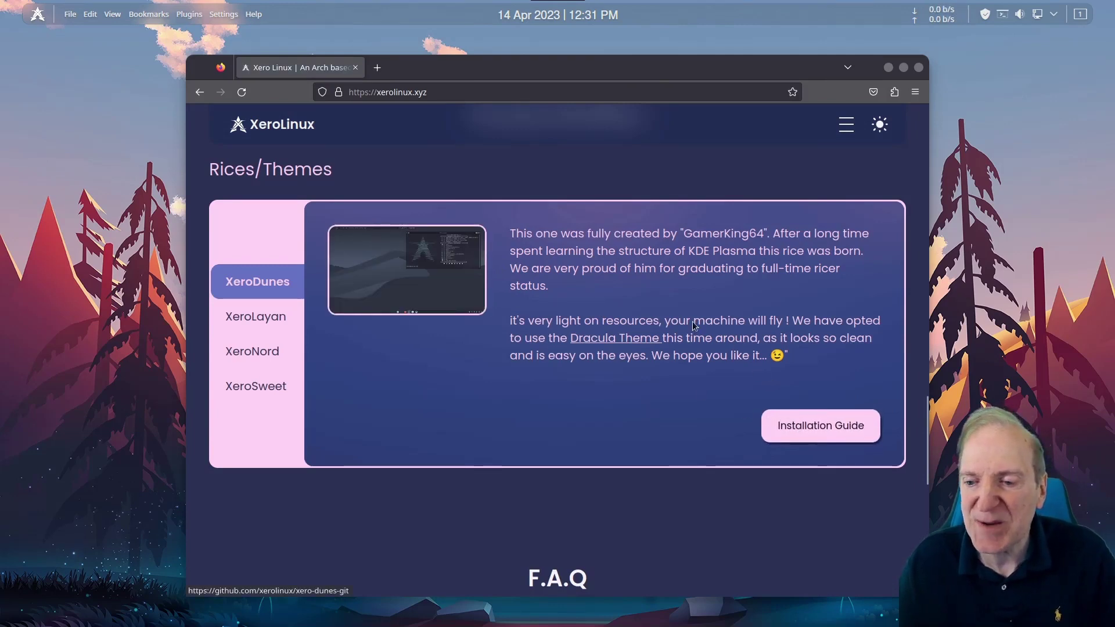
{"action": "left_click", "coordinate": [824, 434]}
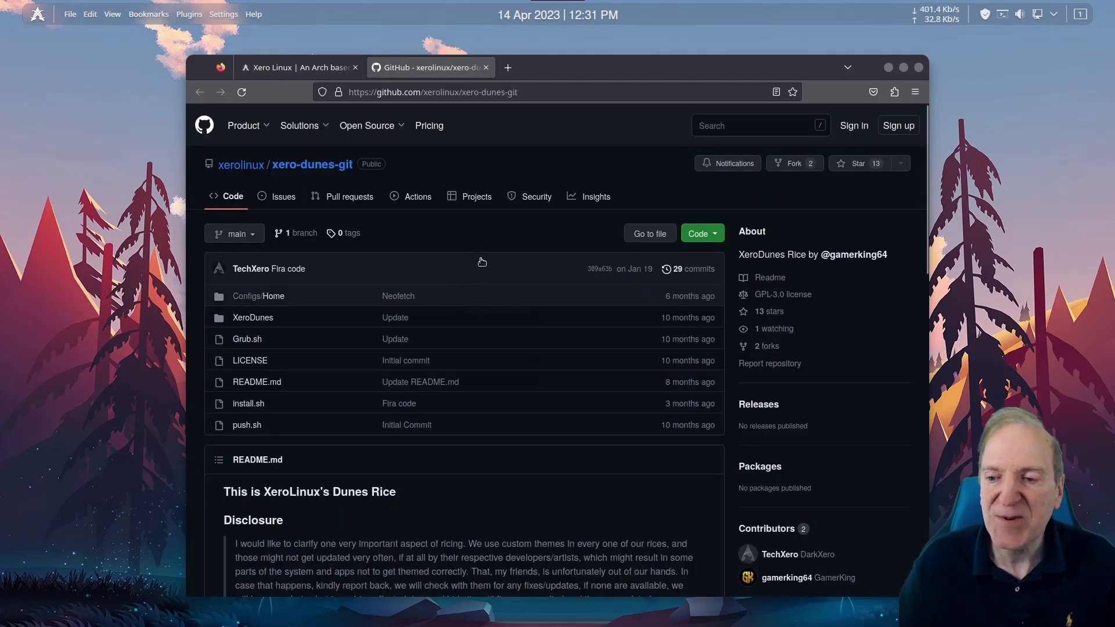
- Copy the full git clone and install.sh command from the Installation section of the xero-dunes-git README
{"action": "scroll", "coordinate": [561, 427], "scroll_direction": "down", "scroll_amount": 5}
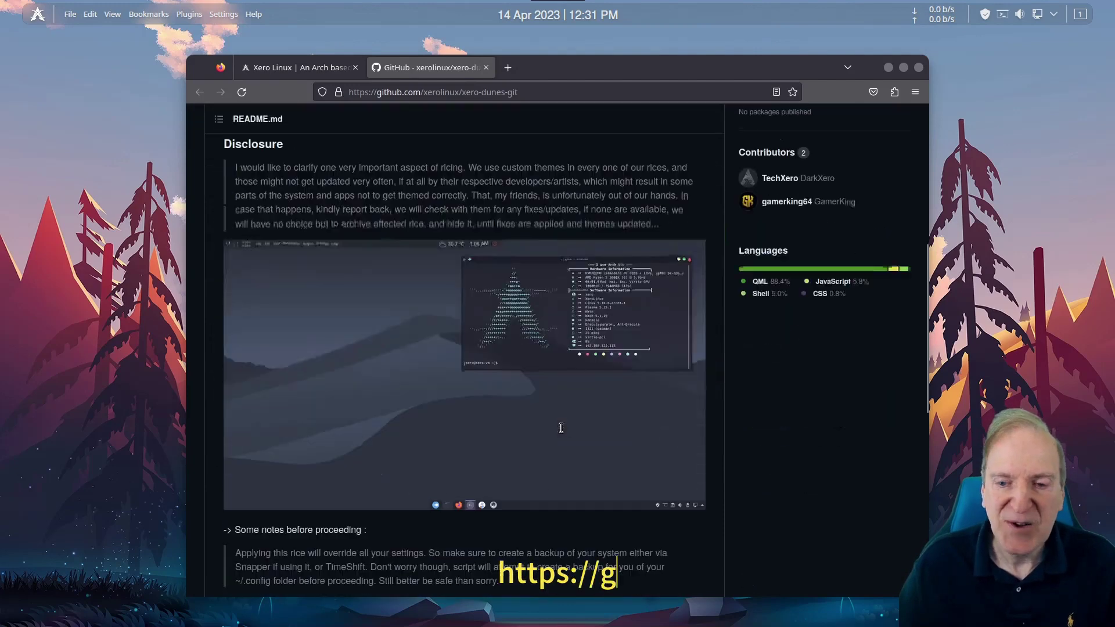
{"action": "scroll", "coordinate": [560, 428], "scroll_direction": "down", "scroll_amount": 6}
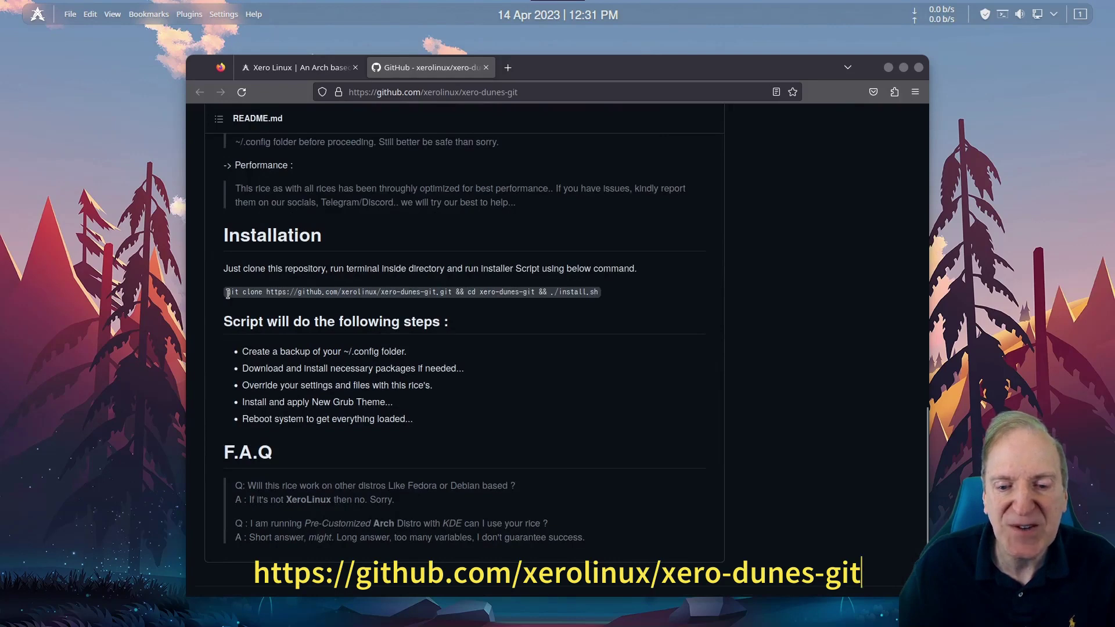
{"action": "left_click_drag", "start_coordinate": [319, 293], "coordinate": [606, 297]}
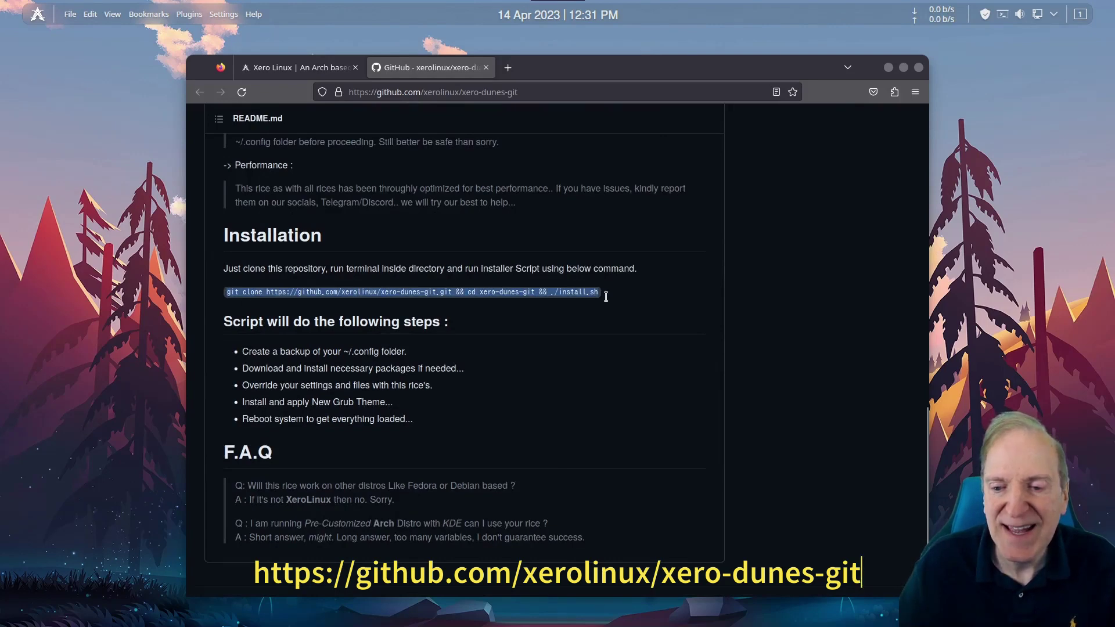
{"action": "right_click", "coordinate": [567, 293]}
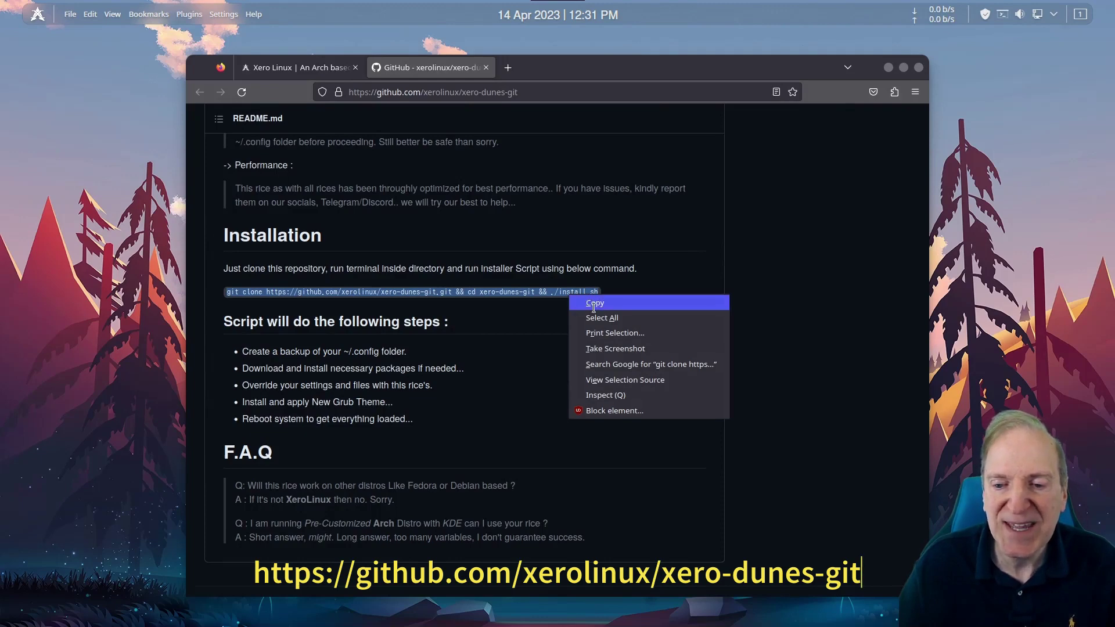
{"action": "left_click", "coordinate": [593, 303]}
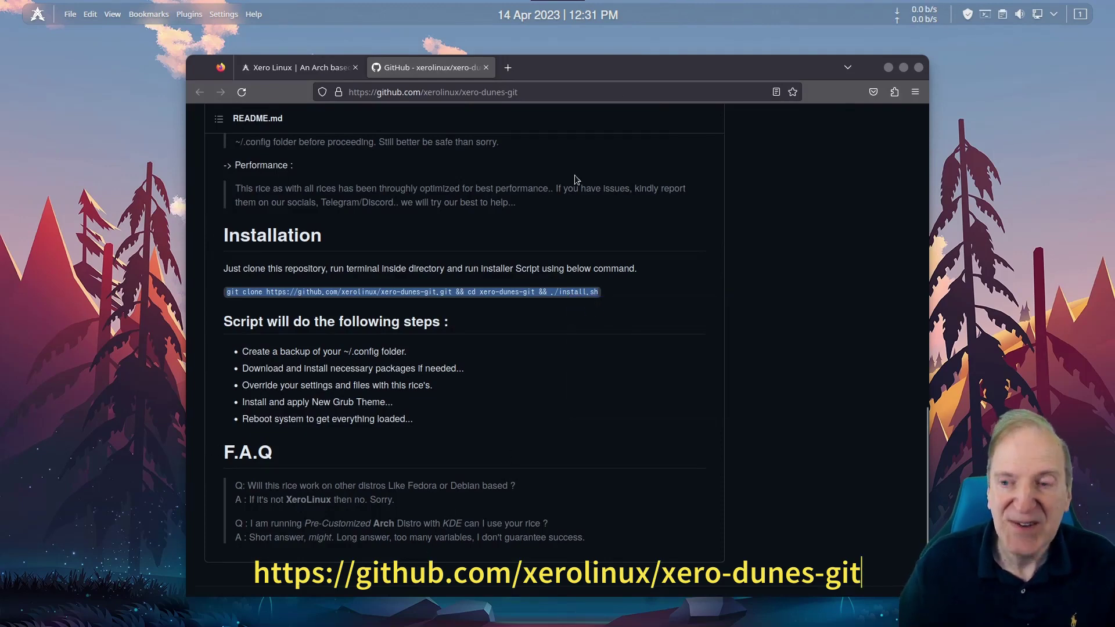
- Run the copied XeroDunes install command in the Yakuake drop-down terminal and submit the sudo password
{"action": "key", "text": "F12"}
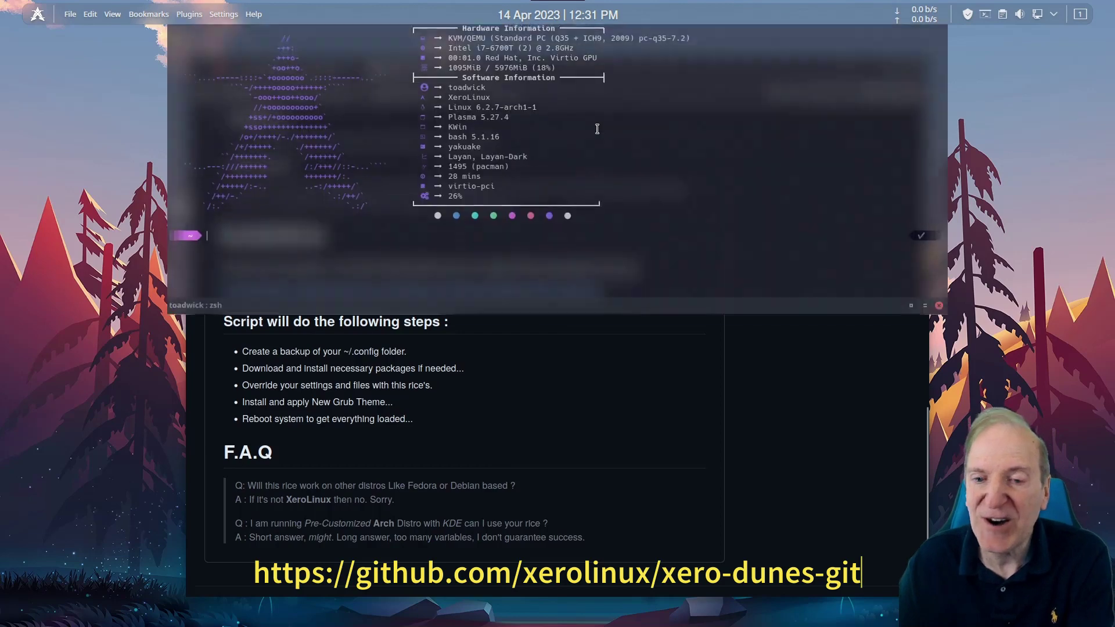
{"action": "right_click", "coordinate": [409, 250]}
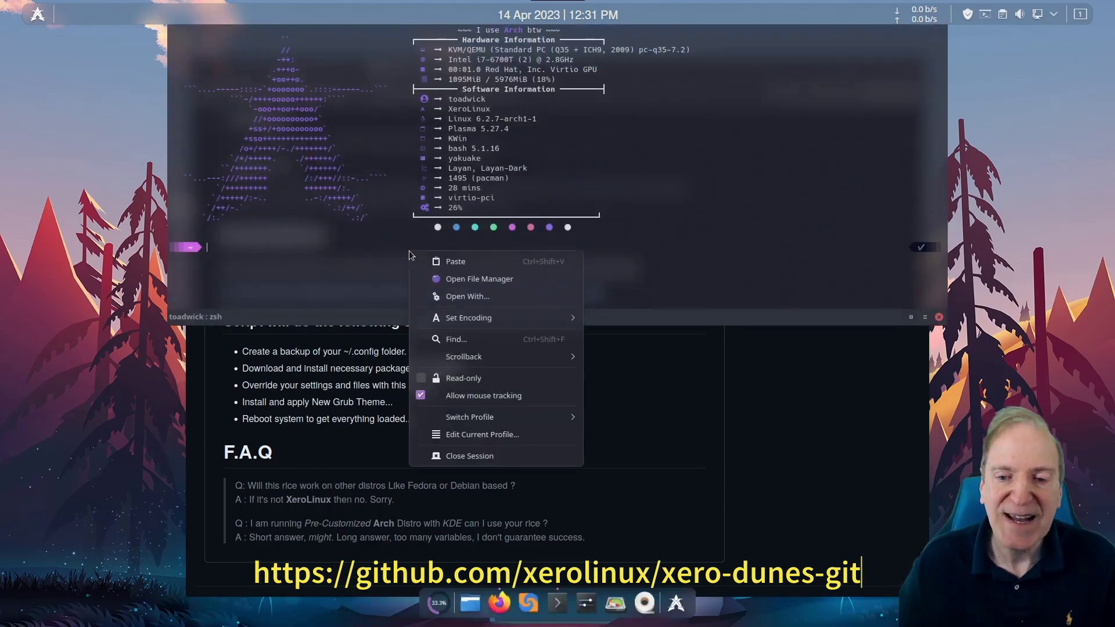
{"action": "left_click", "coordinate": [446, 262]}
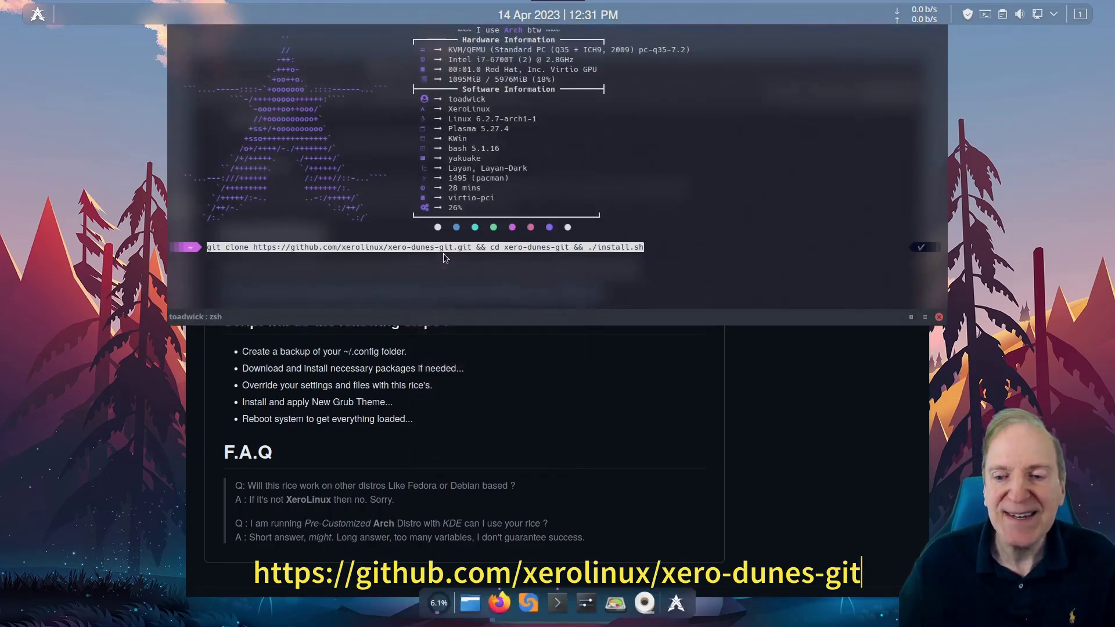
{"action": "key", "text": "Return"}
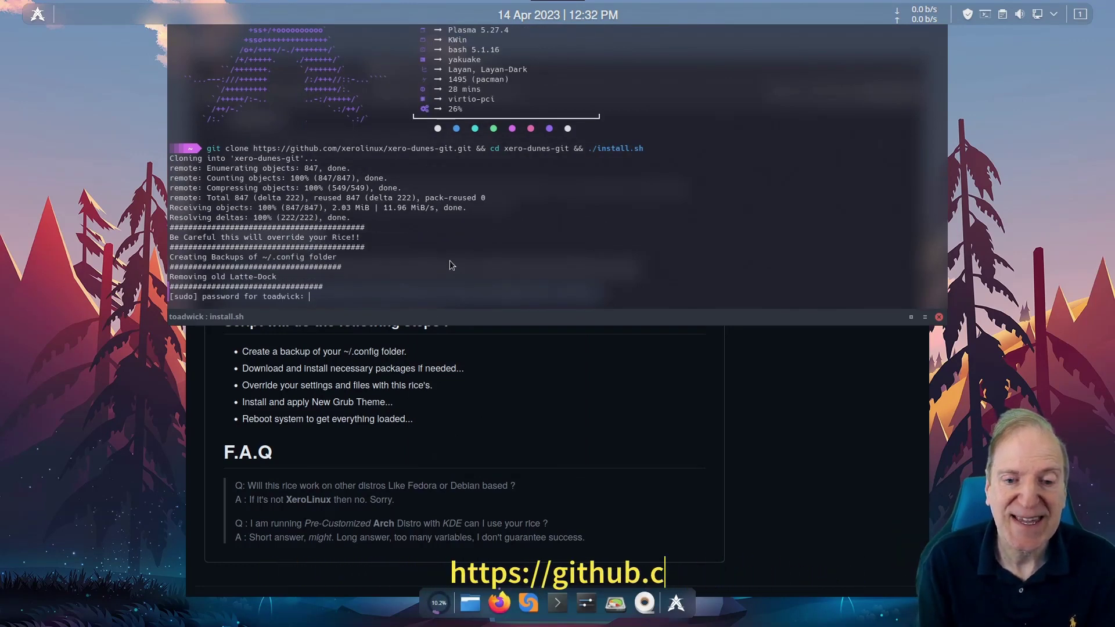
{"action": "key", "text": "Return"}
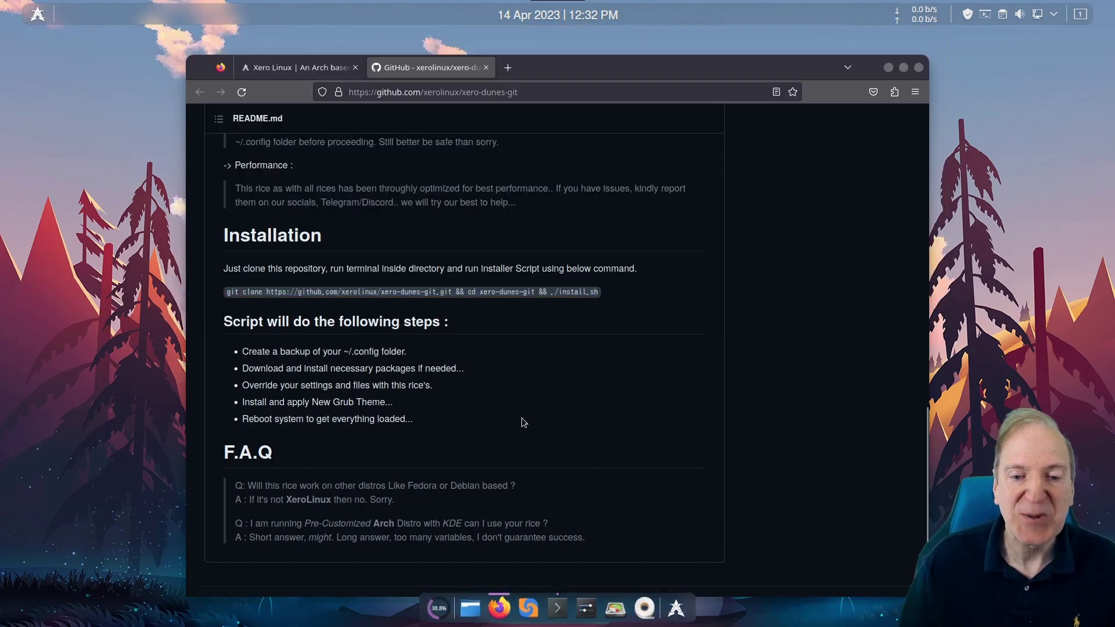
- Review the Dunes rice's preview image and the repository's file list on the GitHub page
{"action": "scroll", "coordinate": [559, 284], "scroll_direction": "up", "scroll_amount": 5}
{"action": "scroll", "coordinate": [559, 284], "scroll_direction": "up", "scroll_amount": 3}
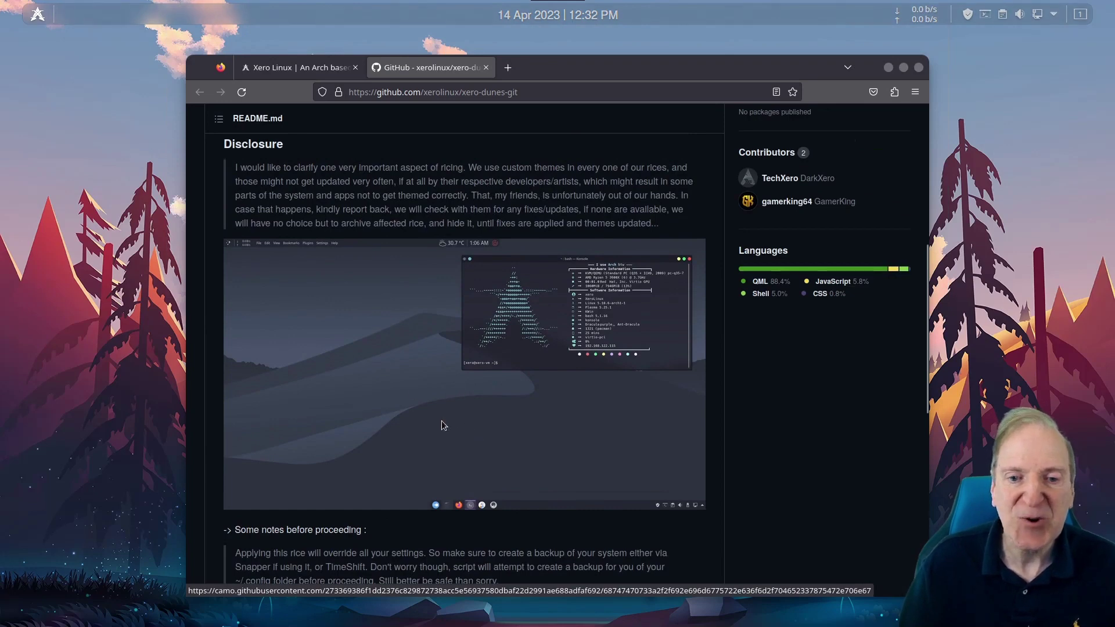
{"action": "scroll", "coordinate": [441, 426], "scroll_direction": "up", "scroll_amount": 5}
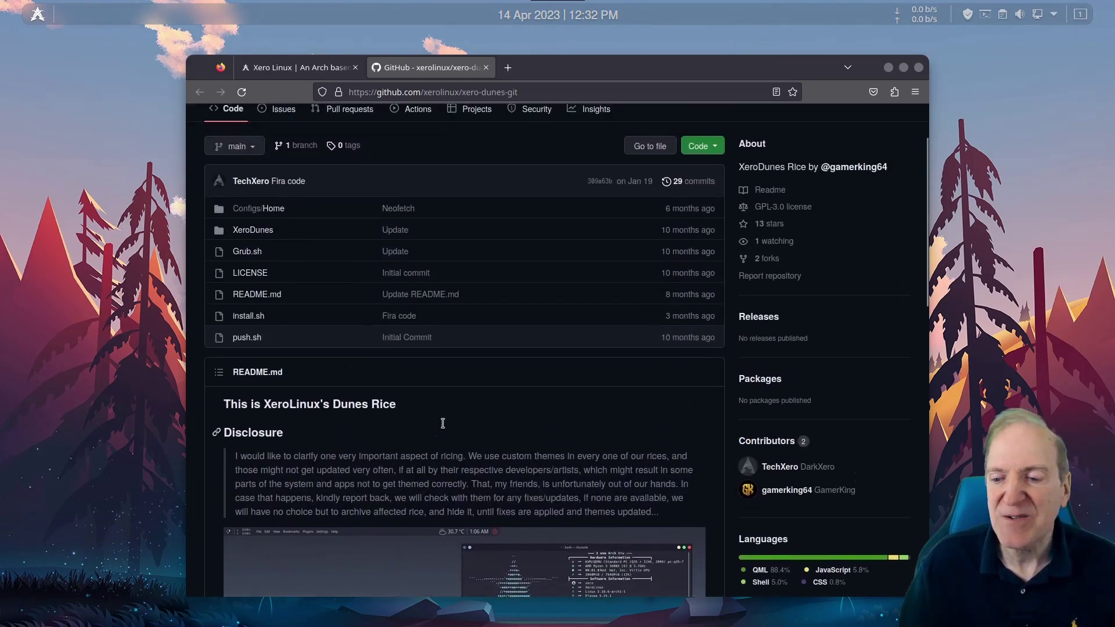
{"action": "scroll", "coordinate": [442, 423], "scroll_direction": "up", "scroll_amount": 2}
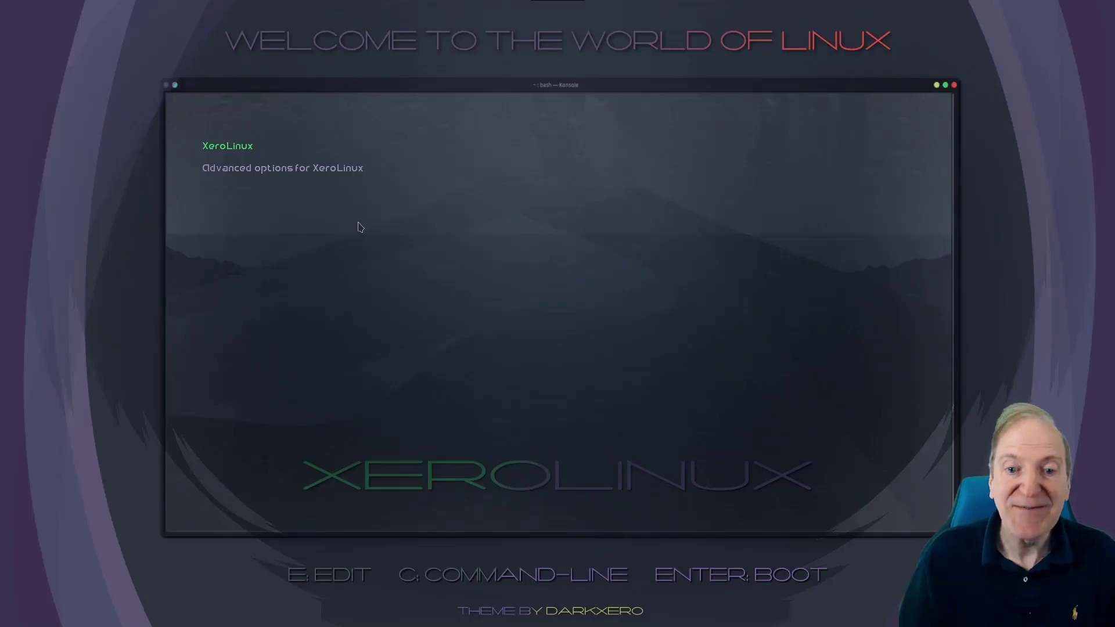
- Boot the default XeroLinux entry and log in to the desktop with the account password
{"action": "key", "text": "Return"}
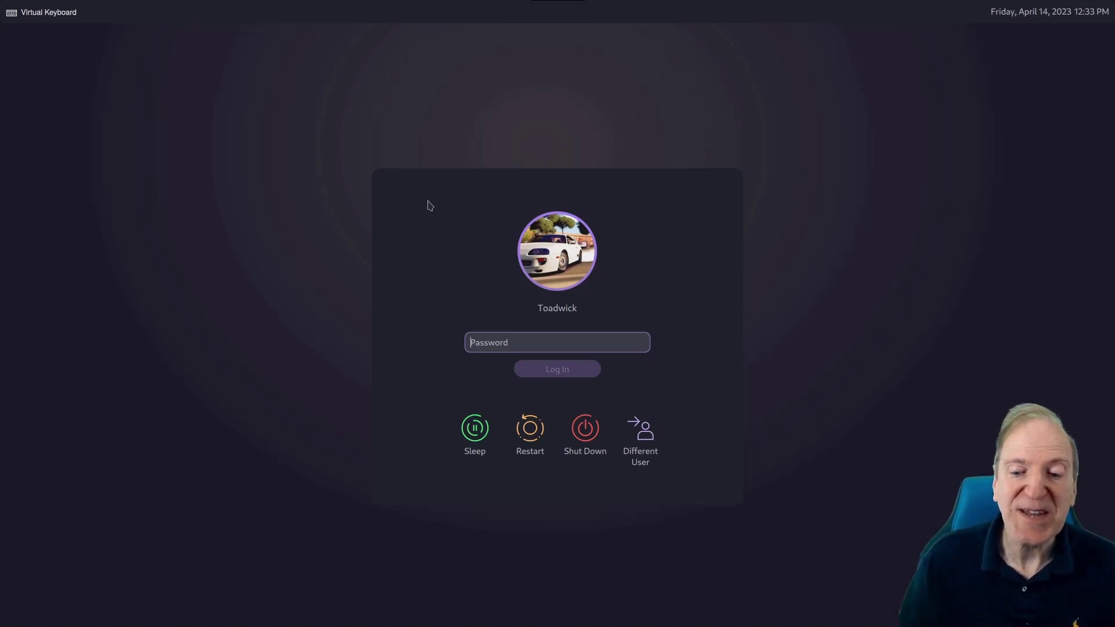
{"action": "type", "text": "••"}
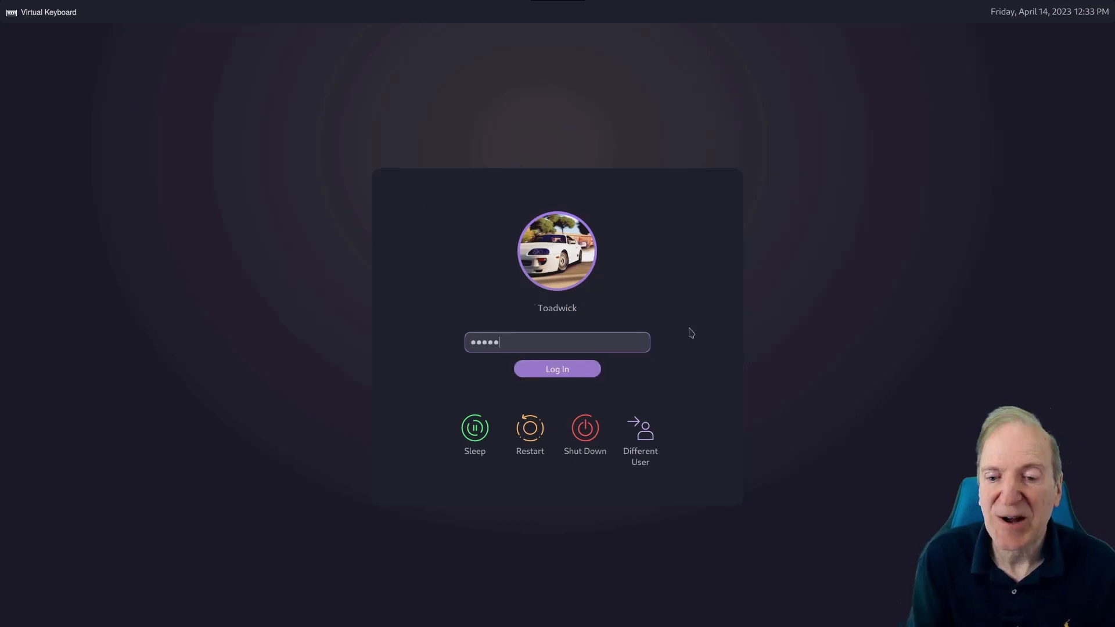
{"action": "type", "text": "•••••"}
{"action": "key", "text": "Return"}
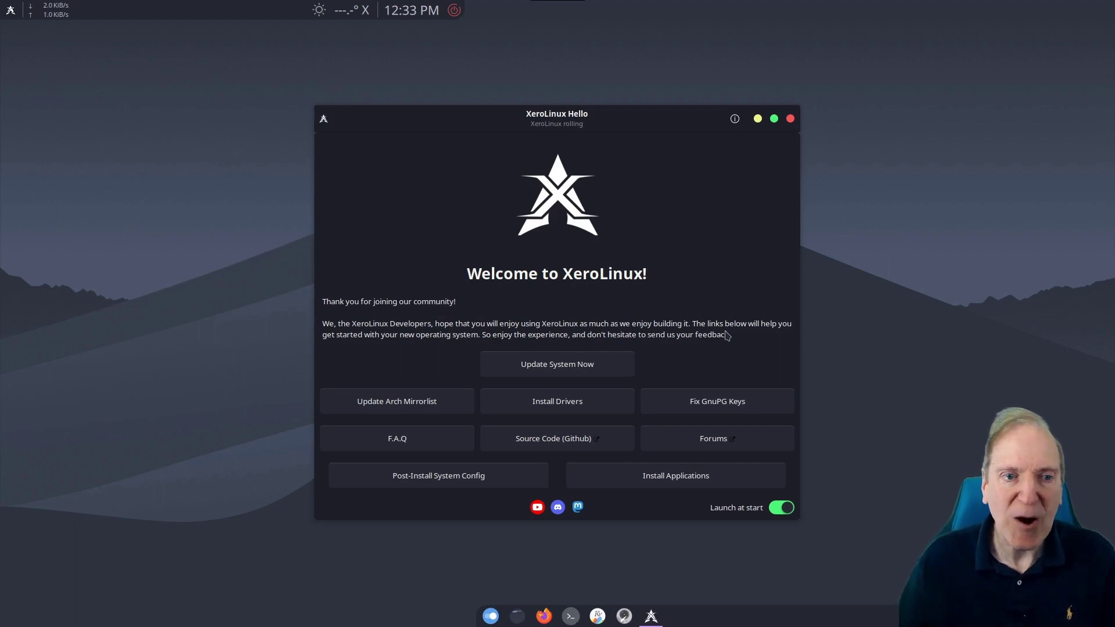
{"action": "right_click", "coordinate": [234, 12]}
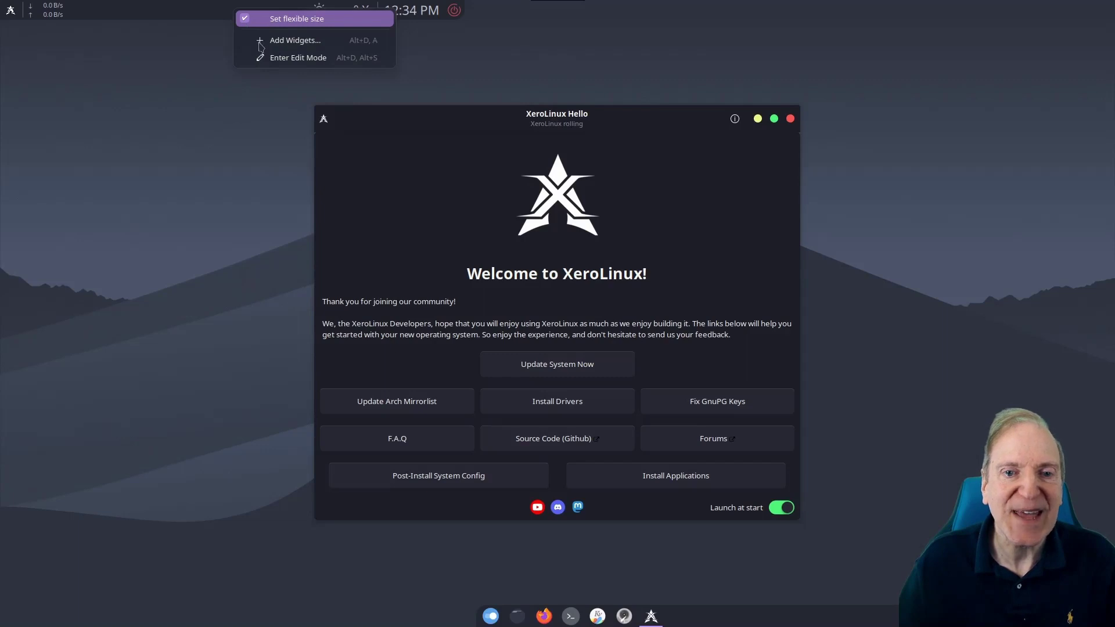
{"action": "left_click", "coordinate": [390, 559]}
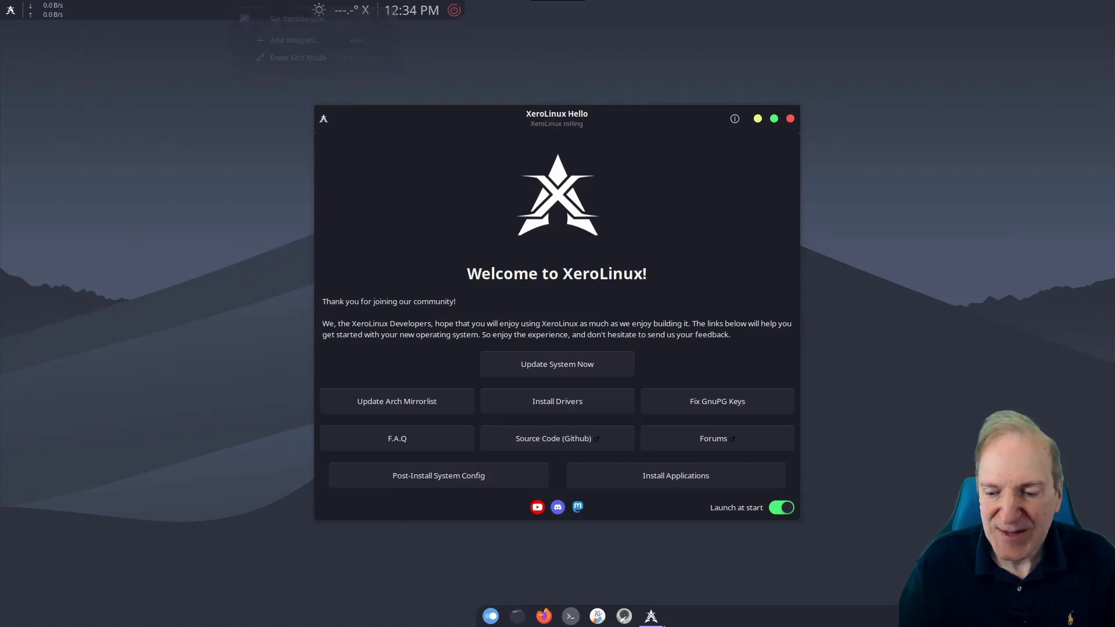
{"action": "right_click", "coordinate": [731, 621]}
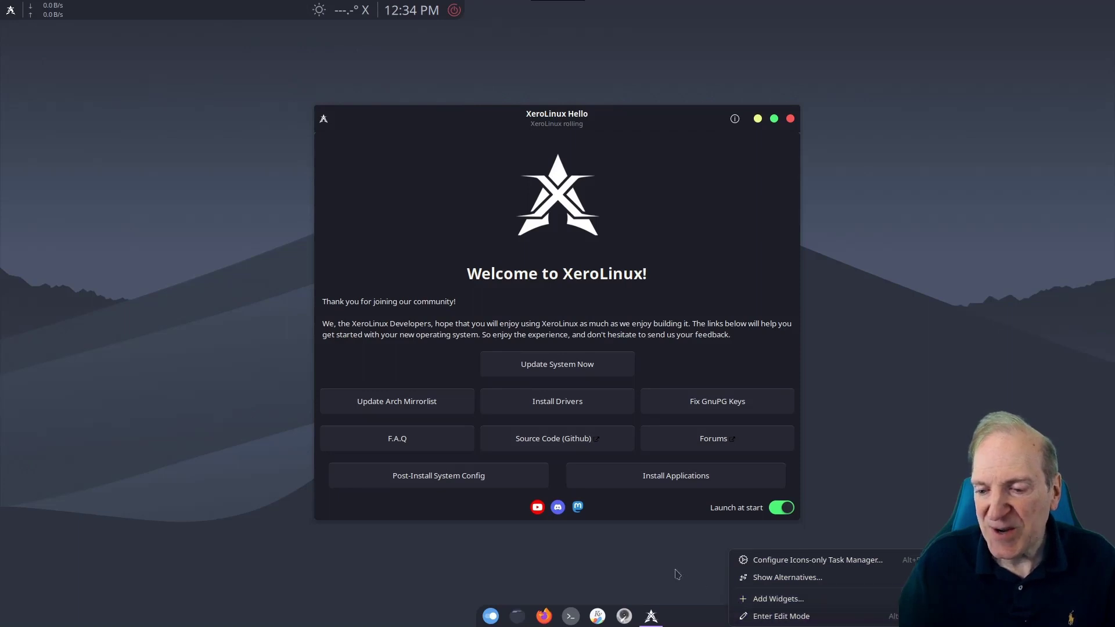
{"action": "left_click", "coordinate": [587, 556]}
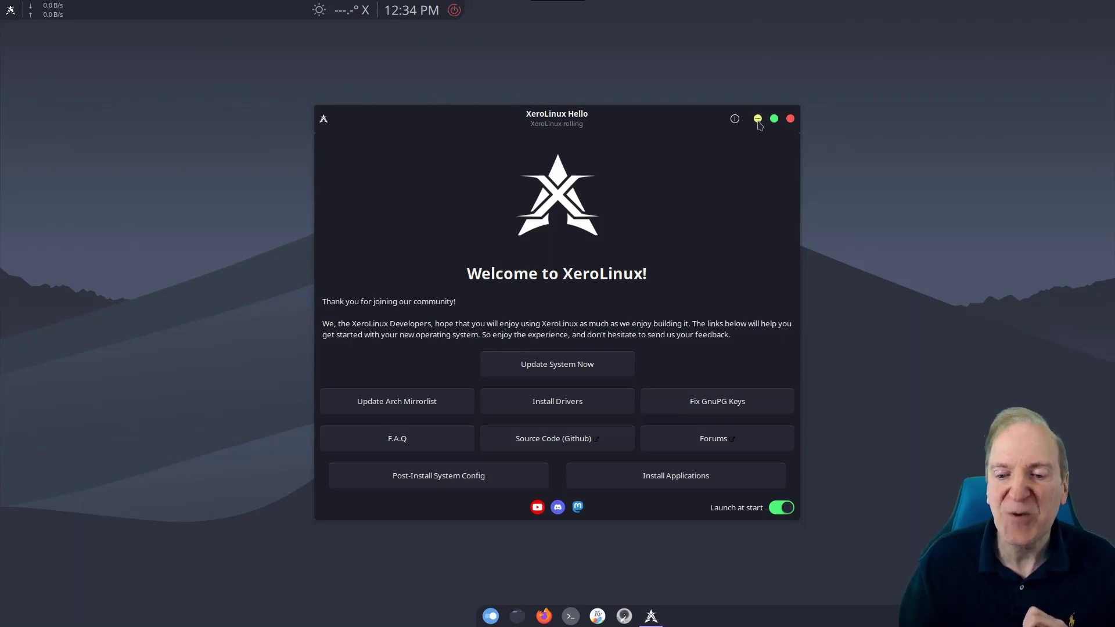
- Close the XeroLinux Hello window and launch Htop from the System application category
{"action": "left_click", "coordinate": [790, 119]}
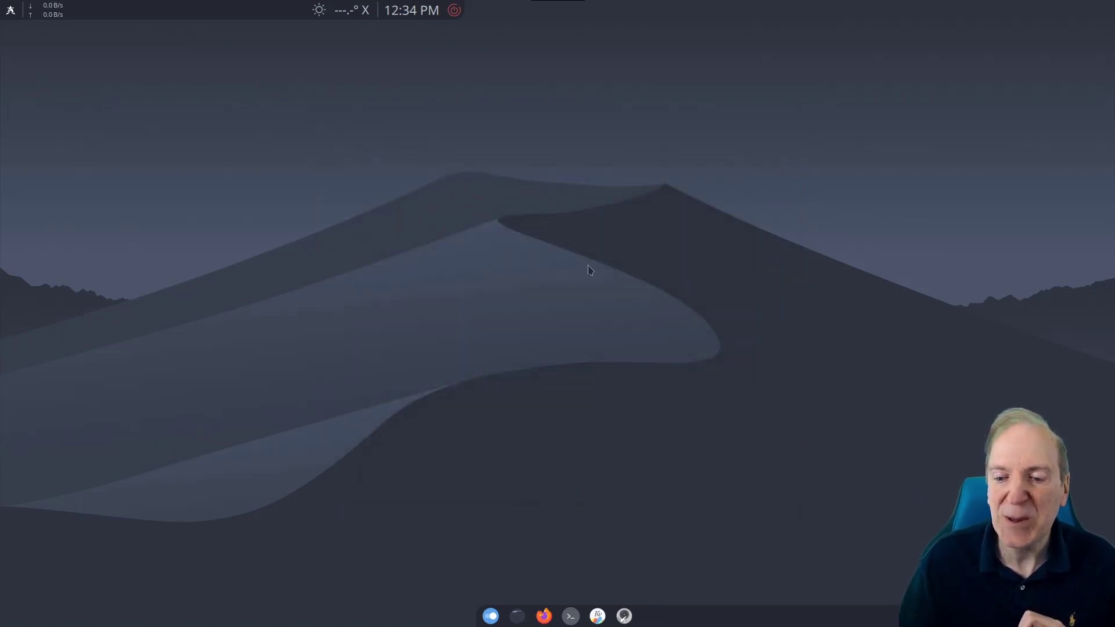
{"action": "left_click", "coordinate": [10, 10]}
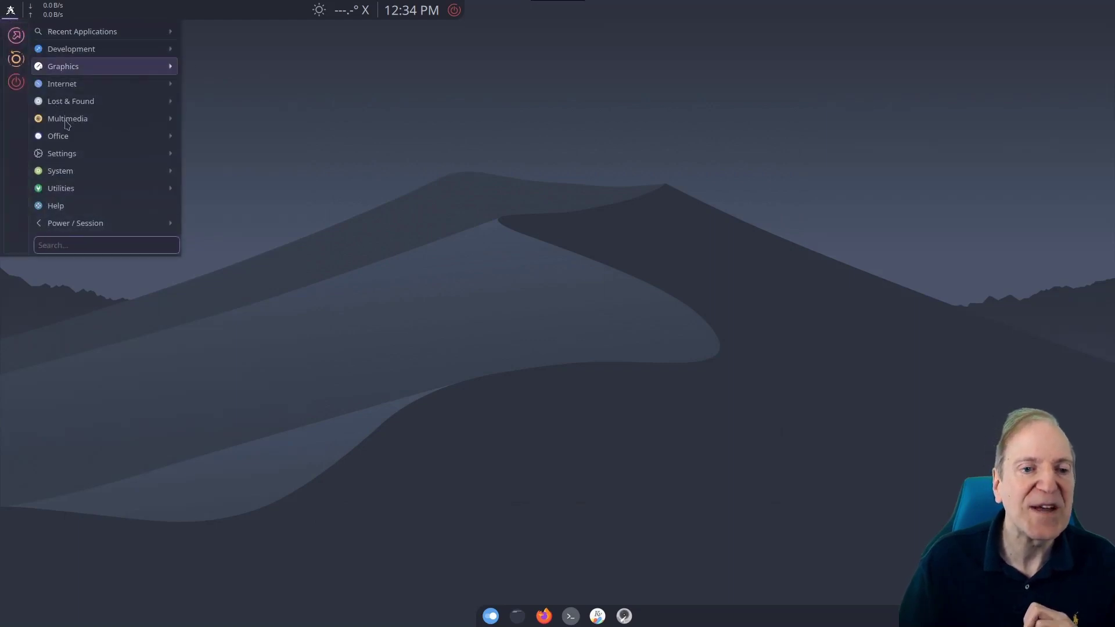
{"action": "mouse_move", "coordinate": [89, 180]}
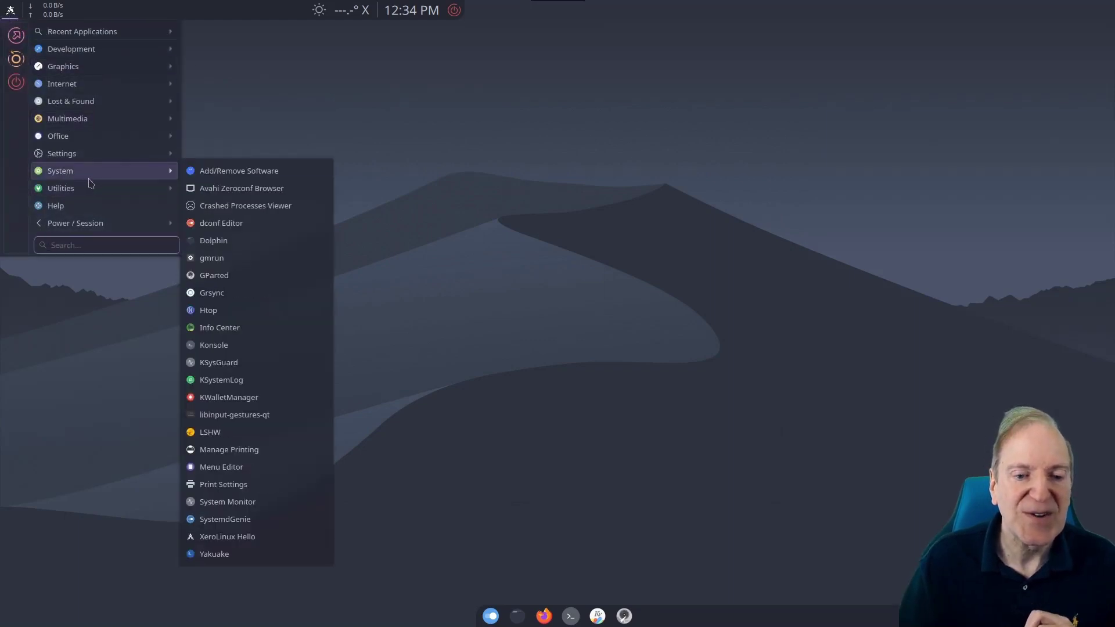
{"action": "left_click", "coordinate": [208, 311]}
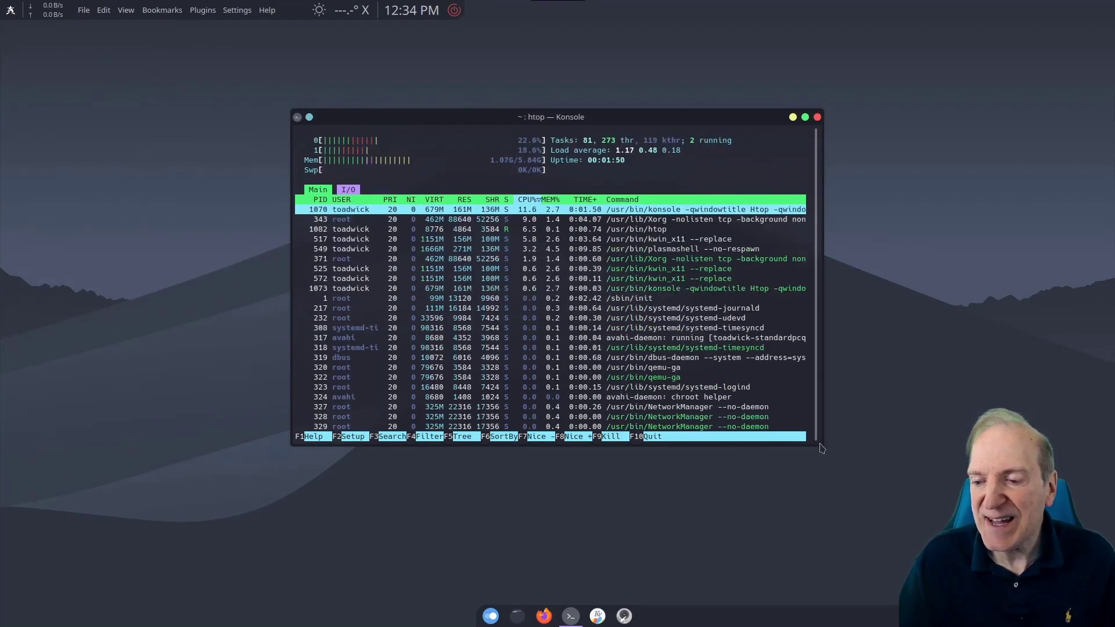
- Reposition the htop window on the desktop and open Dolphin's Home folder in front of it
{"action": "left_click_drag", "start_coordinate": [539, 117], "coordinate": [573, 143]}
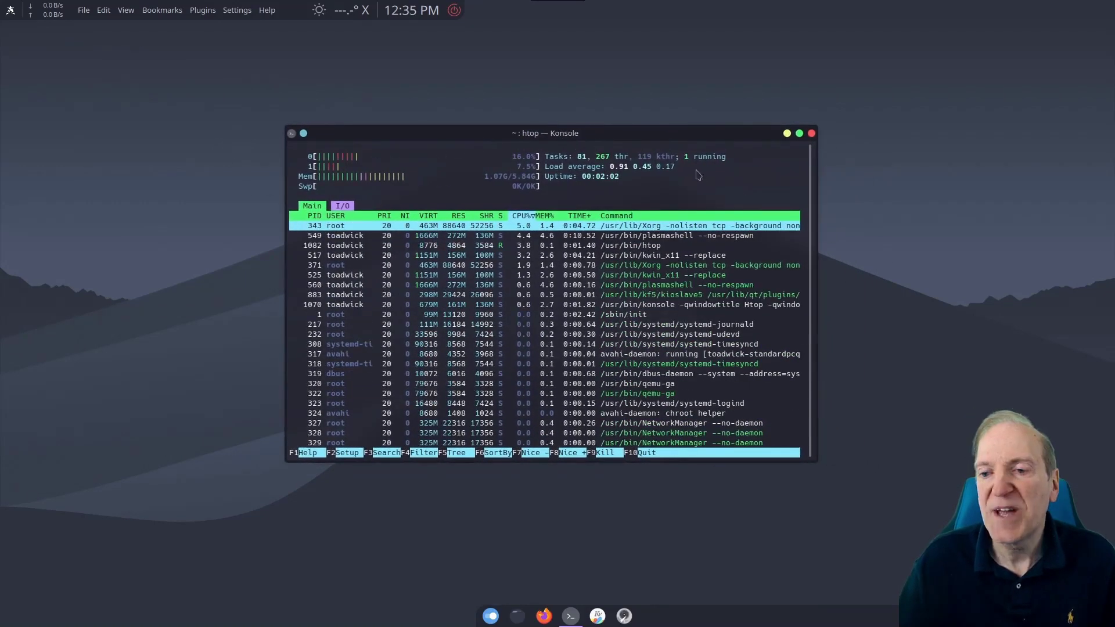
{"action": "left_click_drag", "start_coordinate": [624, 131], "coordinate": [554, 136]}
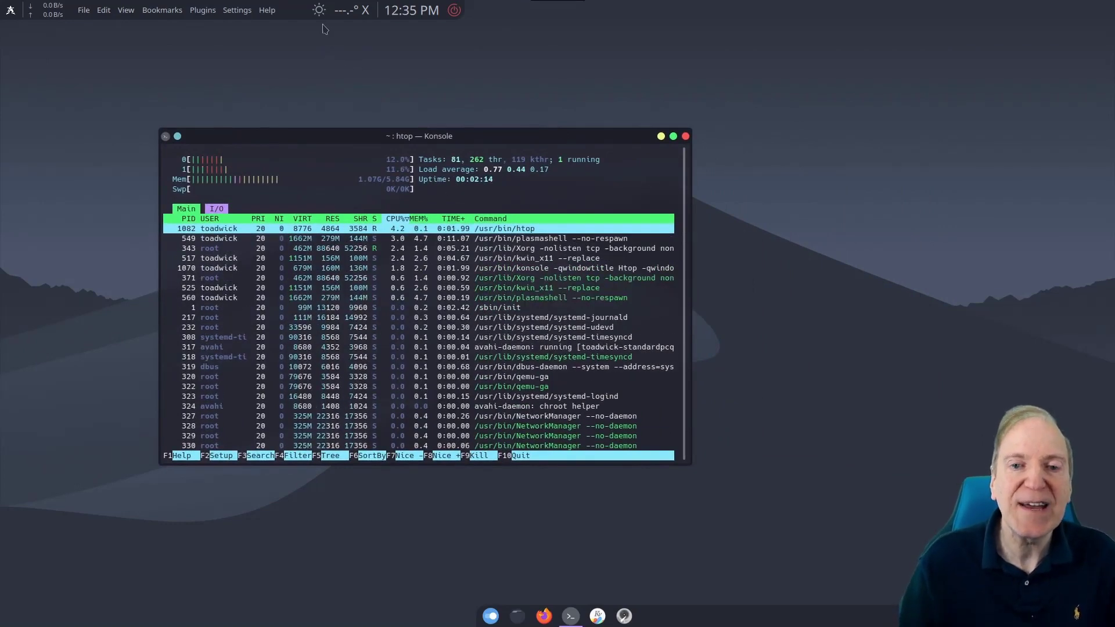
{"action": "mouse_move", "coordinate": [319, 18]}
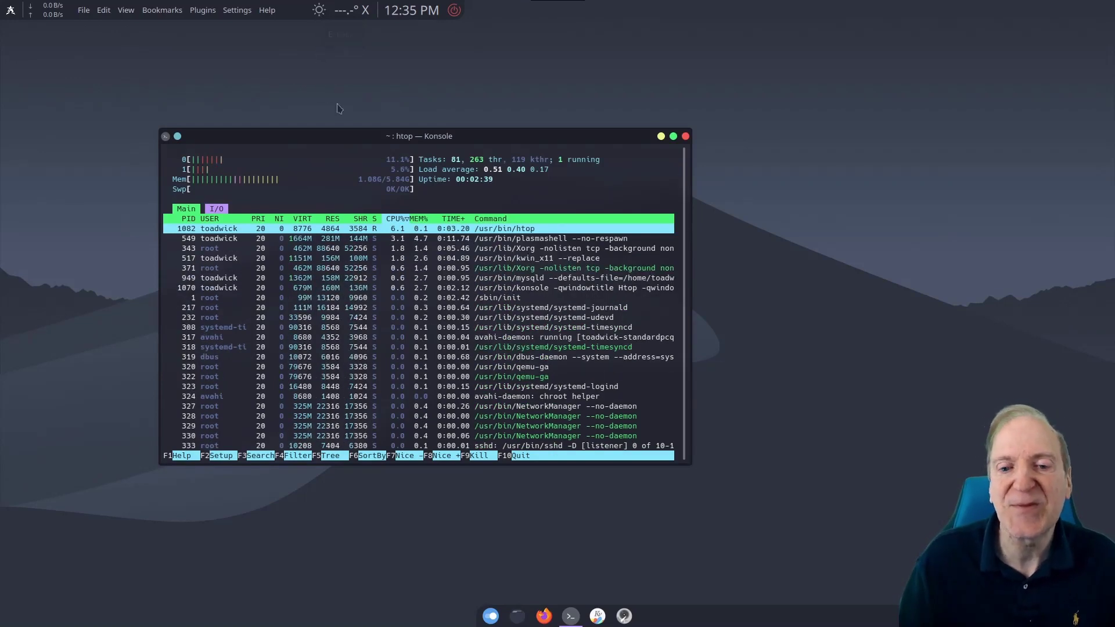
{"action": "left_click_drag", "start_coordinate": [406, 139], "coordinate": [428, 137]}
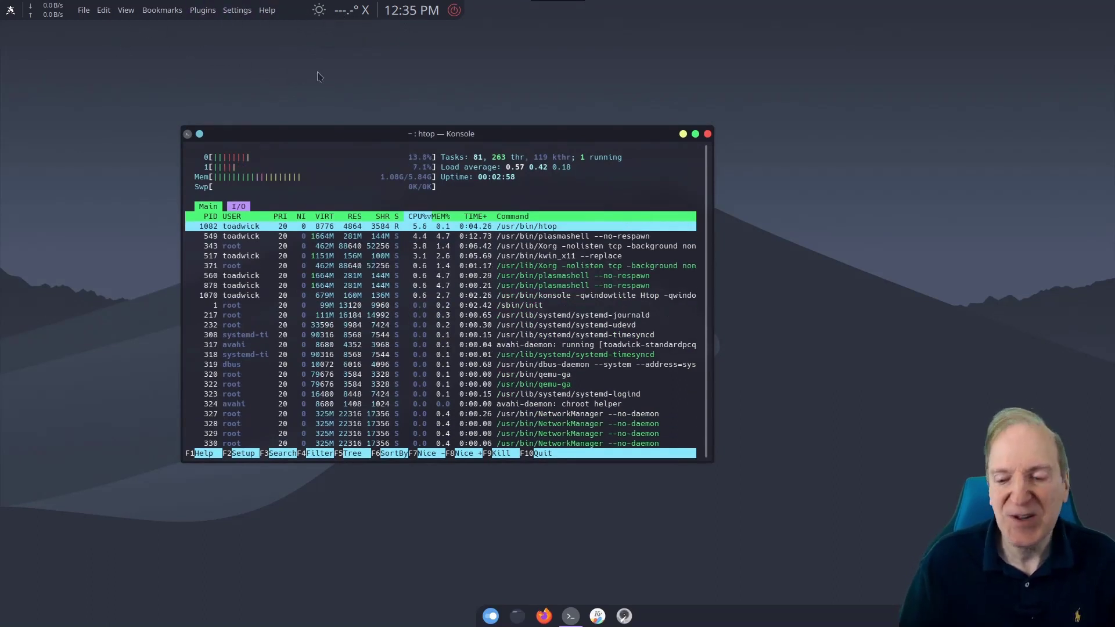
{"action": "left_click", "coordinate": [517, 616]}
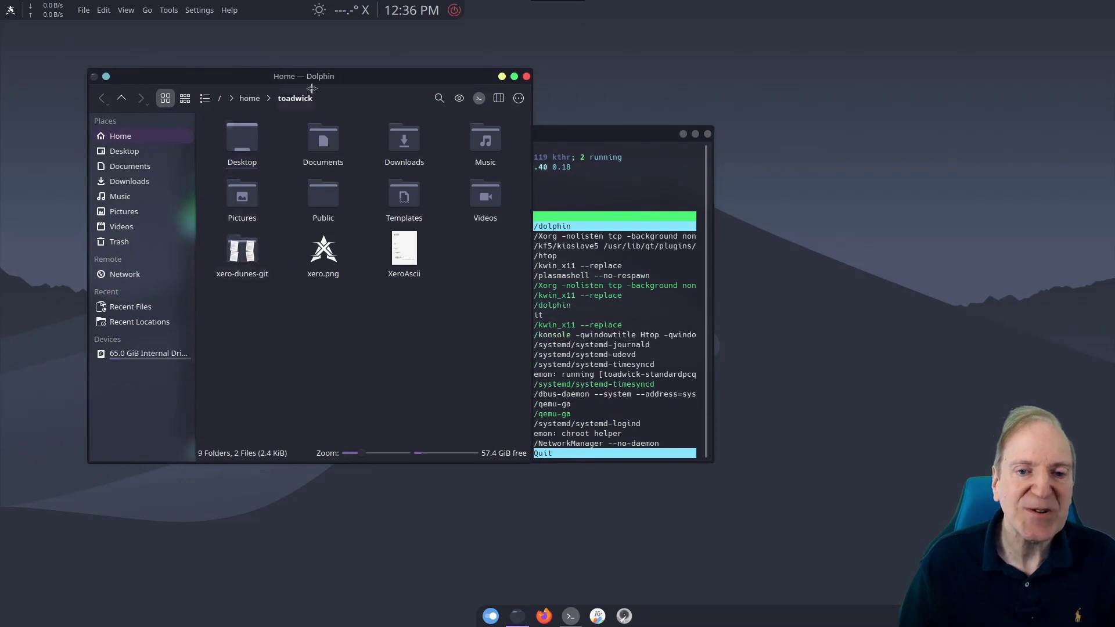
{"action": "left_click_drag", "start_coordinate": [313, 79], "coordinate": [414, 96]}
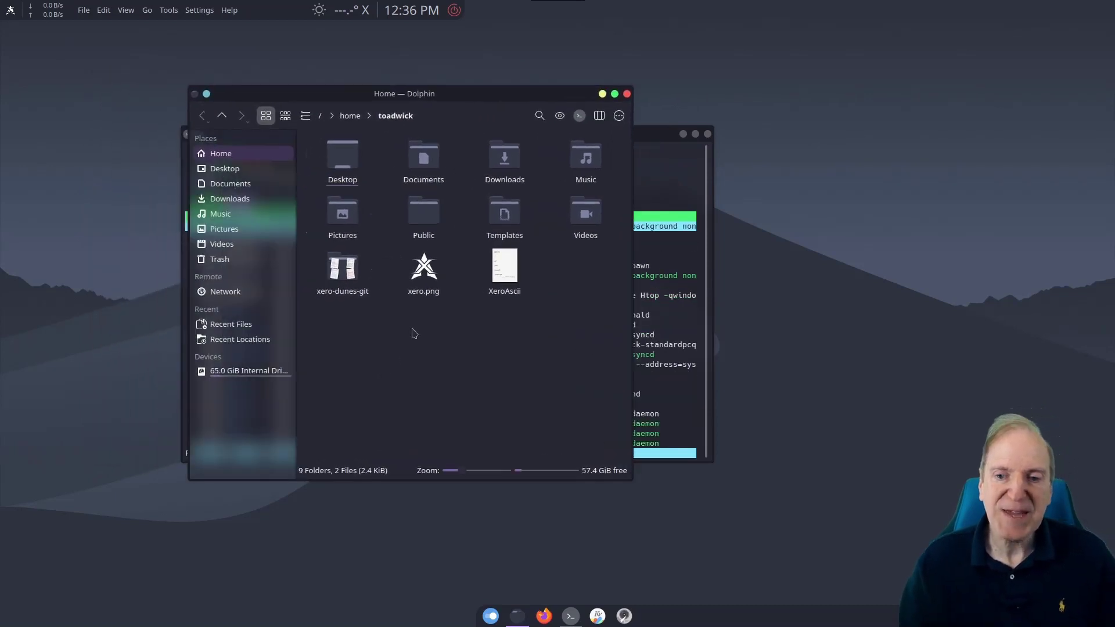
- Replace the panel's Application Menu with the Application Launcher alternative and look through its categories
{"action": "left_click", "coordinate": [10, 14]}
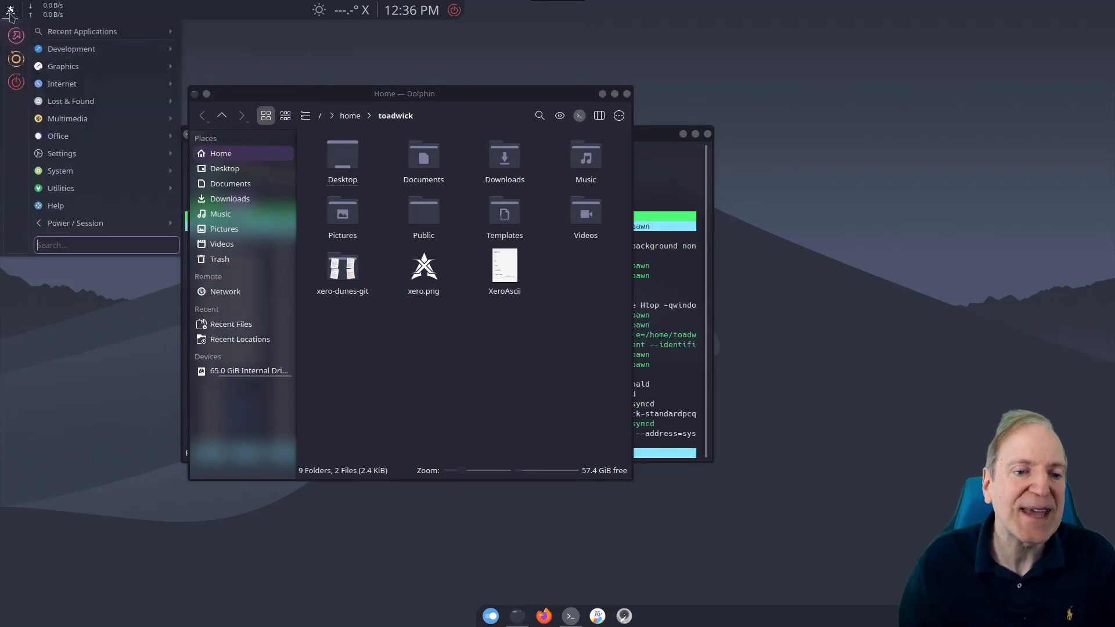
{"action": "left_click", "coordinate": [10, 14]}
{"action": "left_click", "coordinate": [9, 14]}
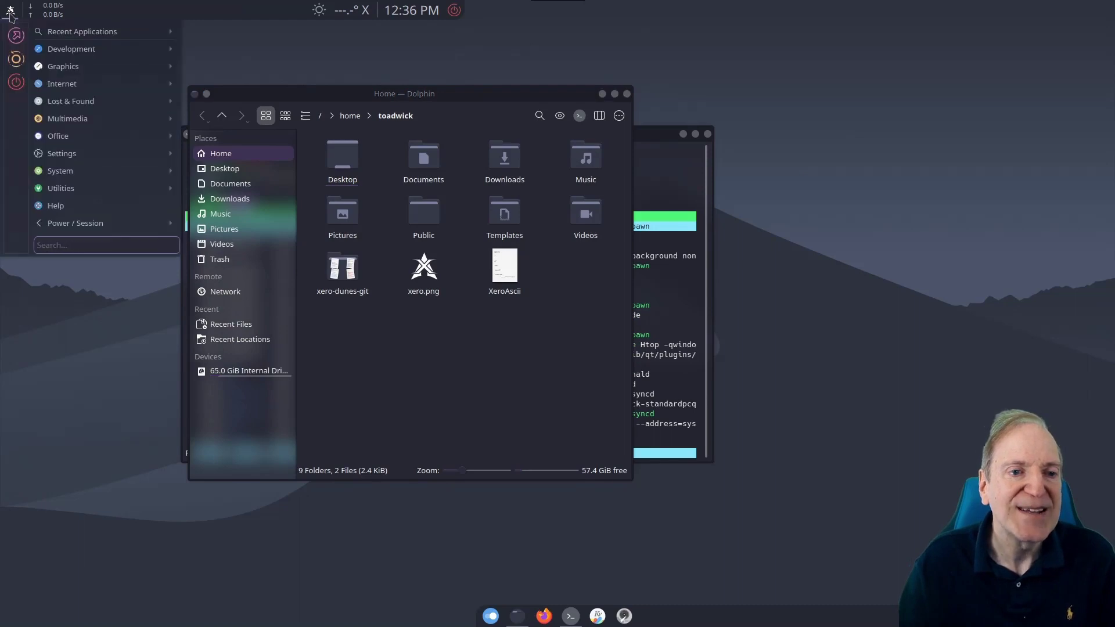
{"action": "left_click", "coordinate": [10, 15]}
{"action": "right_click", "coordinate": [9, 15]}
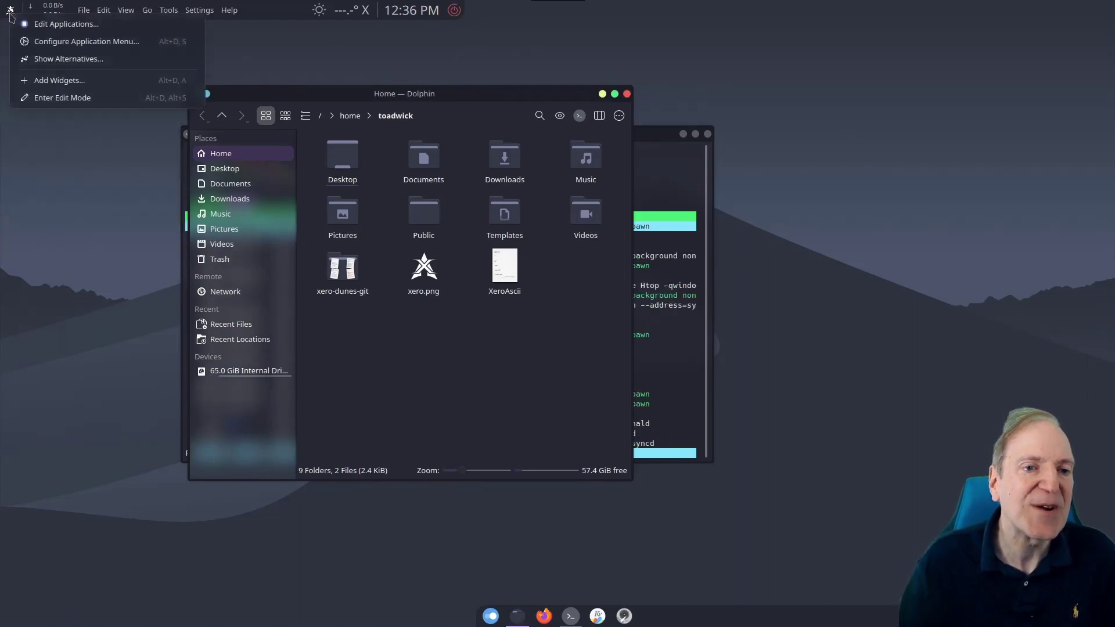
{"action": "left_click", "coordinate": [39, 62]}
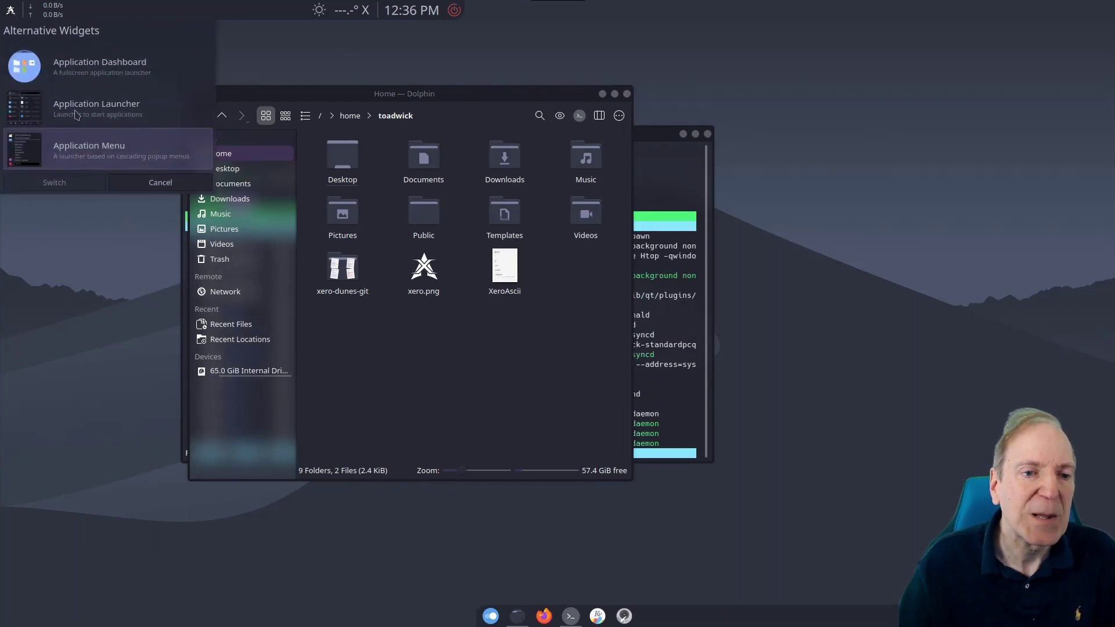
{"action": "left_click", "coordinate": [76, 115]}
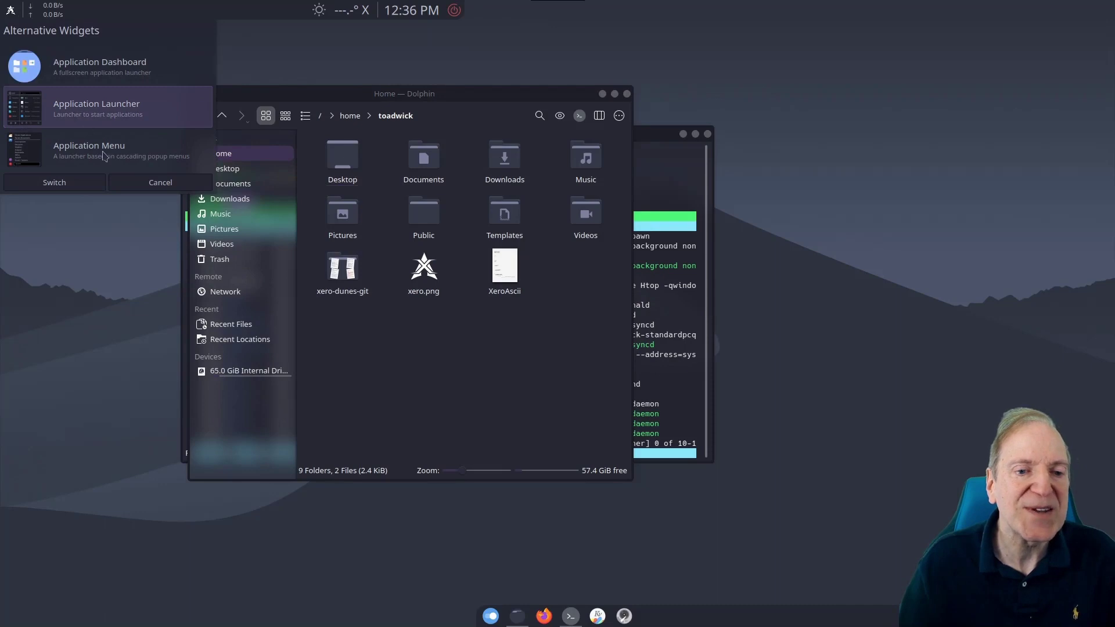
{"action": "left_click", "coordinate": [58, 182]}
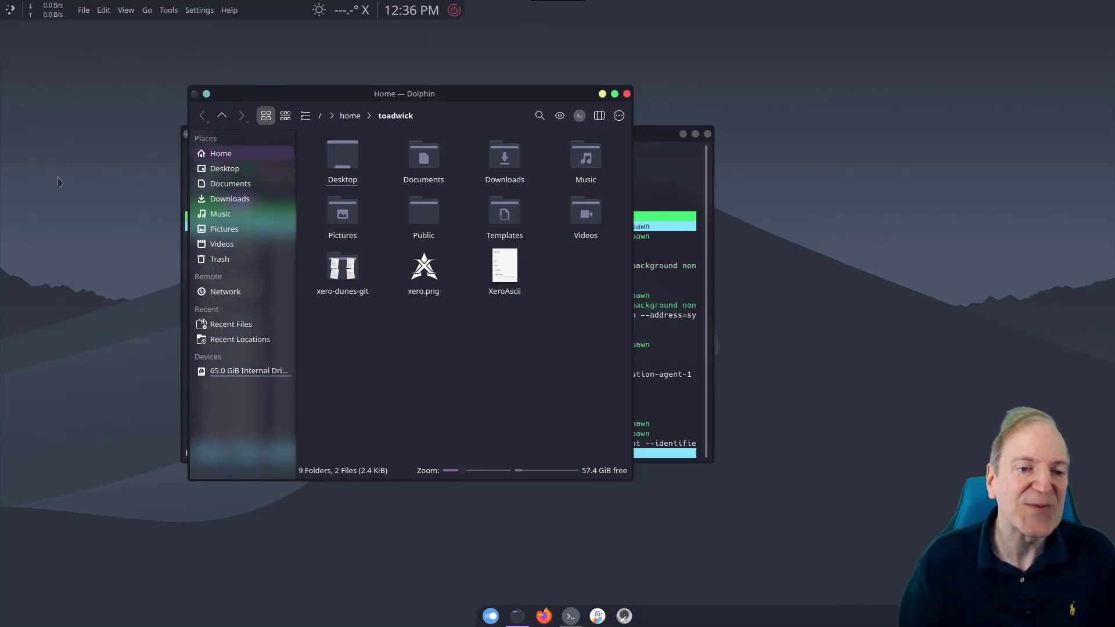
{"action": "left_click", "coordinate": [10, 11]}
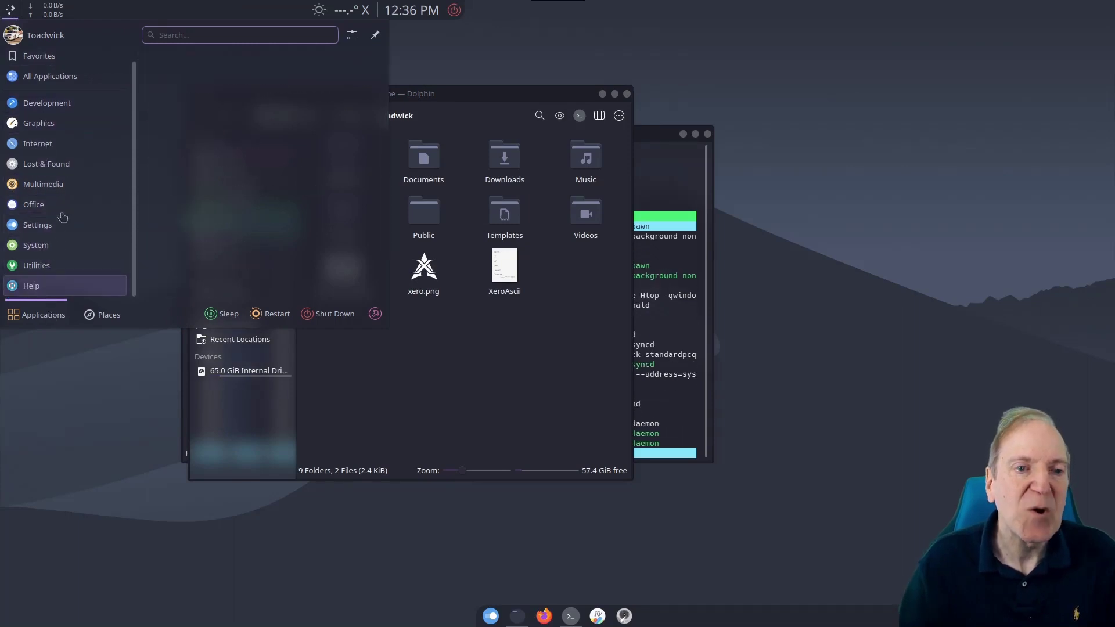
{"action": "left_click", "coordinate": [10, 10]}
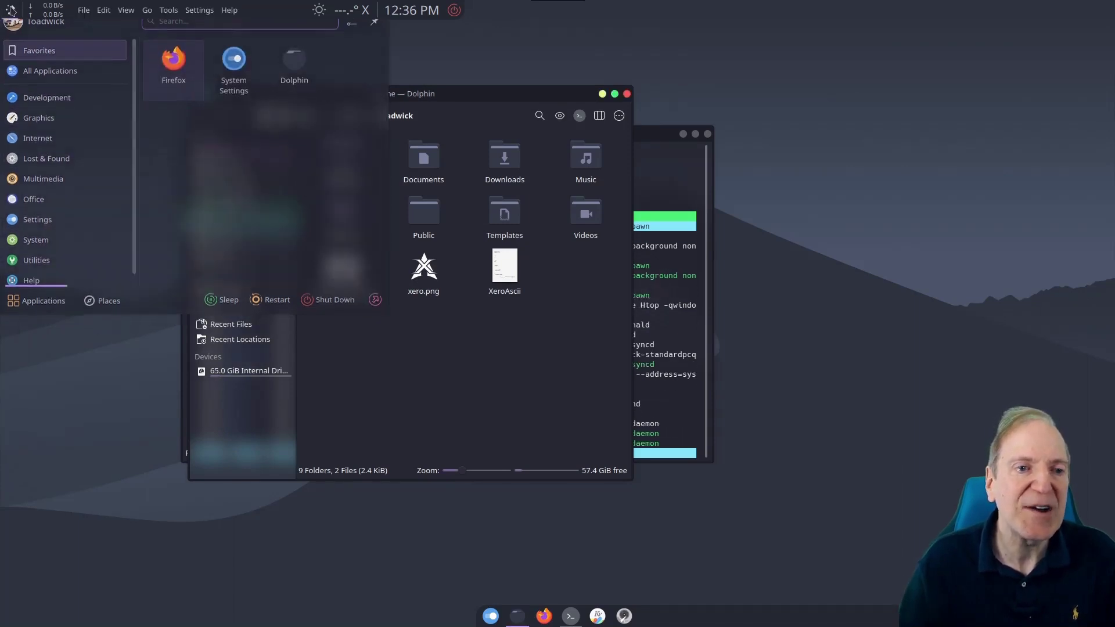
- Switch the panel's launcher widget to the full-screen Application Dashboard alternative
{"action": "right_click", "coordinate": [11, 10]}
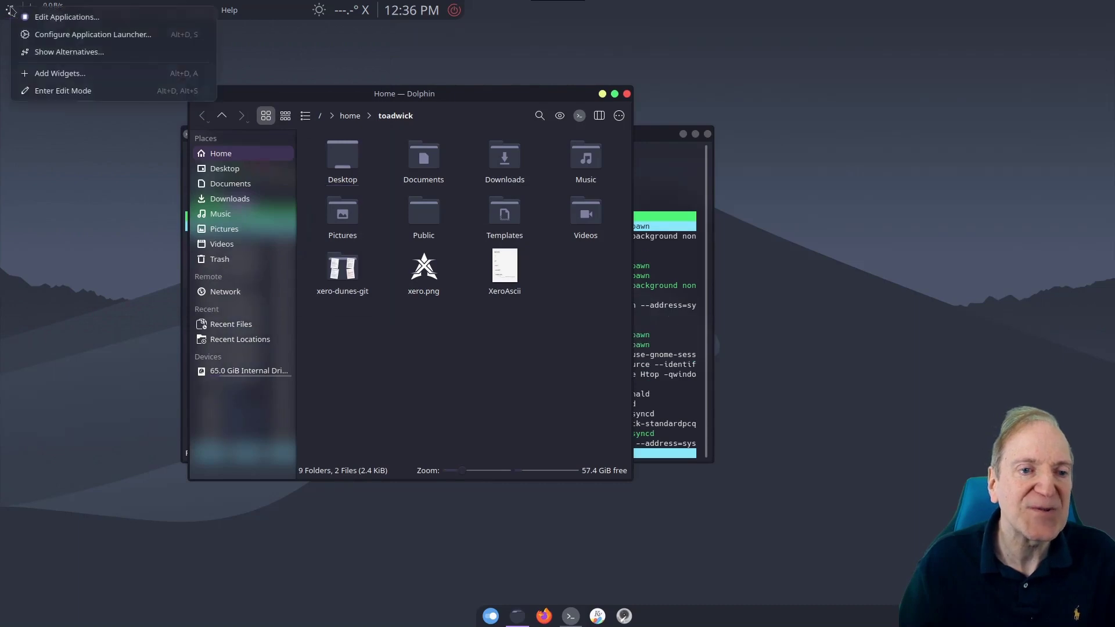
{"action": "left_click", "coordinate": [38, 52]}
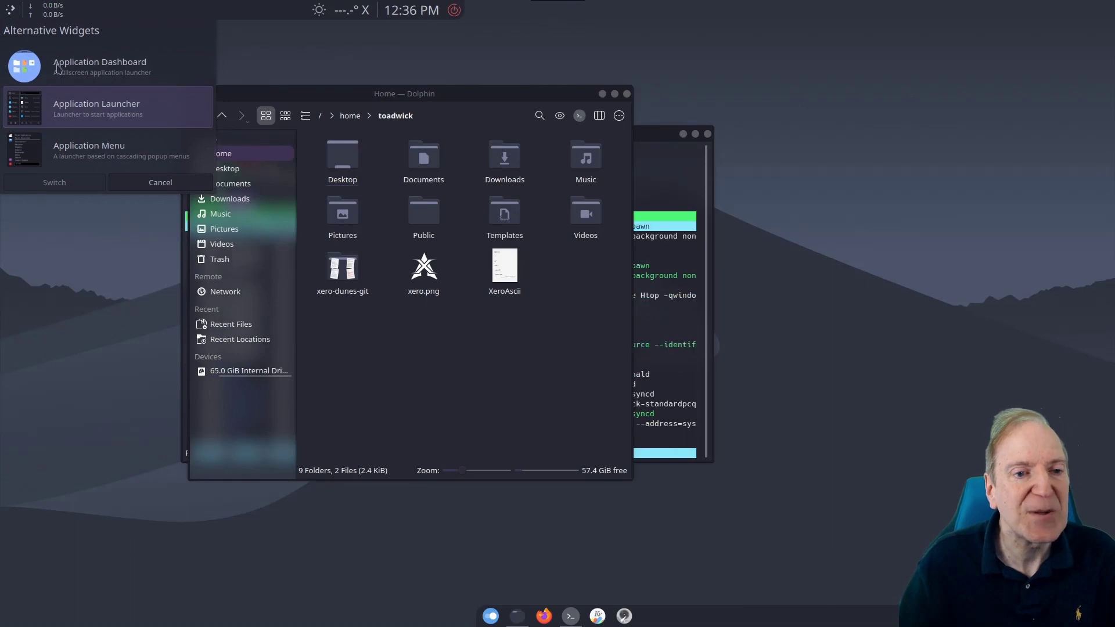
{"action": "left_click", "coordinate": [55, 67]}
{"action": "left_click", "coordinate": [54, 183]}
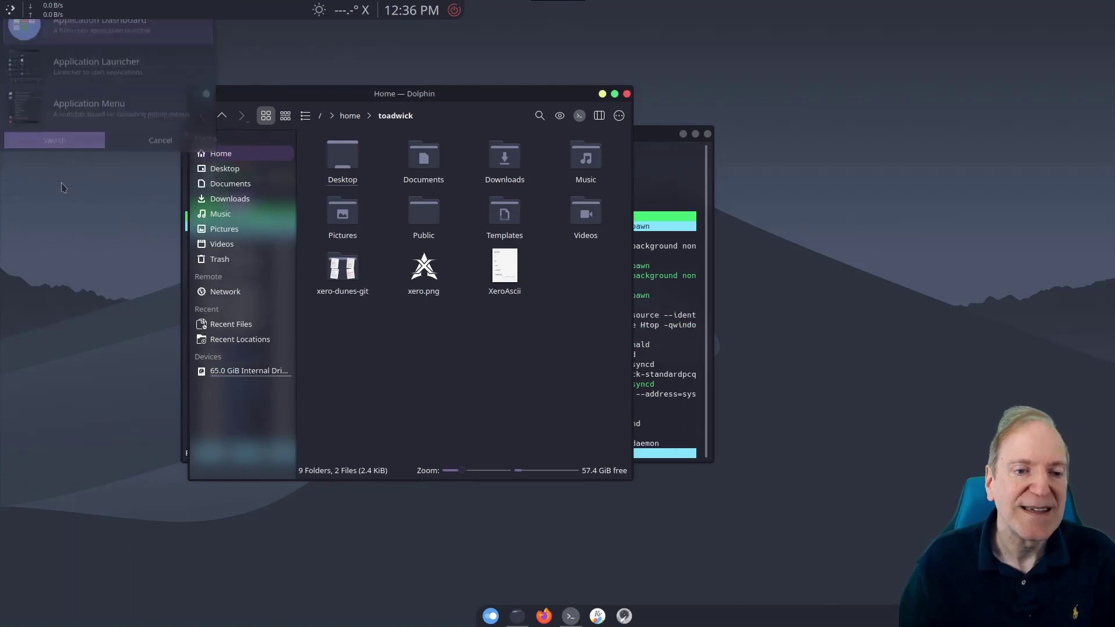
- Browse the Application Dashboard's widgets and application categories, and bring the htop window to the front
{"action": "left_click", "coordinate": [10, 9]}
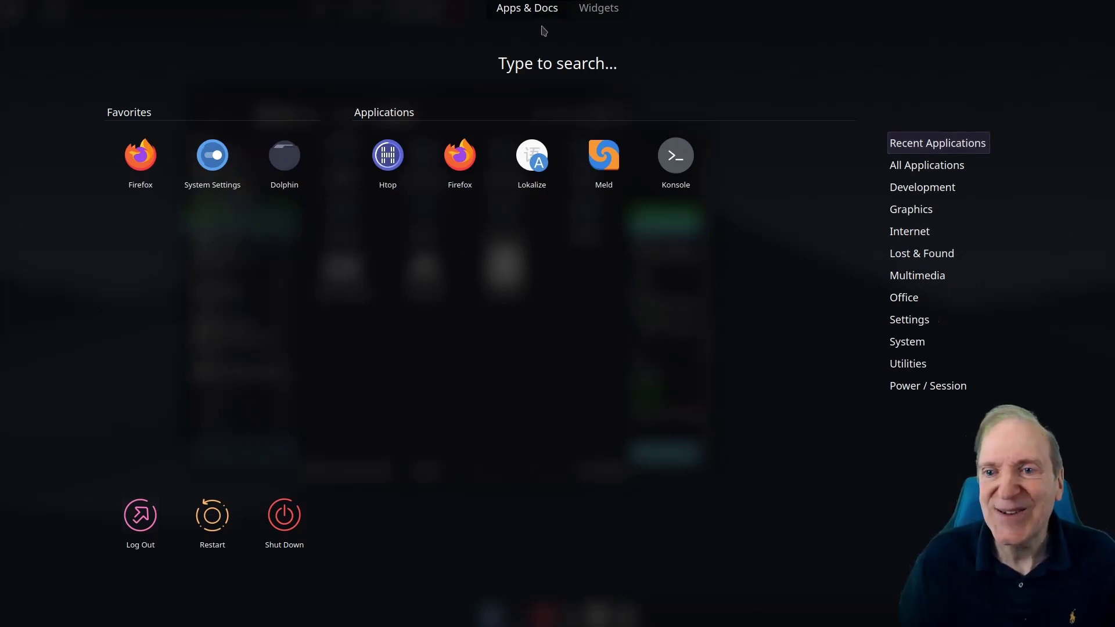
{"action": "left_click", "coordinate": [600, 11]}
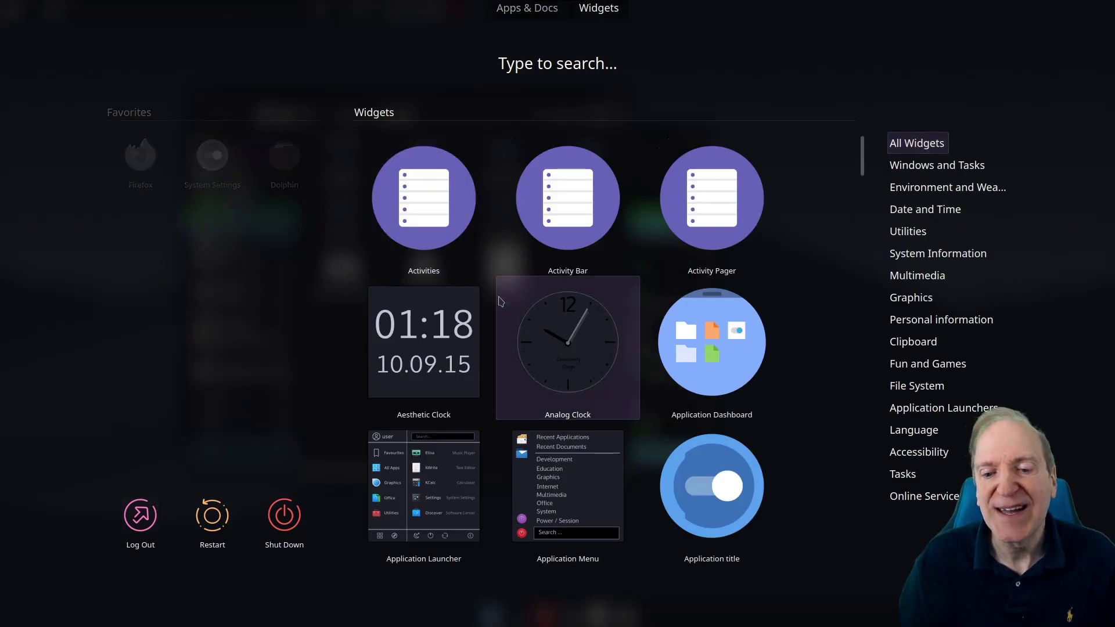
{"action": "scroll", "coordinate": [511, 319], "scroll_direction": "down", "scroll_amount": 2}
{"action": "scroll", "coordinate": [518, 326], "scroll_direction": "down", "scroll_amount": 3}
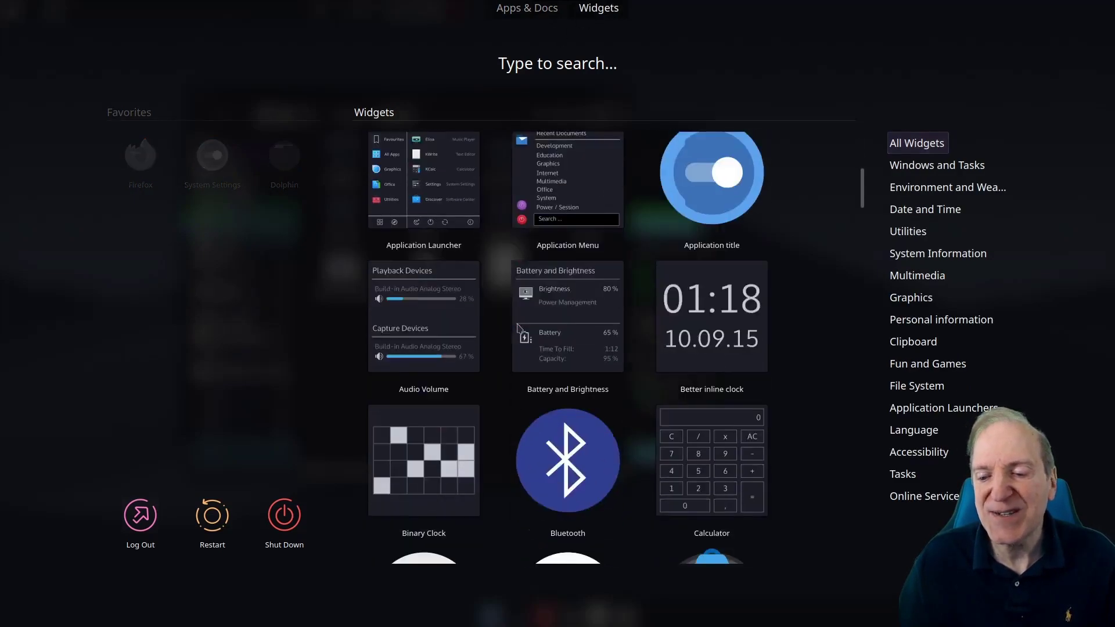
{"action": "scroll", "coordinate": [520, 302], "scroll_direction": "up", "scroll_amount": 5}
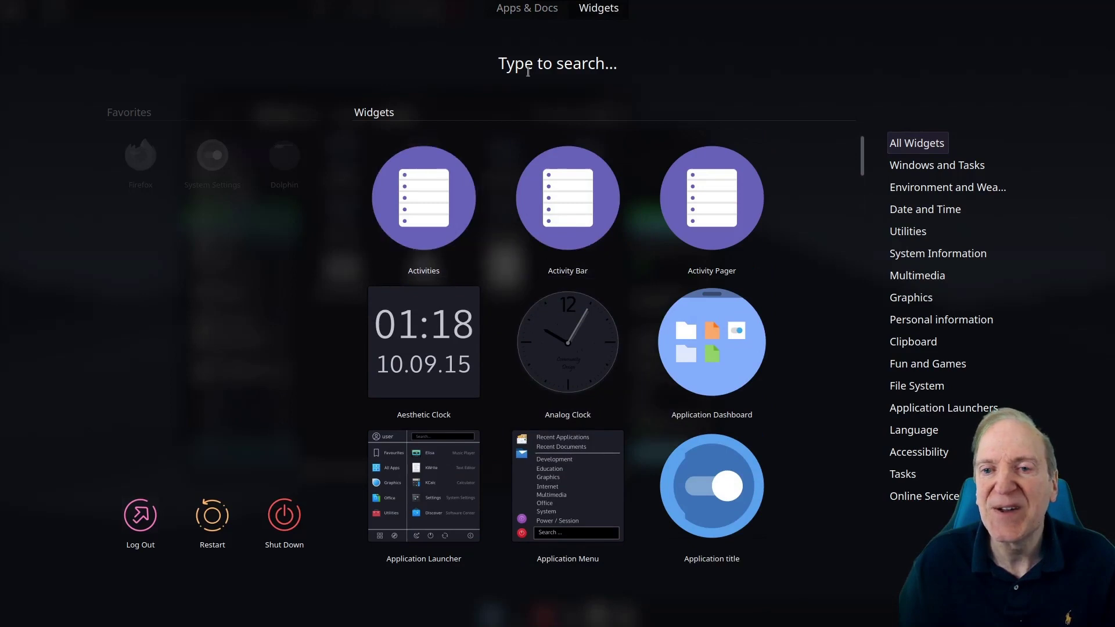
{"action": "left_click", "coordinate": [529, 8]}
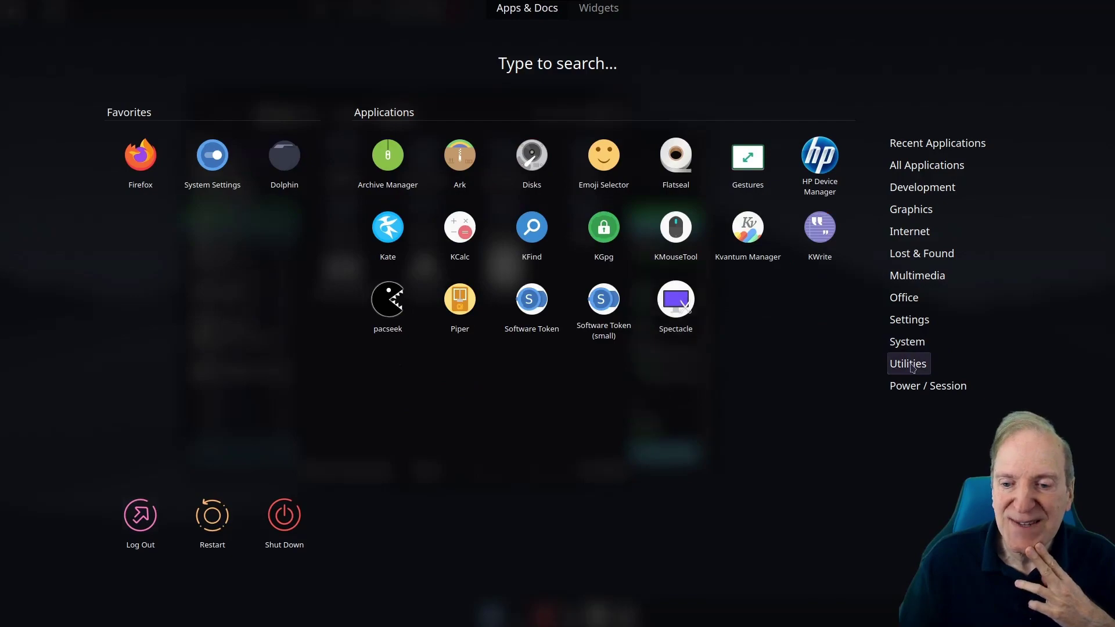
{"action": "left_click", "coordinate": [811, 411]}
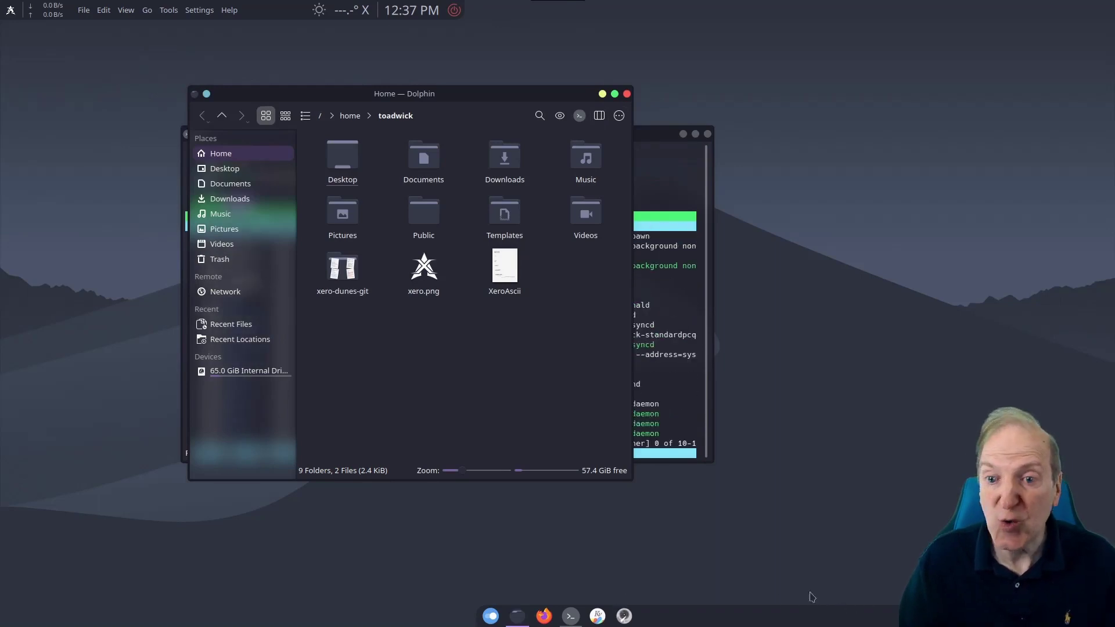
{"action": "left_click", "coordinate": [662, 296]}
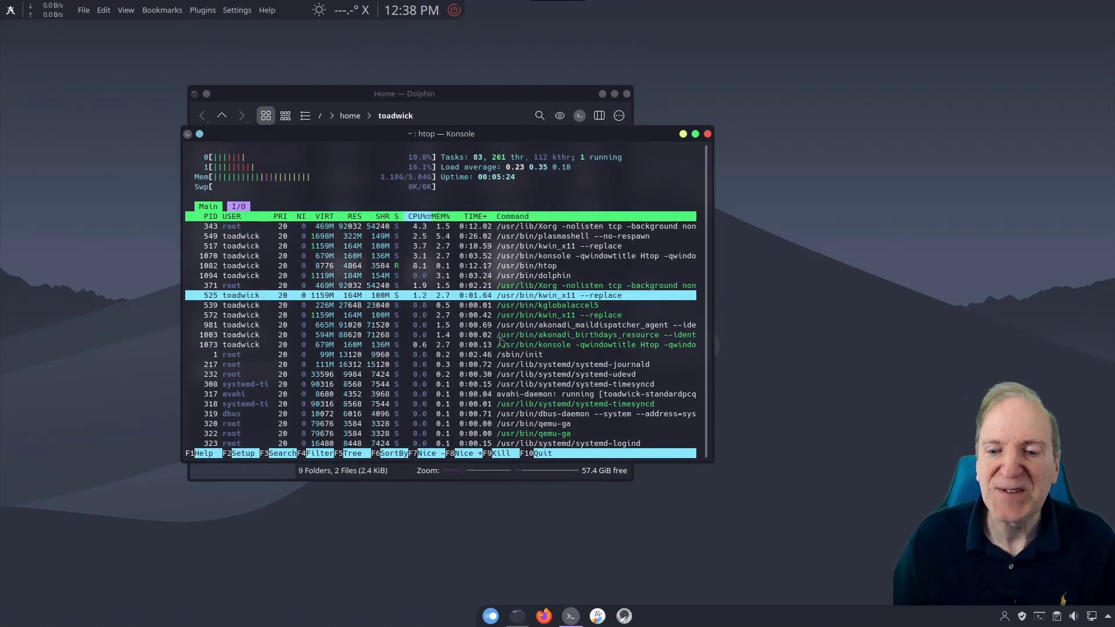
- Quit htop and open a new Konsole terminal window
{"action": "key", "text": "q"}
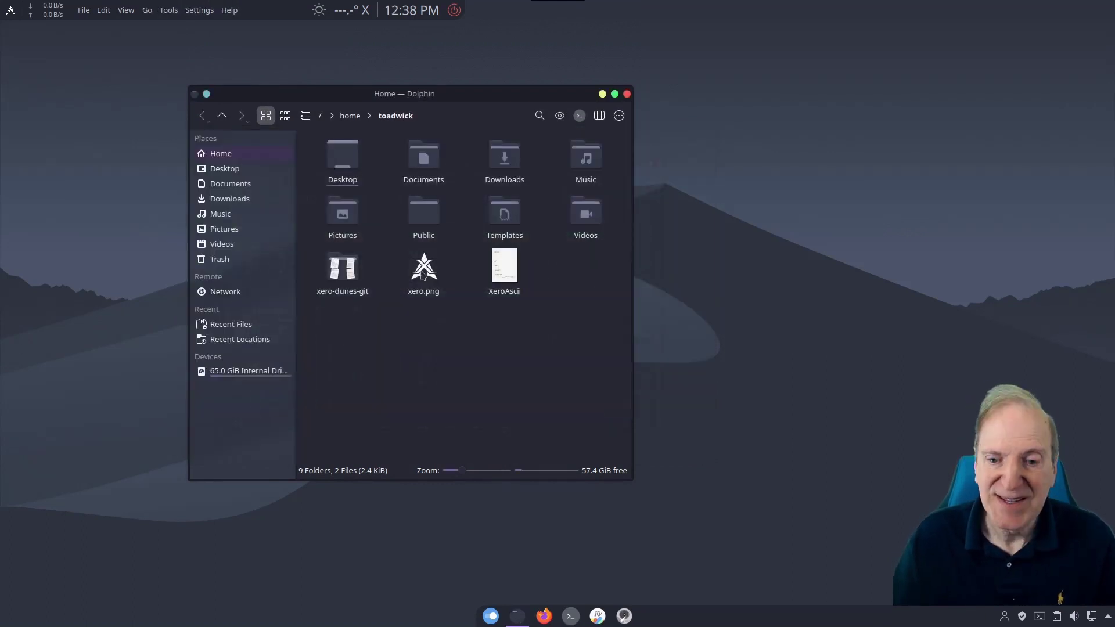
{"action": "left_click", "coordinate": [571, 616]}
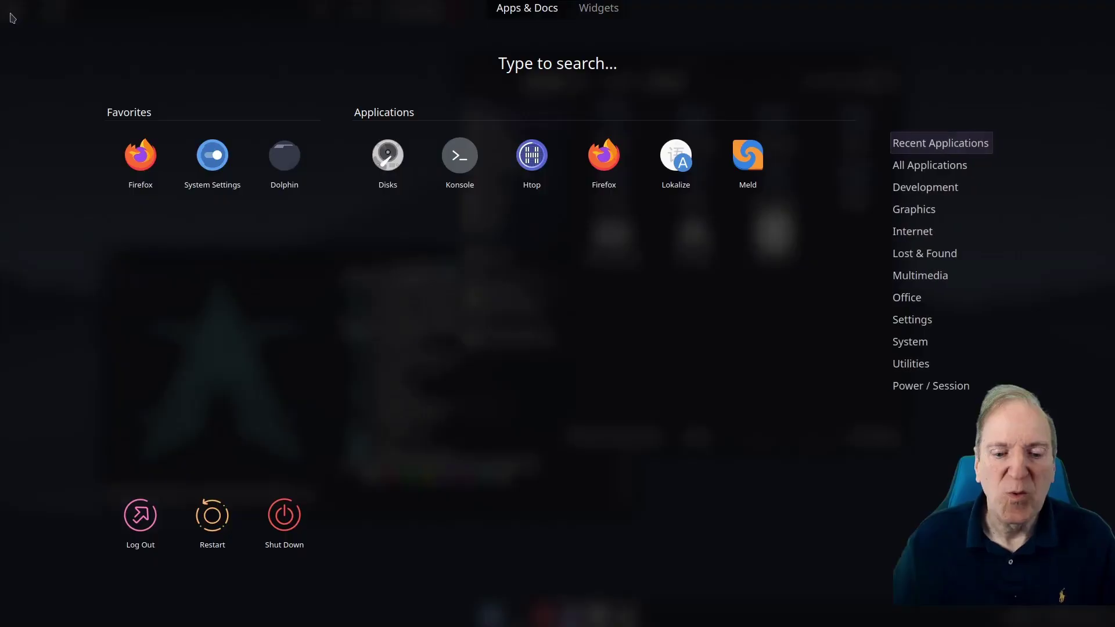
- Search the Application Dashboard for "hello" and launch XeroLinux Hello
{"action": "left_click", "coordinate": [10, 10]}
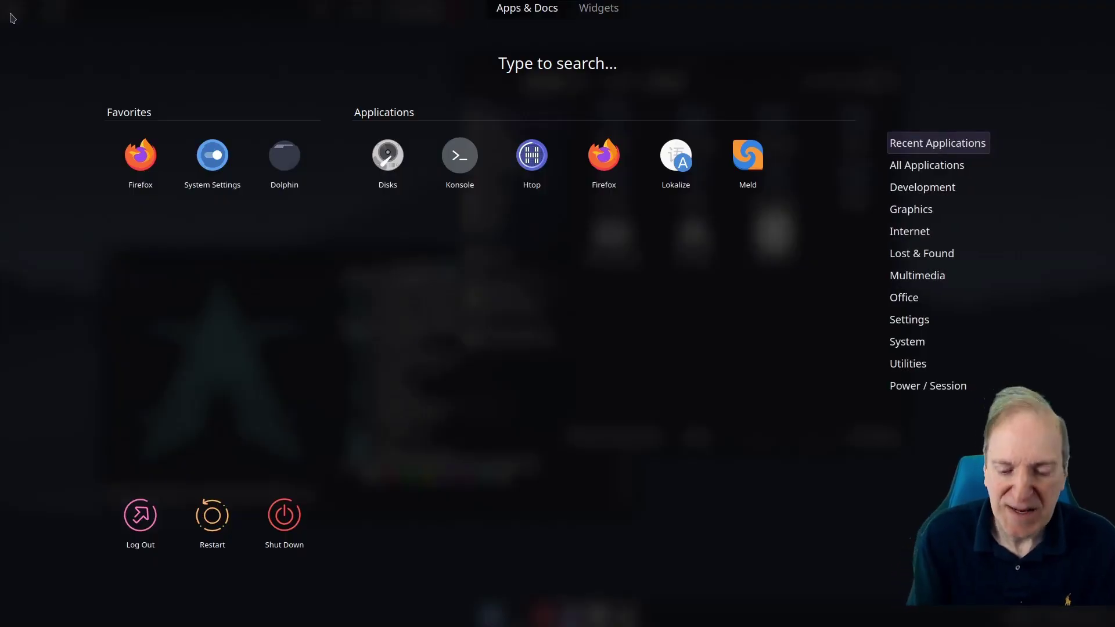
{"action": "type", "text": "hello"}
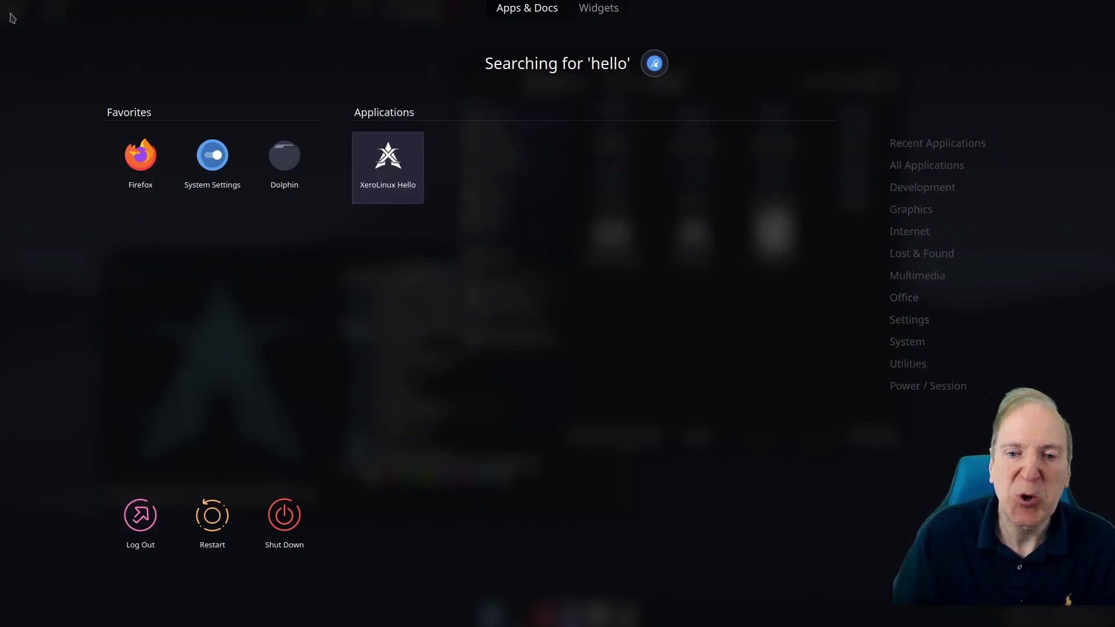
{"action": "key", "text": "Return"}
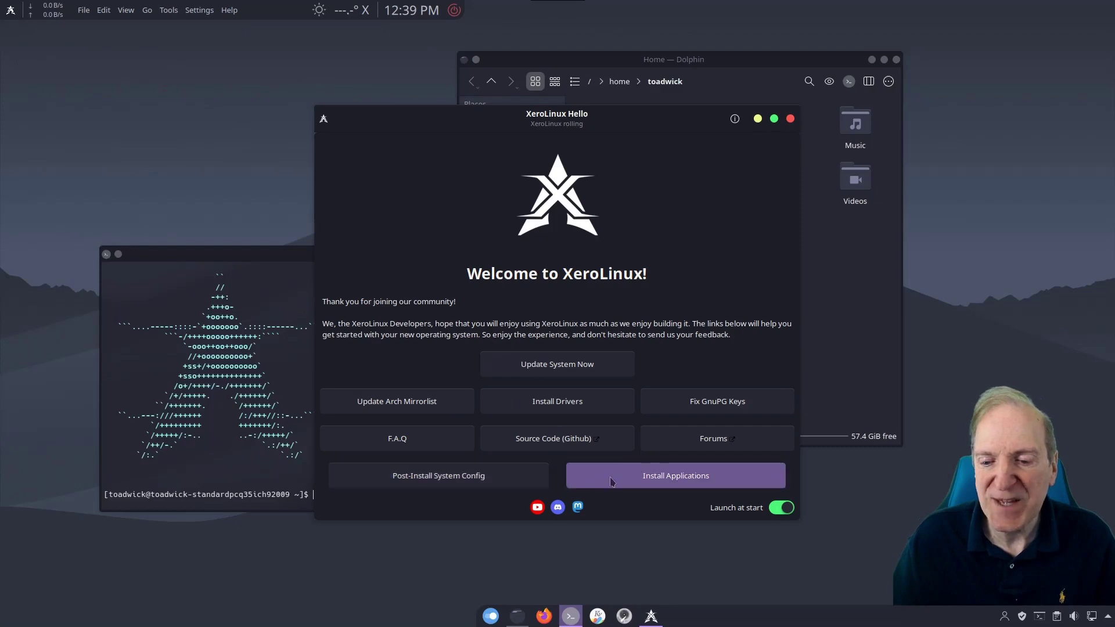
- Look through XeroLinux Hello's post-install configuration and application lists, highlight Octopi among the package managers, and close the window
{"action": "left_click", "coordinate": [453, 476]}
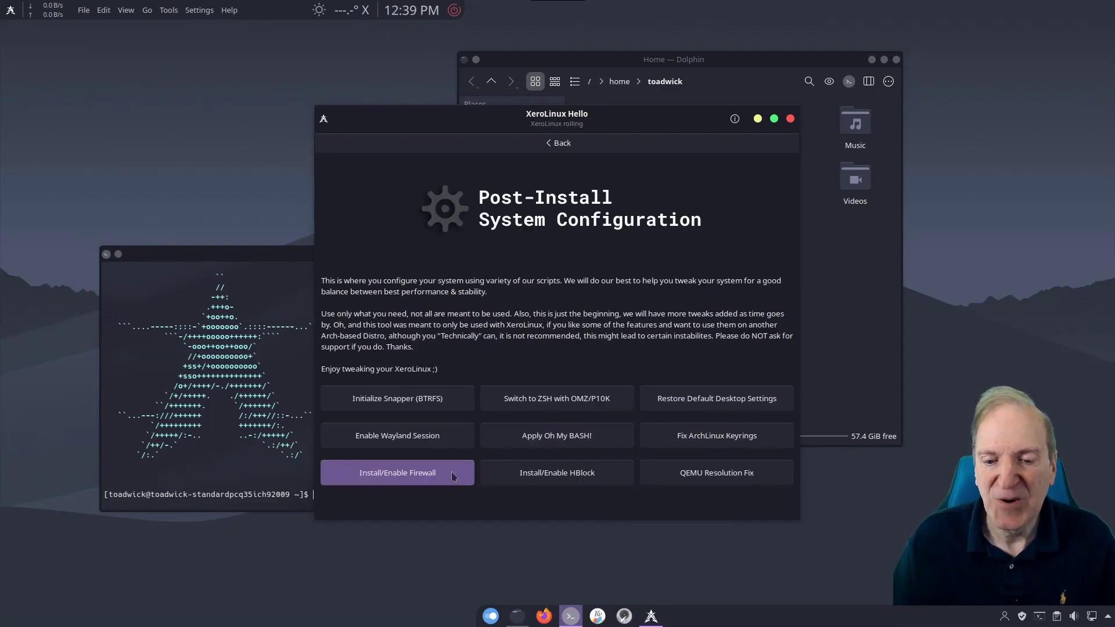
{"action": "left_click", "coordinate": [447, 470]}
{"action": "scroll", "coordinate": [390, 476], "scroll_direction": "down", "scroll_amount": 2}
{"action": "scroll", "coordinate": [390, 476], "scroll_direction": "down", "scroll_amount": 1}
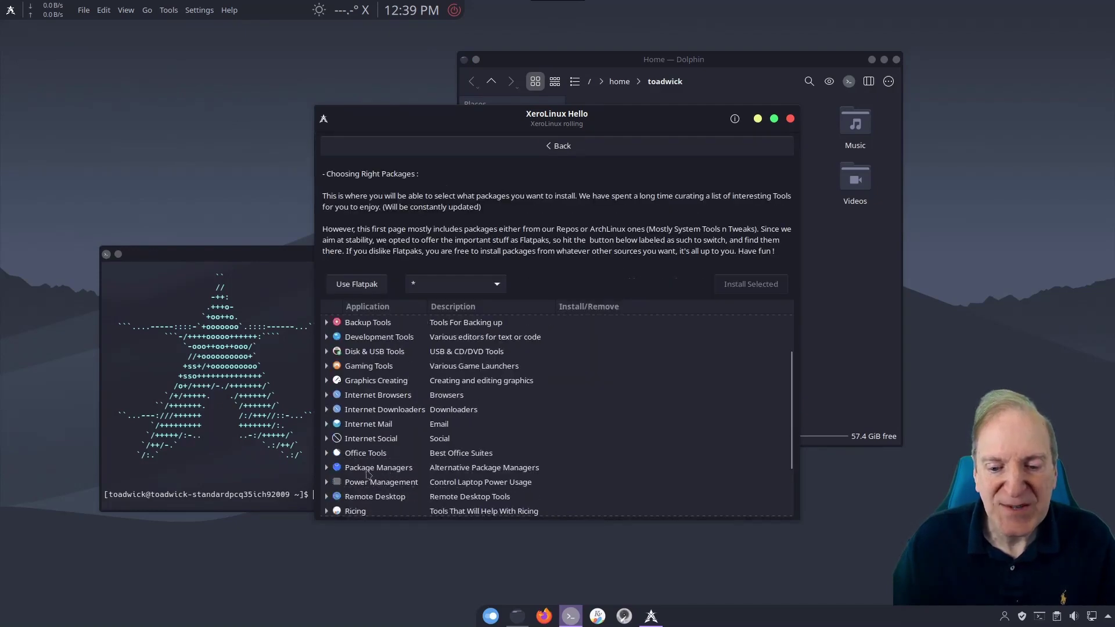
{"action": "left_click", "coordinate": [327, 468]}
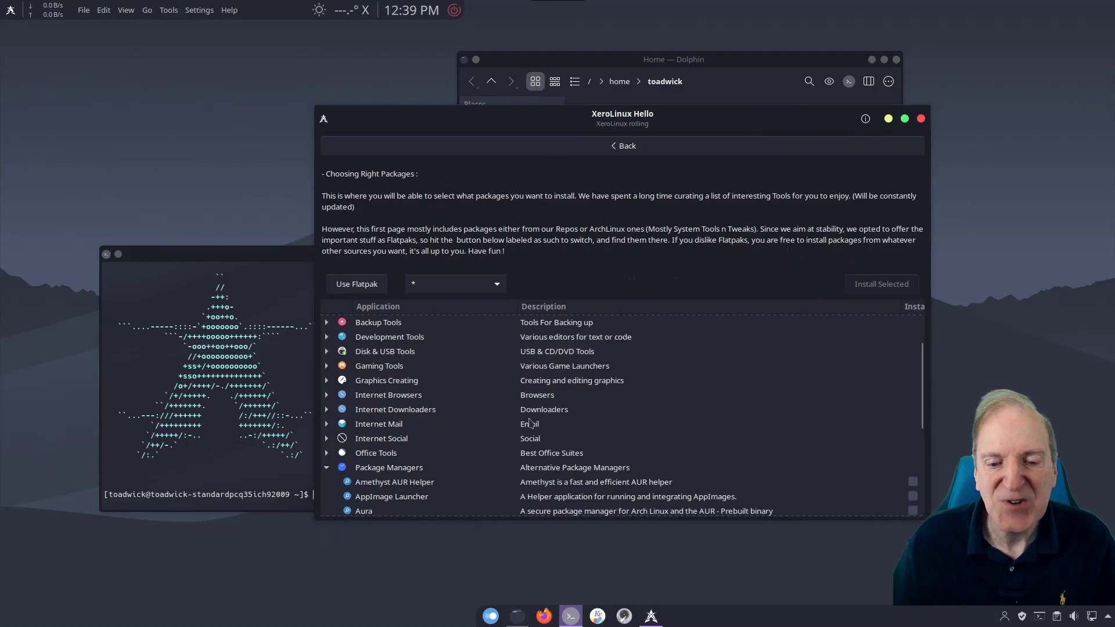
{"action": "scroll", "coordinate": [530, 422], "scroll_direction": "down", "scroll_amount": 3}
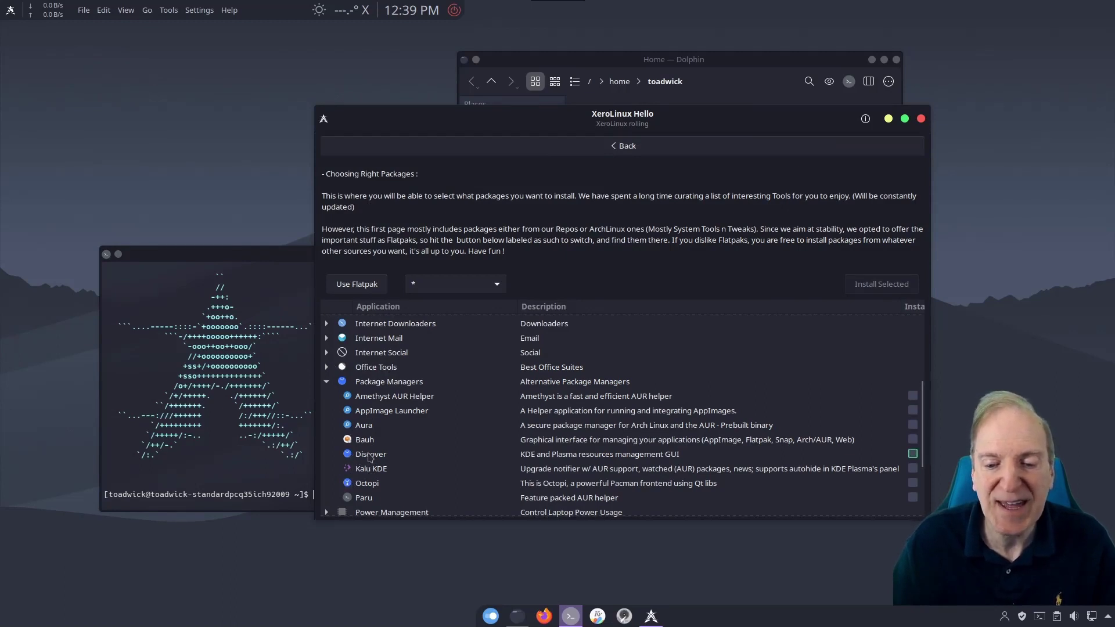
{"action": "left_click", "coordinate": [373, 486]}
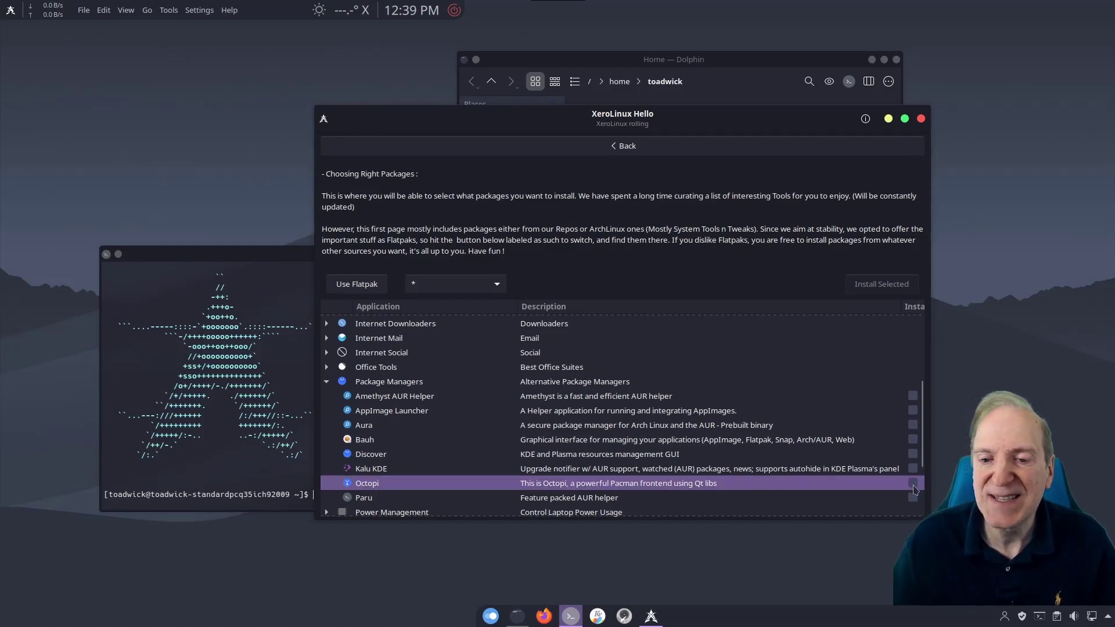
{"action": "left_click", "coordinate": [922, 119]}
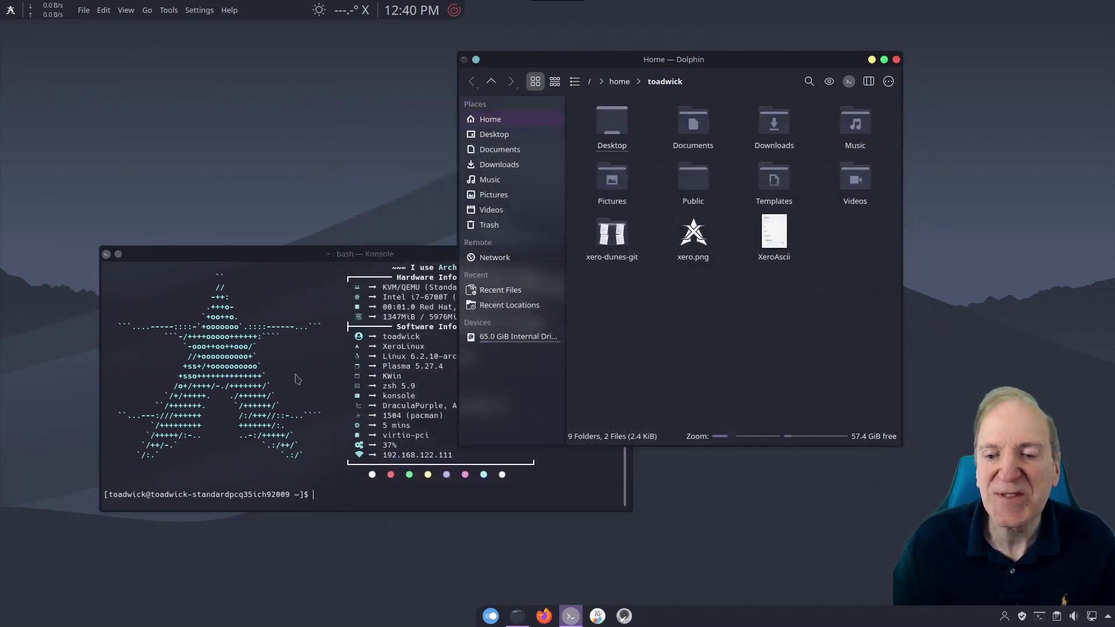
- Install Inkscape from the terminal with "sudo pacman -S inkscape", entering the sudo password and accepting the installation
{"action": "left_click", "coordinate": [328, 371]}
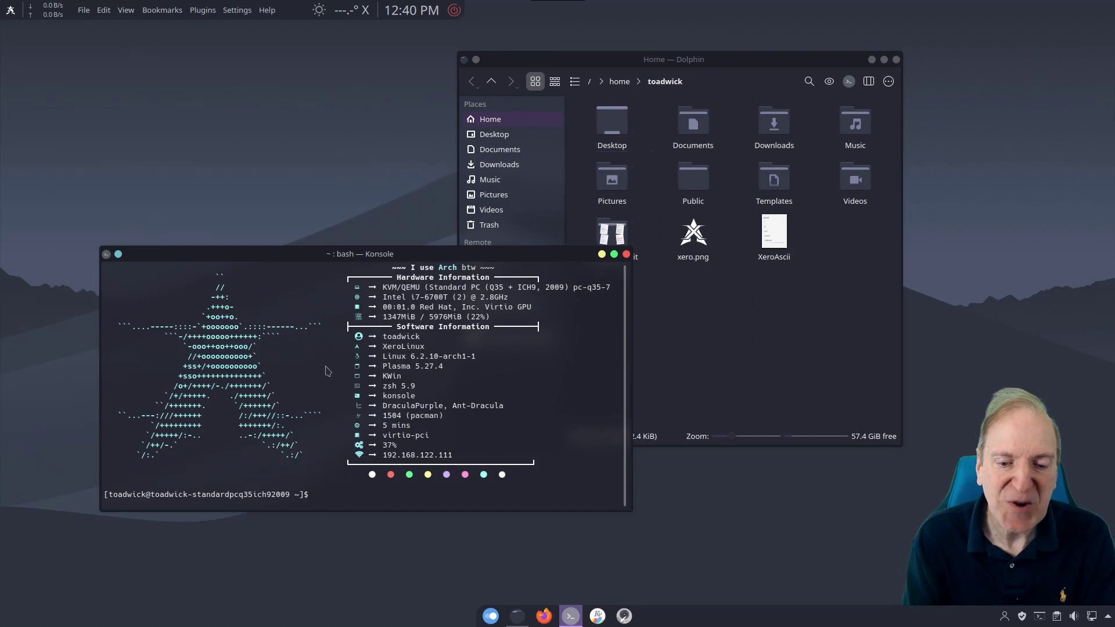
{"action": "type", "text": "sudo"}
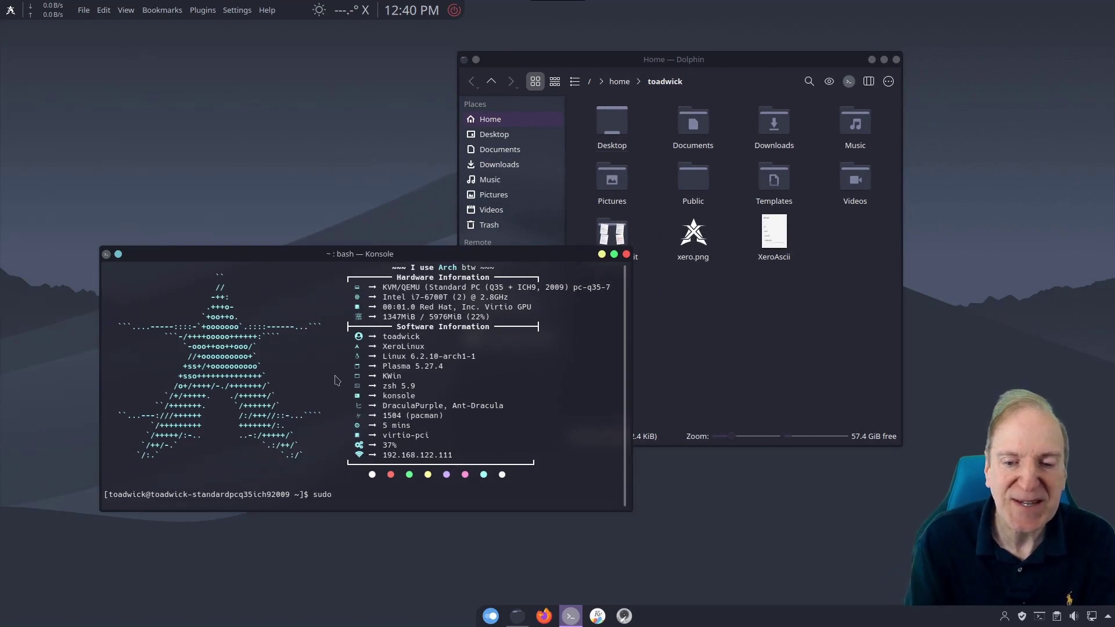
{"action": "key", "text": "ctrl+plus"}
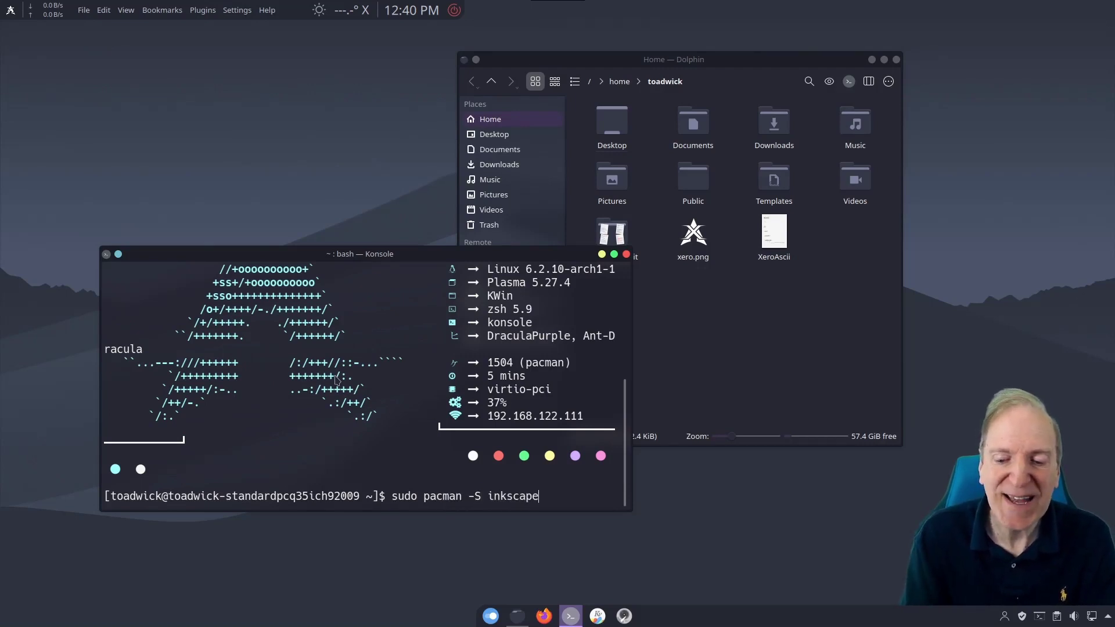
{"action": "key", "text": "Return"}
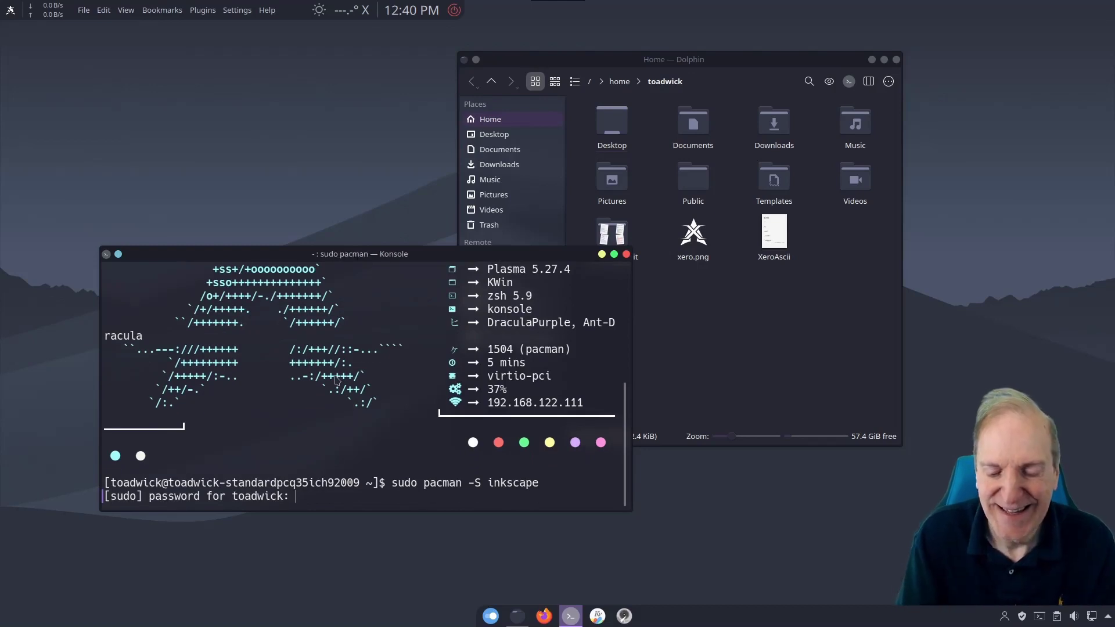
{"action": "key", "text": "Return"}
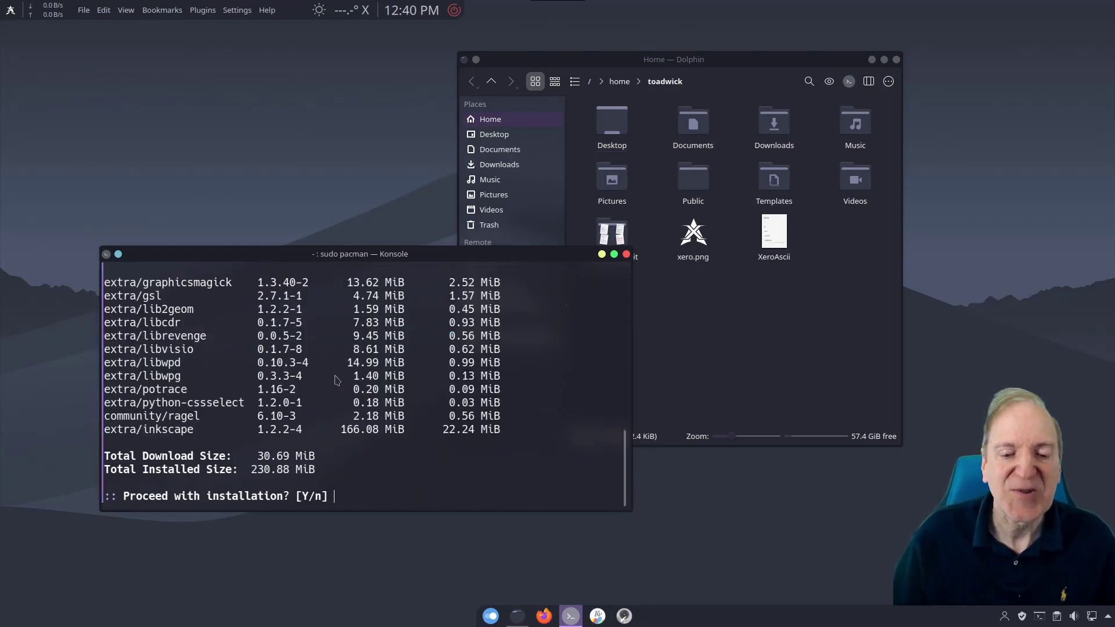
{"action": "key", "text": "Return"}
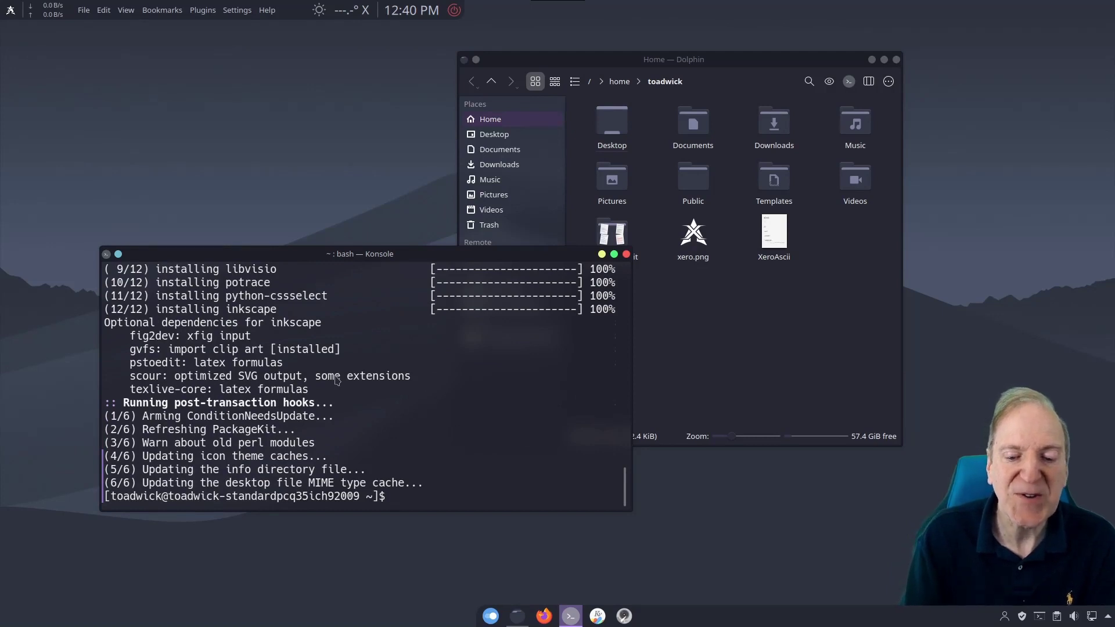
- Try to install GIMP, Blender and OnlyOffice together with "sudo pacman -S gimp blender onlyoffice"
{"action": "type", "text": "sudo p"}
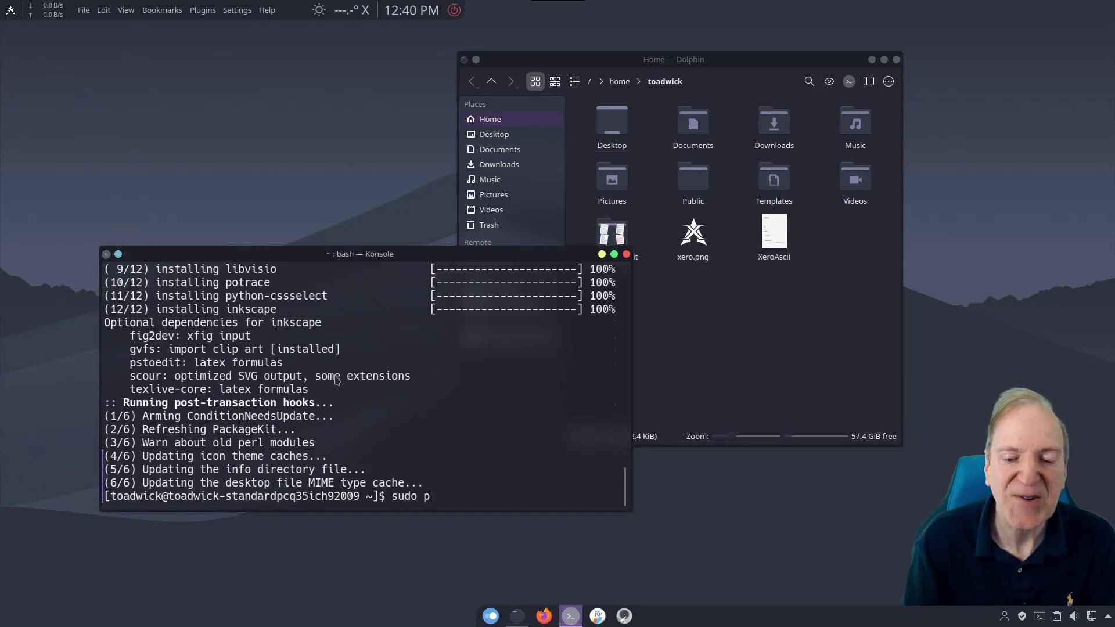
{"action": "type", "text": "acman -S"}
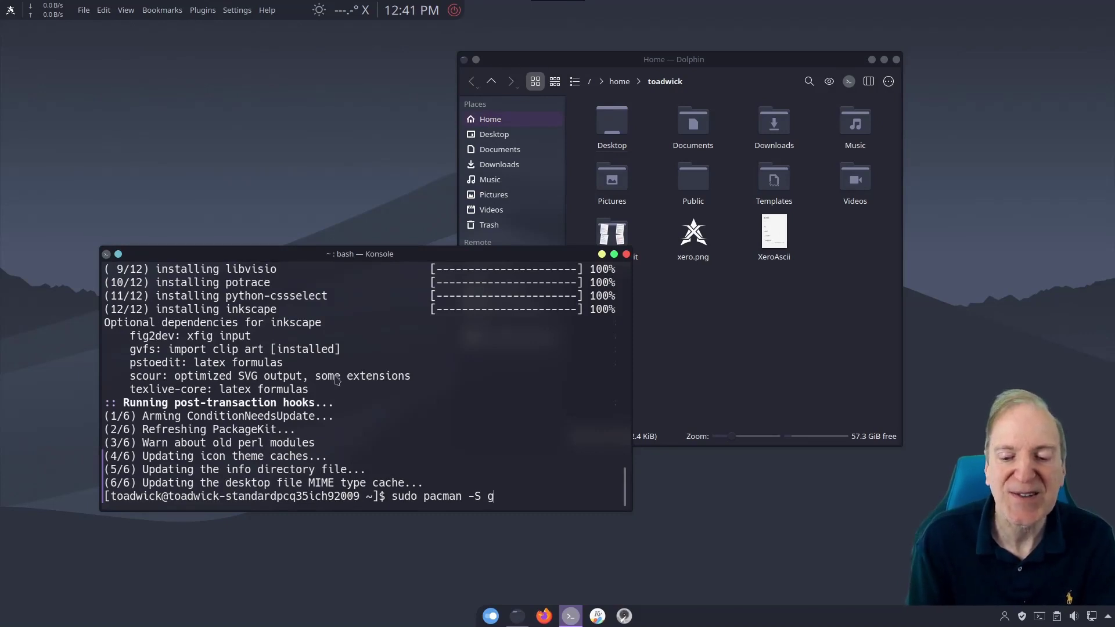
{"action": "type", "text": "gimp"}
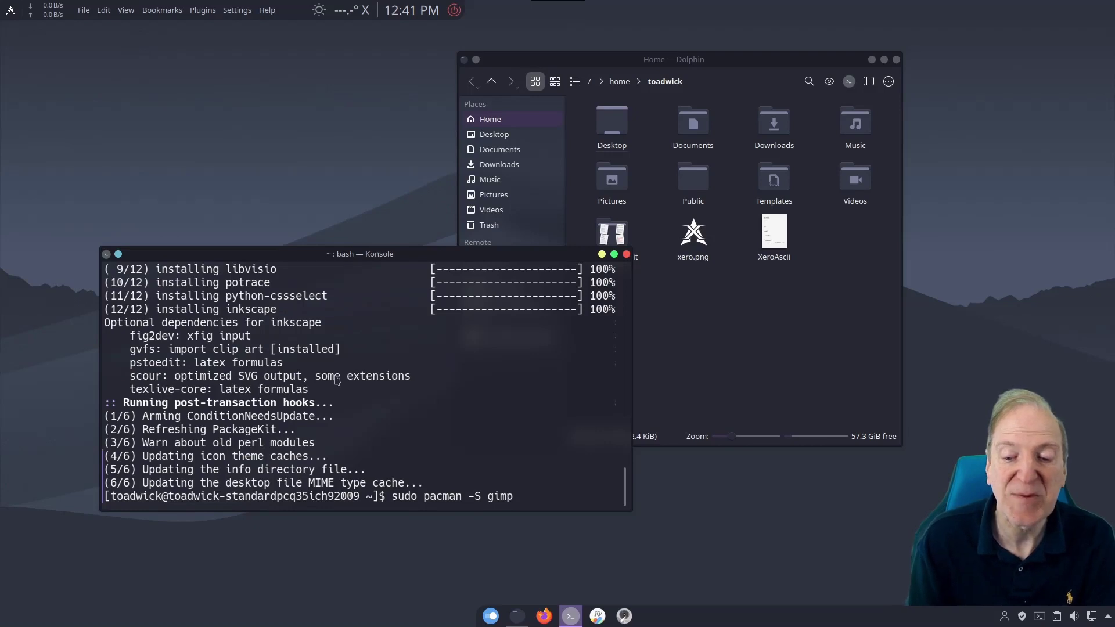
{"action": "type", "text": " blender onl"}
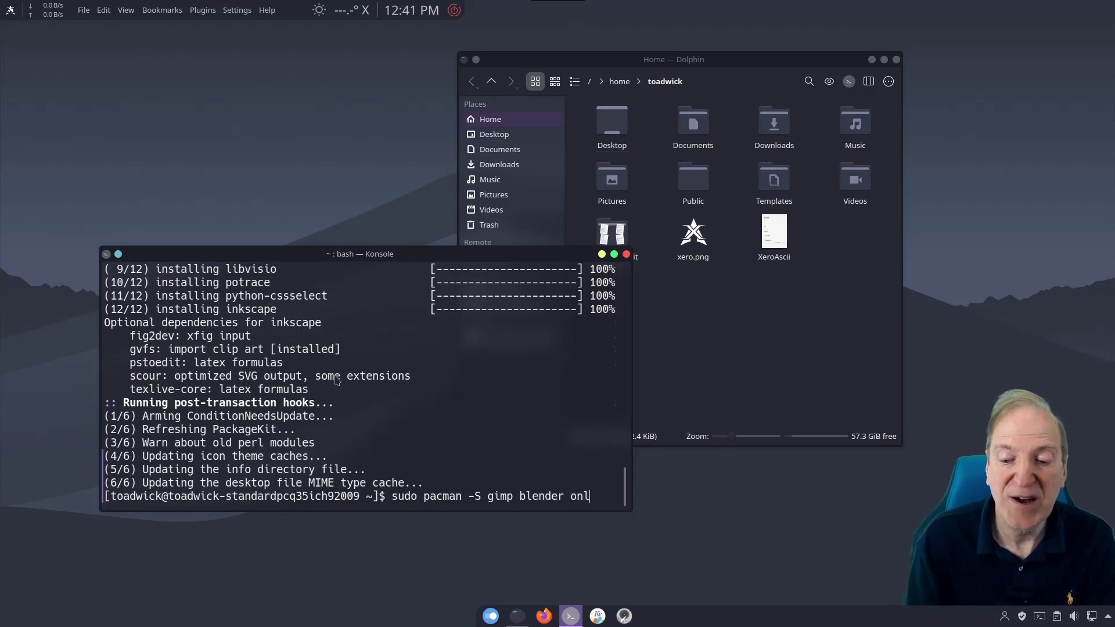
{"action": "type", "text": "yoffice"}
{"action": "key", "text": "Return"}
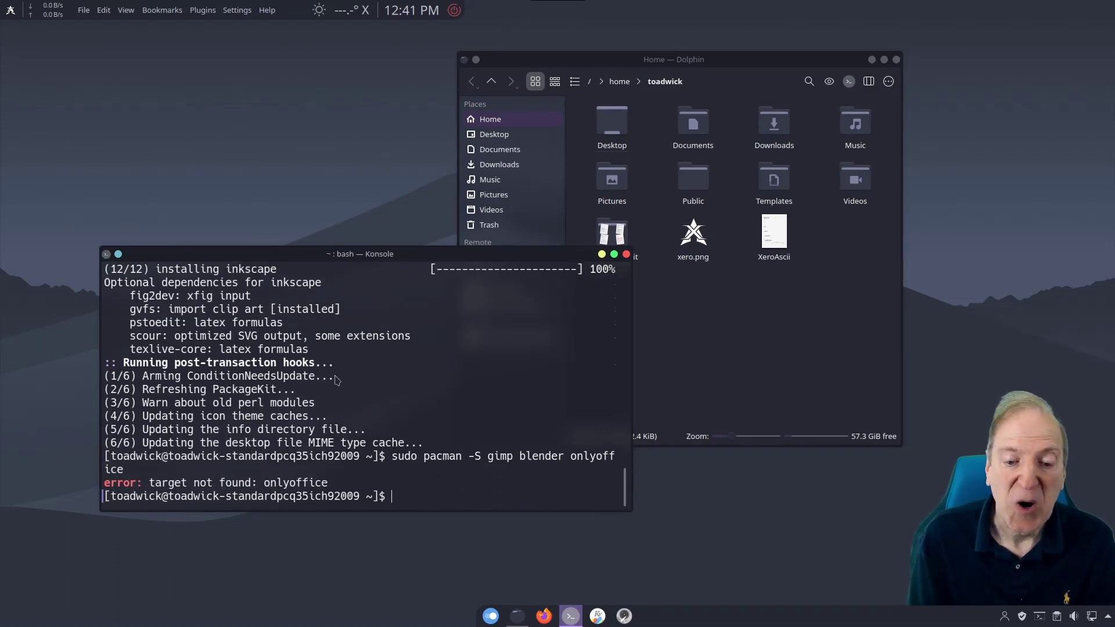
- Retry the pacman installation with the office package spelled "only-office"
{"action": "key", "text": "Up"}
{"action": "key", "text": "Left"}
{"action": "key", "text": "Left"}
{"action": "key", "text": "Left"}
{"action": "key", "text": "Left"}
{"action": "key", "text": "Left"}
{"action": "key", "text": "Left"}
{"action": "type", "text": "-"}
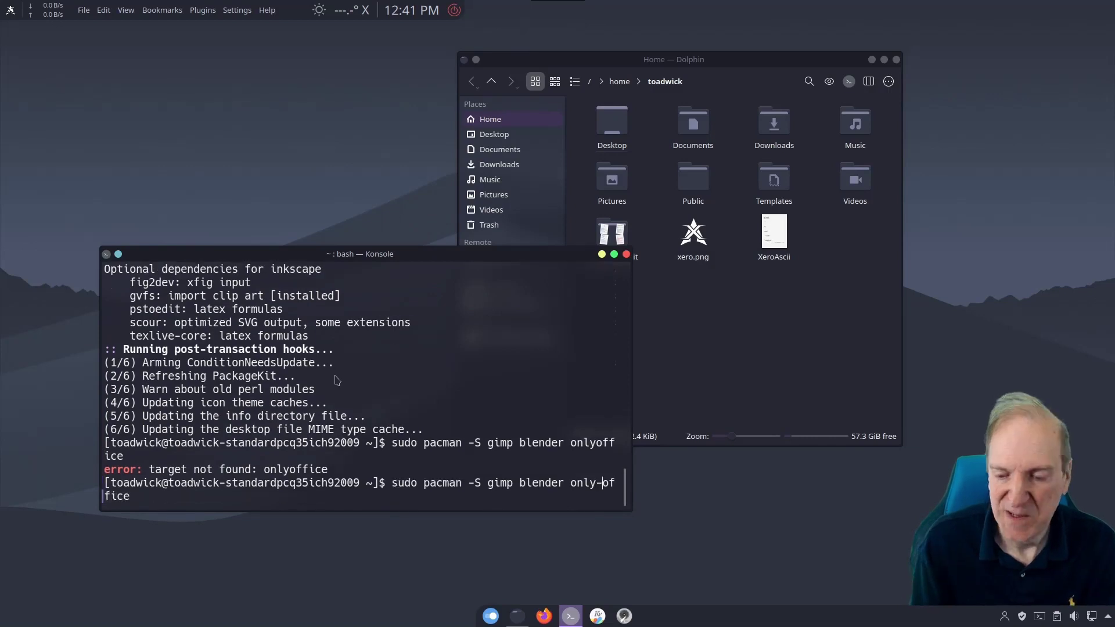
{"action": "key", "text": "Return"}
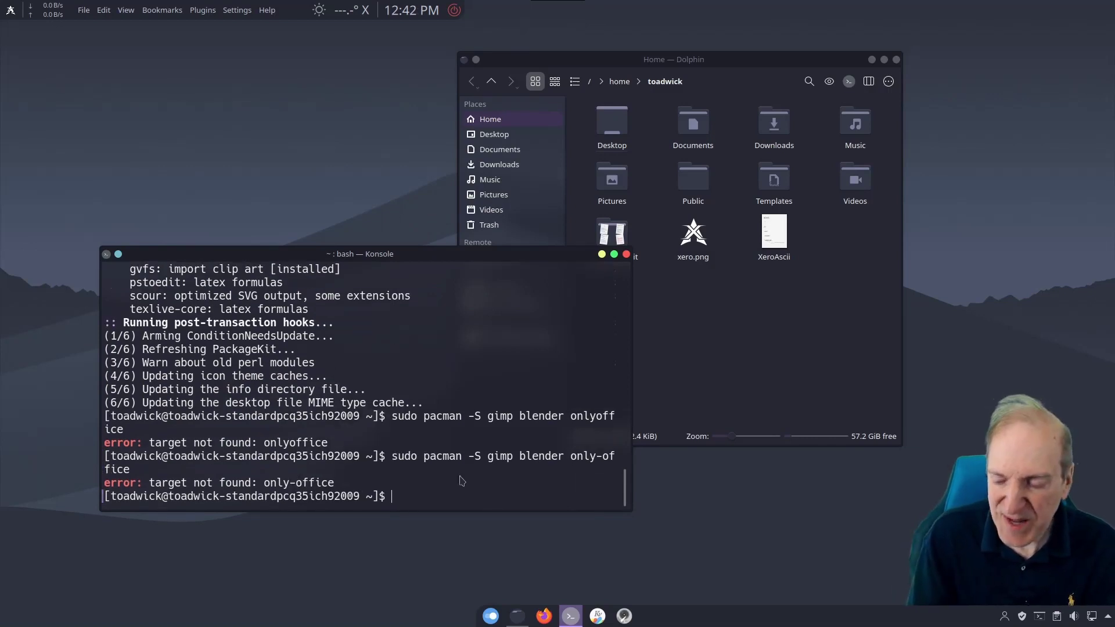
- Retry the pacman installation with the office package spelled "OnlyOffice"
{"action": "key", "text": "Up"}
{"action": "key", "text": "Left"}
{"action": "key", "text": "Left"}
{"action": "key", "text": "Left"}
{"action": "key", "text": "Left"}
{"action": "key", "text": "Left"}
{"action": "key", "text": "Left"}
{"action": "key", "text": "BackSpace"}
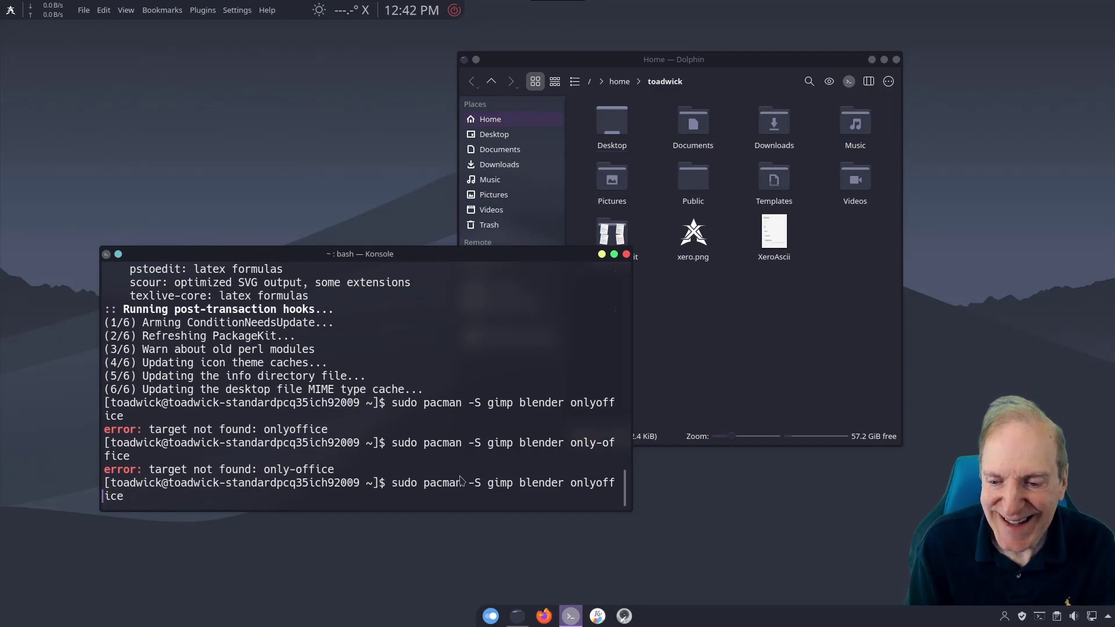
{"action": "key", "text": "BackSpace"}
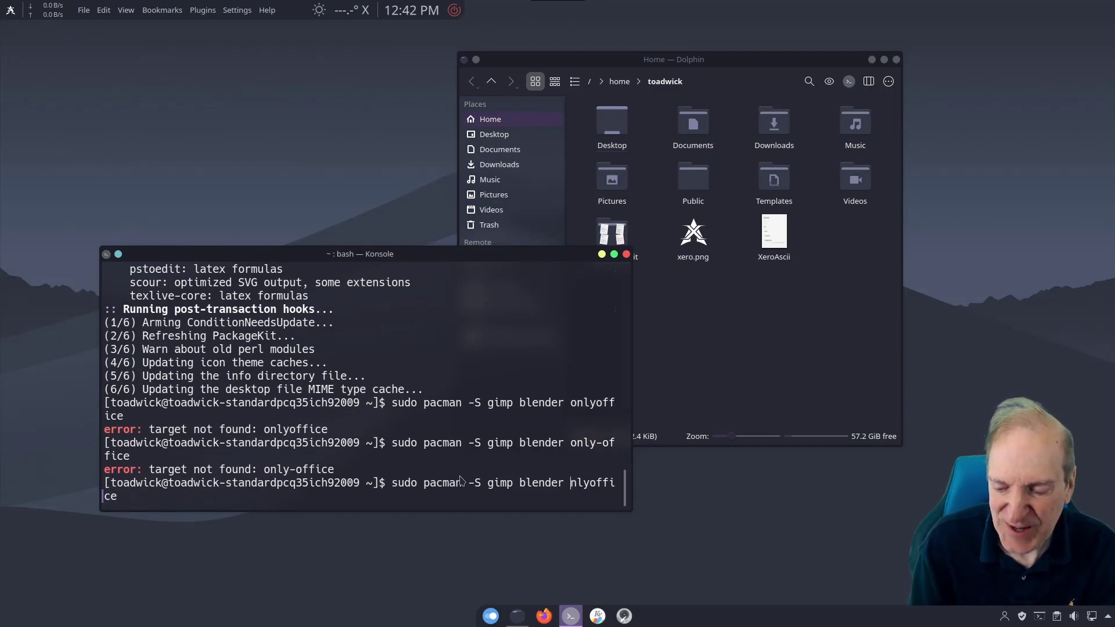
{"action": "type", "text": "O"}
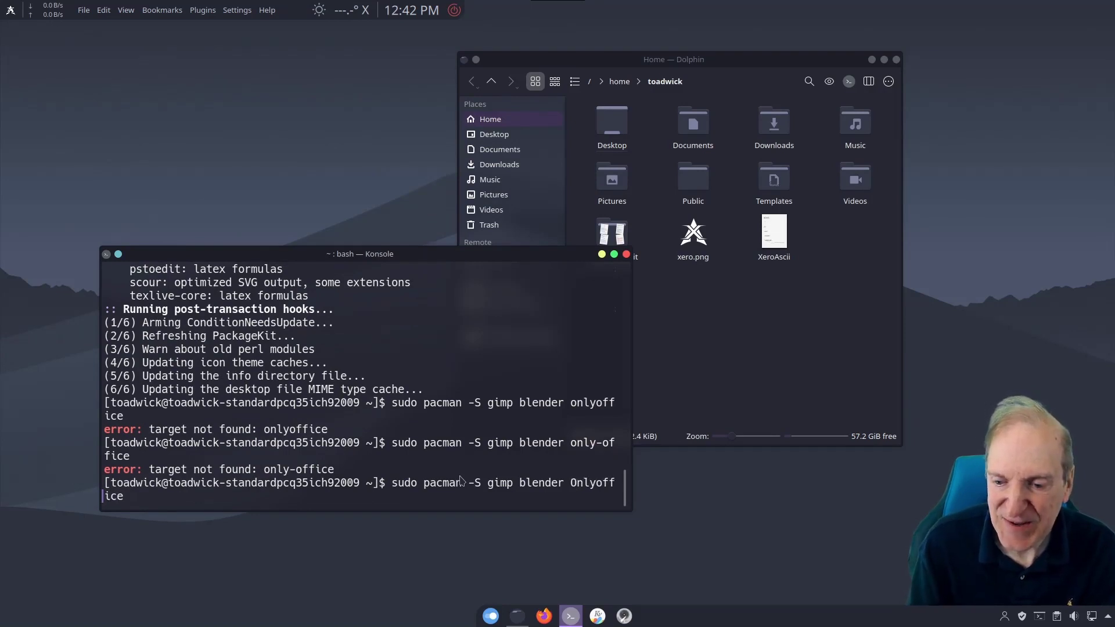
{"action": "key", "text": "Left"}
{"action": "key", "text": "Left"}
{"action": "key", "text": "BackSpace"}
{"action": "type", "text": "O"}
{"action": "key", "text": "Return"}
- Remove the office package from the recalled command, run "sudo pacman -S gimp blender", and accept the installation
{"action": "key", "text": "Up"}
{"action": "key", "text": "BackSpace"}
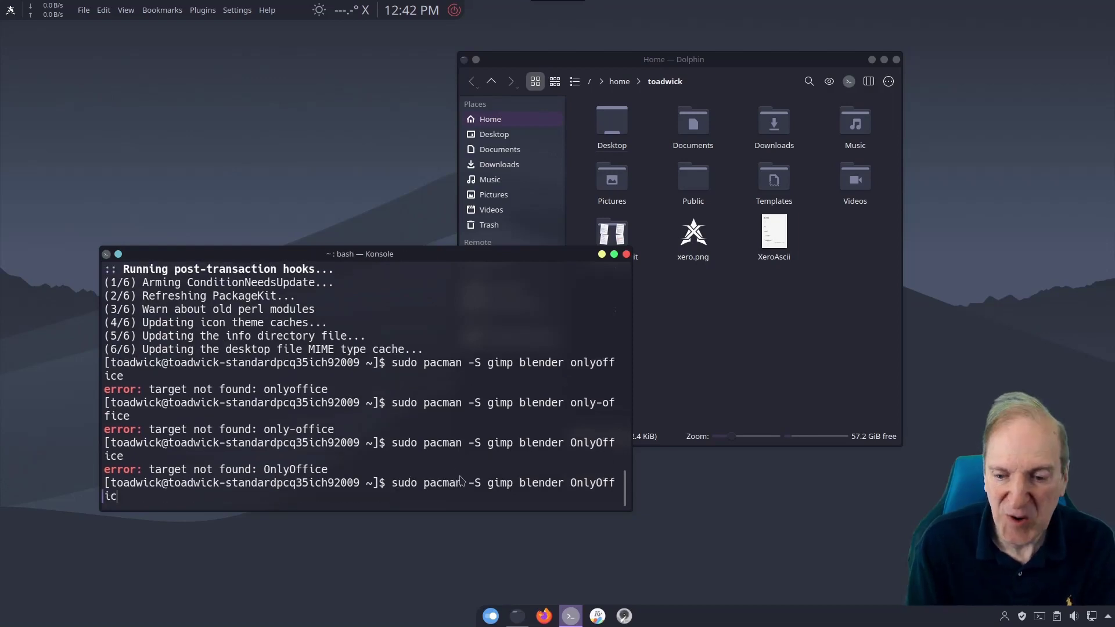
{"action": "key", "text": "BackSpace"}
{"action": "key", "text": "BackSpace"}
{"action": "key", "text": "BackSpace"}
{"action": "key", "text": "BackSpace"}
{"action": "key", "text": "BackSpace"}
{"action": "key", "text": "BackSpace"}
{"action": "key", "text": "BackSpace"}
{"action": "key", "text": "BackSpace"}
{"action": "key", "text": "BackSpace"}
{"action": "key", "text": "BackSpace"}
{"action": "key", "text": "BackSpace"}
{"action": "key", "text": "BackSpace"}
{"action": "key", "text": "BackSpace"}
{"action": "key", "text": "BackSpace"}
{"action": "key", "text": "BackSpace"}
{"action": "key", "text": "BackSpace"}
{"action": "type", "text": "le"}
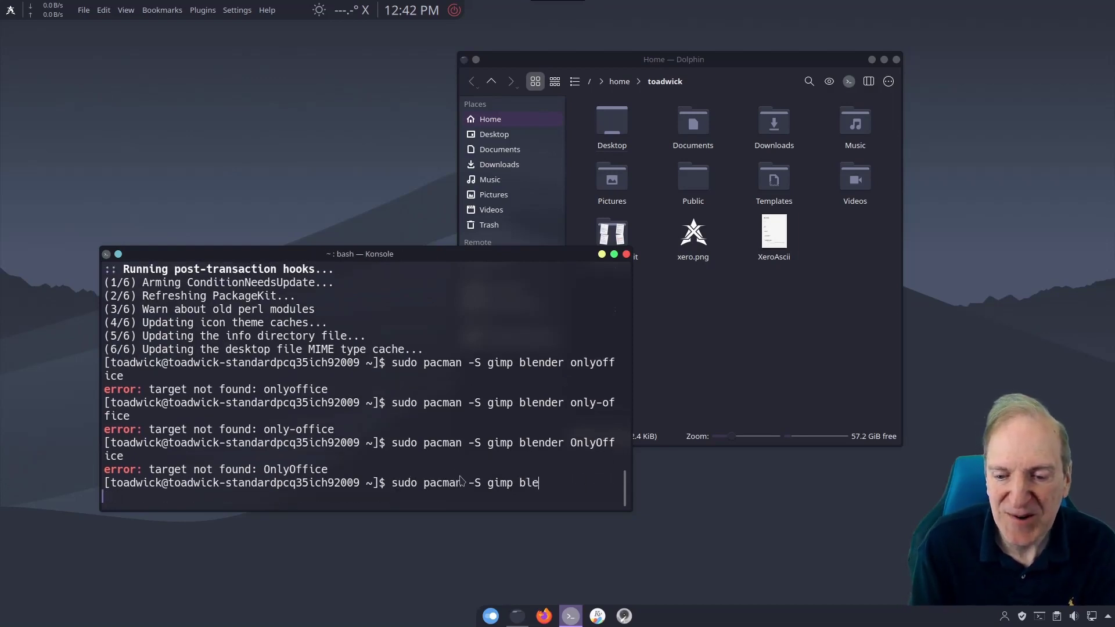
{"action": "type", "text": "nder"}
{"action": "key", "text": "Return"}
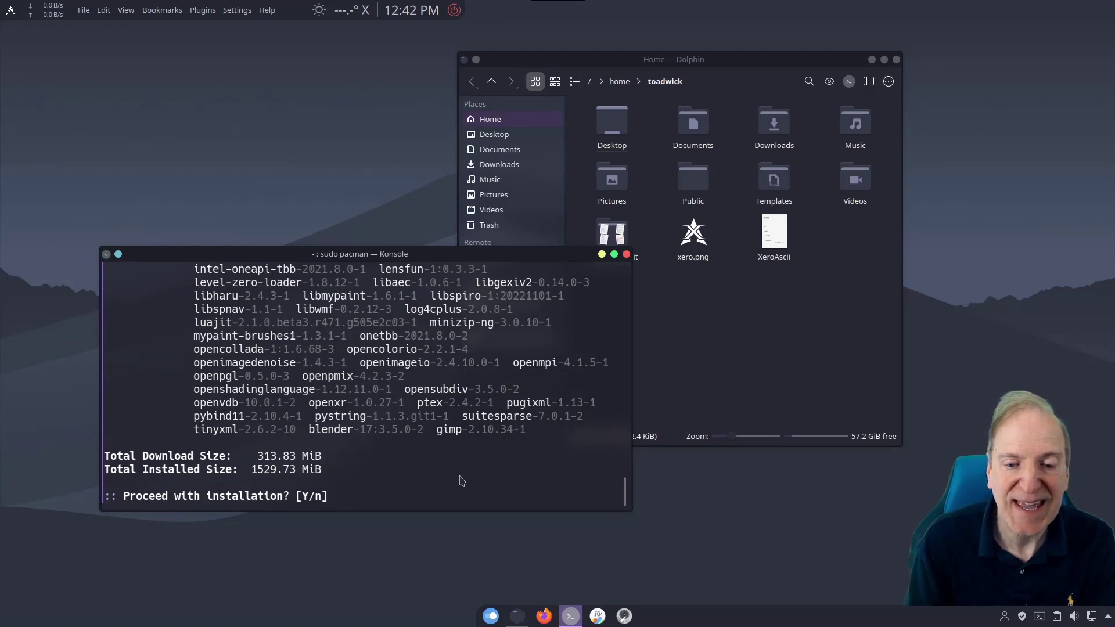
{"action": "key", "text": "Return"}
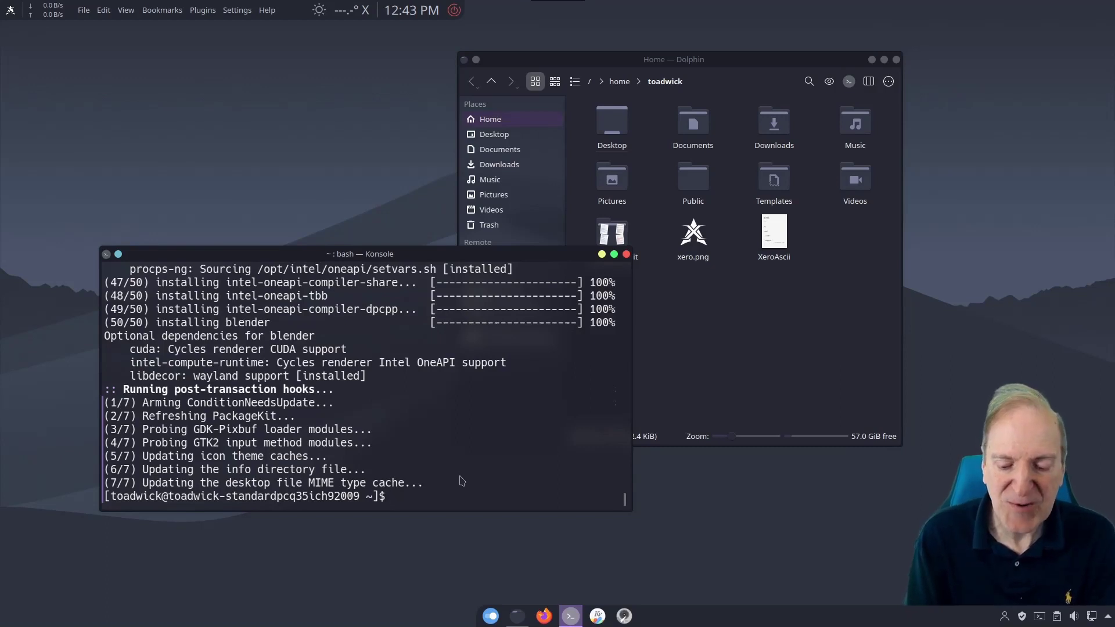
- Check the repositories and the AUR for system updates by running yay
{"action": "type", "text": "yay"}
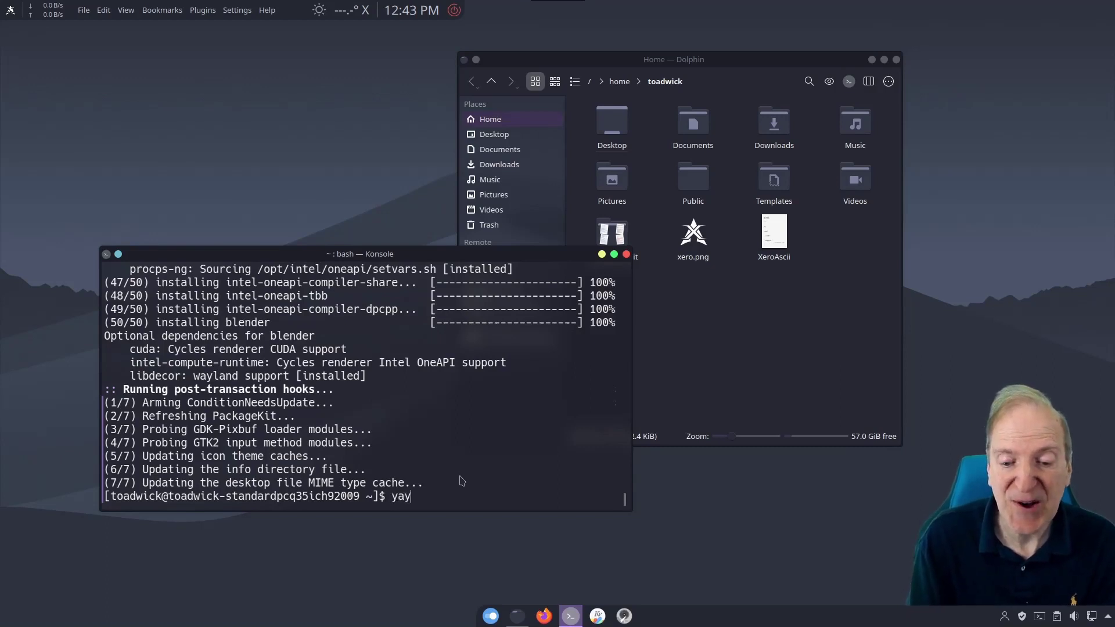
{"action": "key", "text": "Return"}
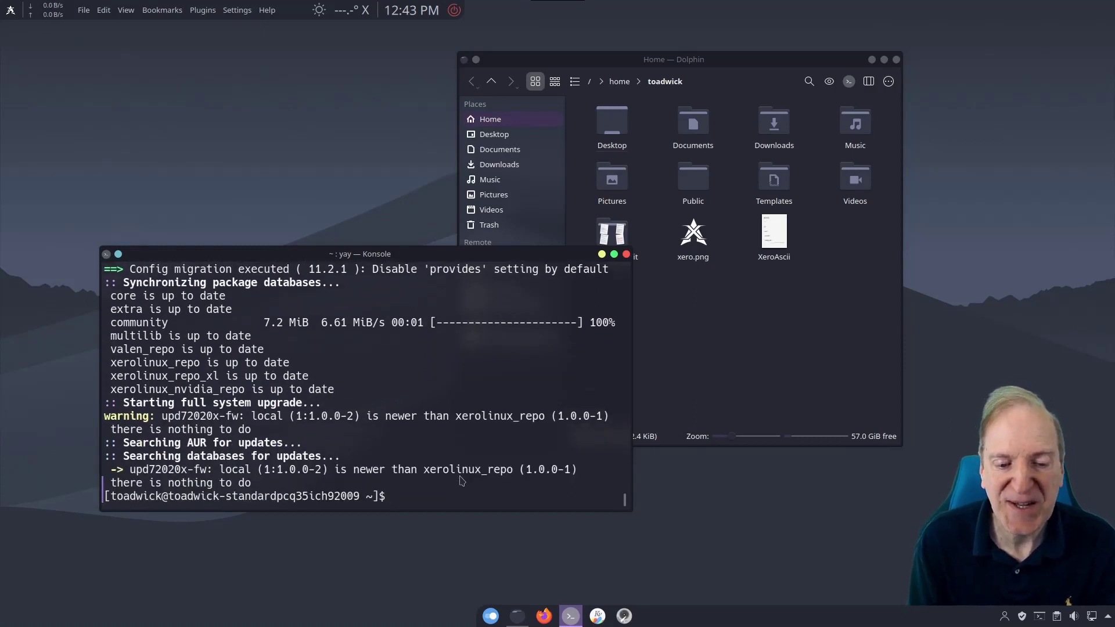
- Search for OnlyOffice packages in the repositories and the AUR by running "yay onlyoffice"
{"action": "type", "text": "y"}
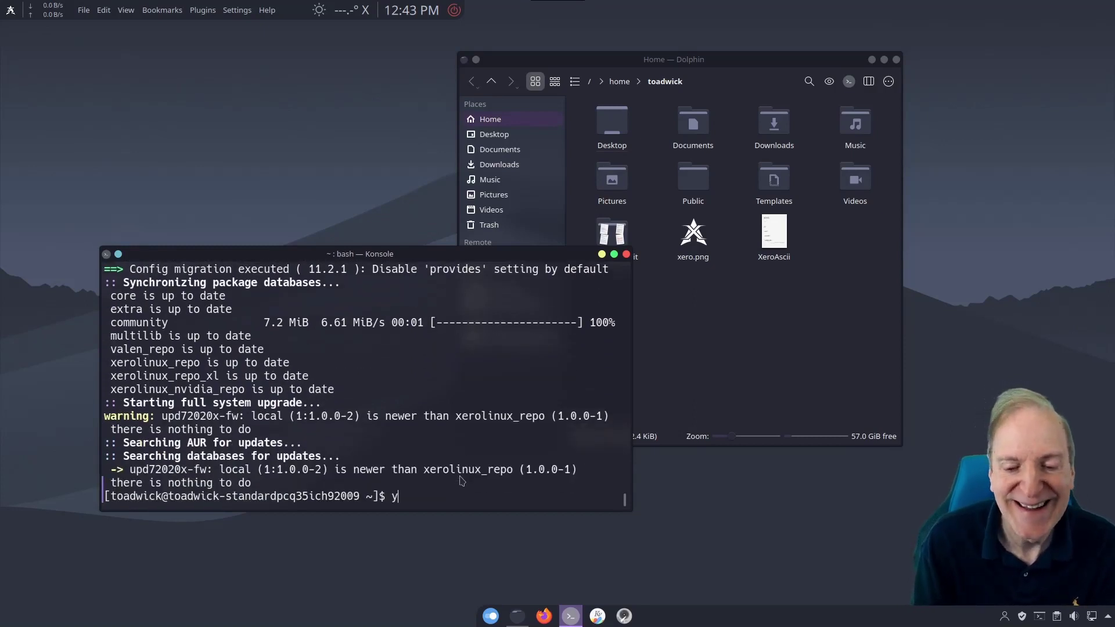
{"action": "type", "text": "ay on"}
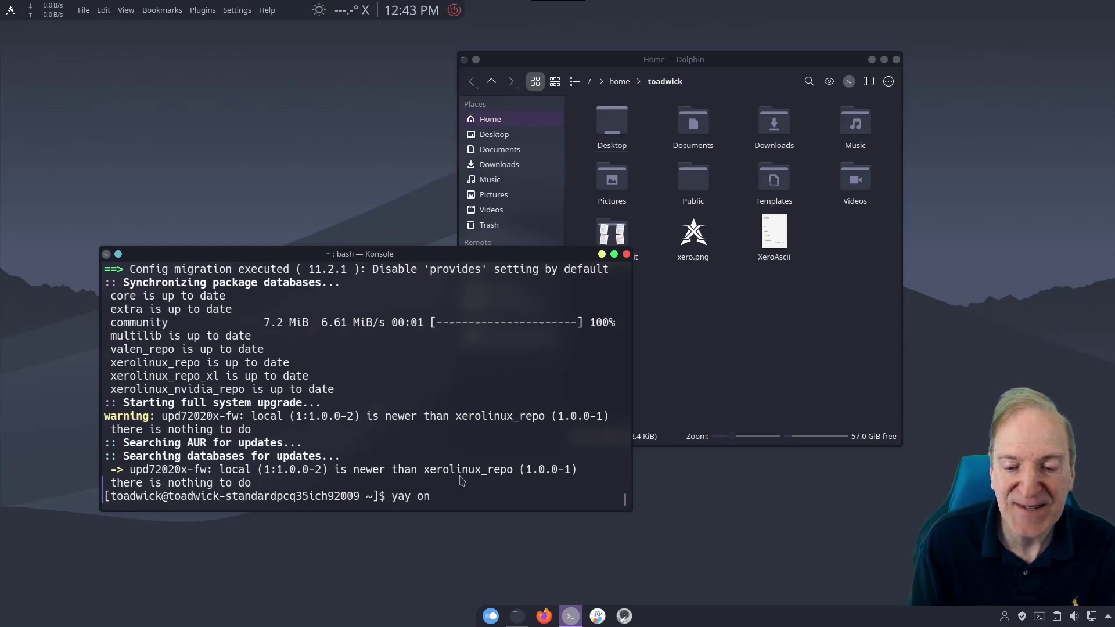
{"action": "type", "text": "lyoffice"}
{"action": "key", "text": "Return"}
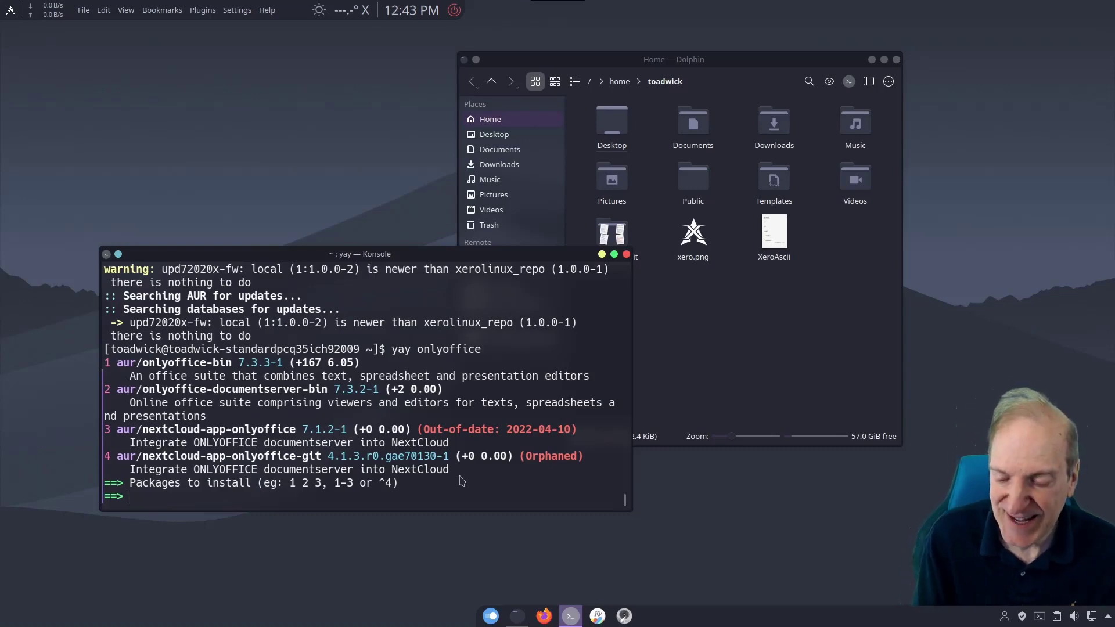
- Enlarge the terminal text by two levels and leave the yay package selection without choosing a package
{"action": "key", "text": "ctrl+plus"}
{"action": "key", "text": "ctrl+plus"}
{"action": "key", "text": "Escape"}
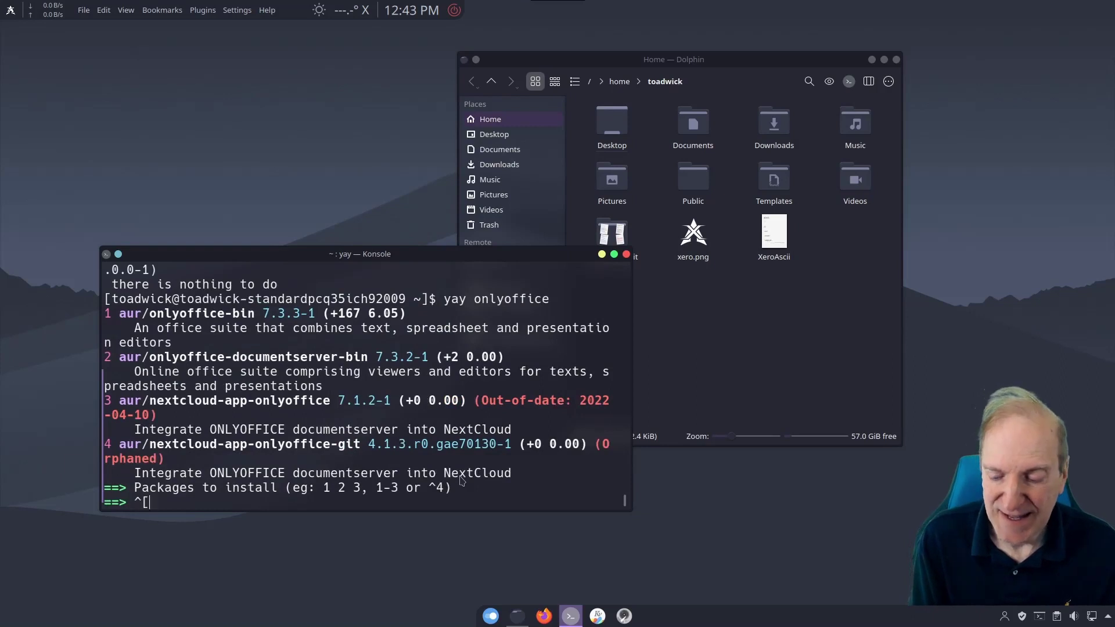
{"action": "key", "text": "Return"}
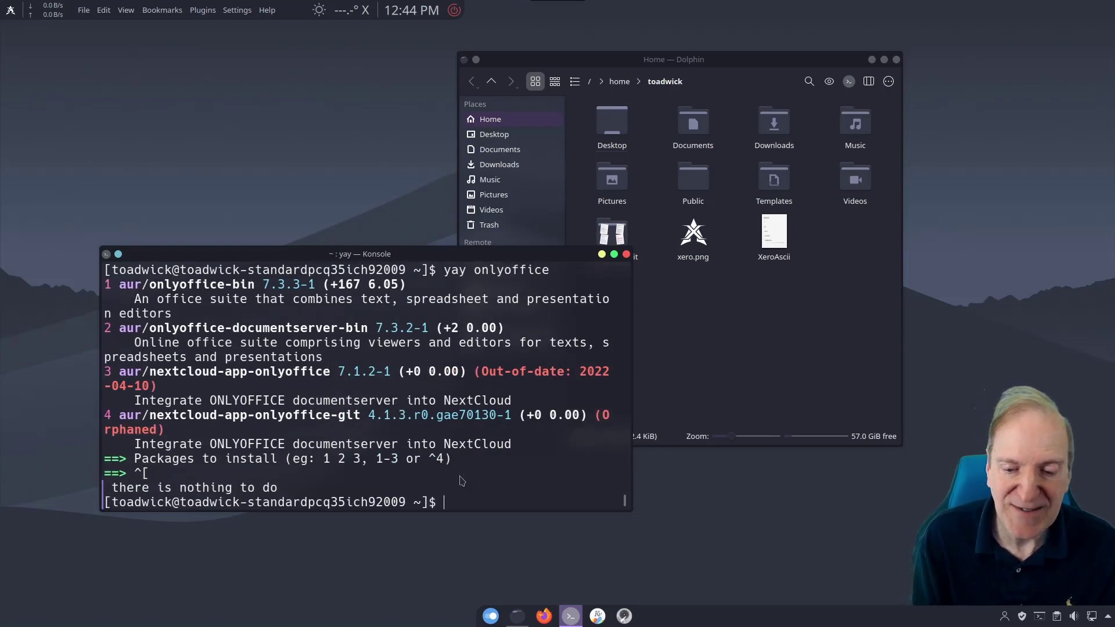
- Try to install the office suite through pacman by running "sudo pacman -S onlyoffice-bin"
{"action": "key", "text": "Up"}
{"action": "key", "text": "Up"}
{"action": "key", "text": "Up"}
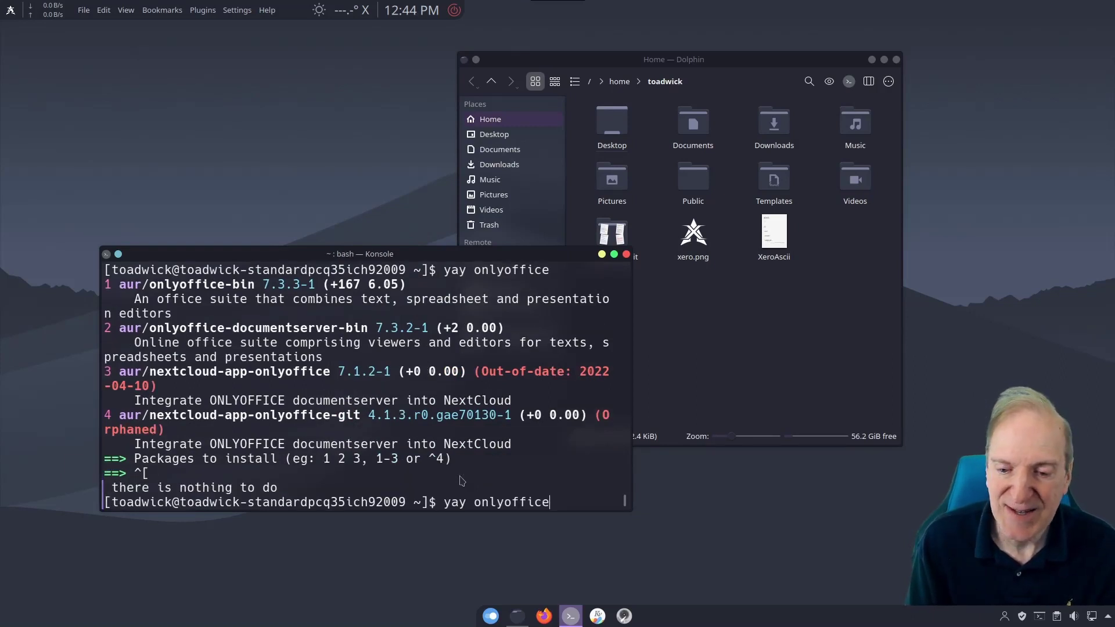
{"action": "key", "text": "BackSpace"}
{"action": "key", "text": "BackSpace"}
{"action": "key", "text": "BackSpace"}
{"action": "key", "text": "BackSpace"}
{"action": "key", "text": "BackSpace"}
{"action": "key", "text": "BackSpace"}
{"action": "key", "text": "BackSpace"}
{"action": "key", "text": "BackSpace"}
{"action": "key", "text": "BackSpace"}
{"action": "key", "text": "BackSpace"}
{"action": "key", "text": "BackSpace"}
{"action": "key", "text": "BackSpace"}
{"action": "key", "text": "BackSpace"}
{"action": "key", "text": "BackSpace"}
{"action": "key", "text": "BackSpace"}
{"action": "key", "text": "BackSpace"}
{"action": "key", "text": "BackSpace"}
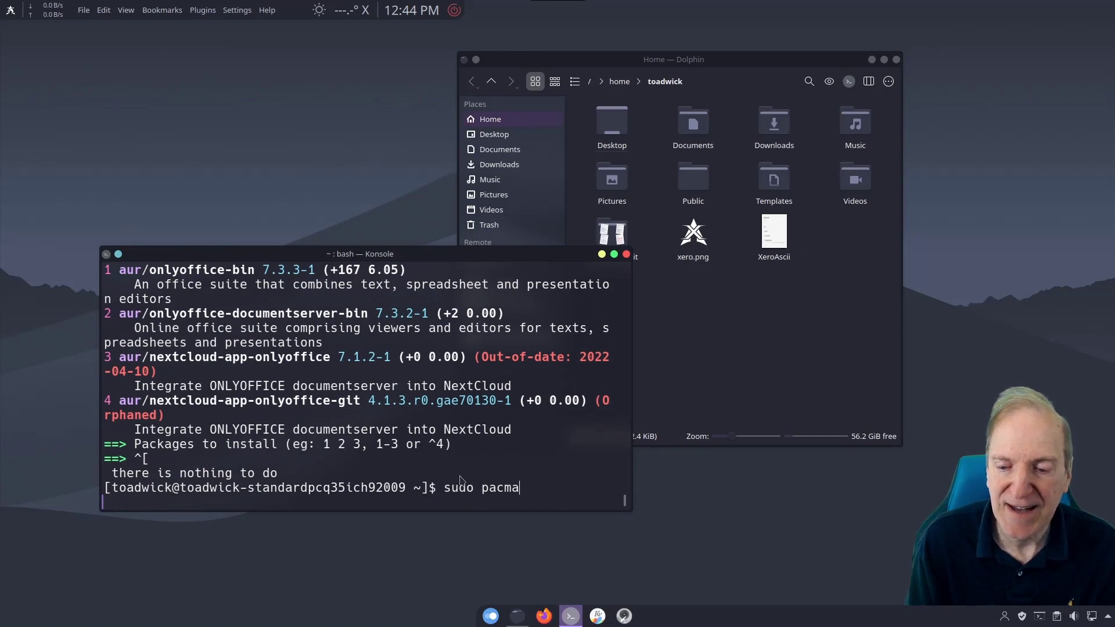
{"action": "type", "text": "n -S on"}
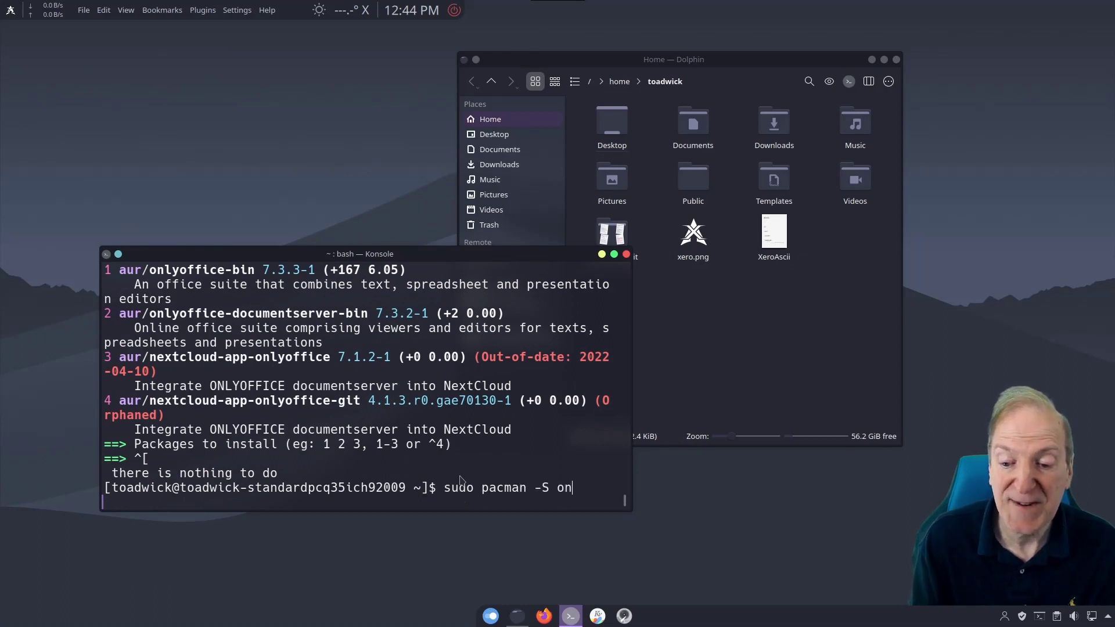
{"action": "type", "text": "lyo"}
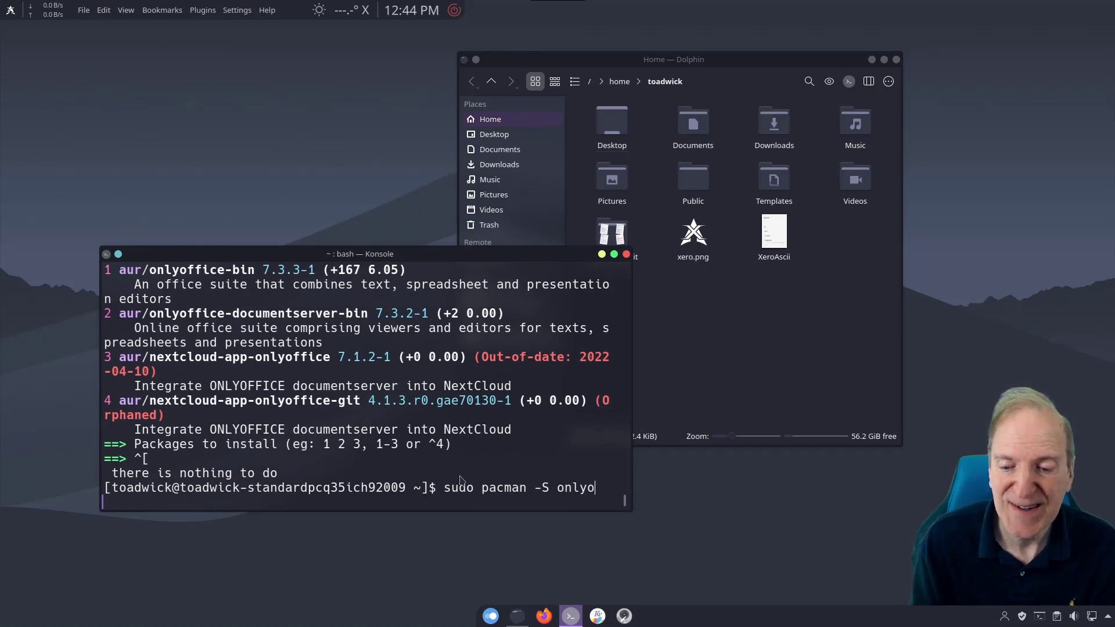
{"action": "type", "text": "ffice-bin"}
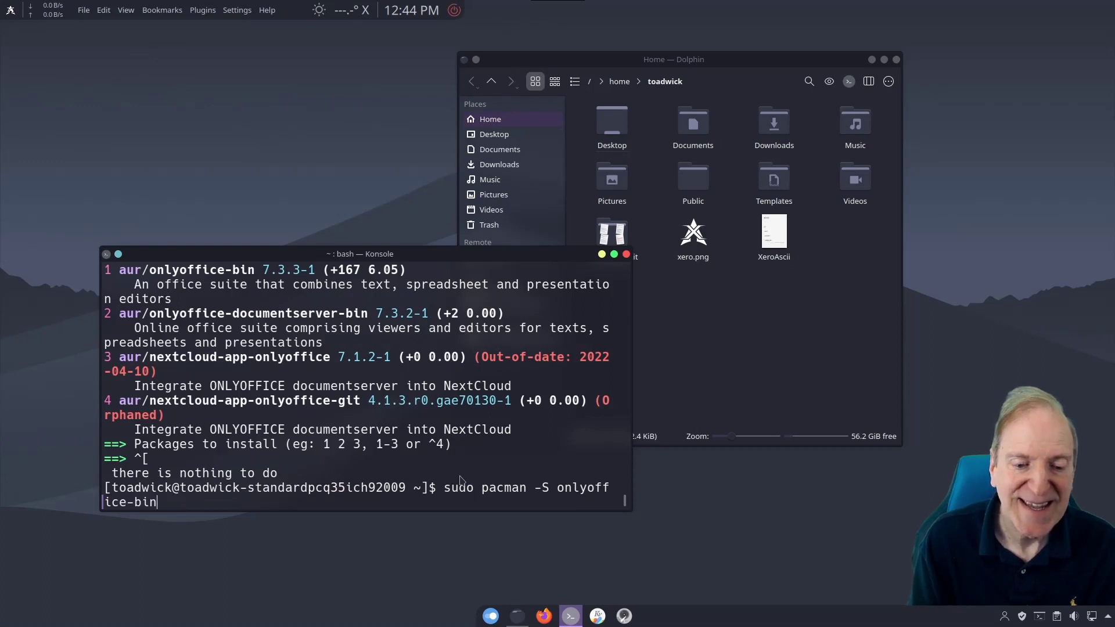
{"action": "key", "text": "Return"}
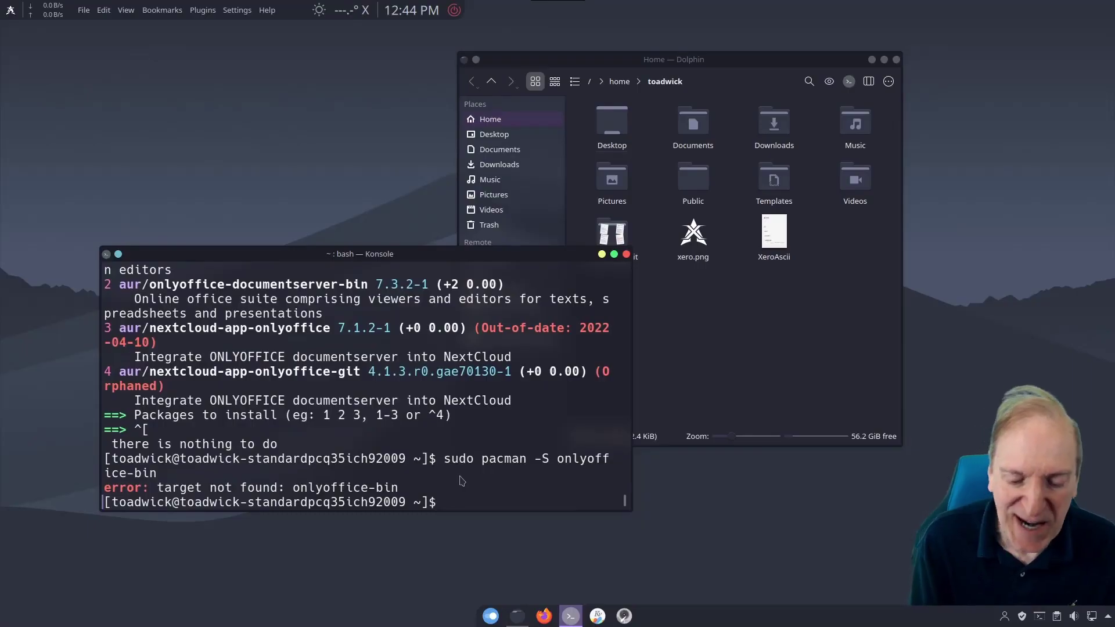
- Run "yay onlyoffice", choose package 1 (onlyoffice-bin), answer the build prompt with "A", and accept installing its font dependencies
{"action": "type", "text": "yay"}
{"action": "type", "text": "onlyoffice"}
{"action": "key", "text": "Return"}
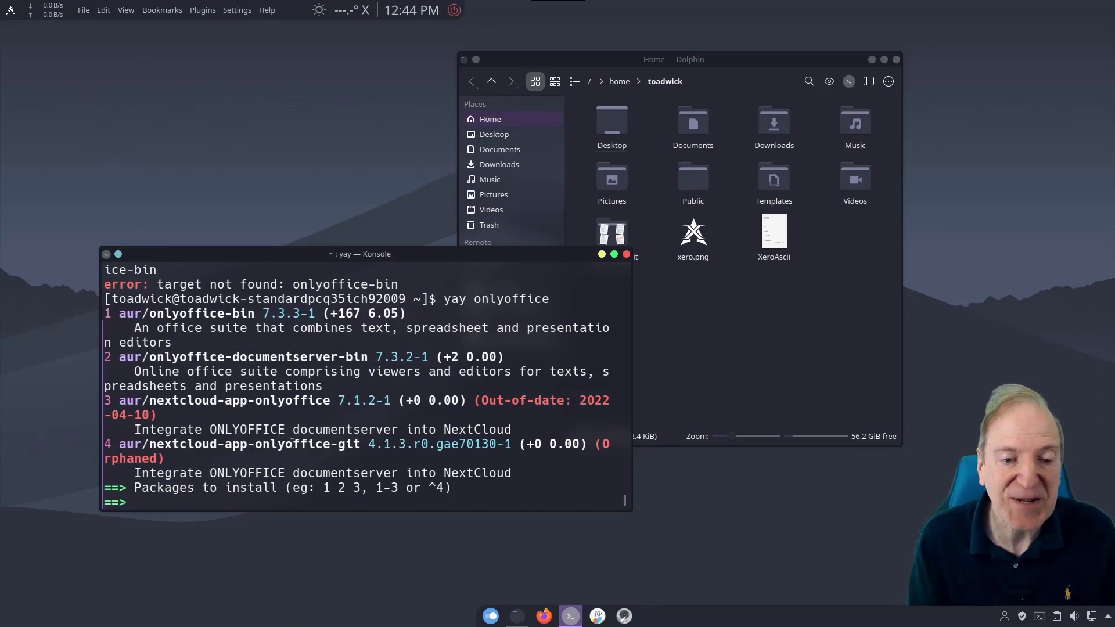
{"action": "type", "text": "1"}
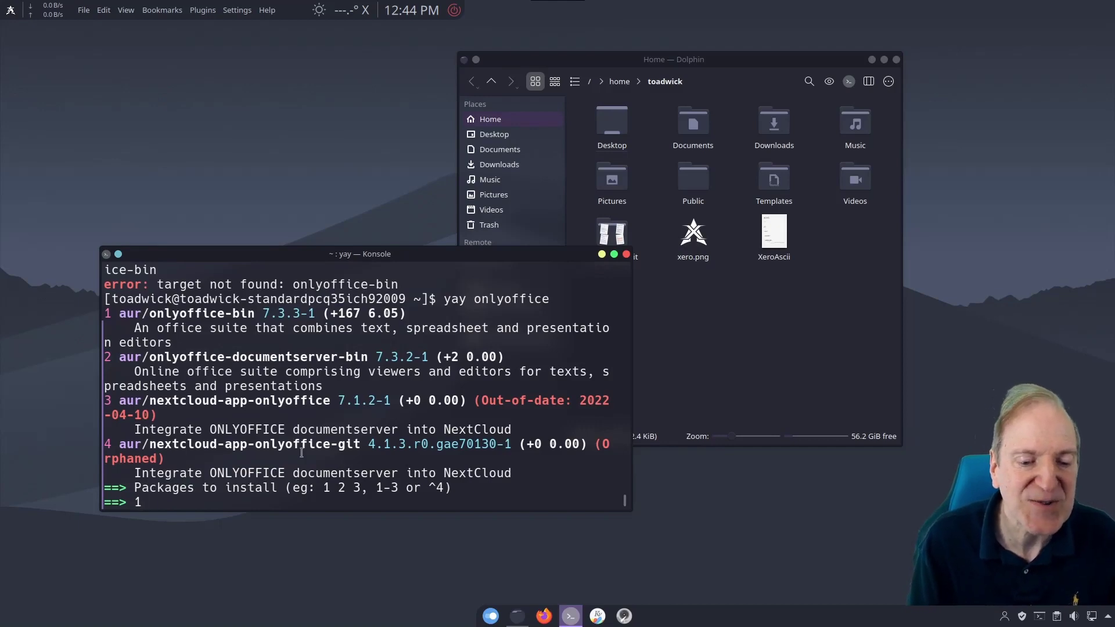
{"action": "key", "text": "Return"}
{"action": "type", "text": "A"}
{"action": "key", "text": "Return"}
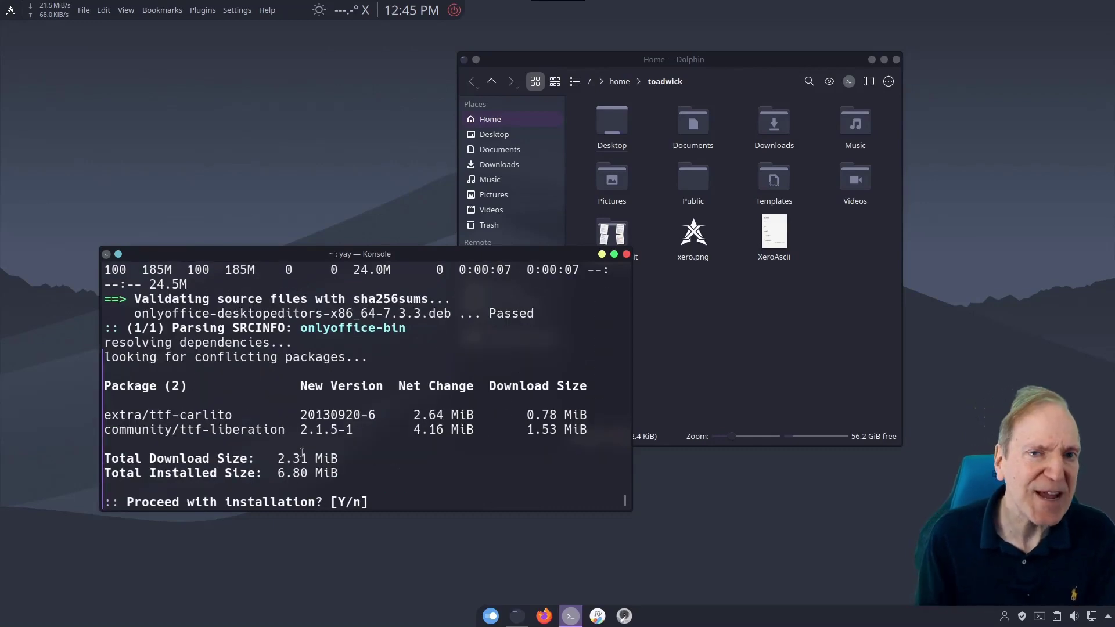
{"action": "key", "text": "Return"}
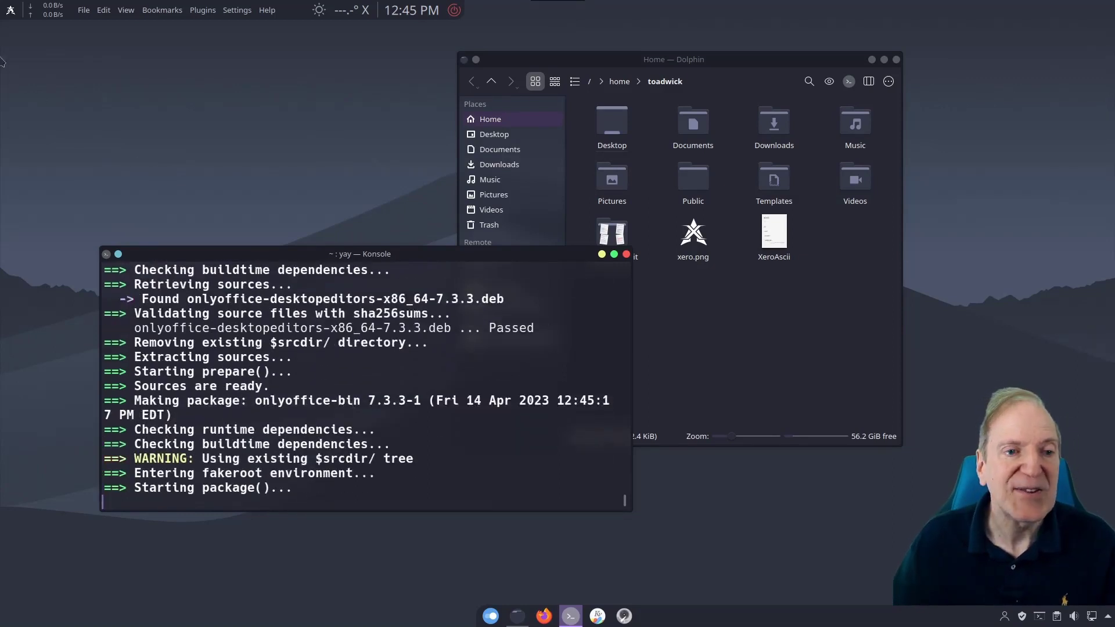
- Check the Graphics category of the application launcher for Blender and GIMP, and close the launcher
{"action": "left_click", "coordinate": [10, 11]}
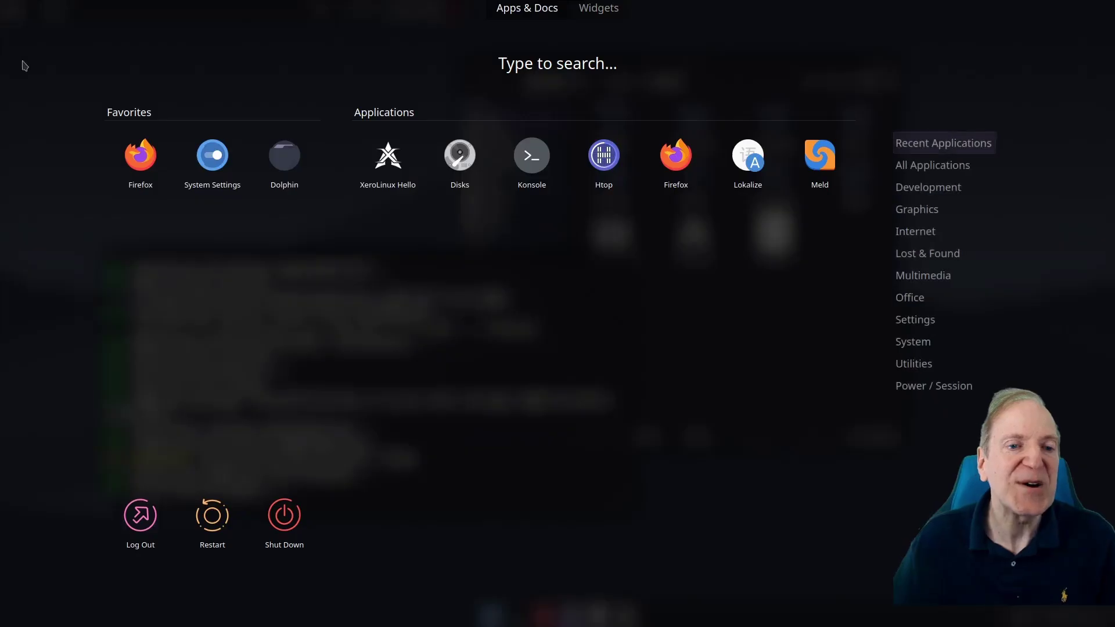
{"action": "mouse_move", "coordinate": [910, 214]}
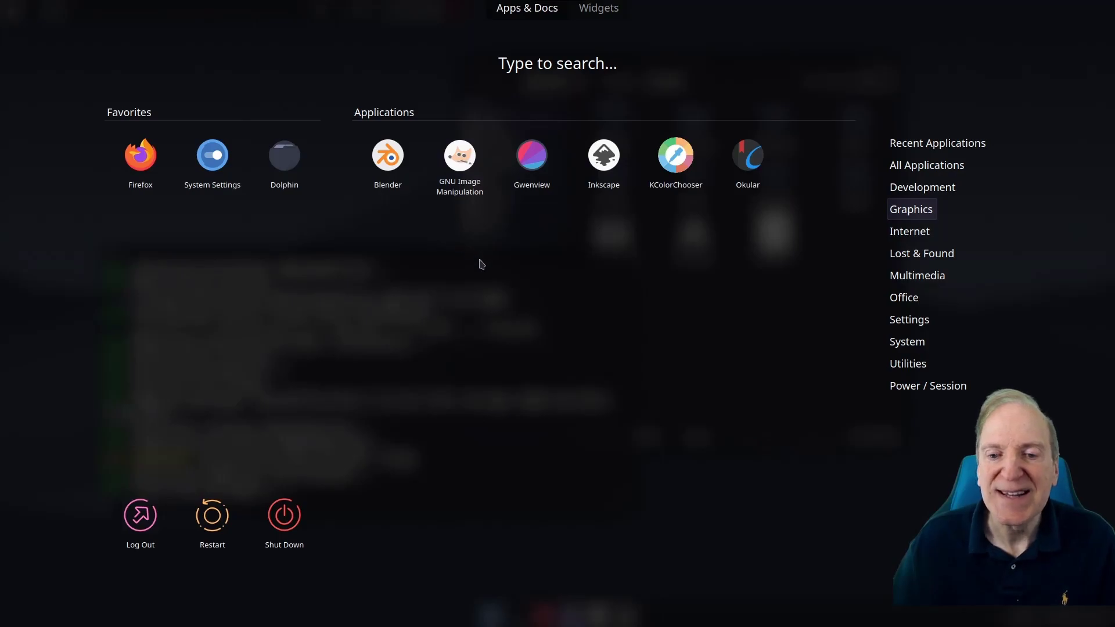
{"action": "left_click", "coordinate": [445, 327]}
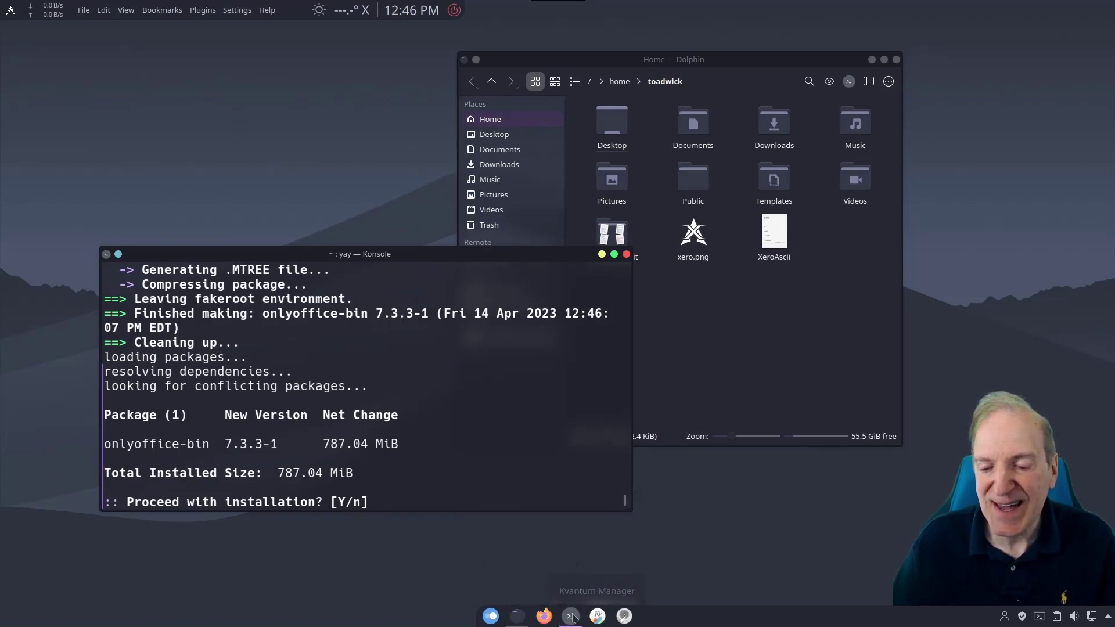
- Accept the installation of the built onlyoffice-bin package in the terminal
{"action": "mouse_move", "coordinate": [573, 619]}
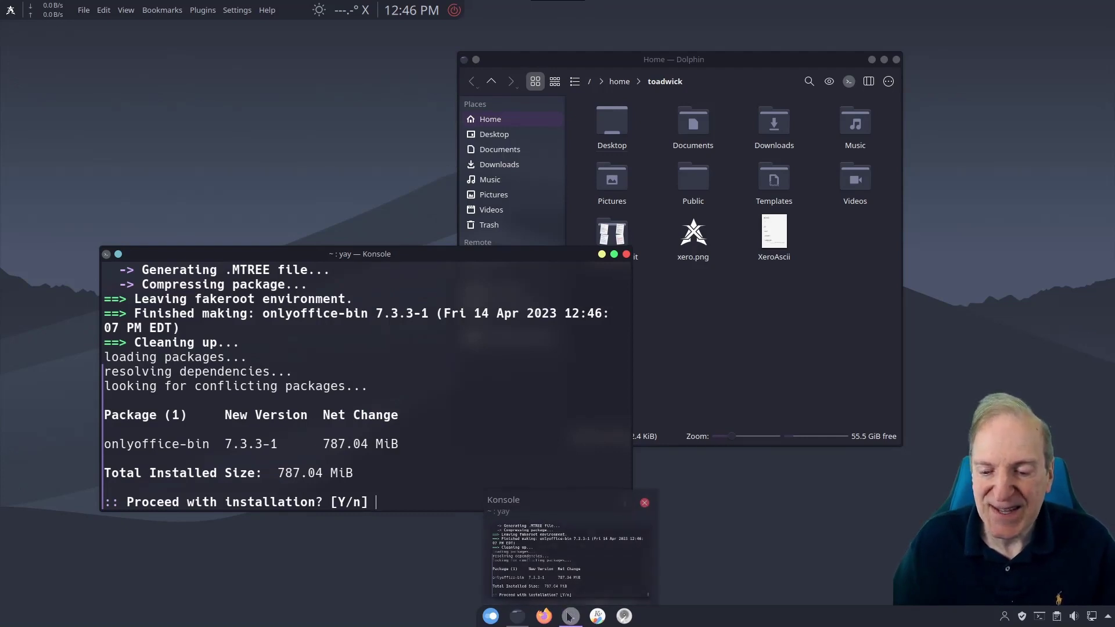
{"action": "key", "text": "Return"}
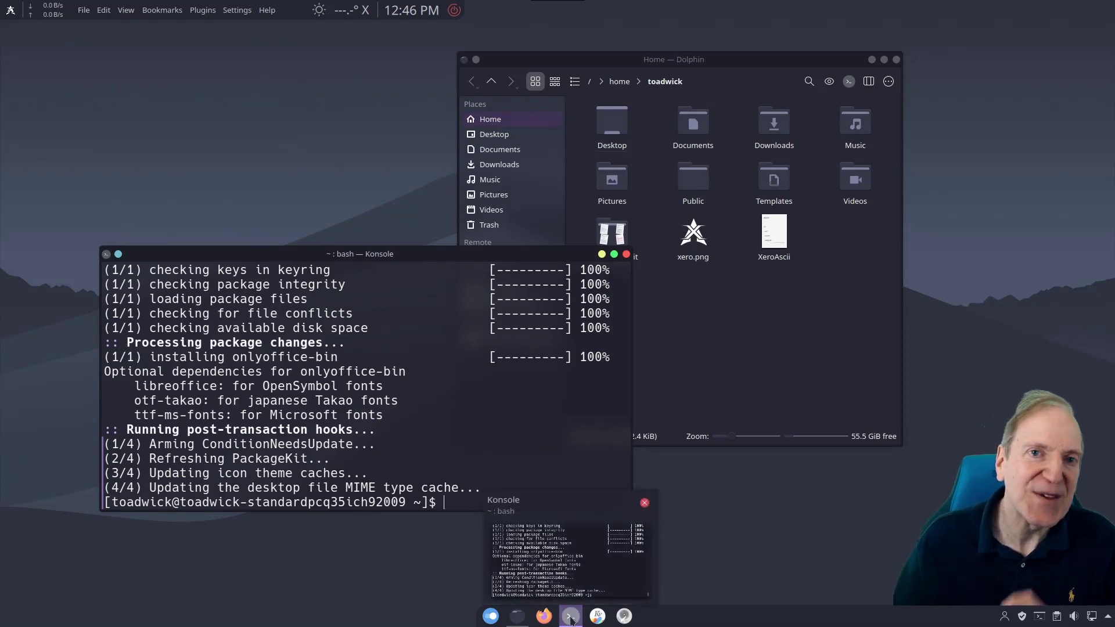
{"action": "left_click", "coordinate": [571, 618]}
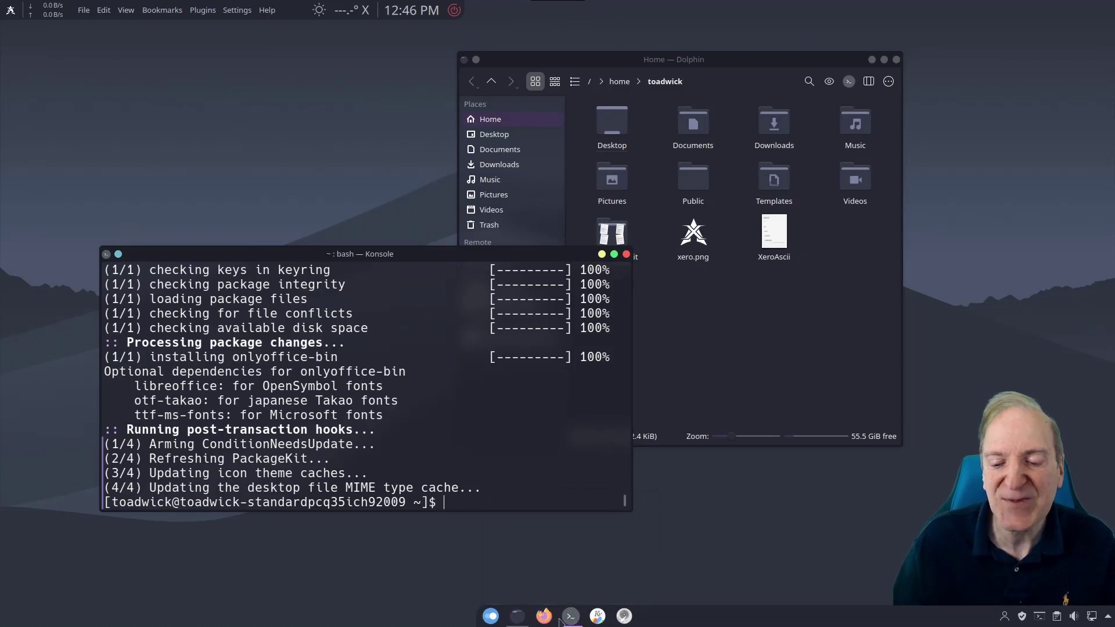
{"action": "mouse_move", "coordinate": [573, 620]}
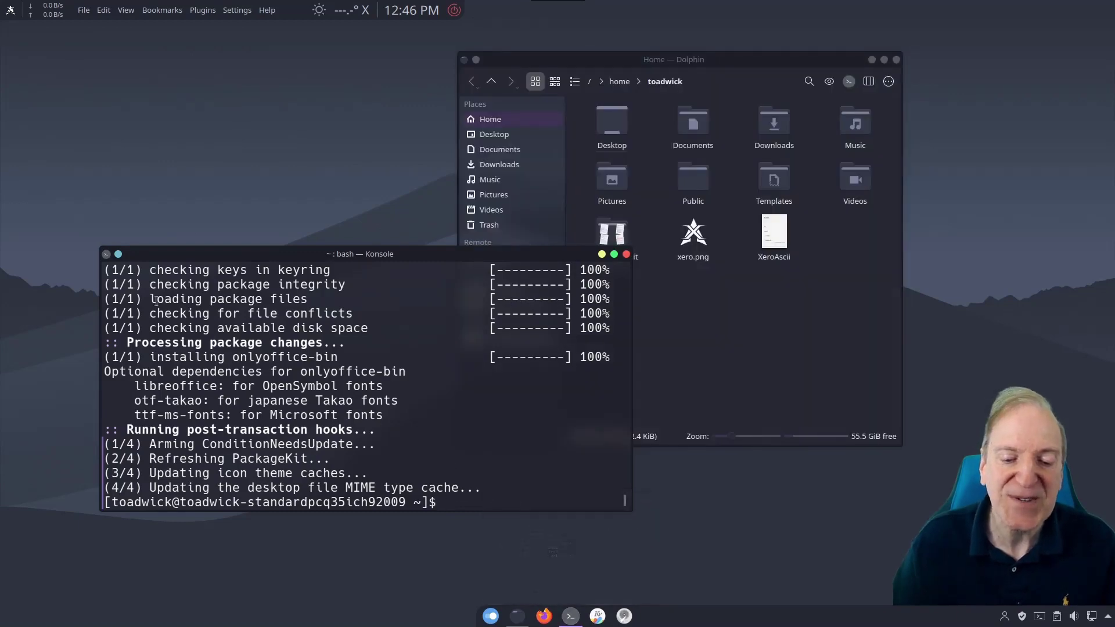
- Launch ONLYOFFICE Desktop Editors from the Office category of the application launcher
{"action": "left_click", "coordinate": [10, 11]}
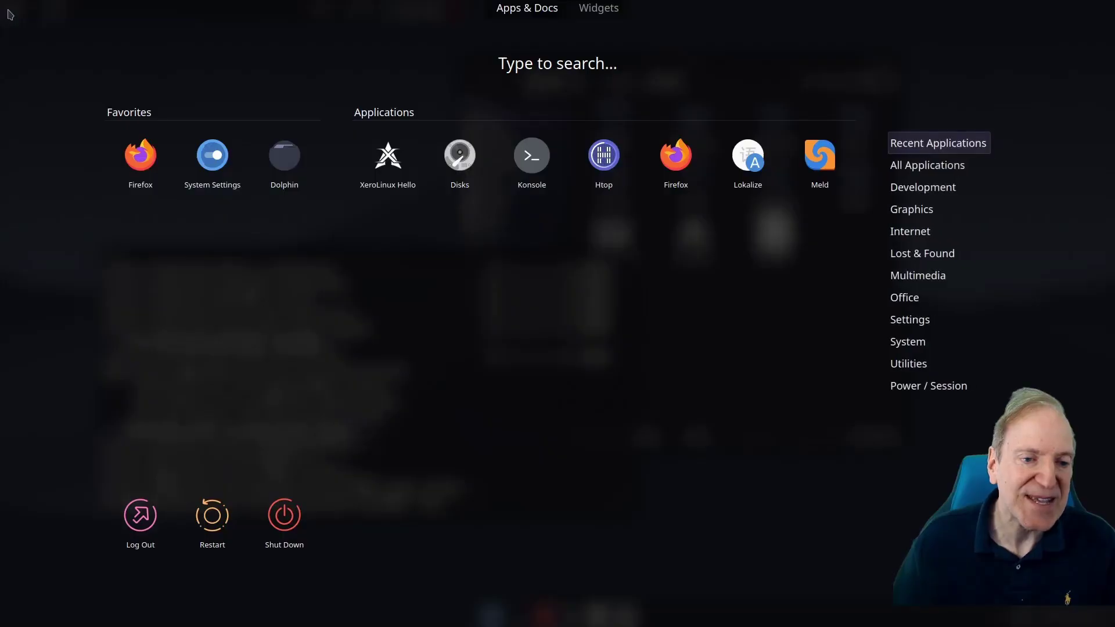
{"action": "mouse_move", "coordinate": [916, 298]}
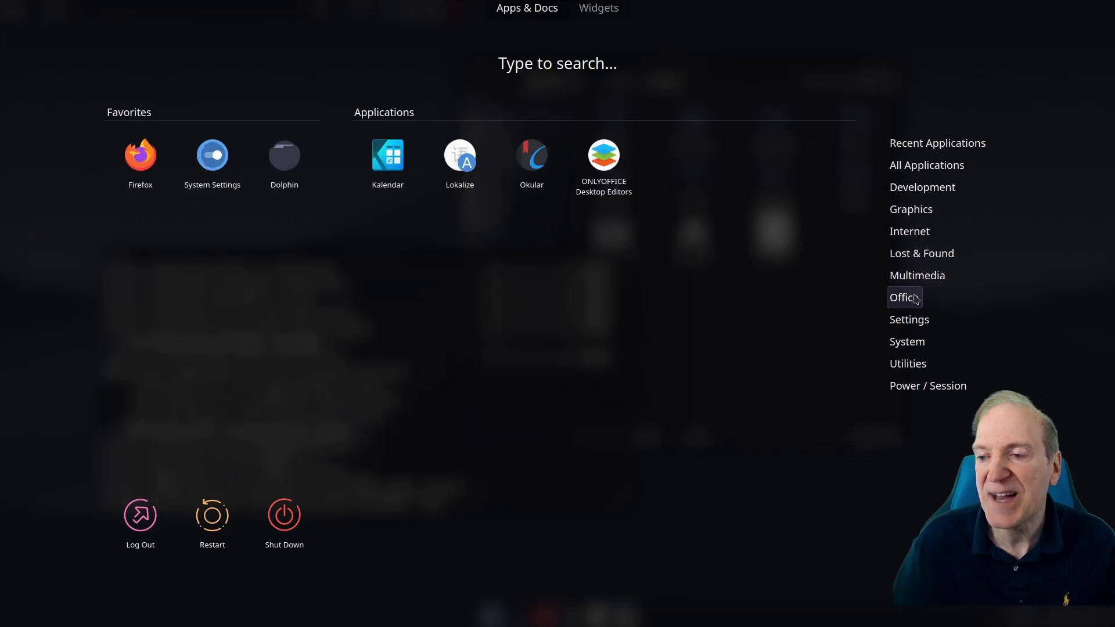
{"action": "left_click", "coordinate": [607, 165]}
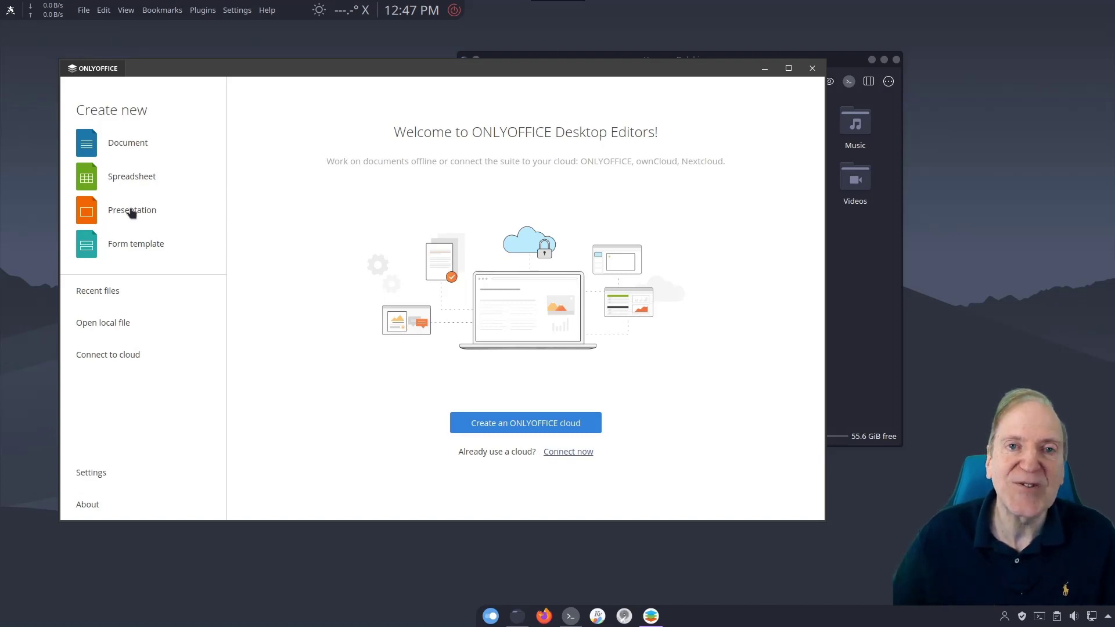
- Create a new blank spreadsheet in ONLYOFFICE and maximize the editor window
{"action": "left_click", "coordinate": [131, 176]}
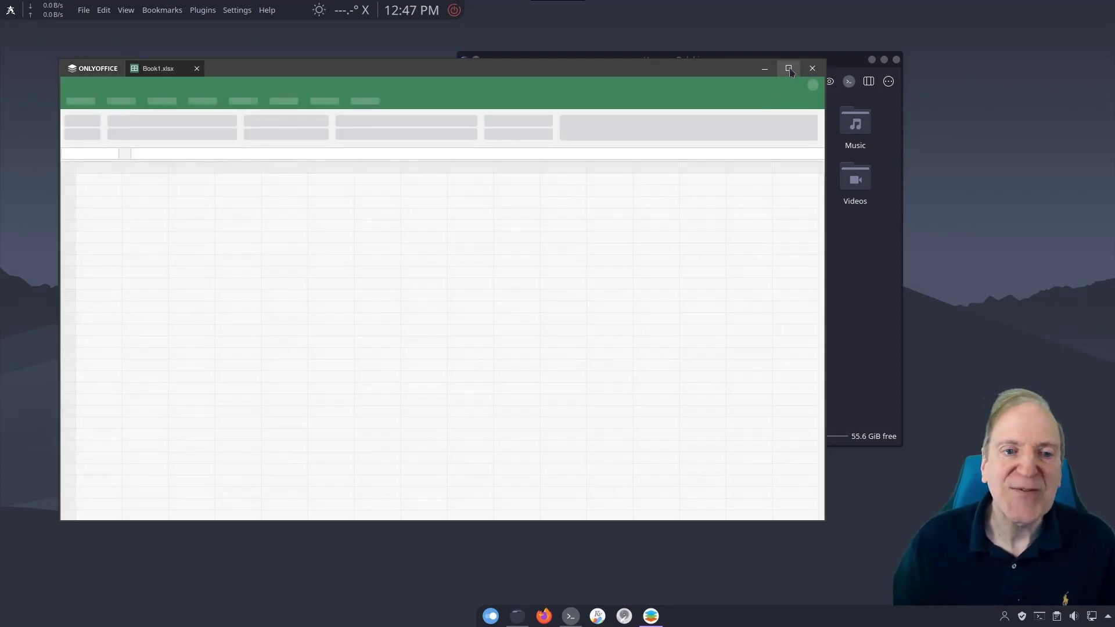
{"action": "left_click", "coordinate": [789, 69]}
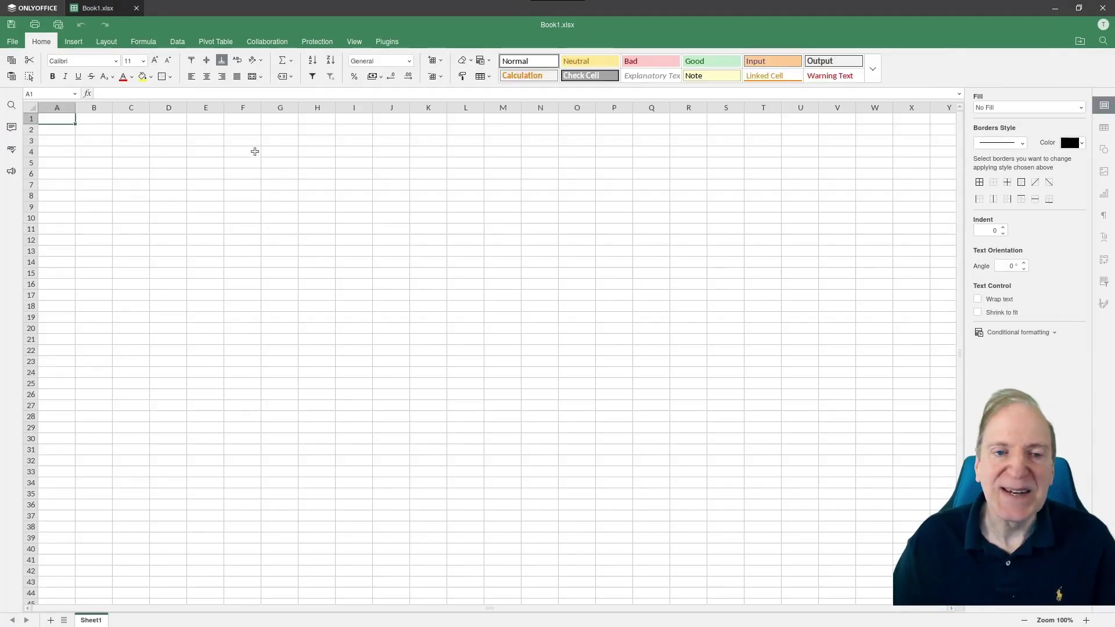
- Look through the spreadsheet editor's Insert, File and Home commands, and close ONLYOFFICE
{"action": "left_click", "coordinate": [73, 42]}
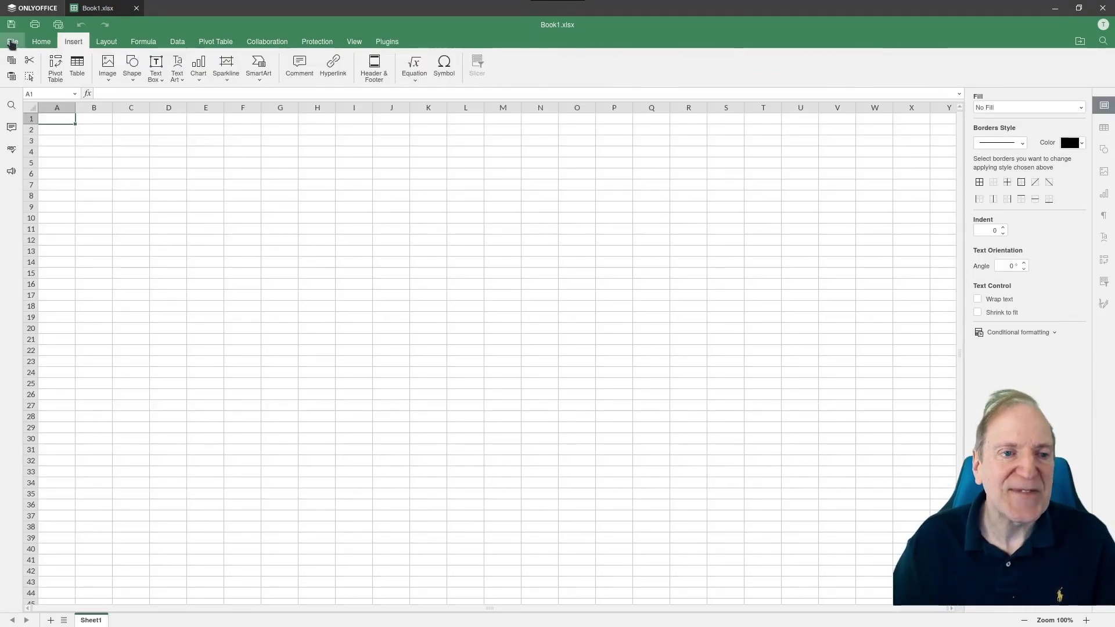
{"action": "left_click", "coordinate": [12, 43]}
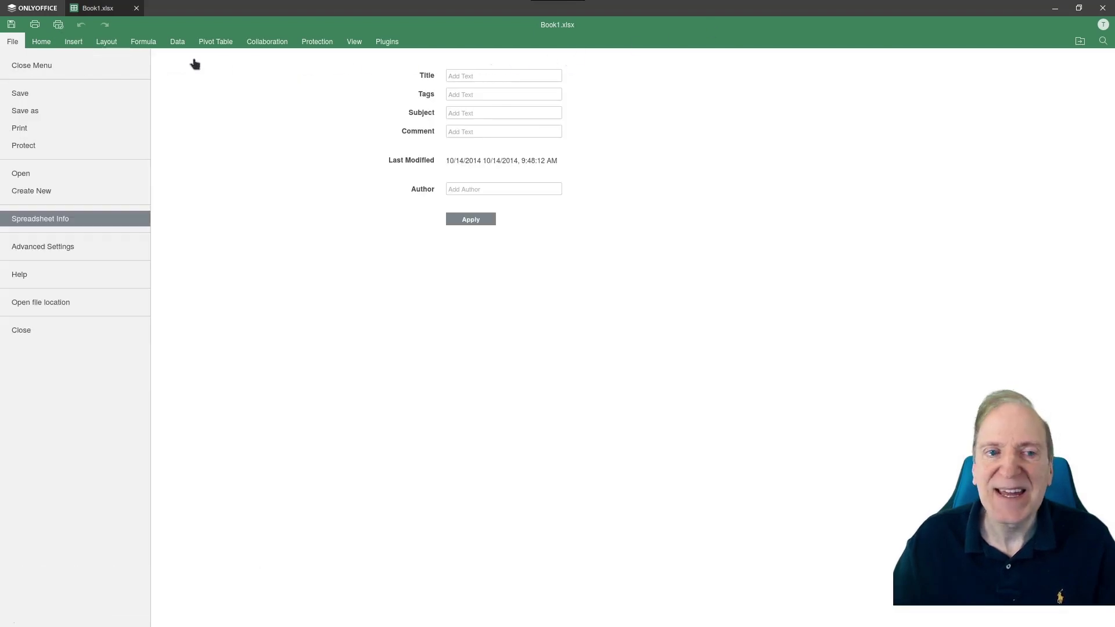
{"action": "left_click", "coordinate": [36, 44]}
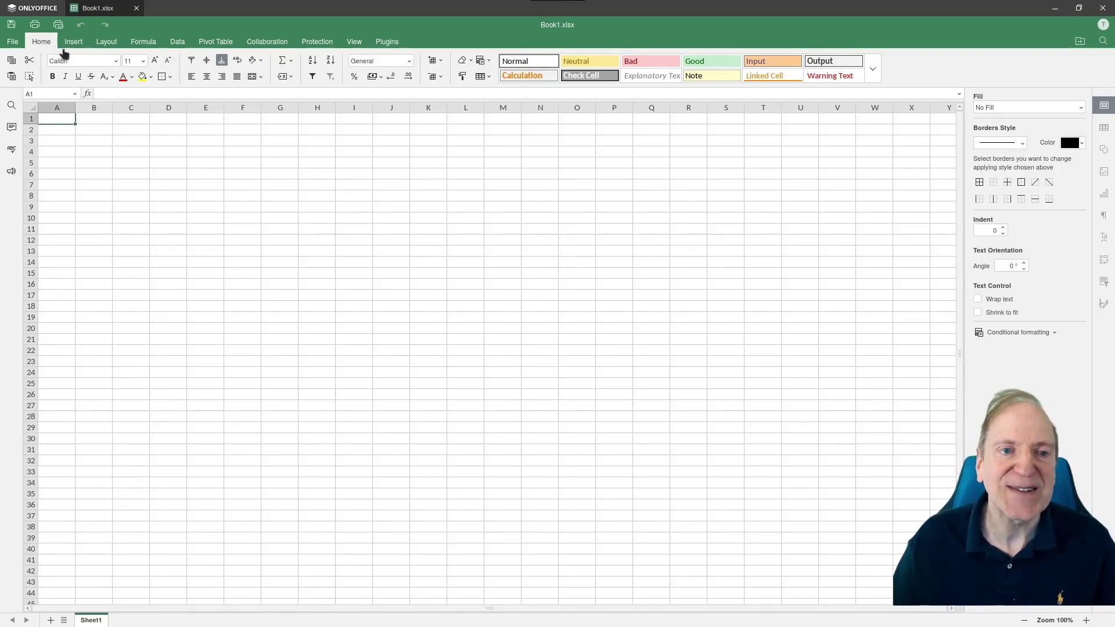
{"action": "left_click", "coordinate": [1103, 8]}
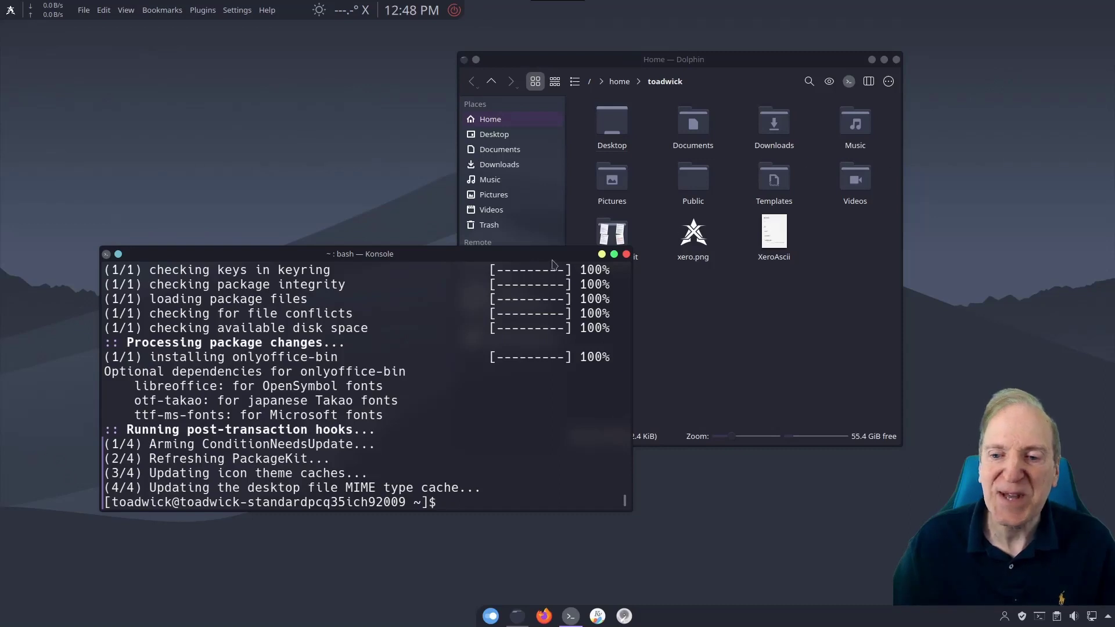
- Close the terminal window and move the Dolphin file manager to the left side of the desktop
{"action": "left_click_drag", "start_coordinate": [499, 273], "coordinate": [480, 192]}
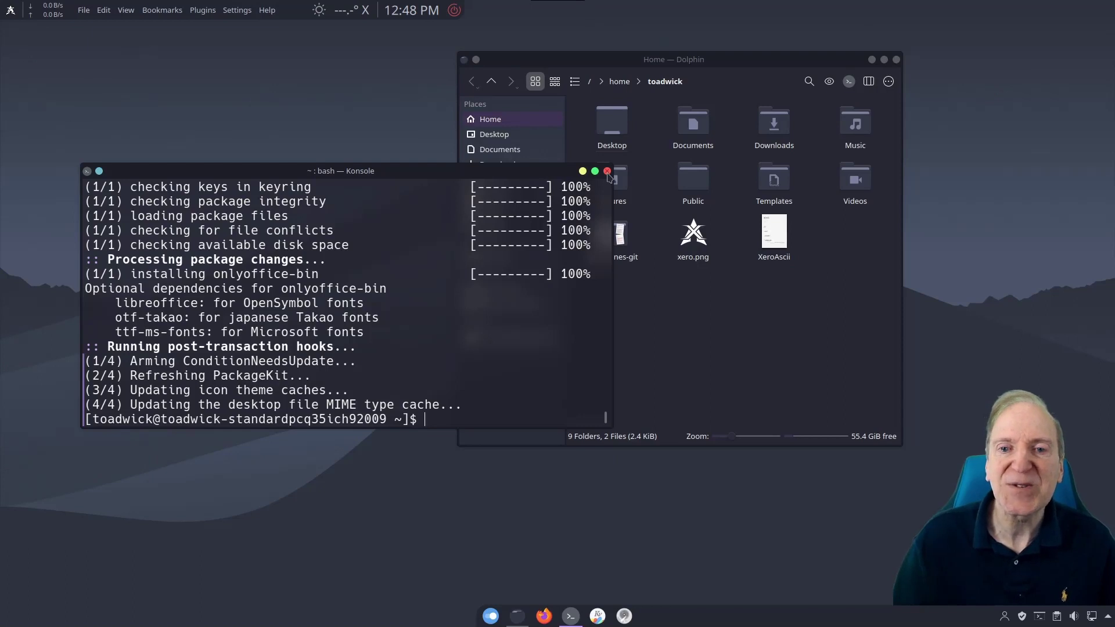
{"action": "left_click", "coordinate": [607, 171]}
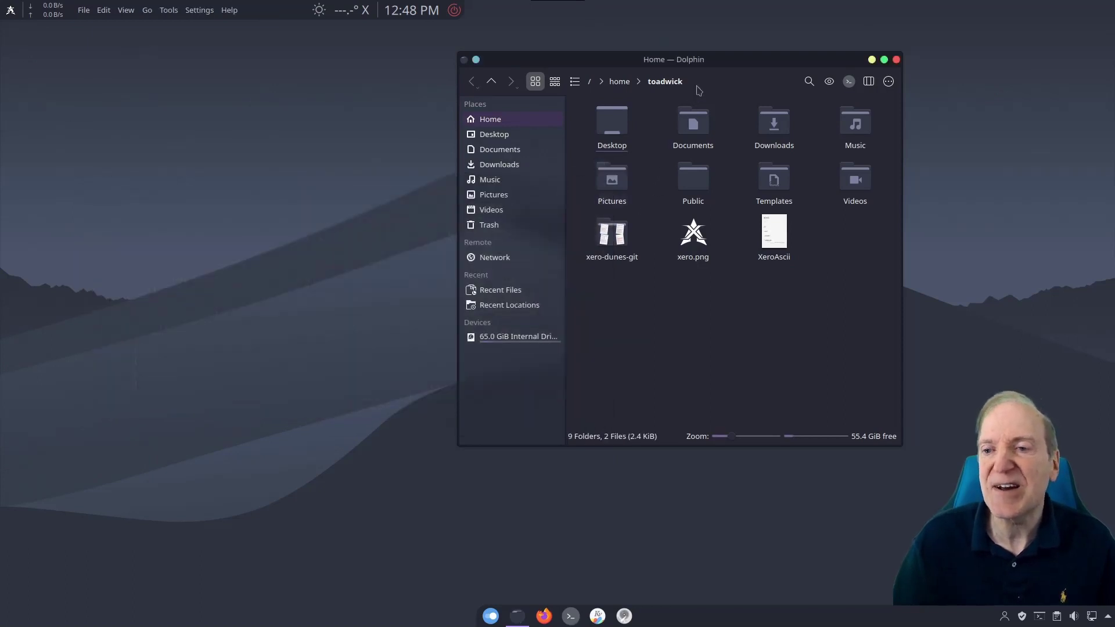
{"action": "left_click_drag", "start_coordinate": [687, 65], "coordinate": [250, 78]}
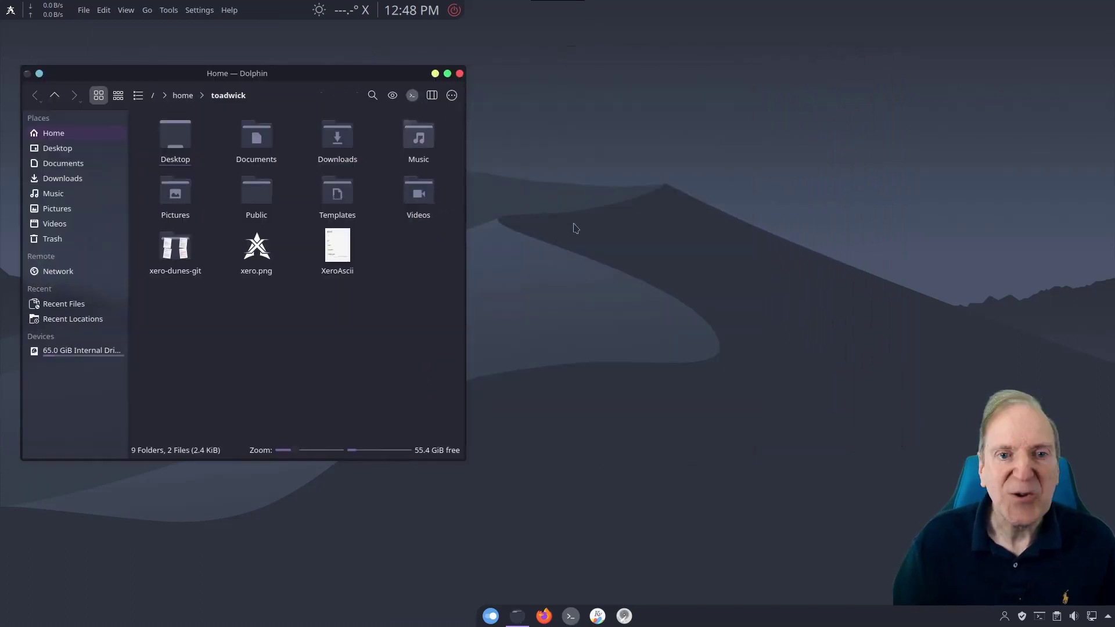
- Open the weather widget's details from the desktop panel
{"action": "left_click", "coordinate": [344, 14]}
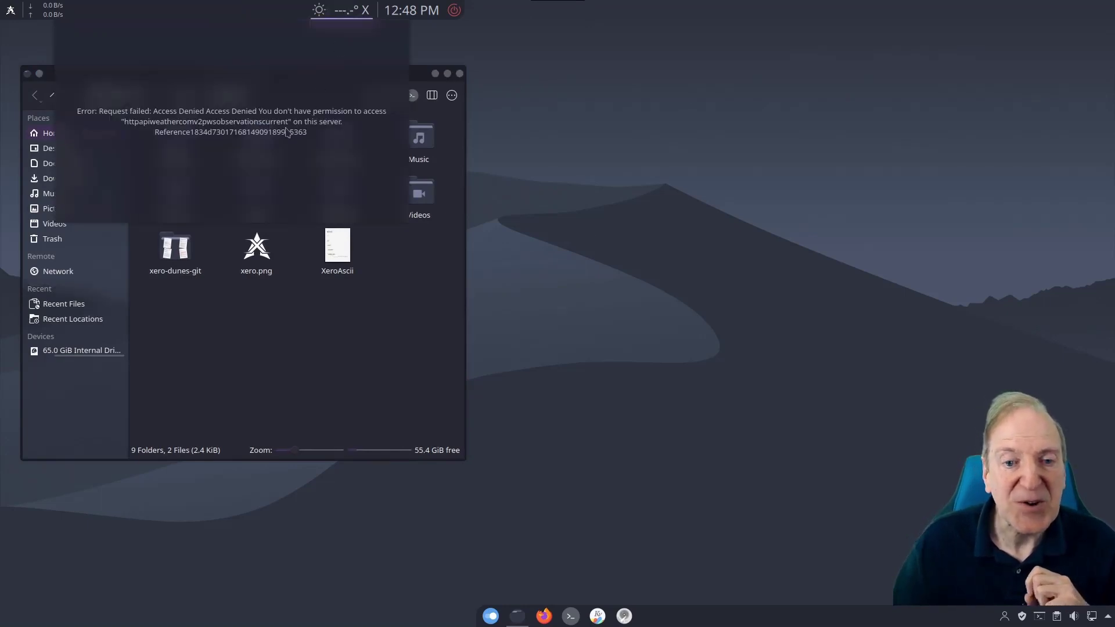
- Check the Wunderground widget's available options, view its details once more and close them
{"action": "left_click", "coordinate": [366, 11]}
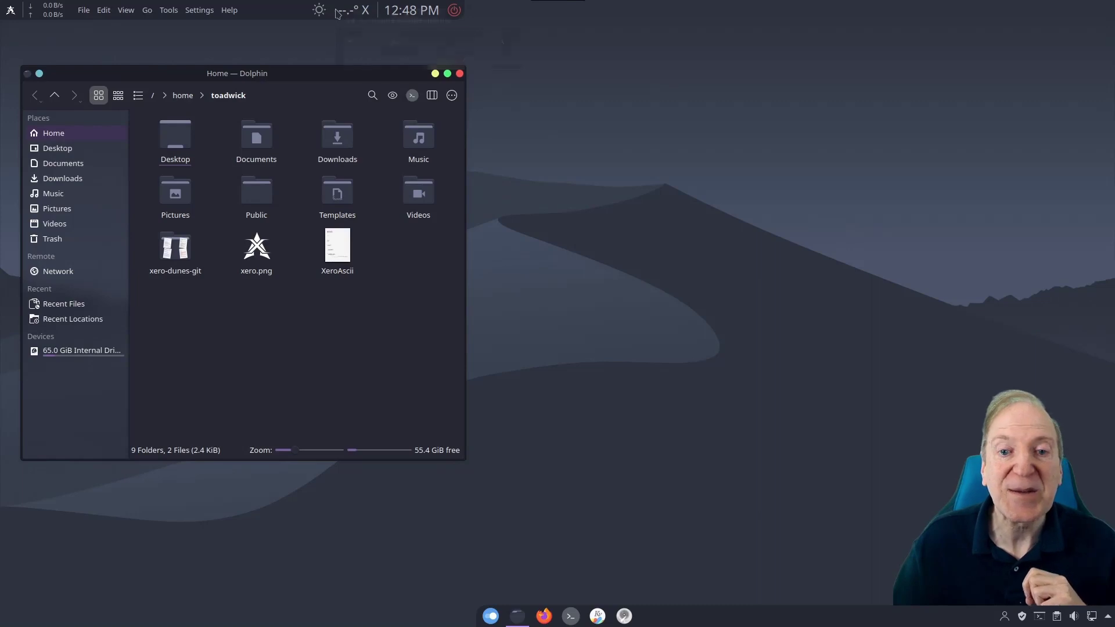
{"action": "right_click", "coordinate": [337, 13]}
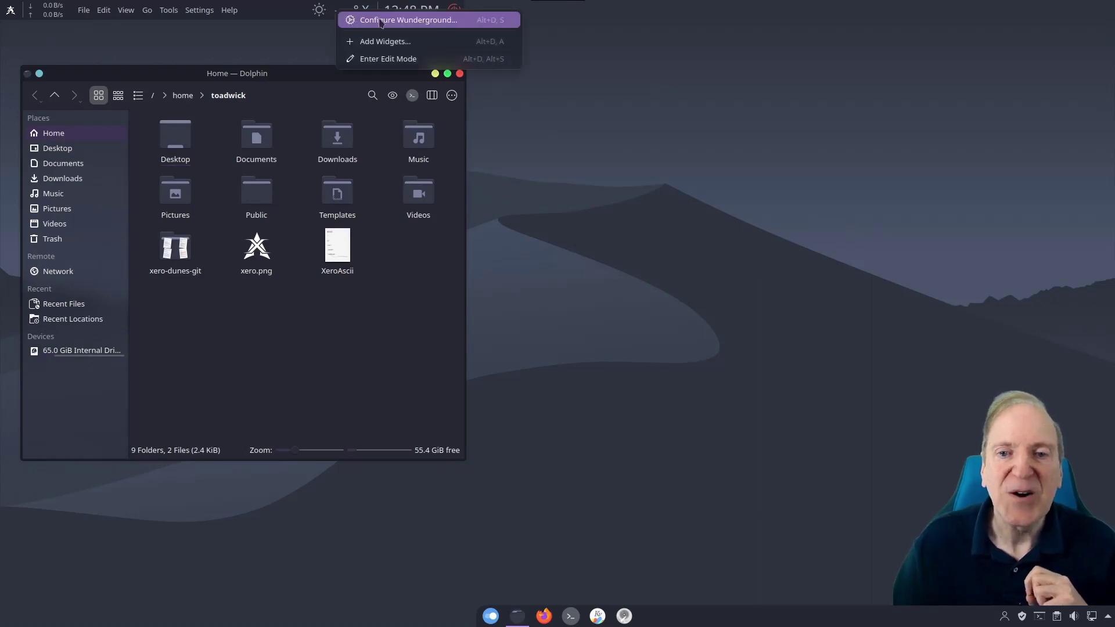
{"action": "key", "text": "Escape"}
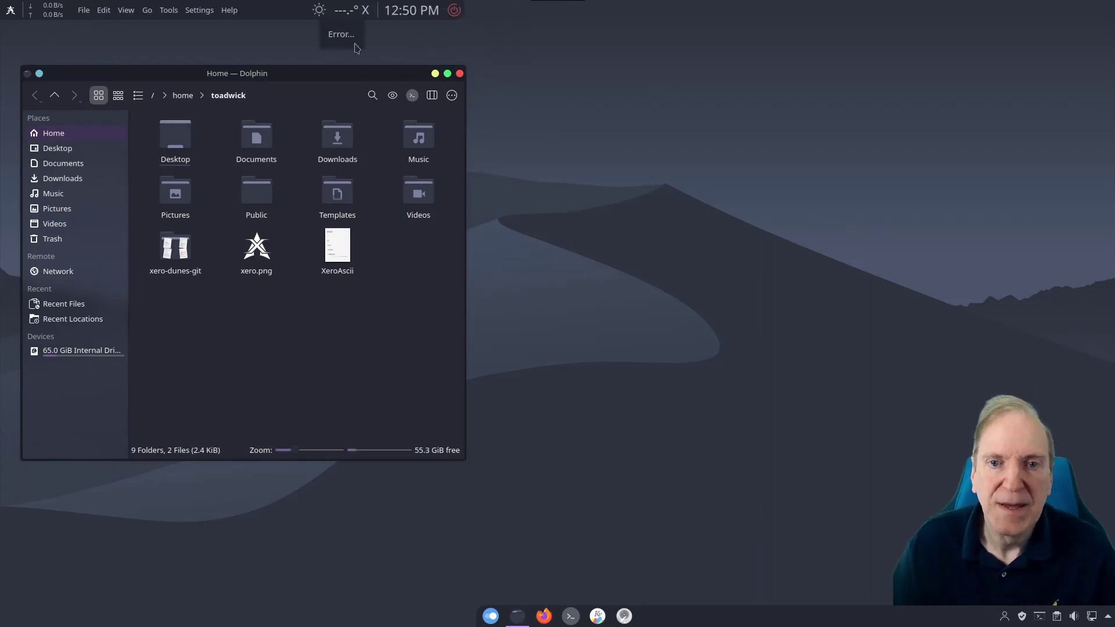
{"action": "left_click", "coordinate": [372, 19]}
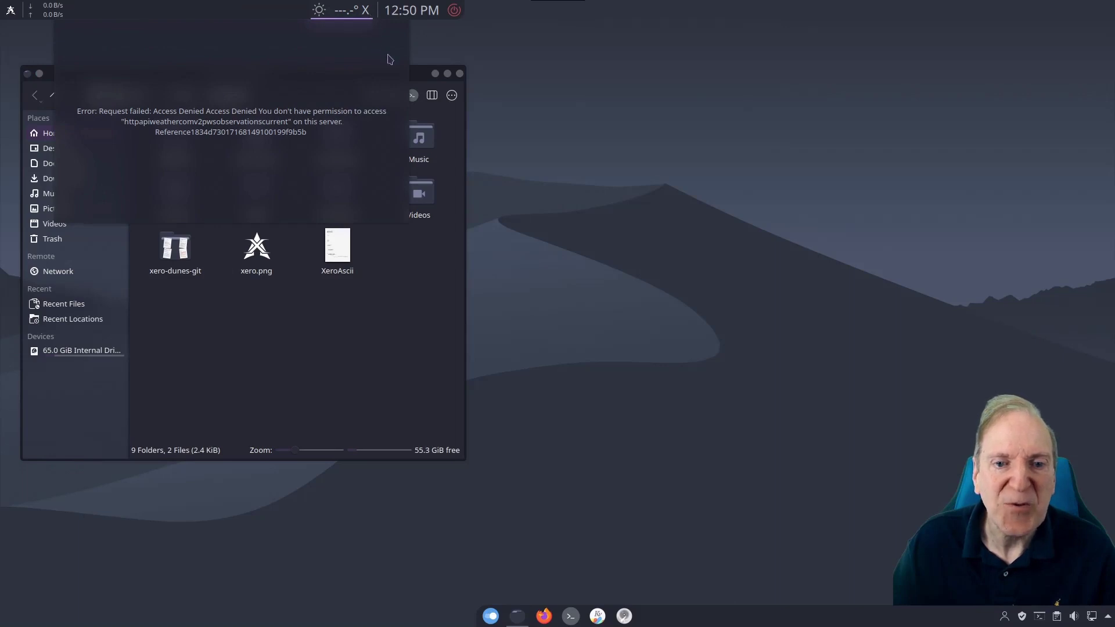
{"action": "left_click", "coordinate": [465, 59]}
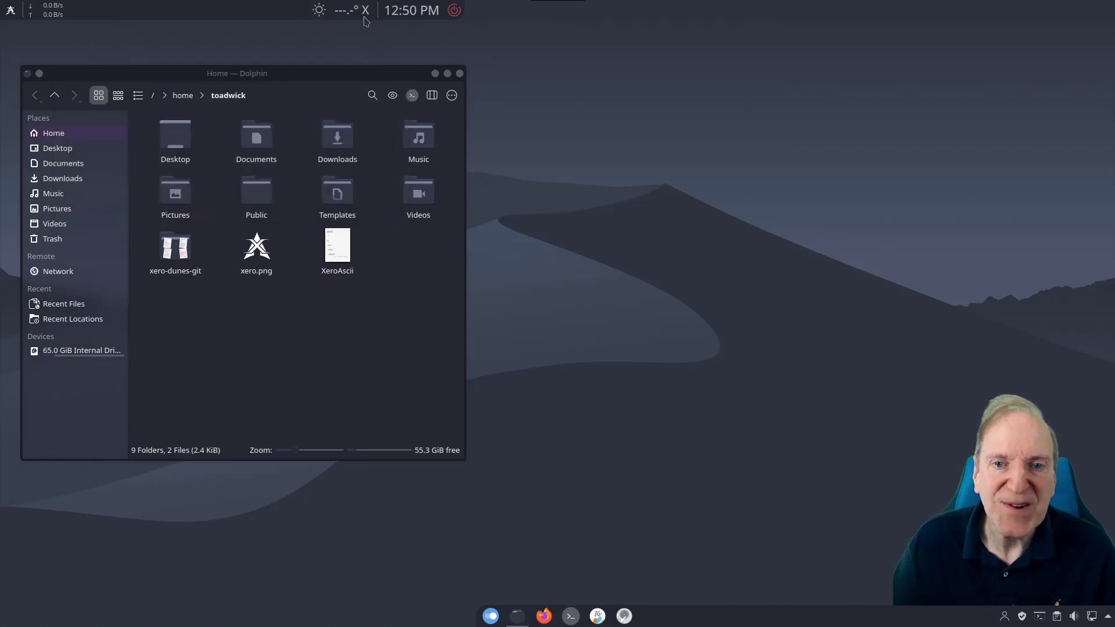
- Open the online catalogue of new Plasma widgets from the desktop's widget list and search it for "weather"
{"action": "right_click", "coordinate": [516, 103]}
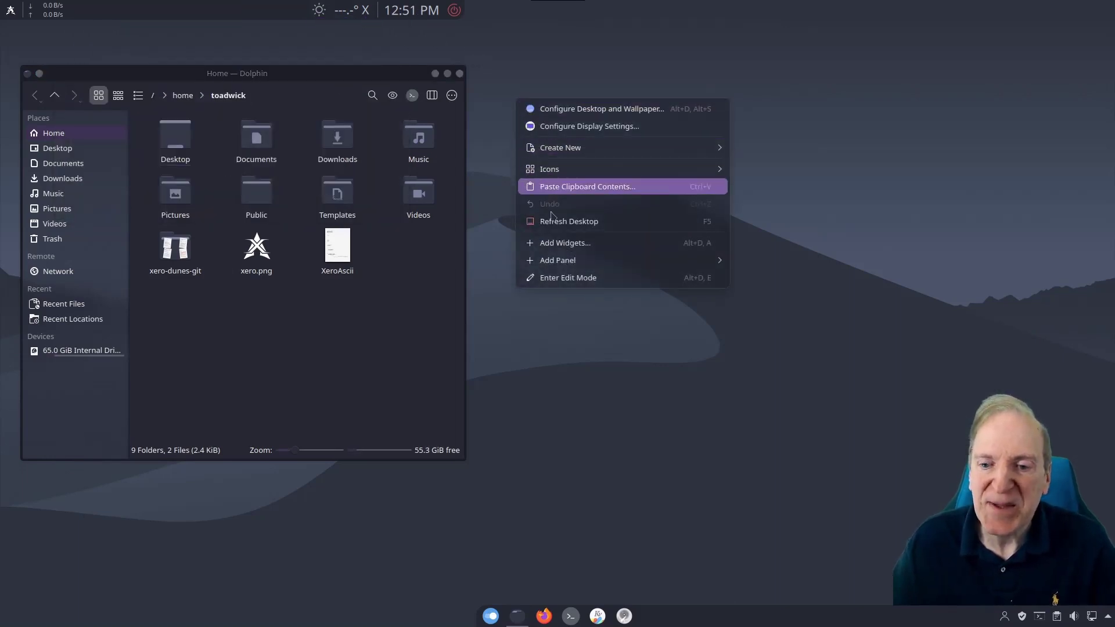
{"action": "left_click", "coordinate": [563, 245]}
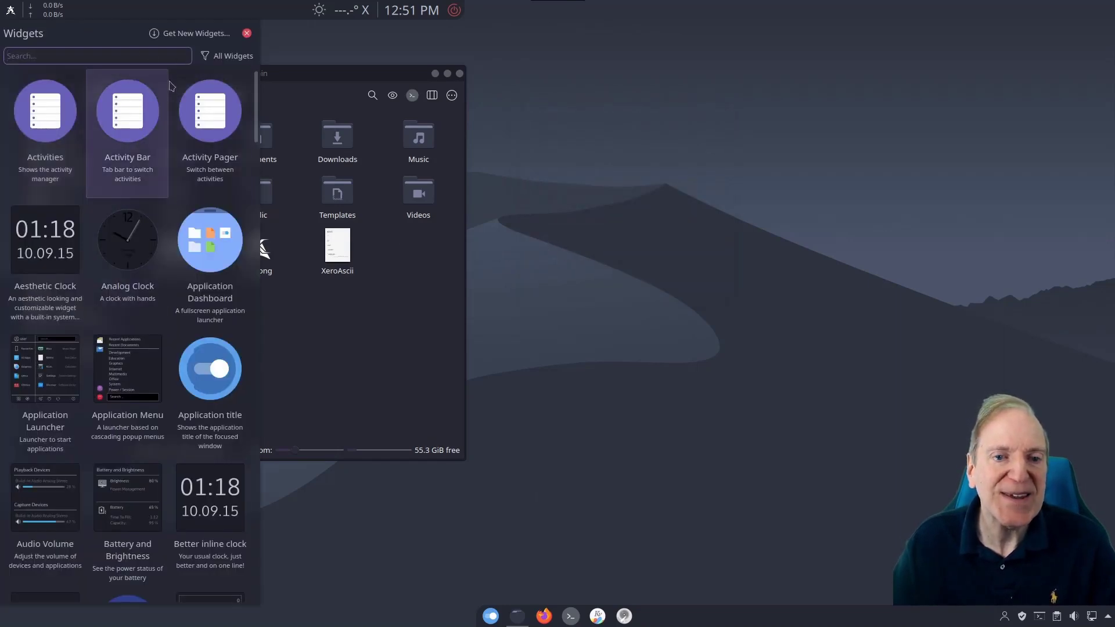
{"action": "left_click", "coordinate": [188, 33]}
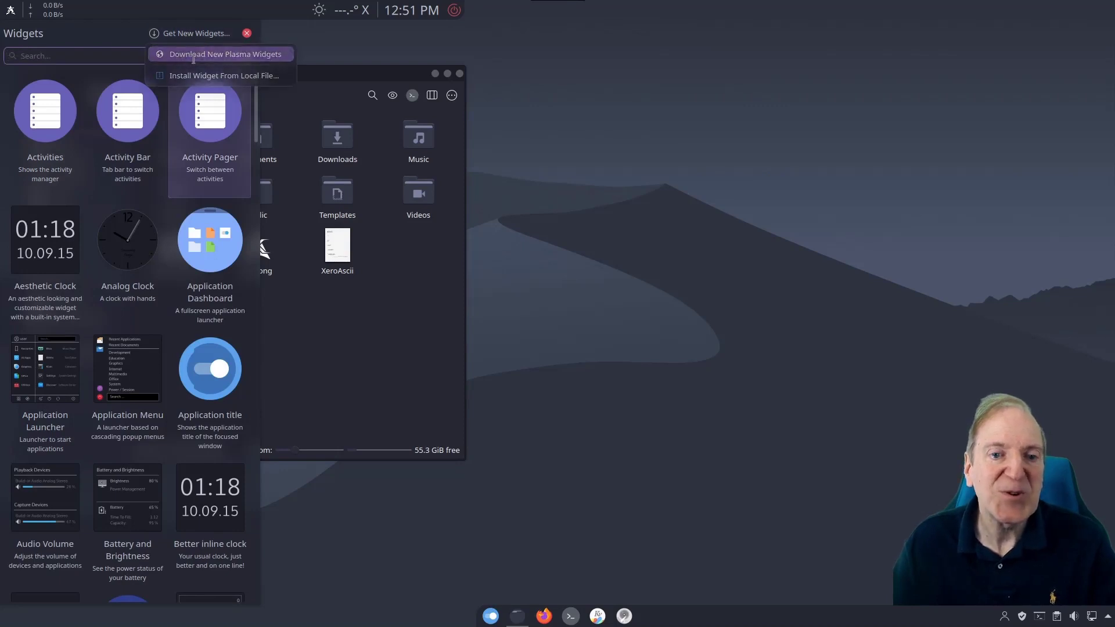
{"action": "left_click", "coordinate": [193, 54]}
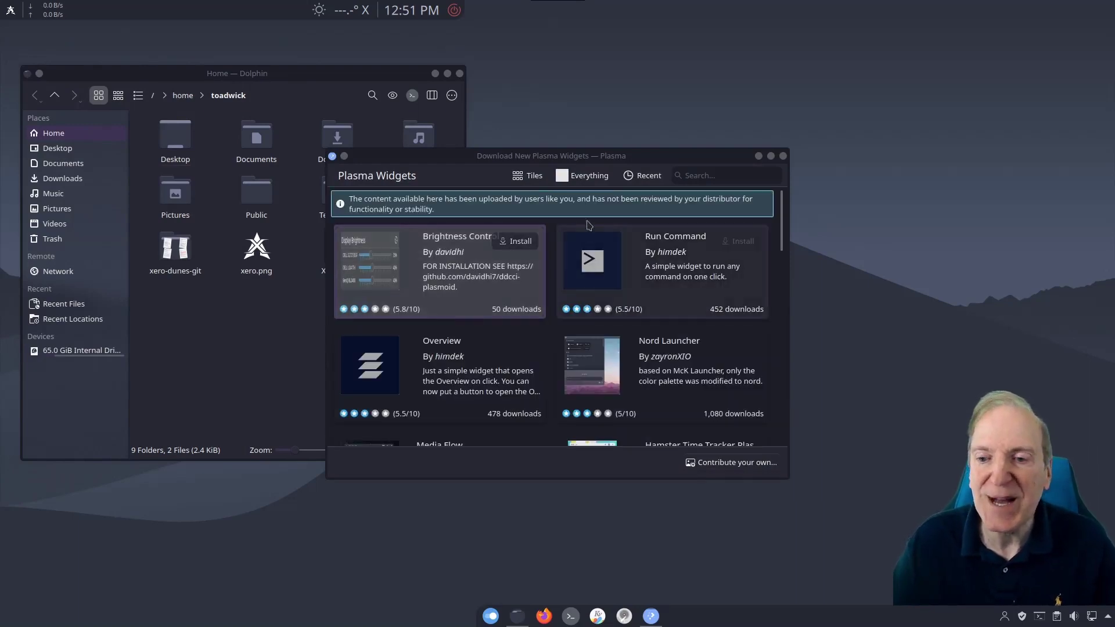
{"action": "left_click", "coordinate": [698, 177]}
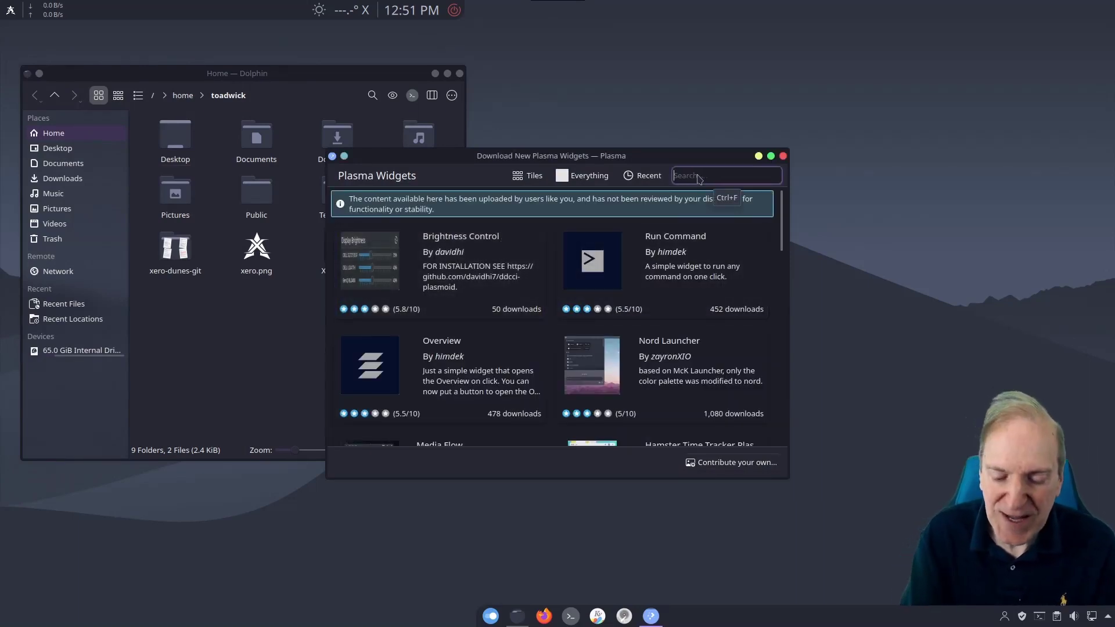
{"action": "type", "text": "wea"}
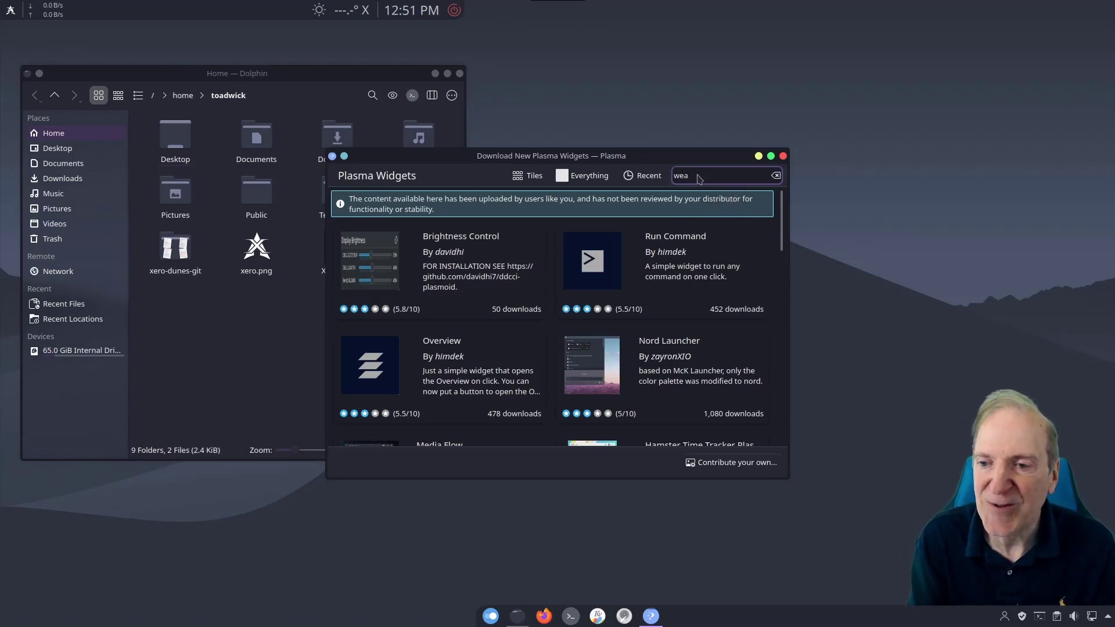
{"action": "type", "text": "ther"}
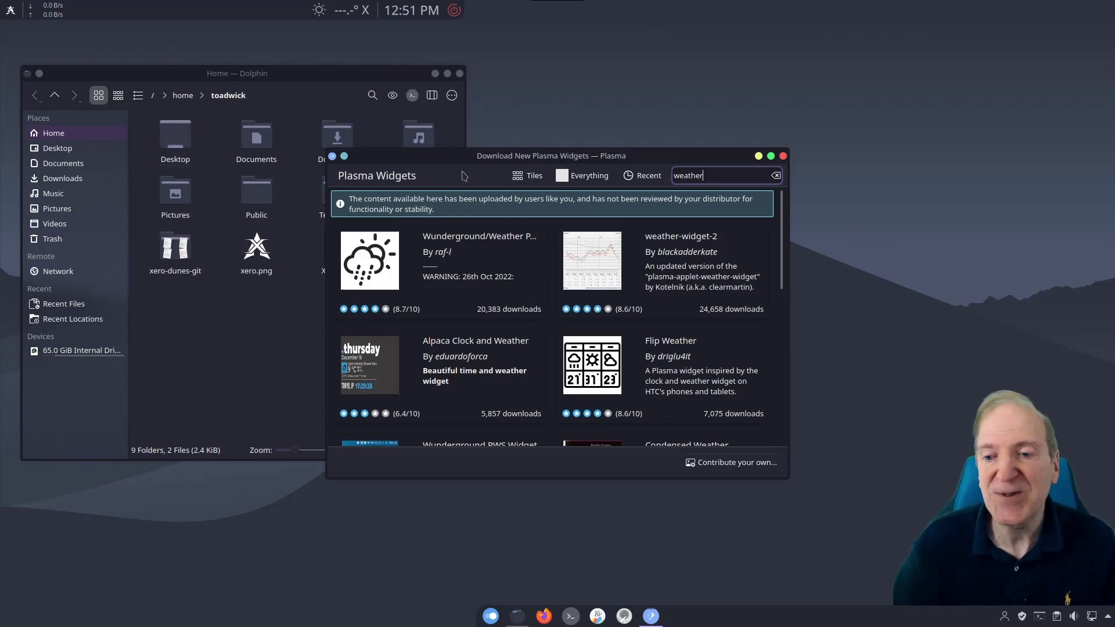
- Install the weather-widget-2.3.3.plasmoid version of weather-widget-2 and close the widget download window
{"action": "mouse_move", "coordinate": [476, 233]}
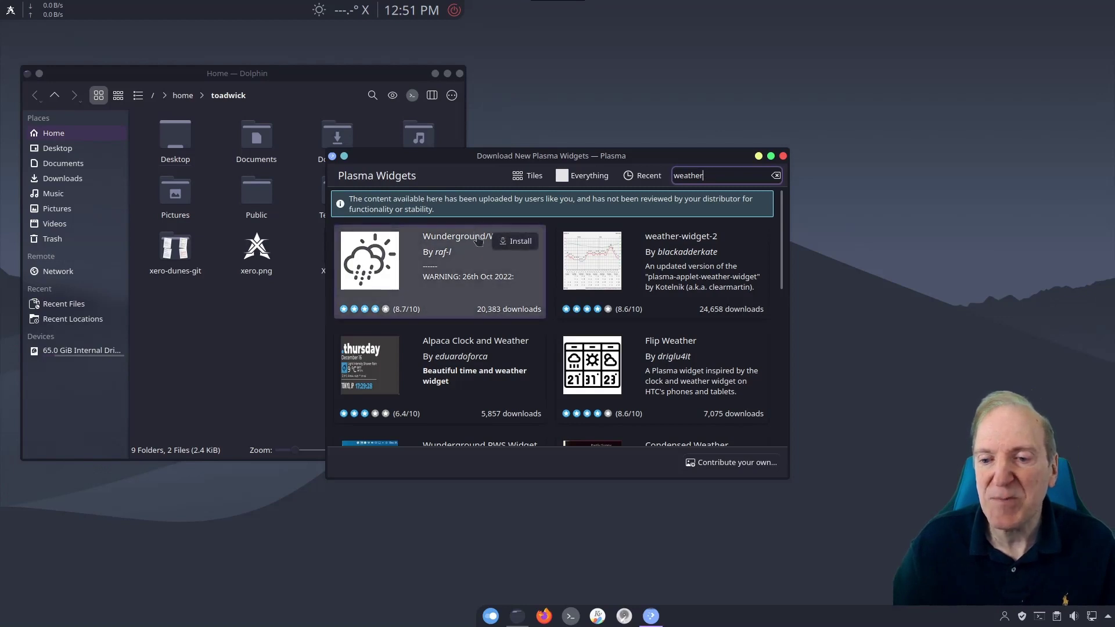
{"action": "mouse_move", "coordinate": [729, 249]}
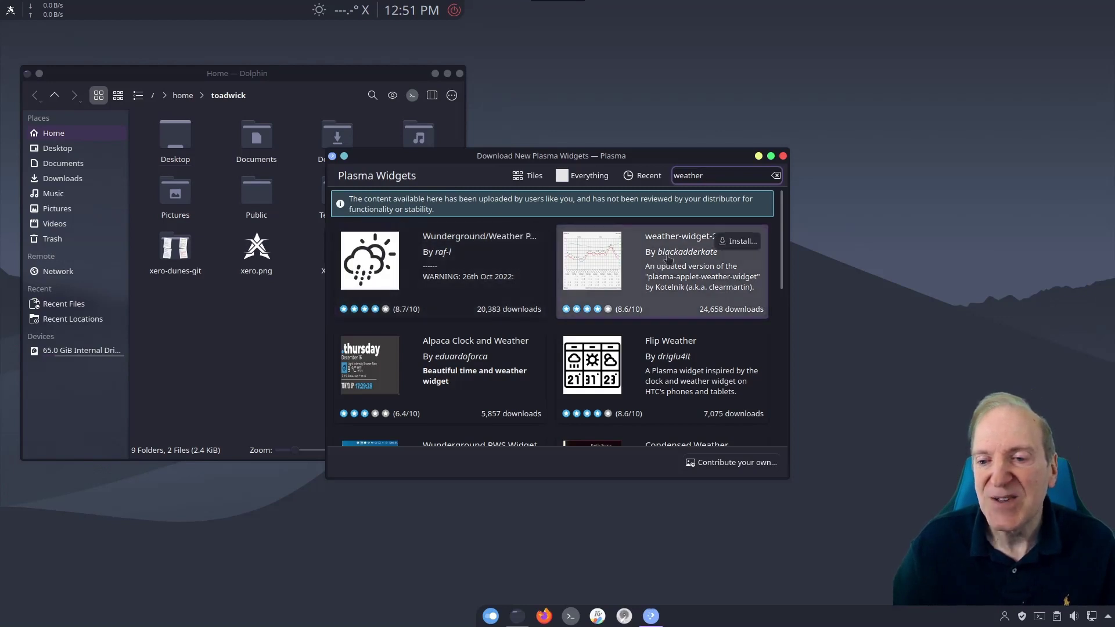
{"action": "left_click", "coordinate": [739, 243]}
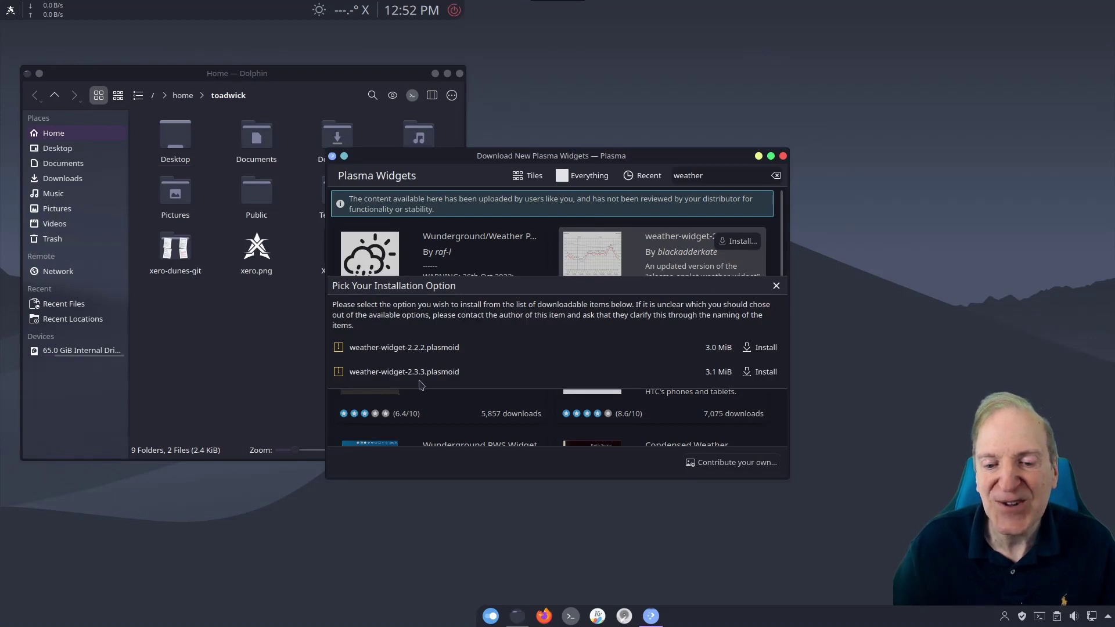
{"action": "left_click", "coordinate": [762, 372]}
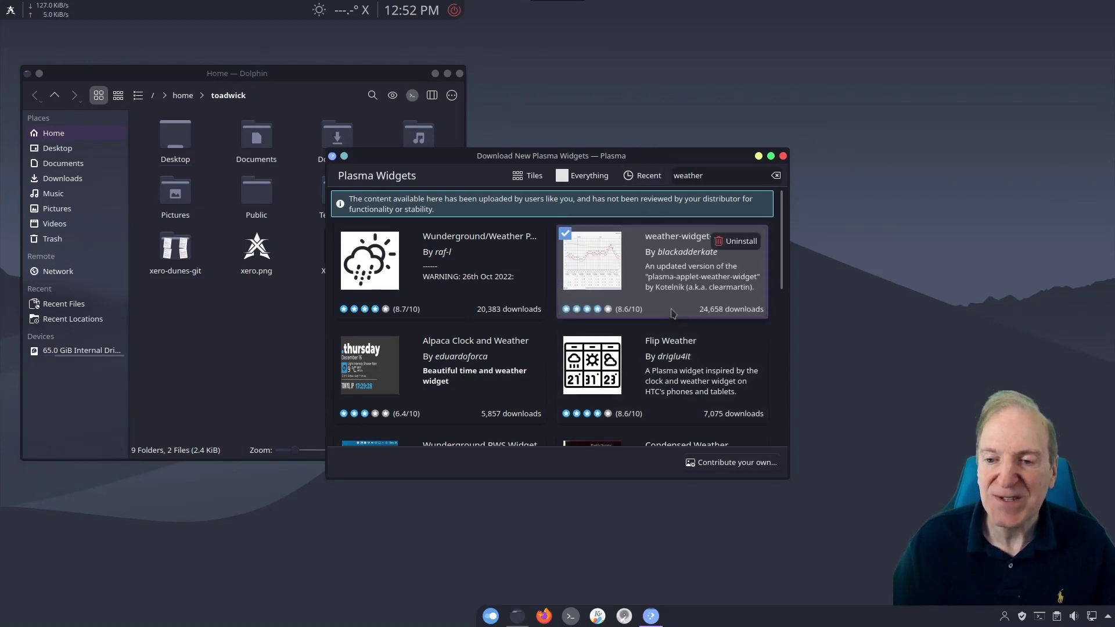
{"action": "left_click", "coordinate": [783, 156]}
- Find the weather widgets by searching for "weat" and add Weather Widget 2 to the panel, just before the Wunderground widget
{"action": "right_click", "coordinate": [609, 107]}
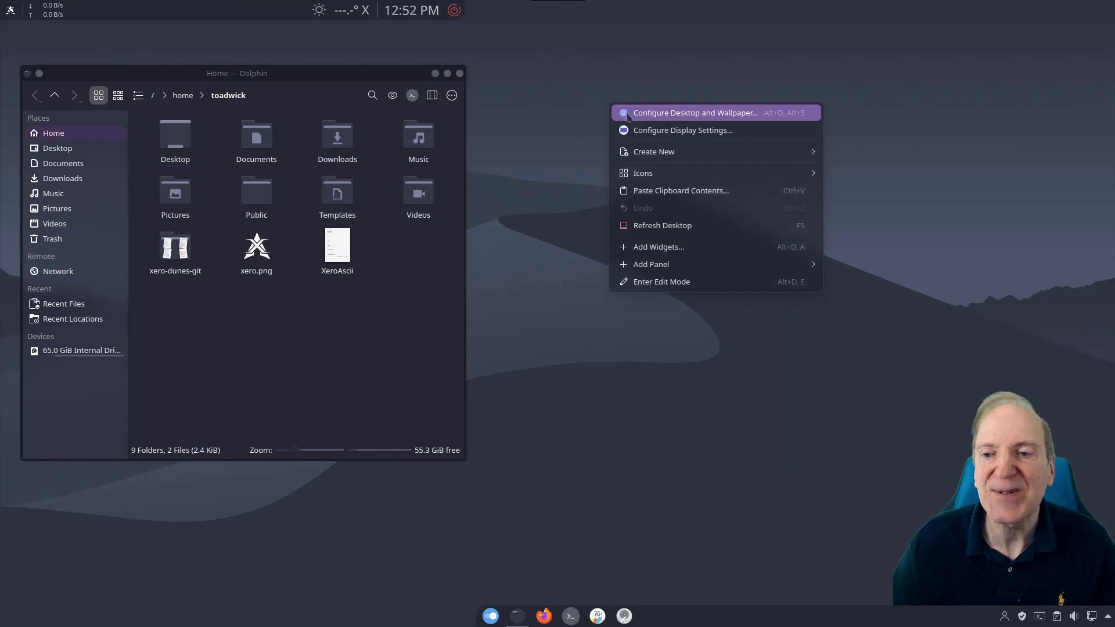
{"action": "left_click", "coordinate": [661, 248]}
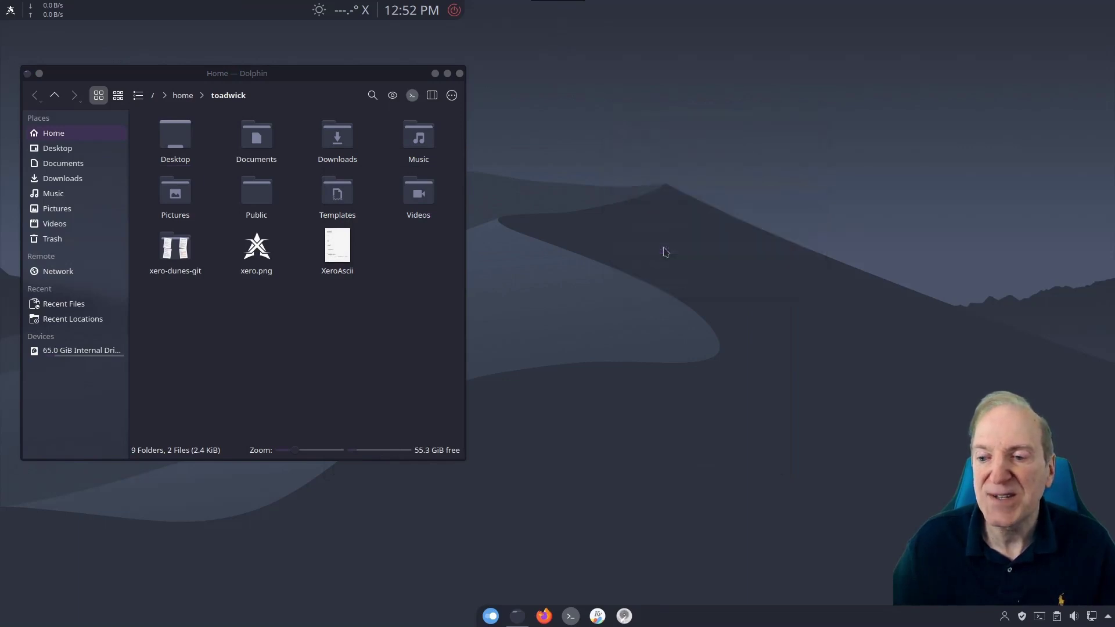
{"action": "left_click", "coordinate": [119, 58]}
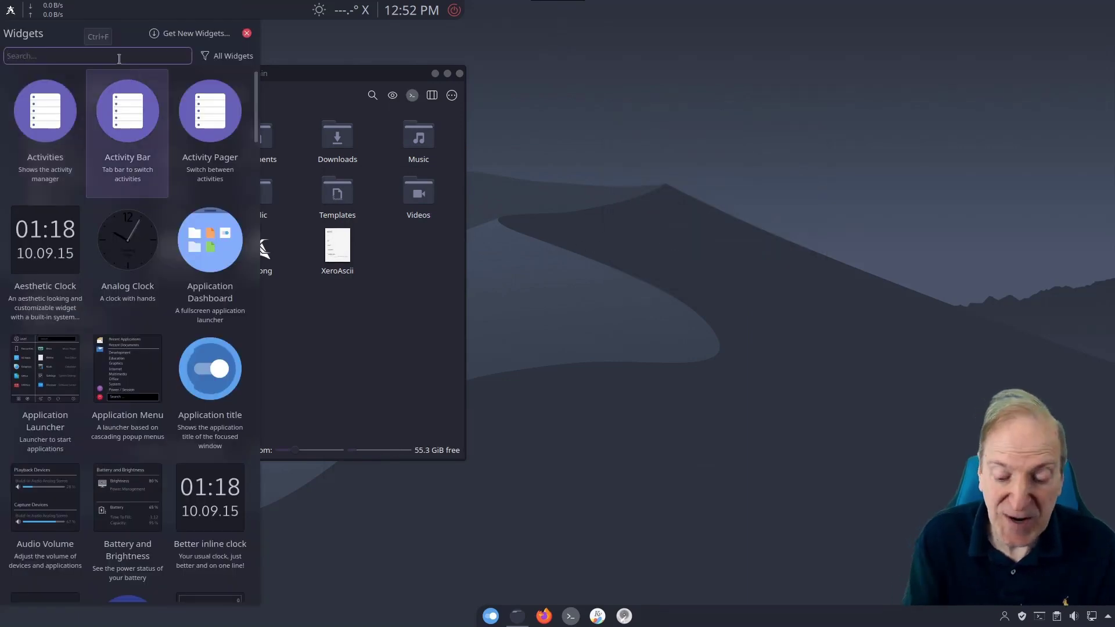
{"action": "type", "text": "weat"}
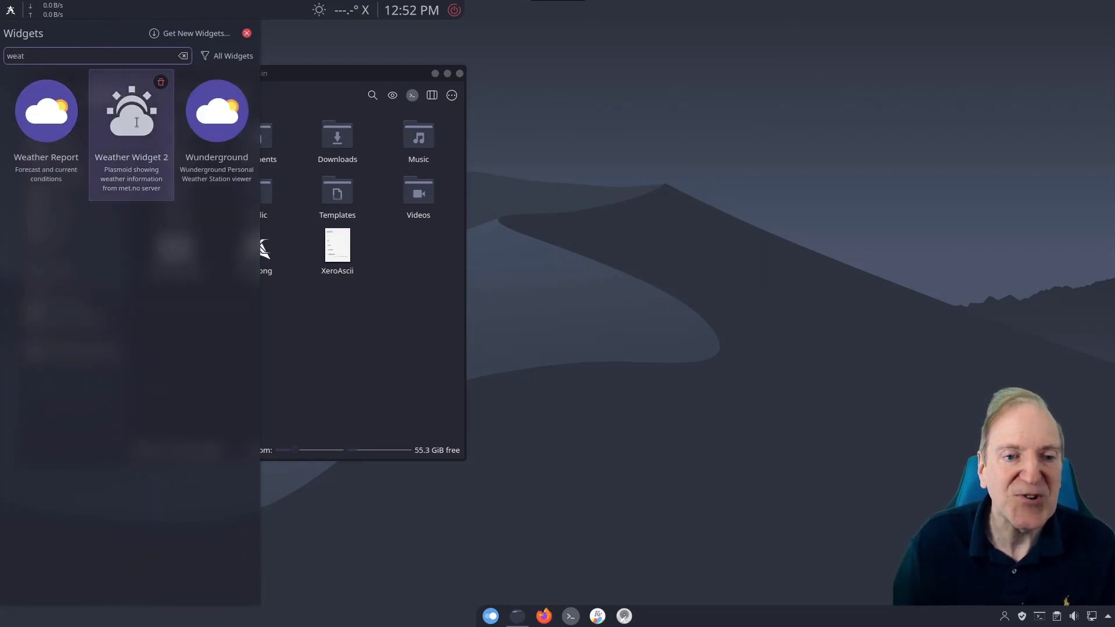
{"action": "left_click_drag", "start_coordinate": [141, 120], "coordinate": [284, 24]}
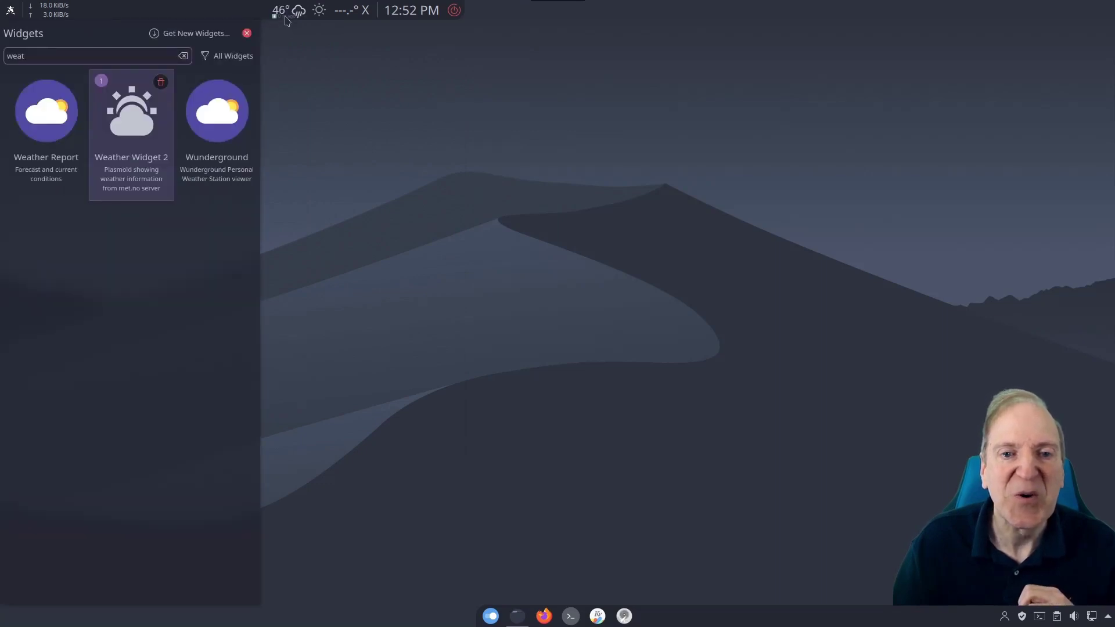
{"action": "mouse_move", "coordinate": [285, 20]}
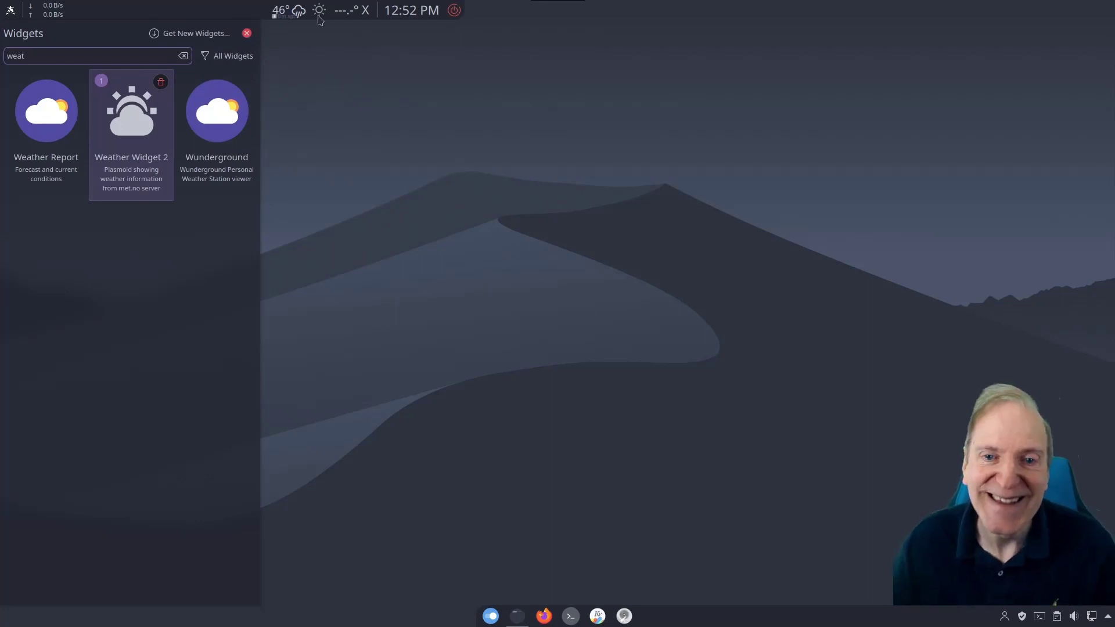
- Remove the Wunderground widget from the panel in edit mode, and leave edit mode
{"action": "left_click", "coordinate": [352, 14]}
{"action": "right_click", "coordinate": [351, 13]}
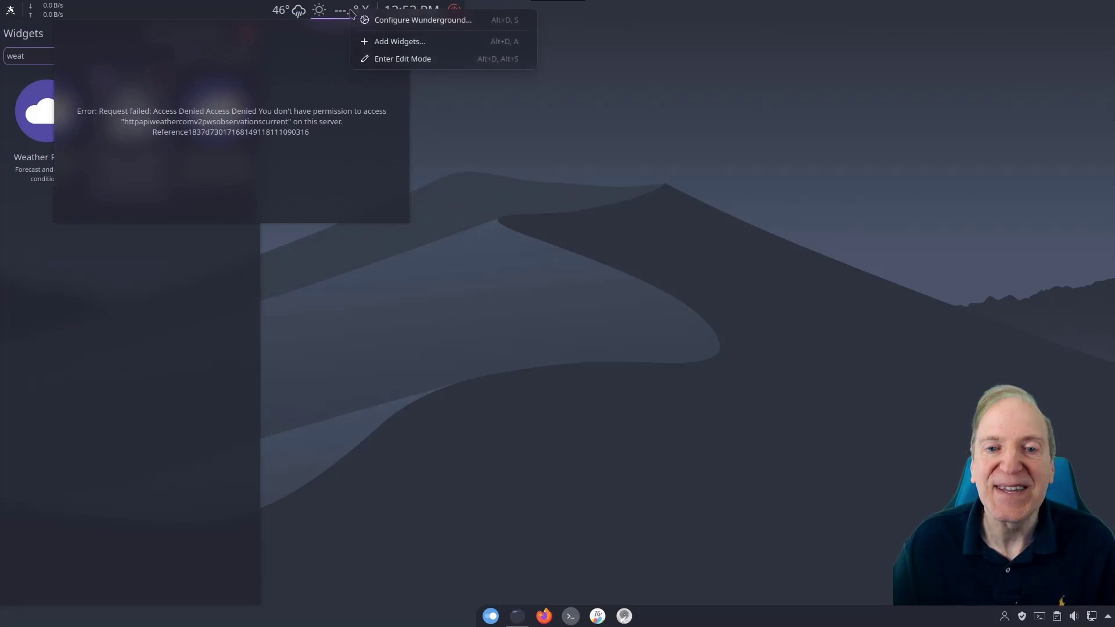
{"action": "left_click", "coordinate": [399, 59]}
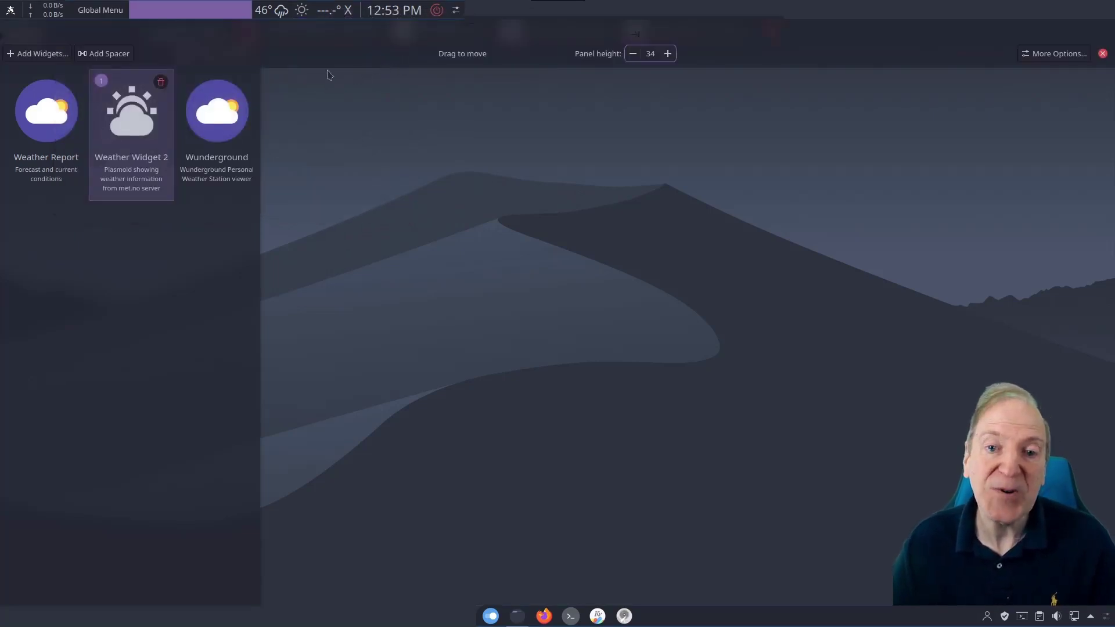
{"action": "mouse_move", "coordinate": [334, 32]}
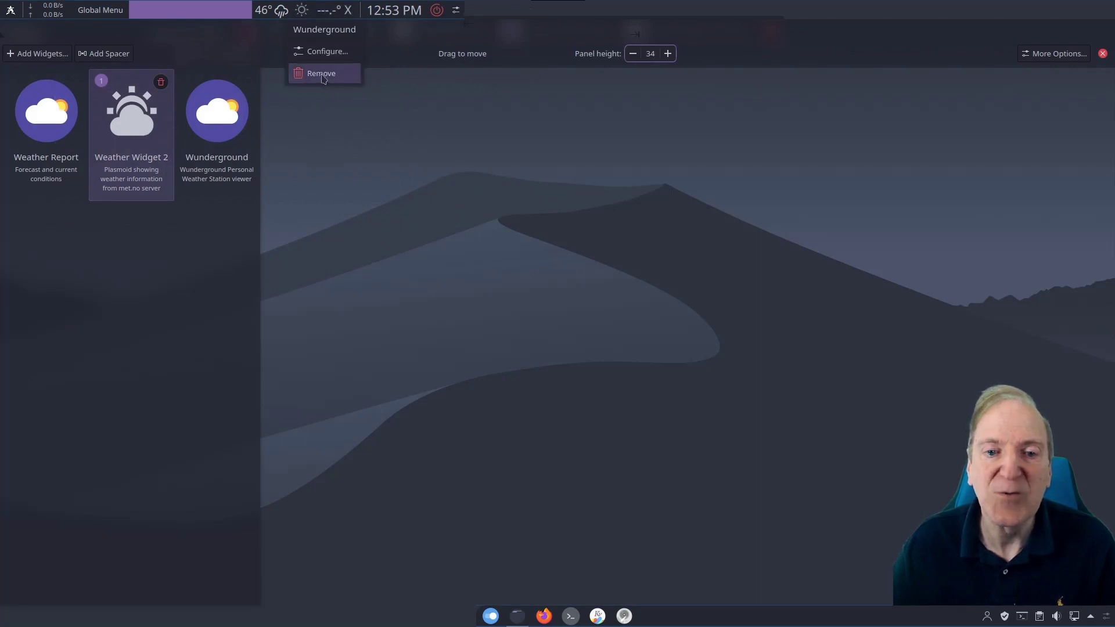
{"action": "left_click", "coordinate": [323, 74]}
{"action": "left_click", "coordinate": [983, 75]}
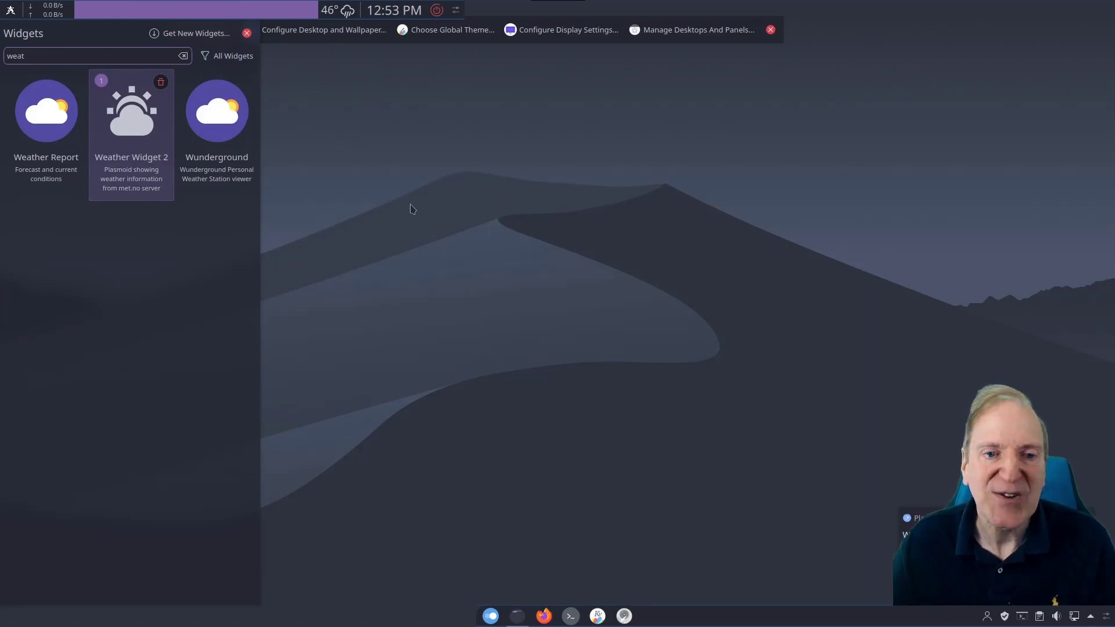
{"action": "key", "text": "Escape"}
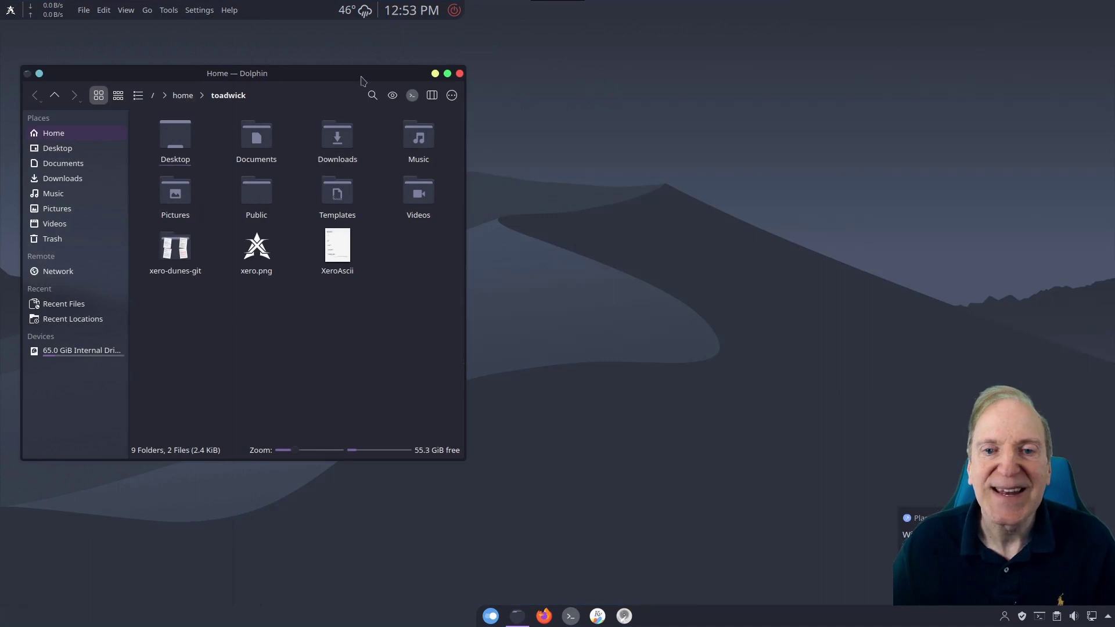
- View Weather Widget 2's forecast and available options, close them and return to the Dolphin window
{"action": "left_click", "coordinate": [355, 10]}
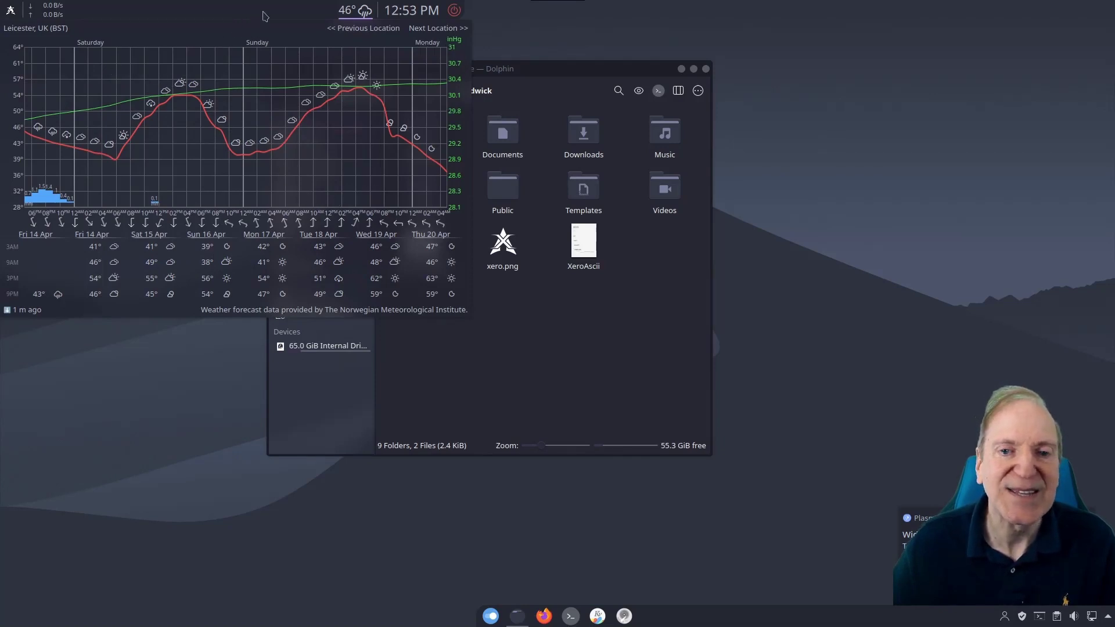
{"action": "right_click", "coordinate": [346, 13]}
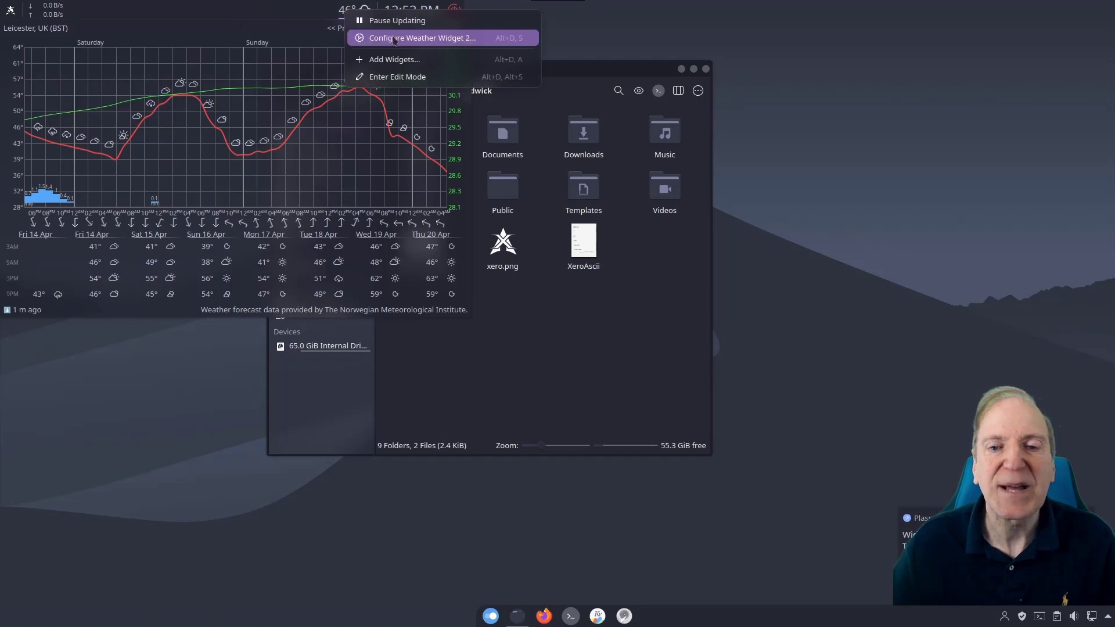
{"action": "key", "text": "Escape"}
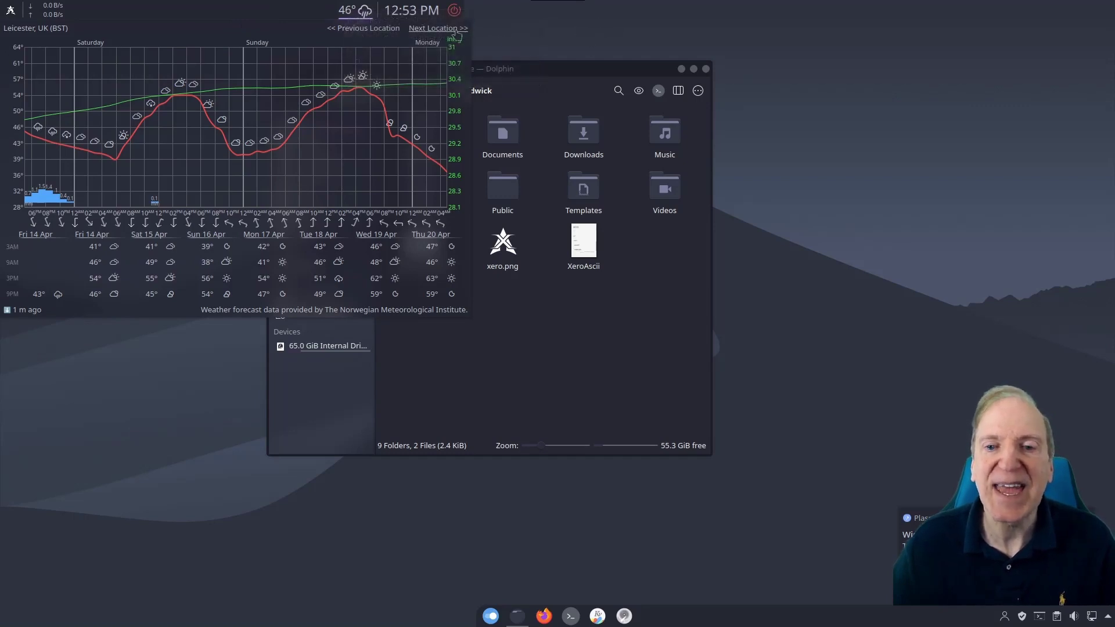
{"action": "left_click", "coordinate": [534, 17]}
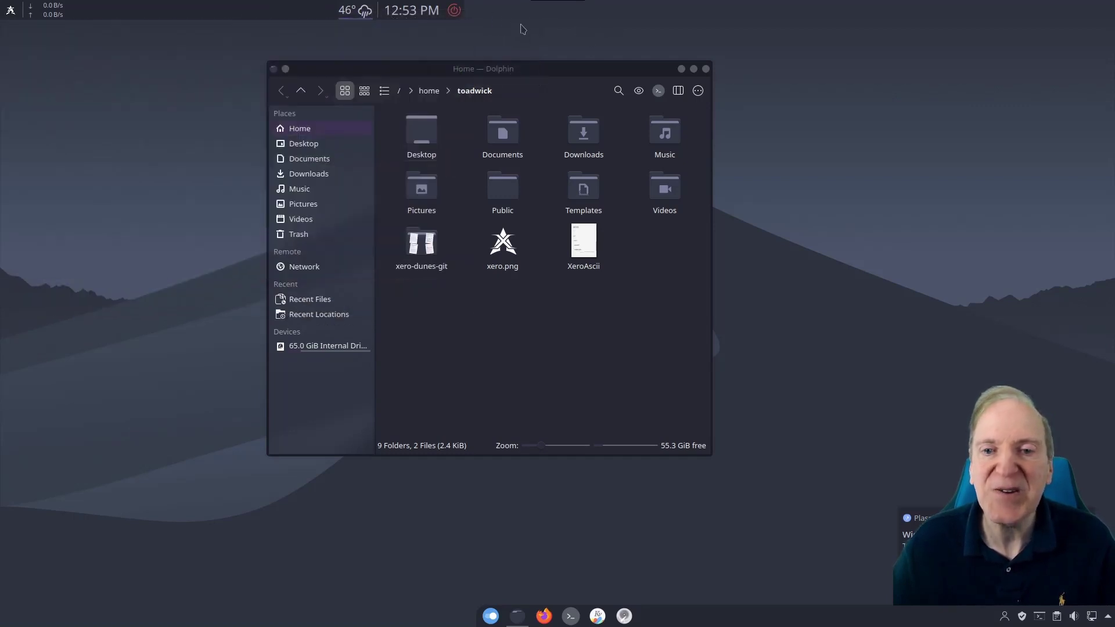
{"action": "left_click", "coordinate": [608, 70]}
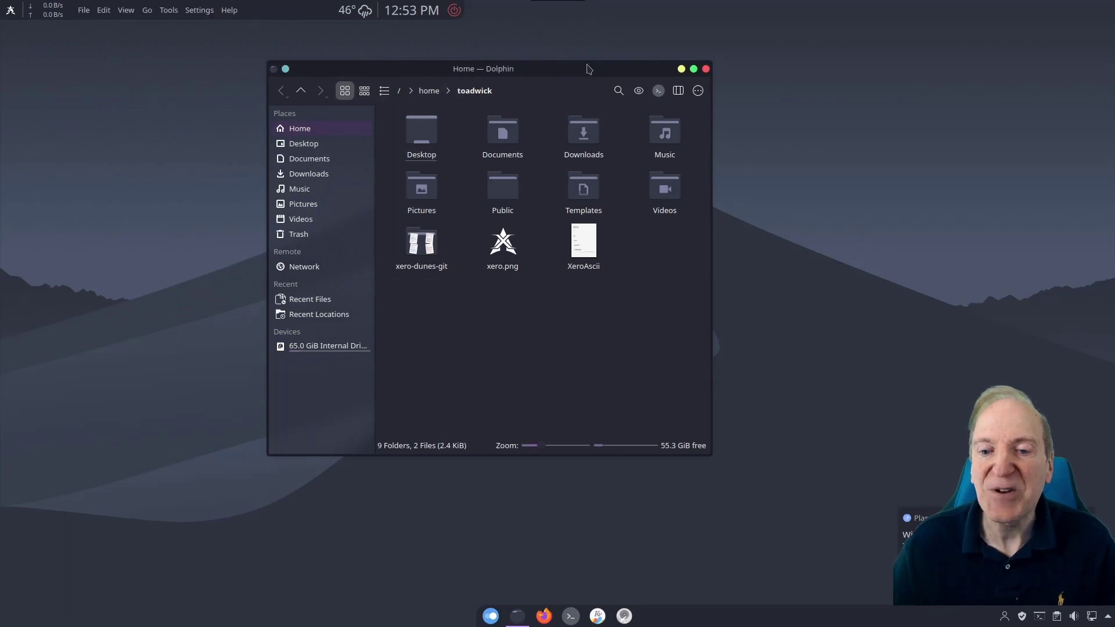